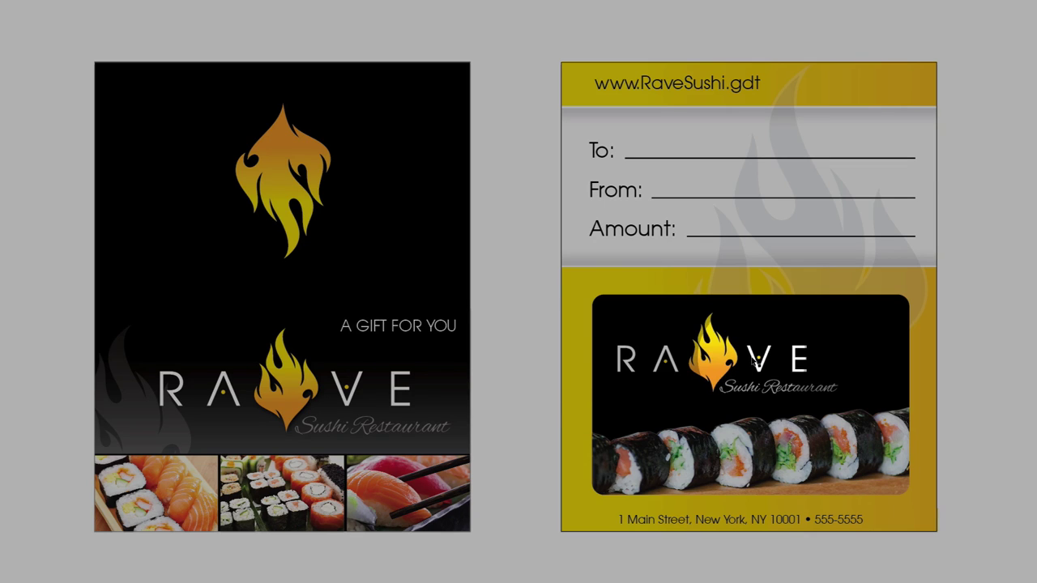
click(630, 460)
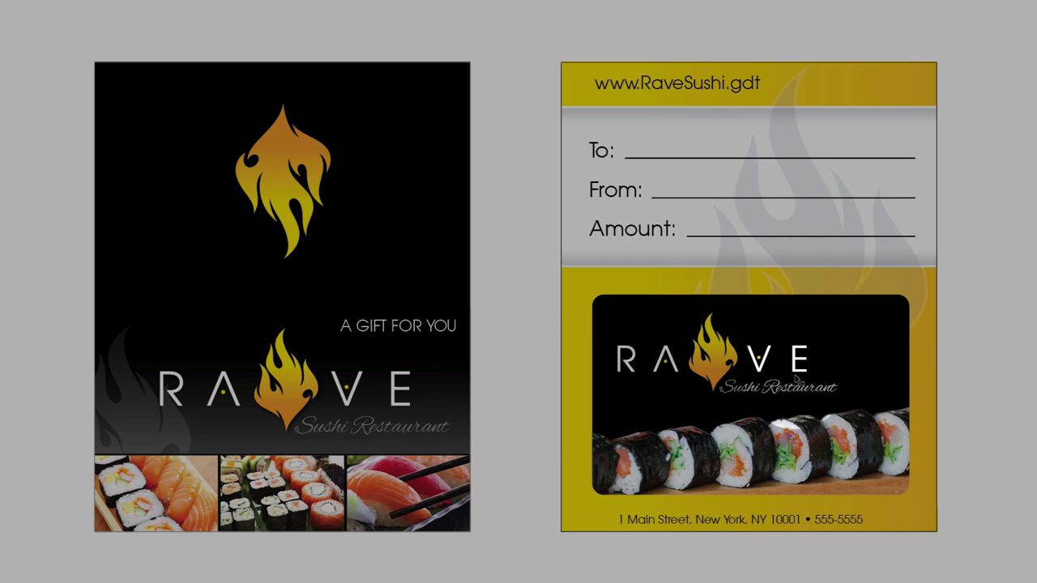
click(873, 377)
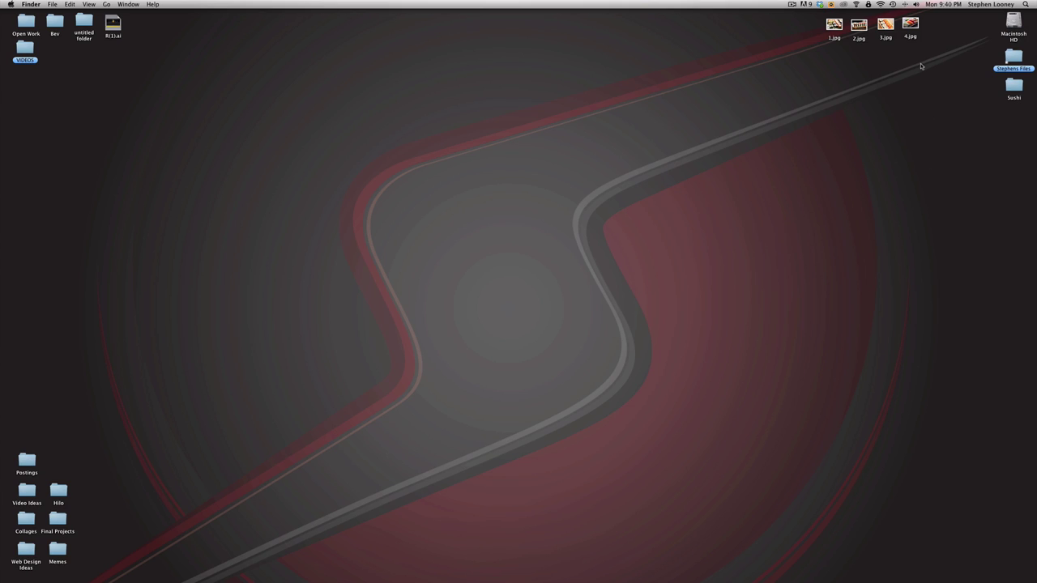
Open the four sushi JPGs from the desktop in Photoshop, close 2.psd and arrange the documents in order from 1.jpg to 4.jpg.
drag(930, 63, 520, 572)
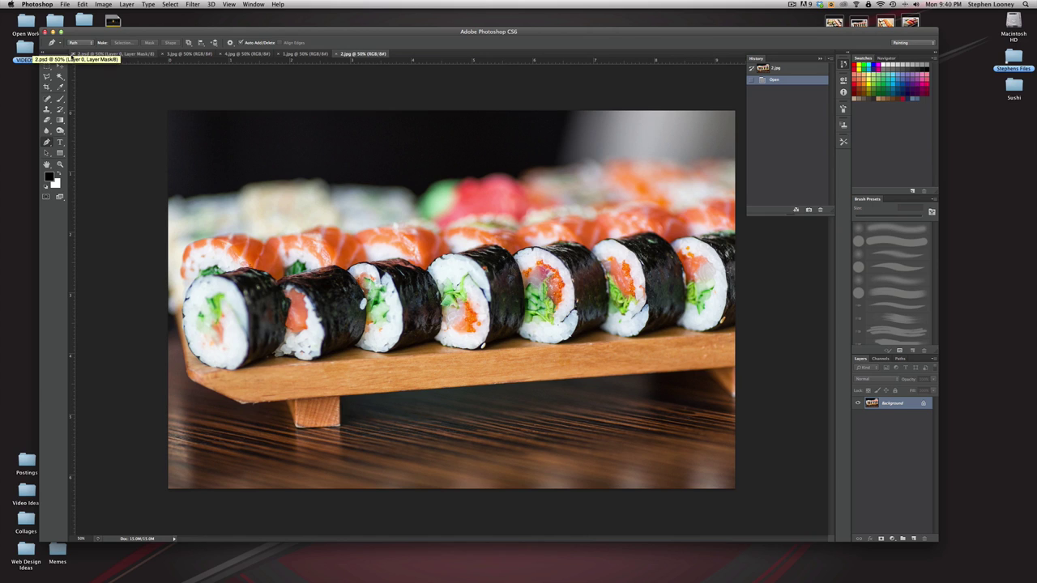
click(73, 54)
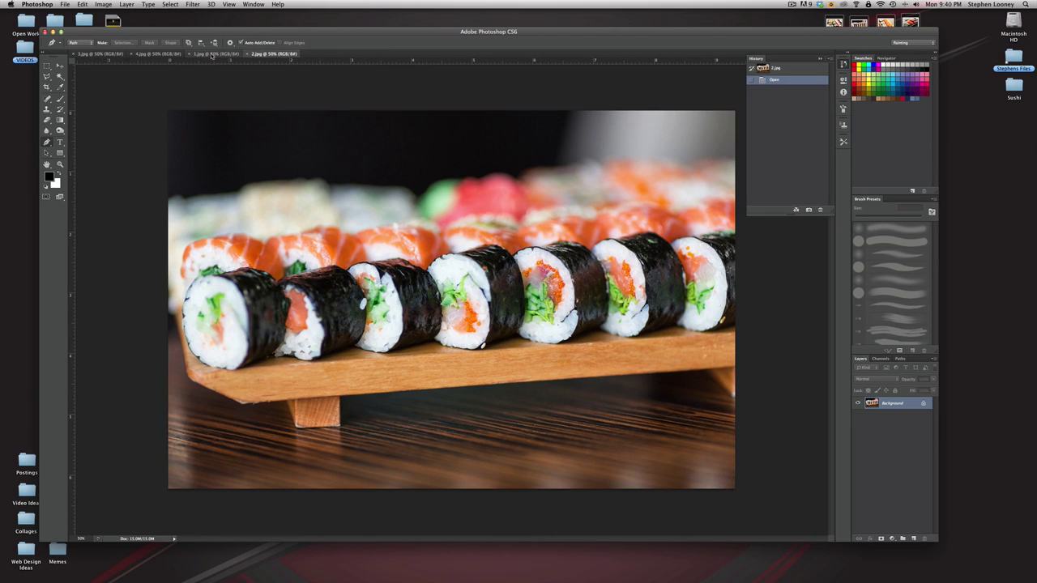
drag(212, 55, 89, 55)
drag(261, 57, 124, 58)
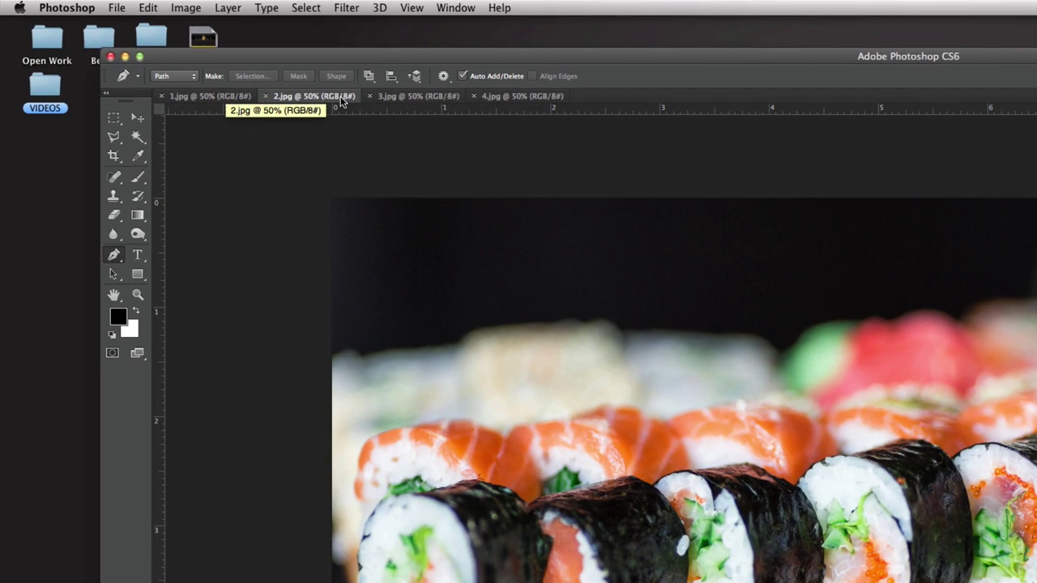
Convert 1.jpg to CMYK color mode.
click(207, 96)
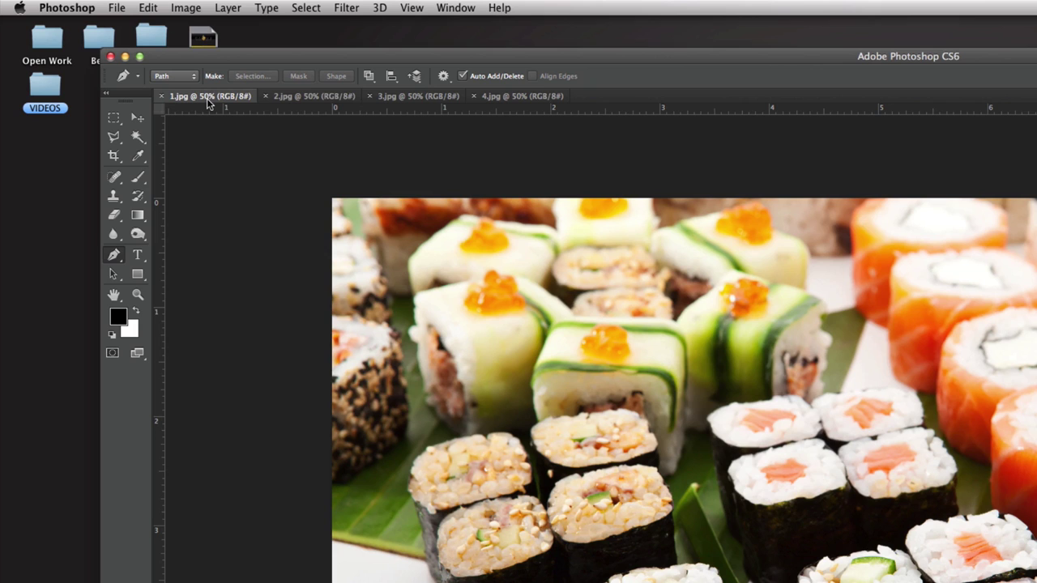
click(186, 8)
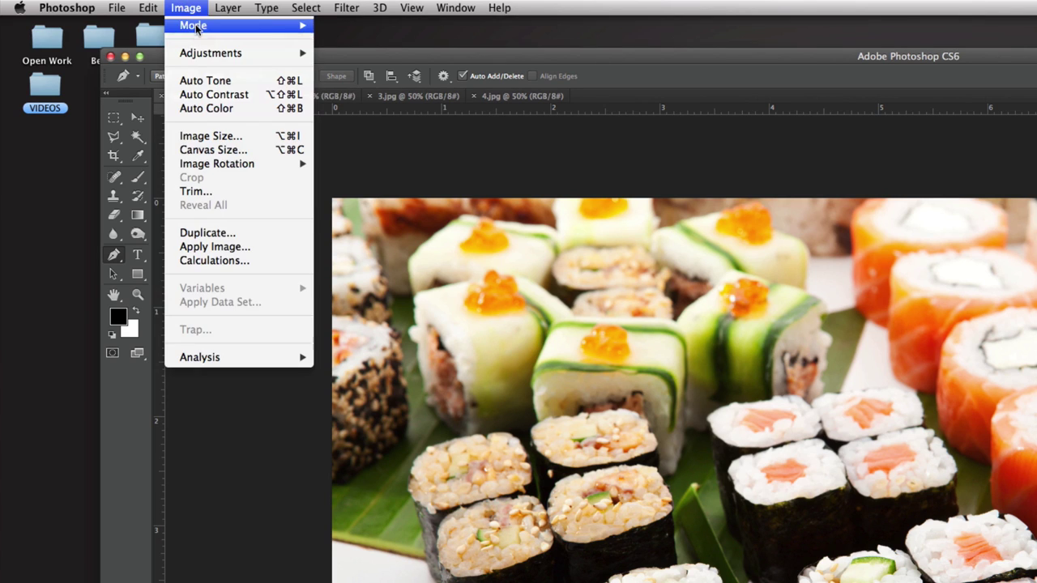
mouse_move(196, 28)
click(353, 99)
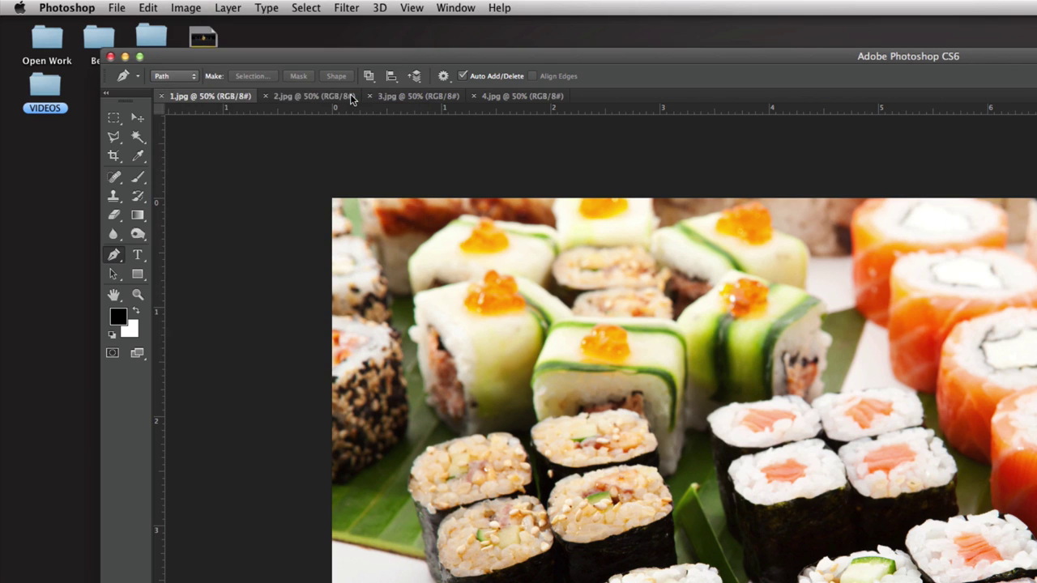
Resize 1.jpg to a document width of 2.5 inches with constrained proportions.
click(190, 6)
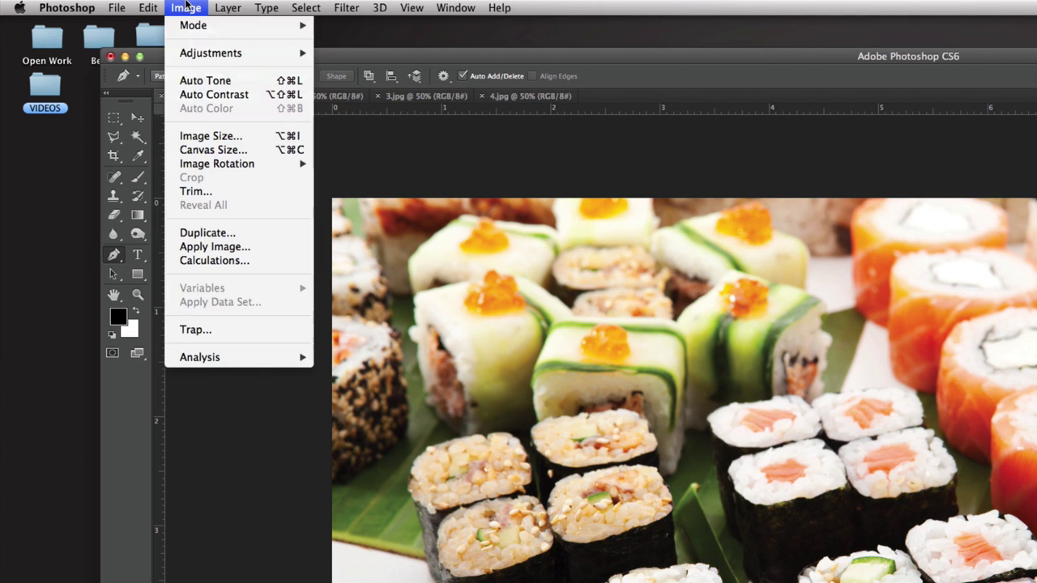
click(200, 140)
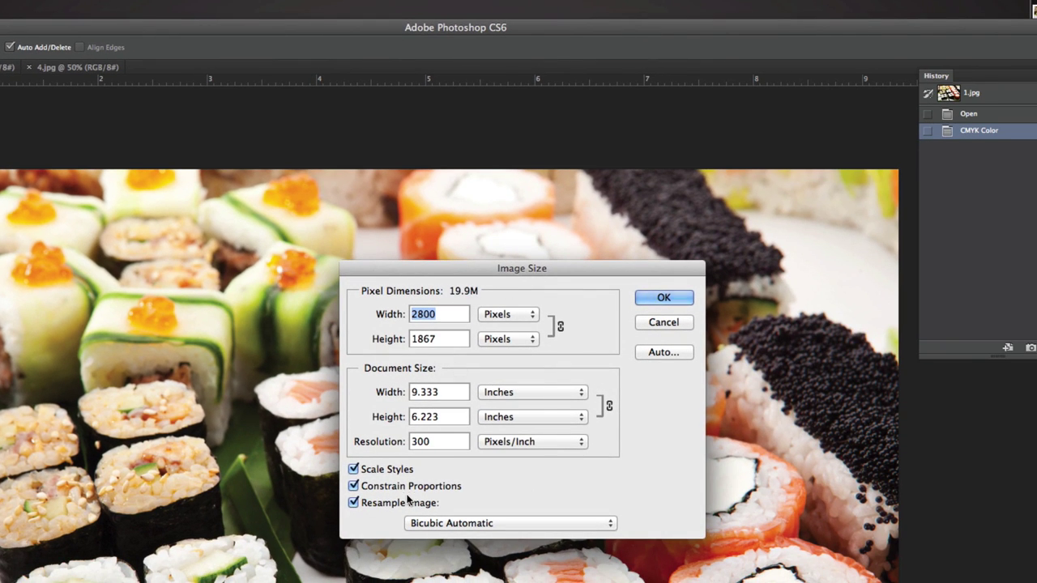
double_click(447, 442)
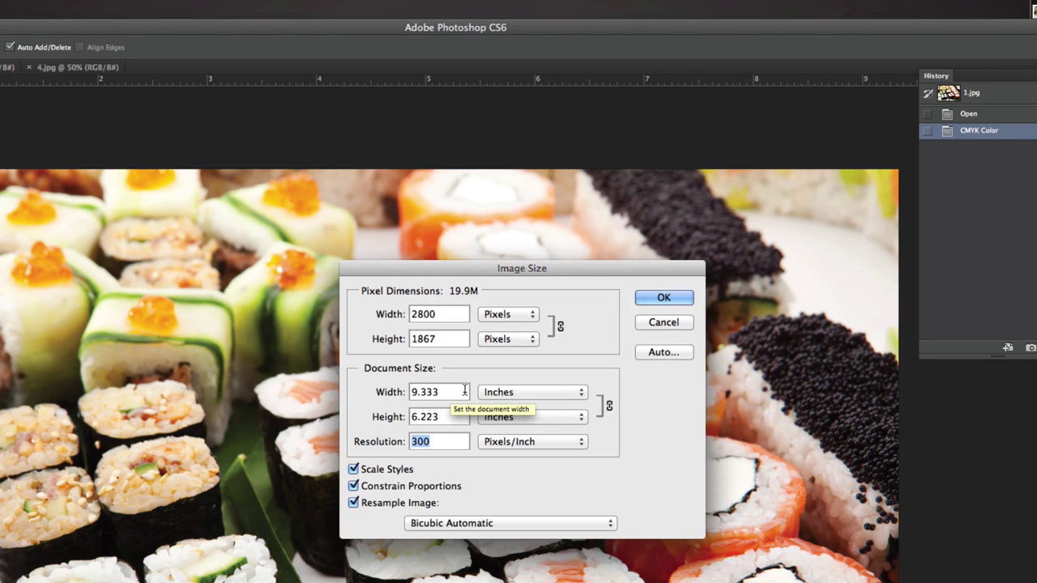
drag(464, 391, 380, 390)
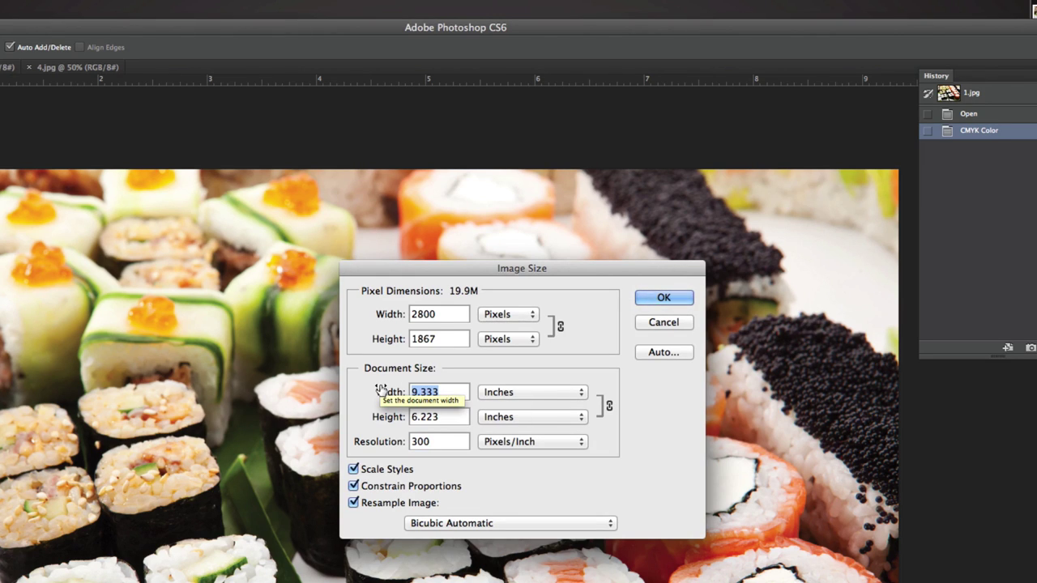
text(2)
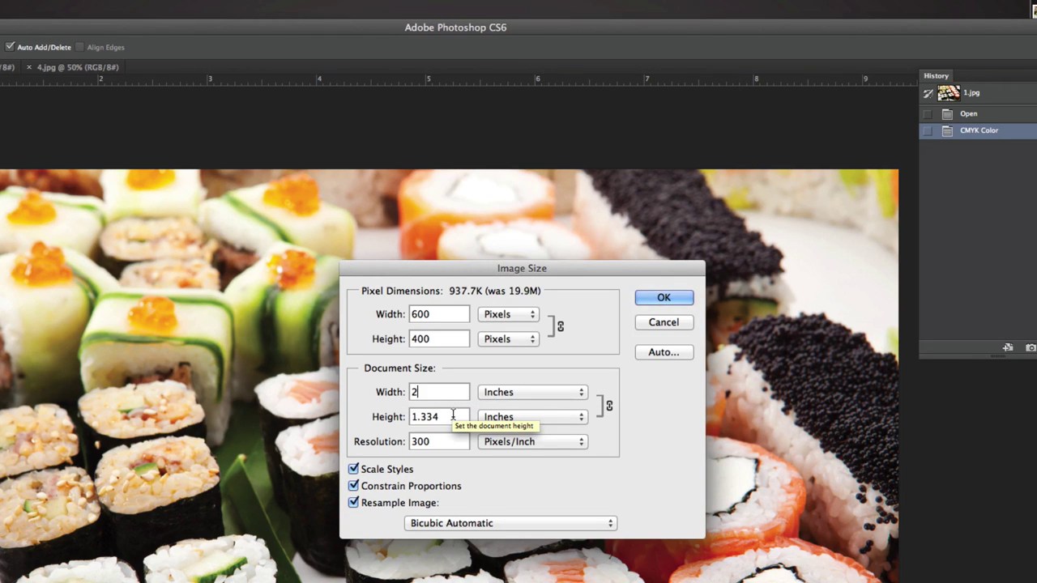
drag(437, 390, 391, 392)
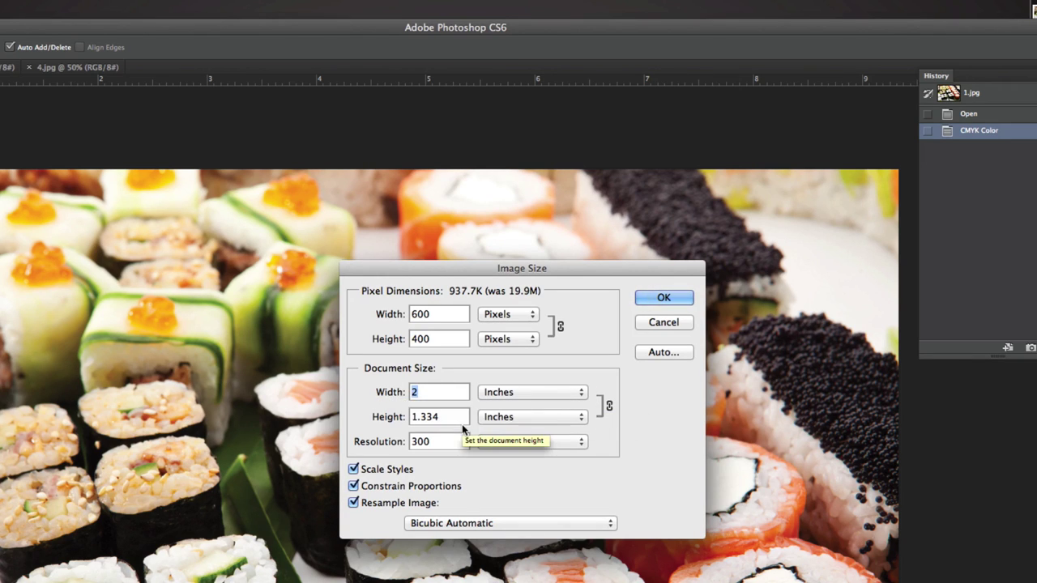
text(2.5)
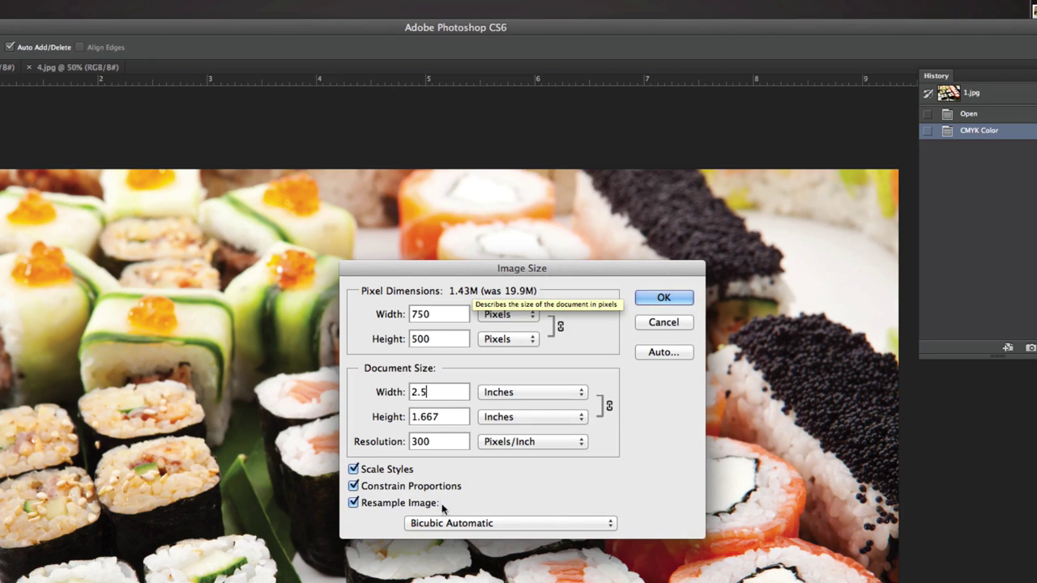
click(665, 298)
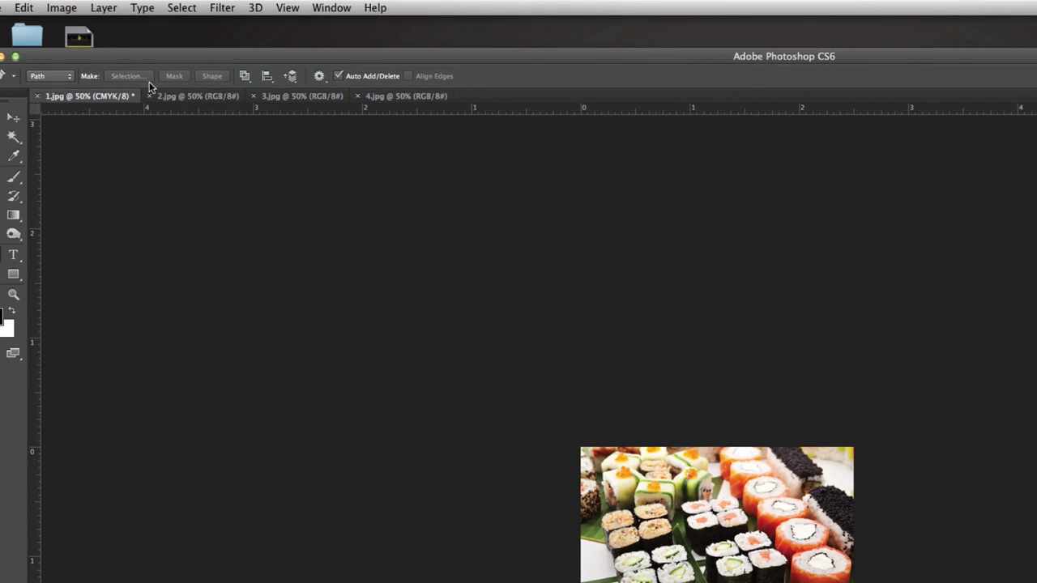
Convert 2.jpg to CMYK color mode.
click(186, 97)
click(62, 7)
mouse_move(162, 26)
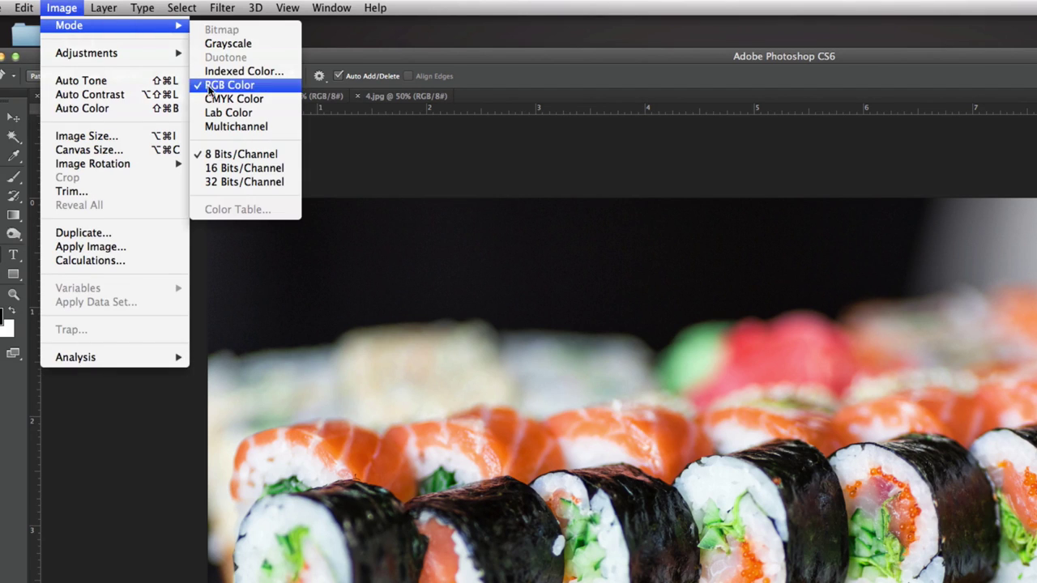
click(219, 99)
Resize 2.jpg to a document width of 2.5 inches with constrained proportions.
click(61, 7)
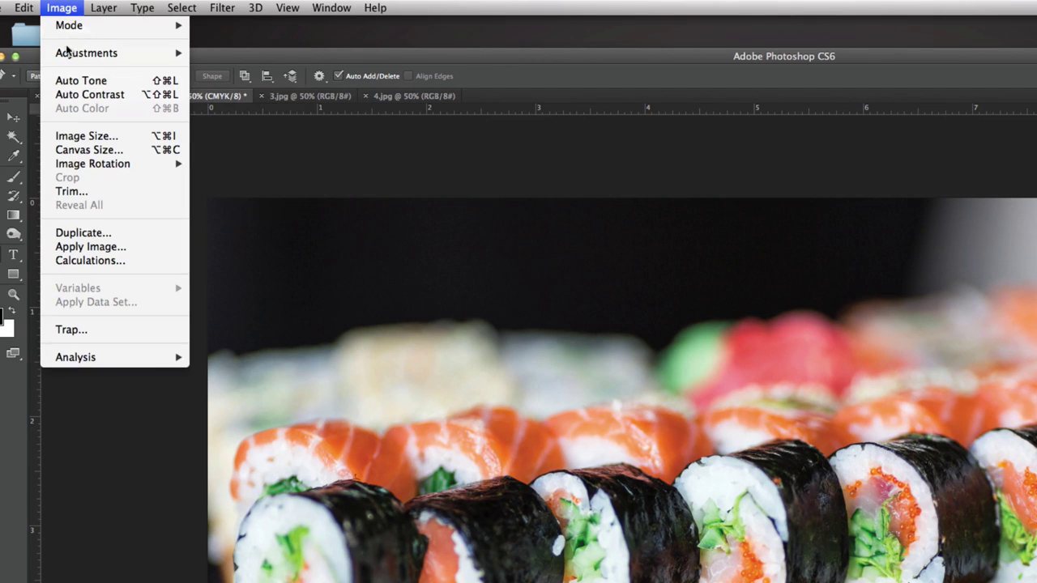
click(80, 136)
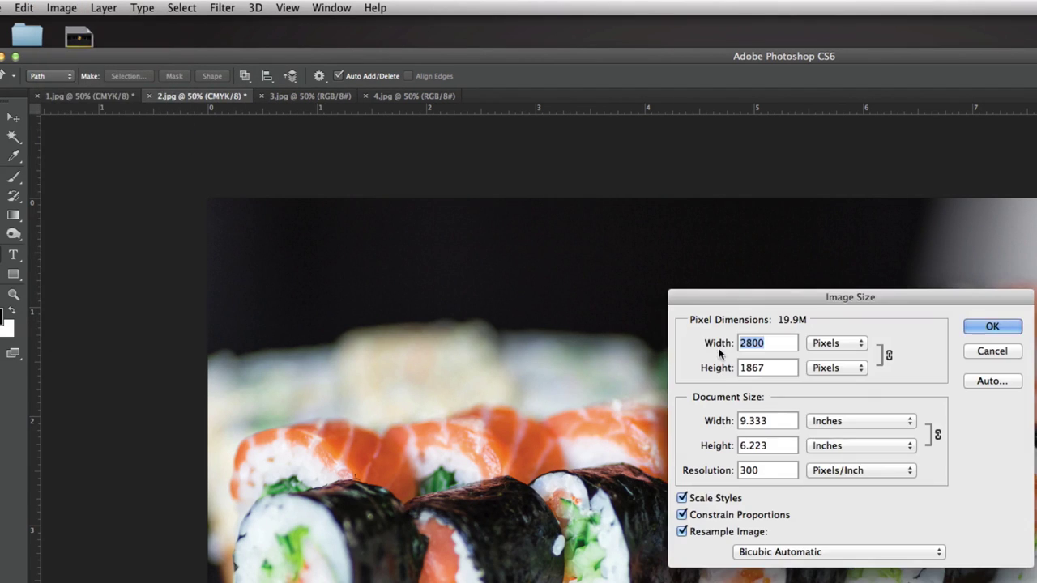
double_click(778, 418)
text(2.5)
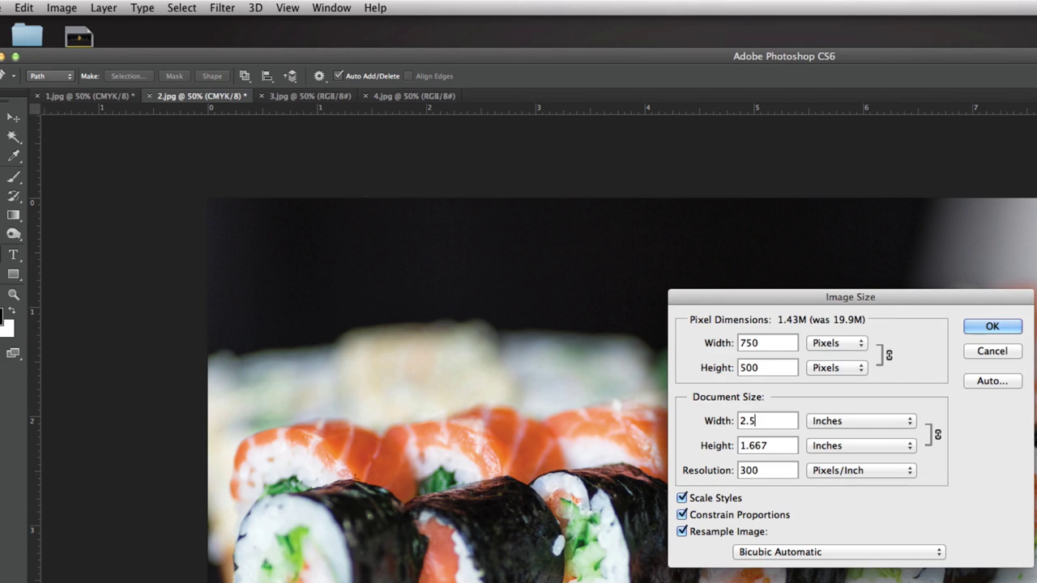
click(970, 327)
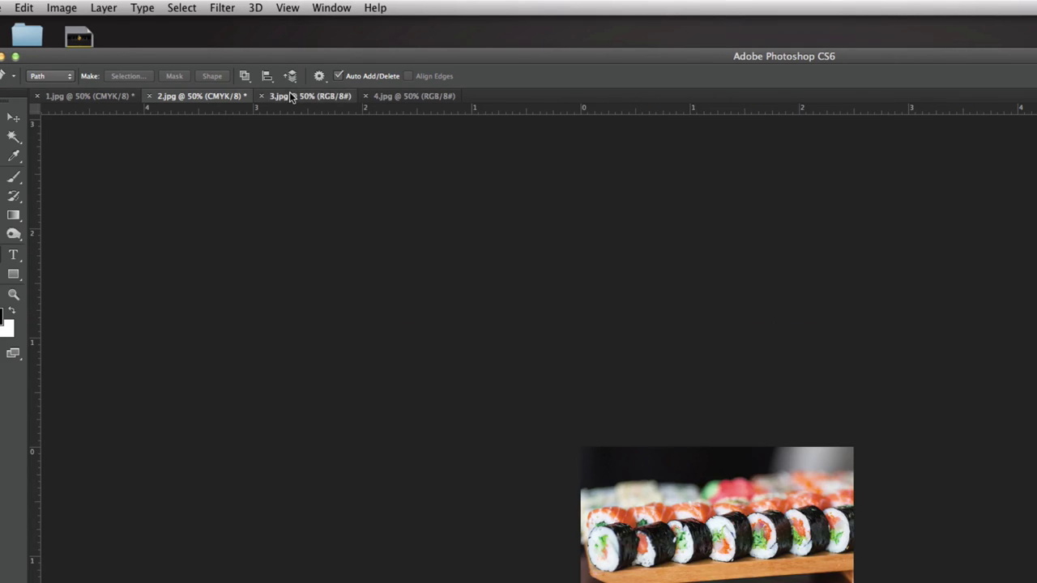
Convert 3.jpg to CMYK color mode.
click(290, 98)
click(103, 7)
mouse_move(62, 7)
mouse_move(69, 25)
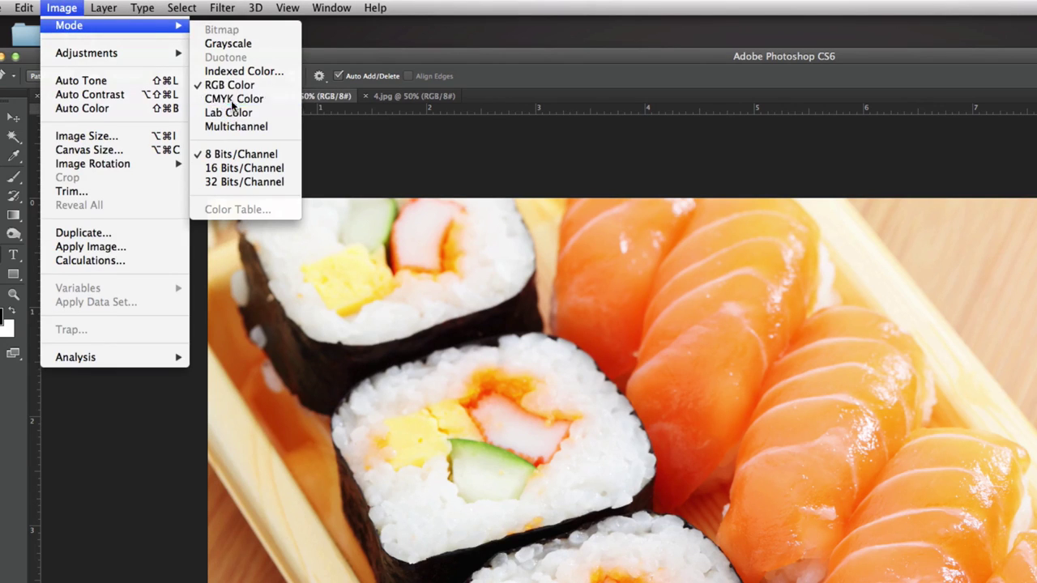
click(233, 99)
Resize 3.jpg to a document width of 2.5 inches with constrained proportions.
click(62, 7)
click(85, 136)
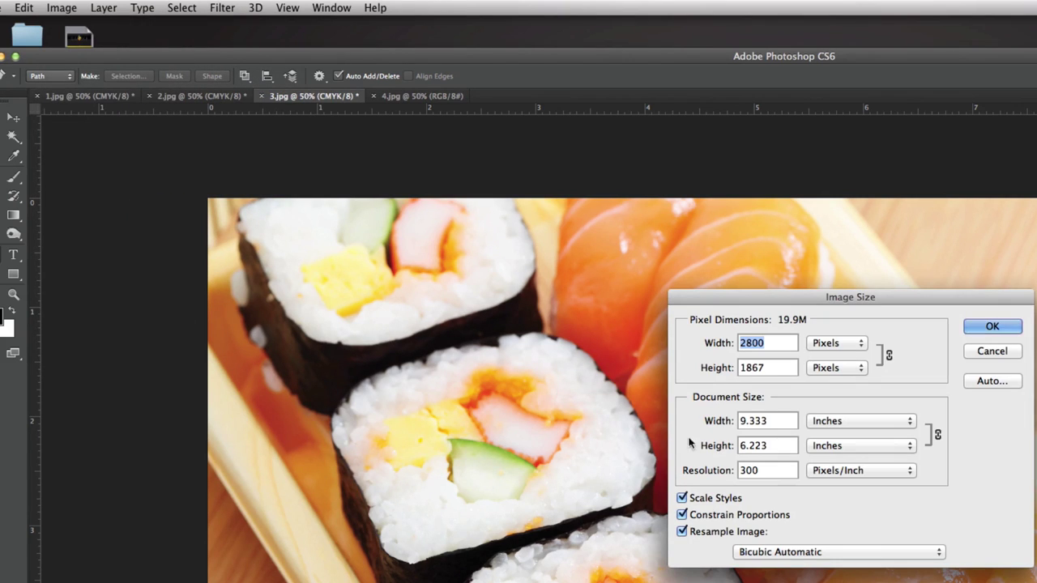
double_click(774, 421)
text(2)
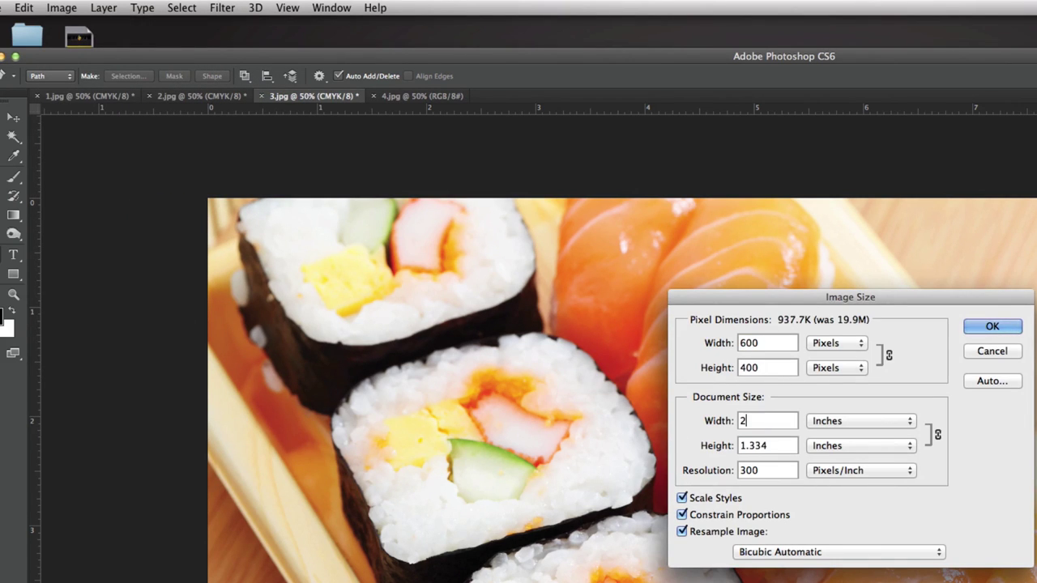
text(.5)
click(995, 330)
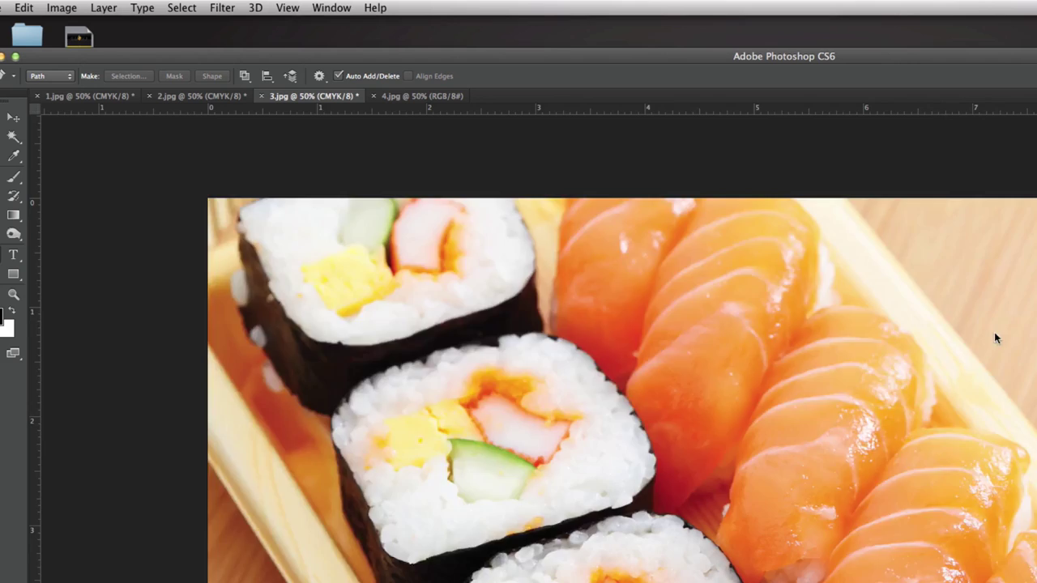
Resize 4.jpg to a document width of 2.5 inches with constrained proportions.
click(406, 96)
click(61, 8)
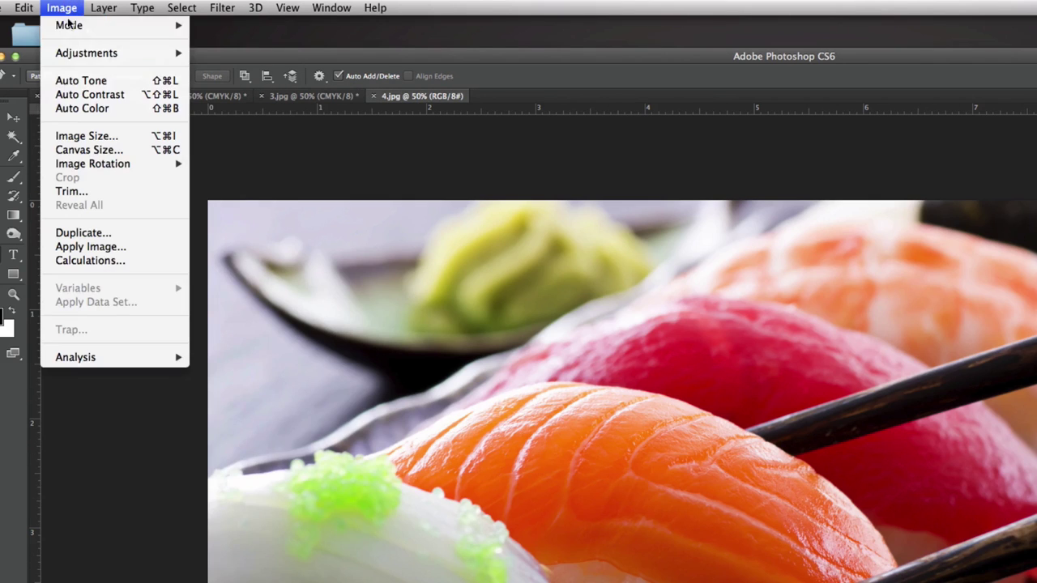
click(81, 136)
double_click(776, 422)
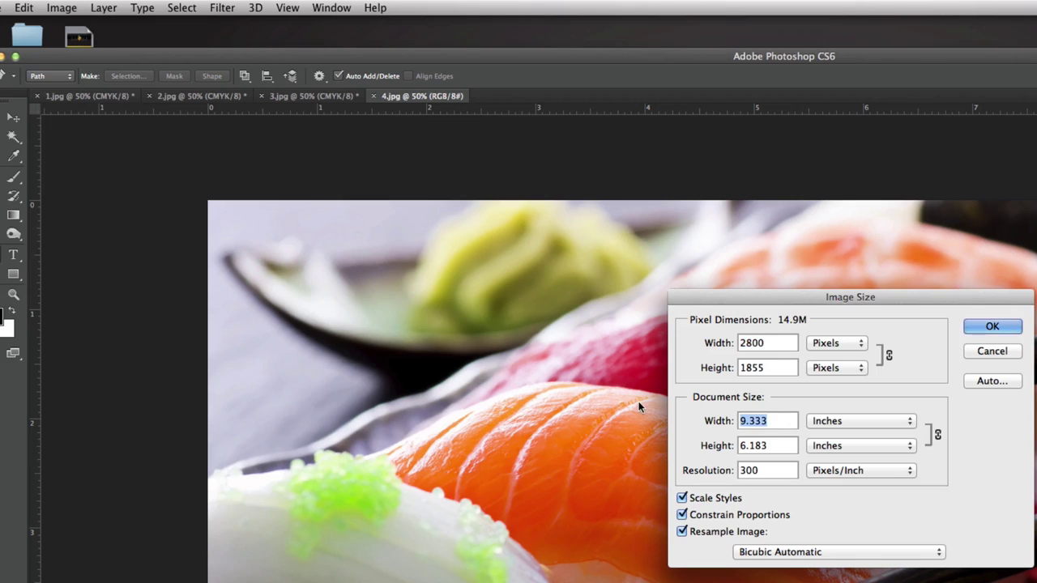
text(2)
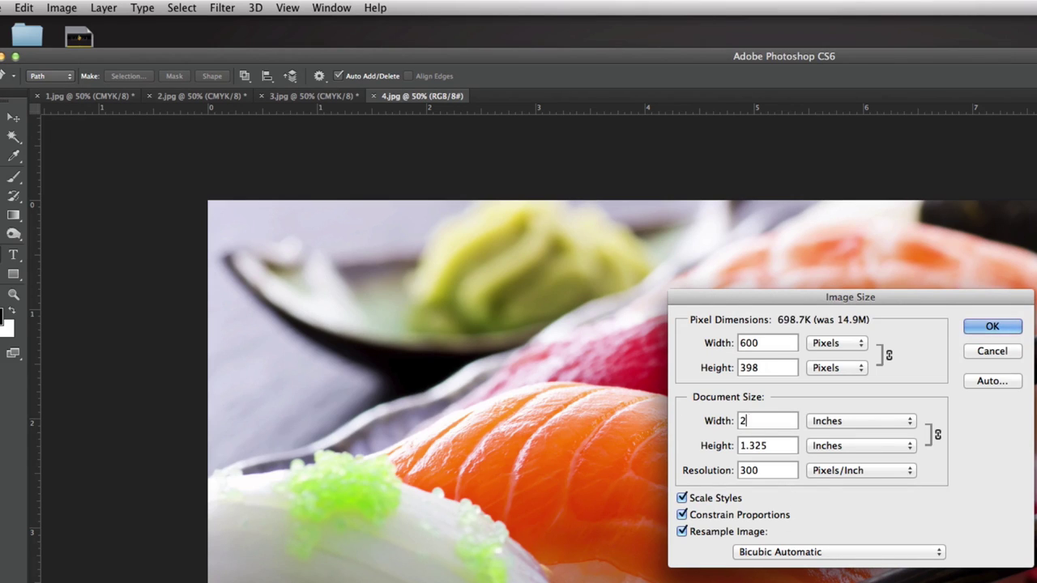
text(.5)
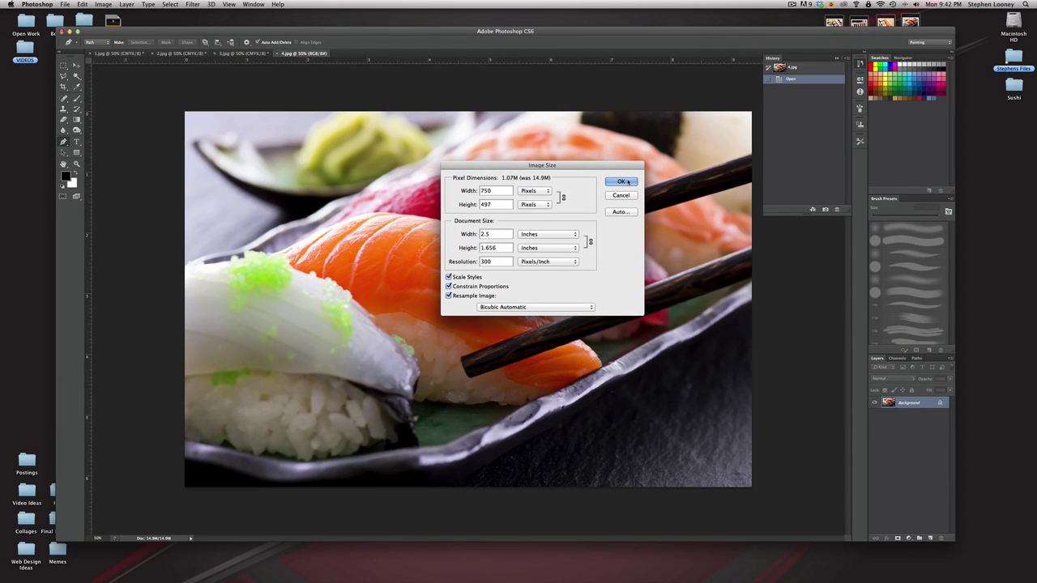
click(628, 183)
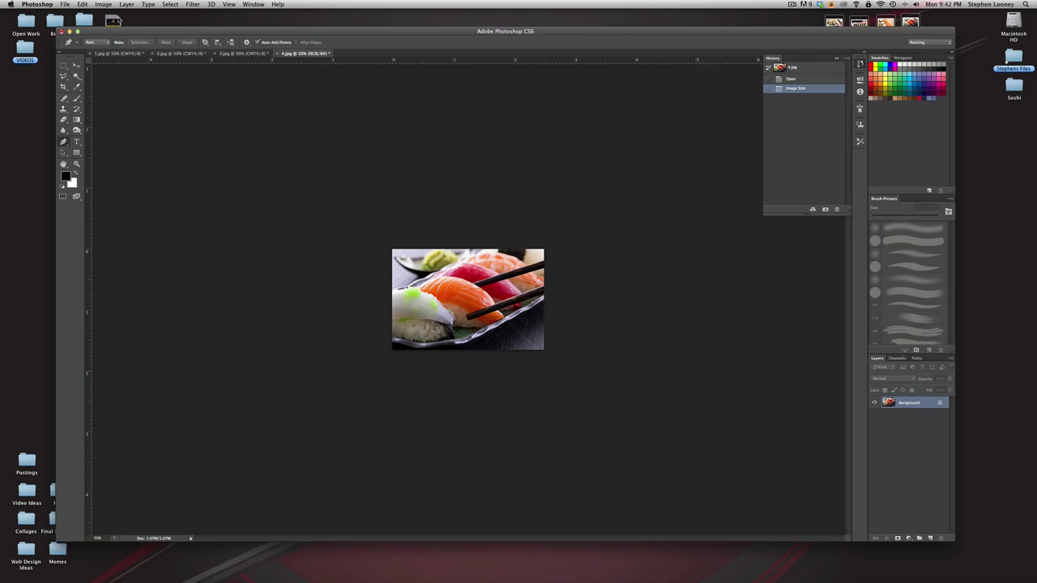
Save 2.jpg, 3.jpg and 4.jpg at JPEG quality 10 with the Baseline ("Standard") format, and minimize the Photoshop window.
click(120, 52)
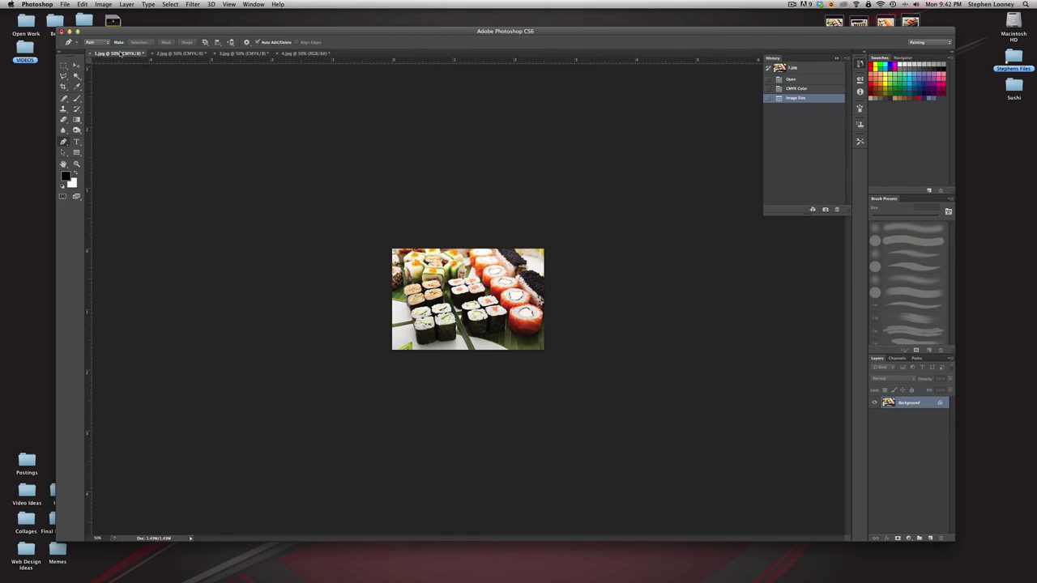
click(180, 54)
key(super+s)
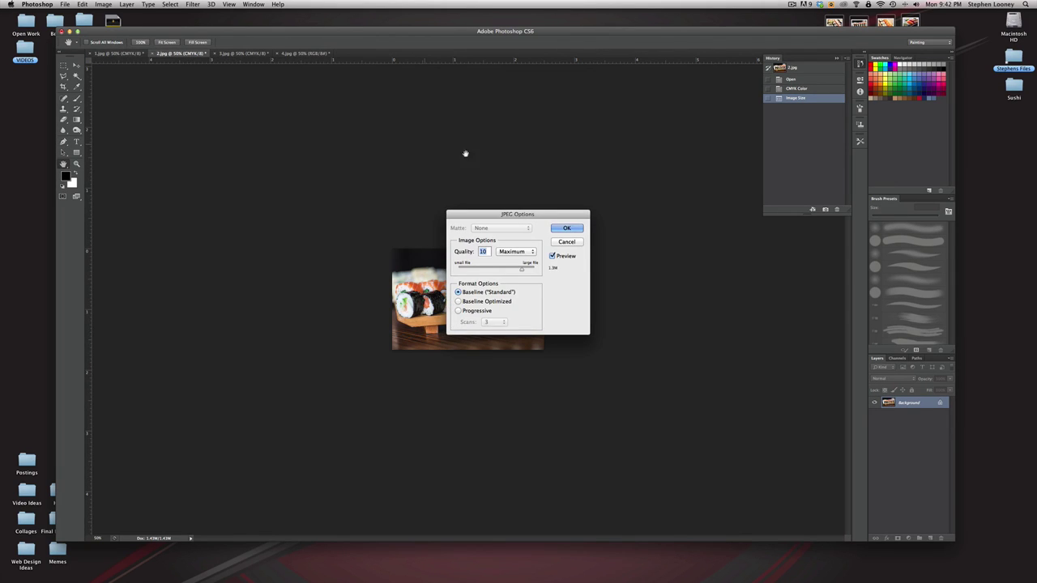
click(568, 229)
click(227, 54)
key(super+s)
click(567, 227)
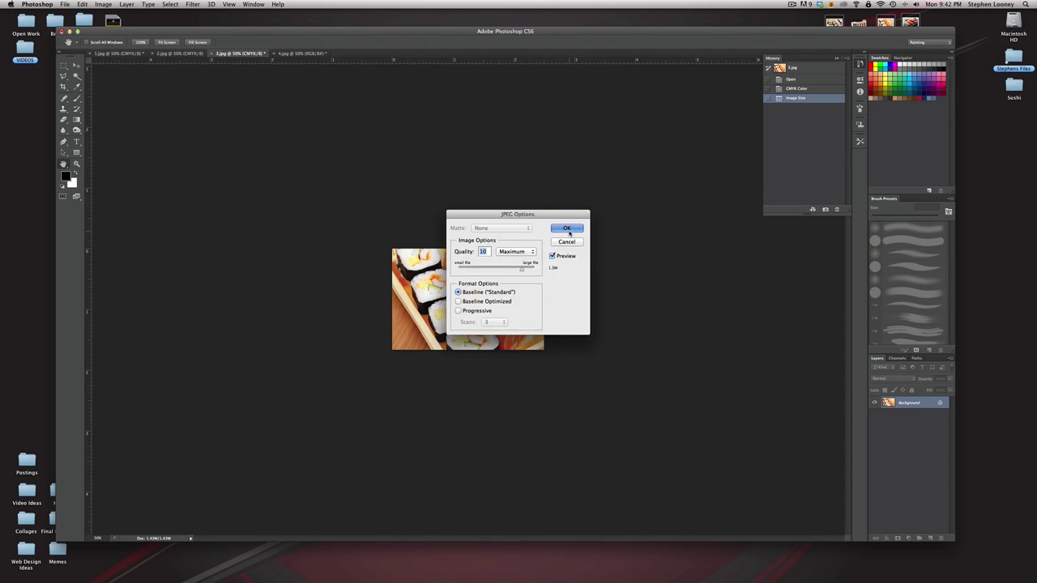
click(299, 54)
key(super+s)
click(567, 228)
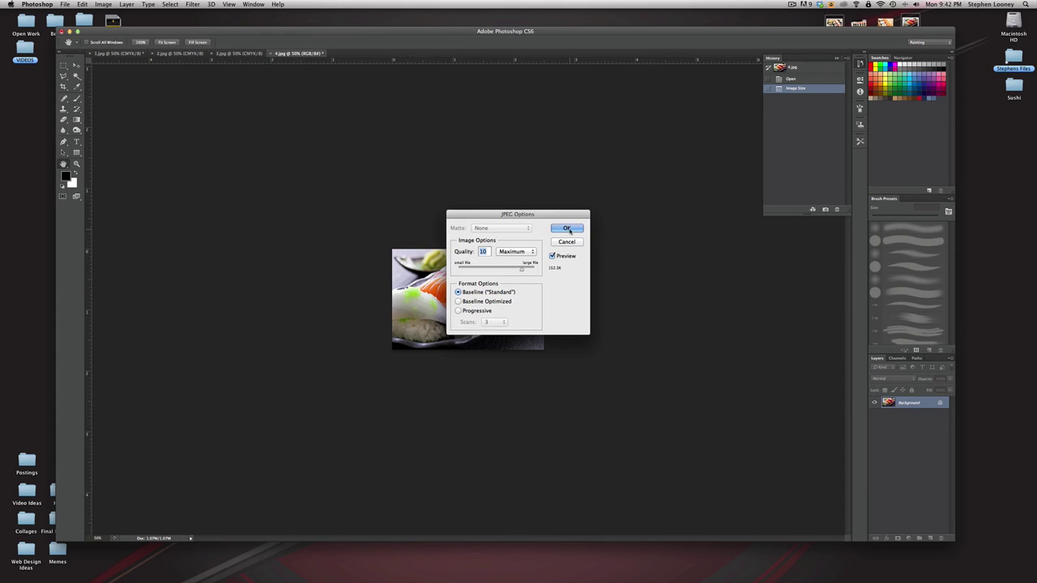
click(70, 31)
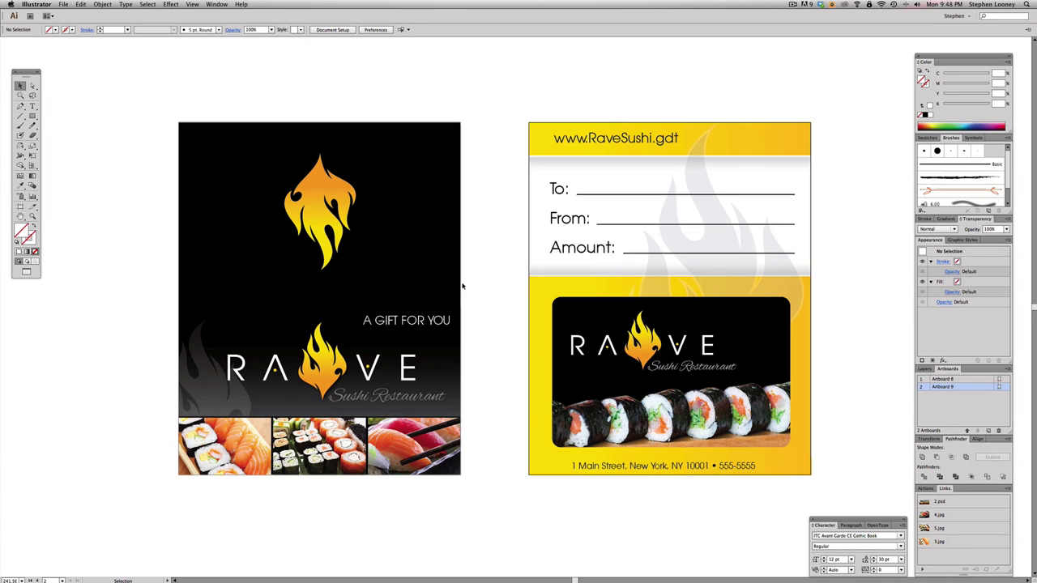
Create a new Illustrator document 4 in wide and 5 in high, with inches as units, CMYK color and 300 ppi raster effects.
click(63, 5)
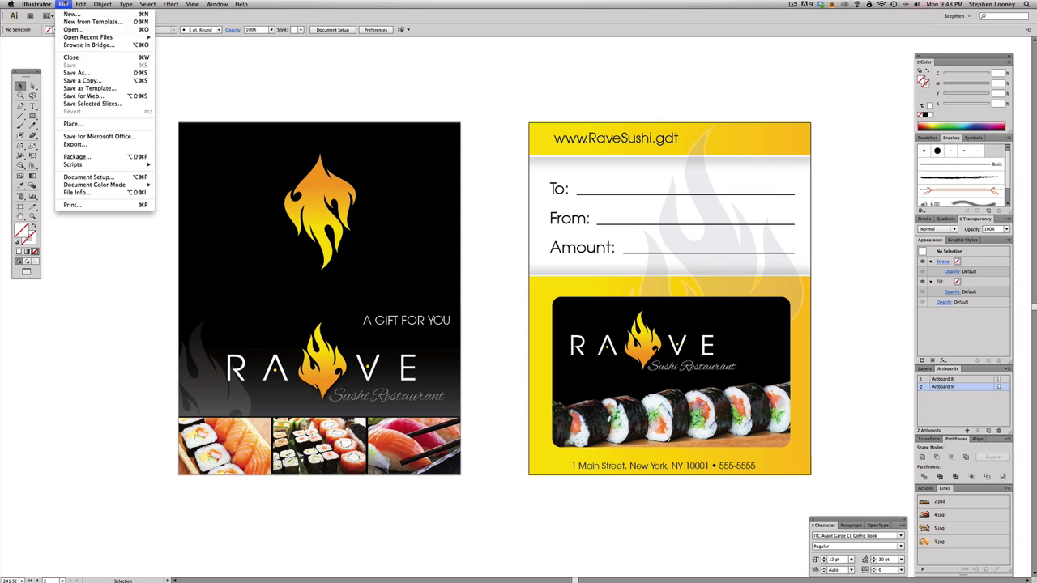
click(71, 14)
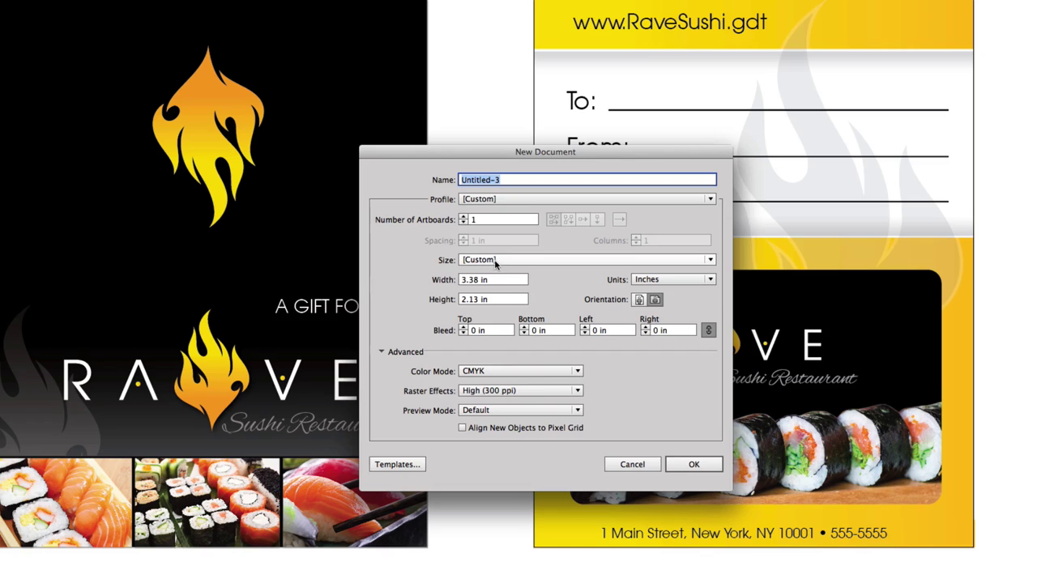
drag(521, 283, 437, 274)
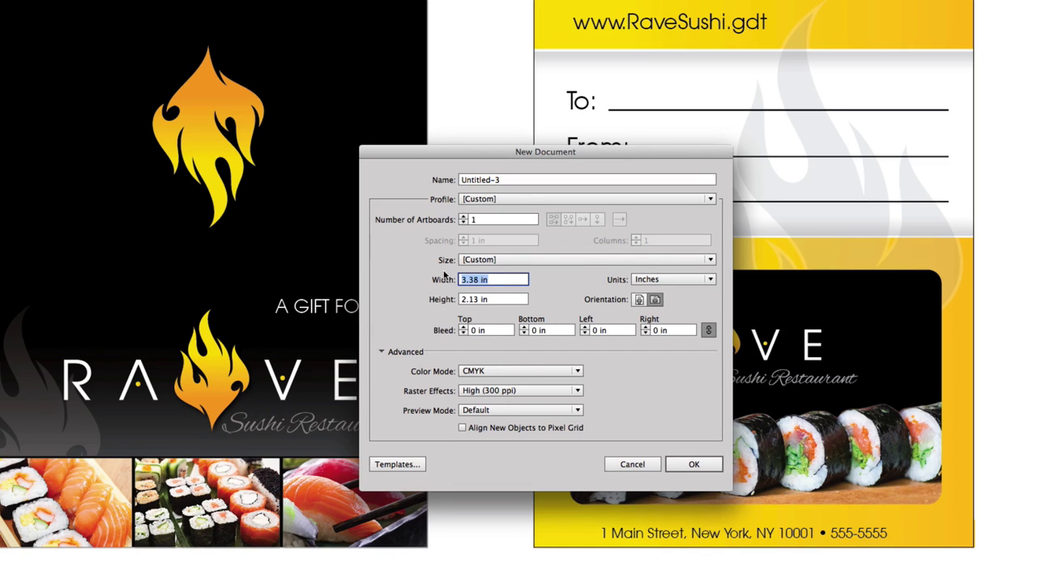
text(4)
key(Tab)
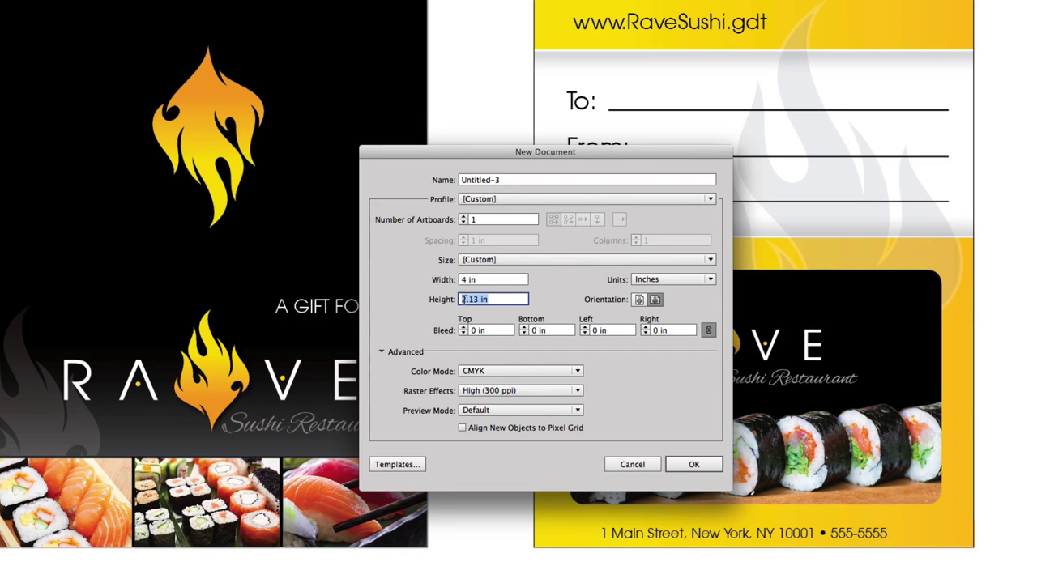
text(5)
click(654, 279)
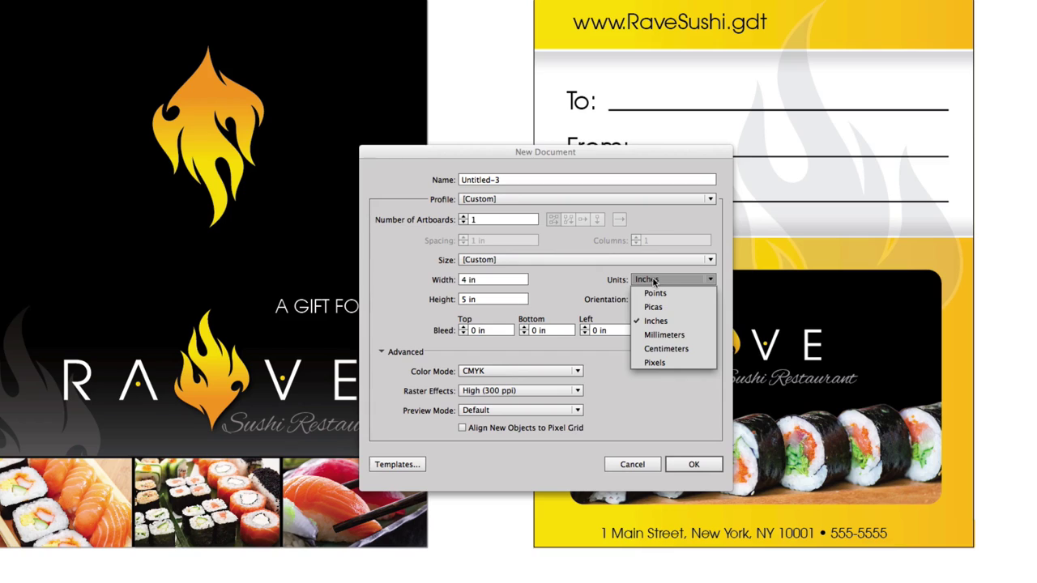
click(653, 279)
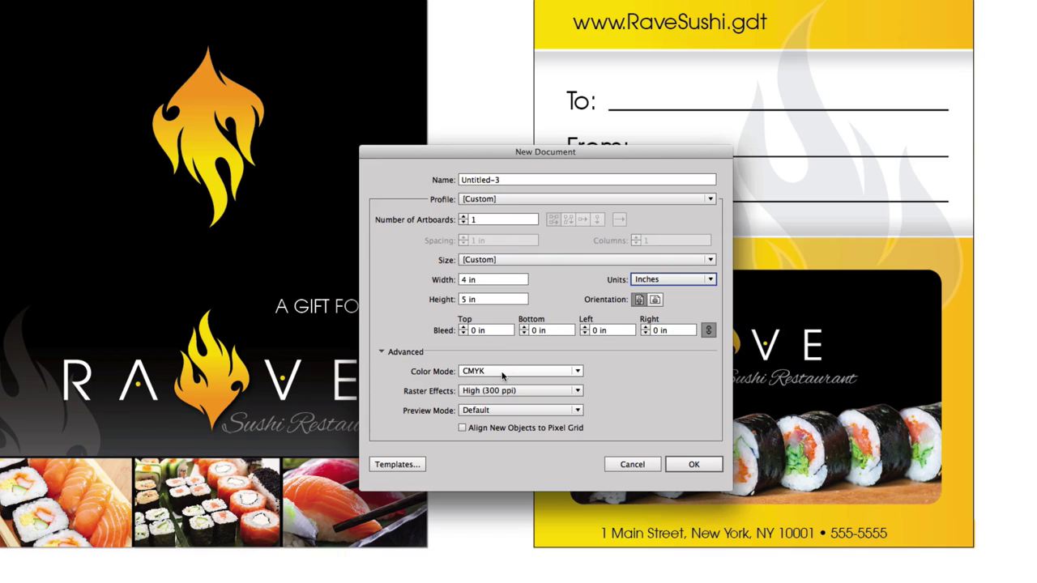
click(381, 352)
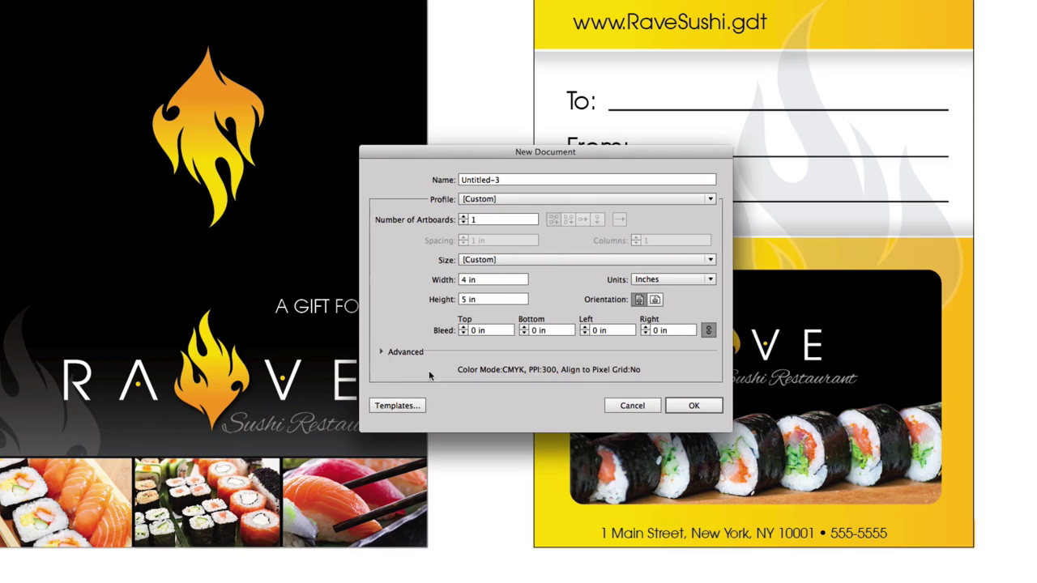
click(695, 407)
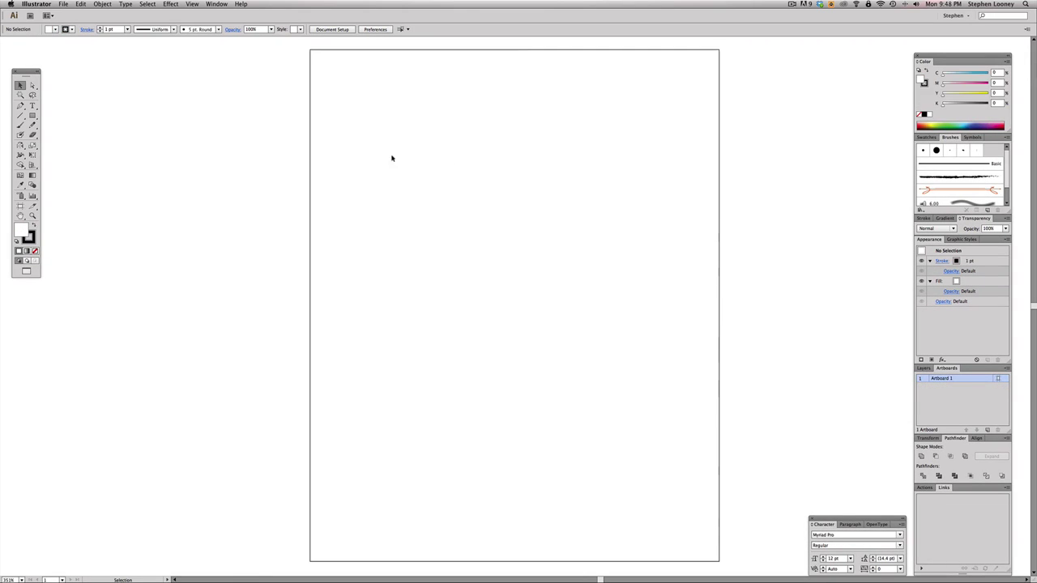
alt+super+click(610, 369)
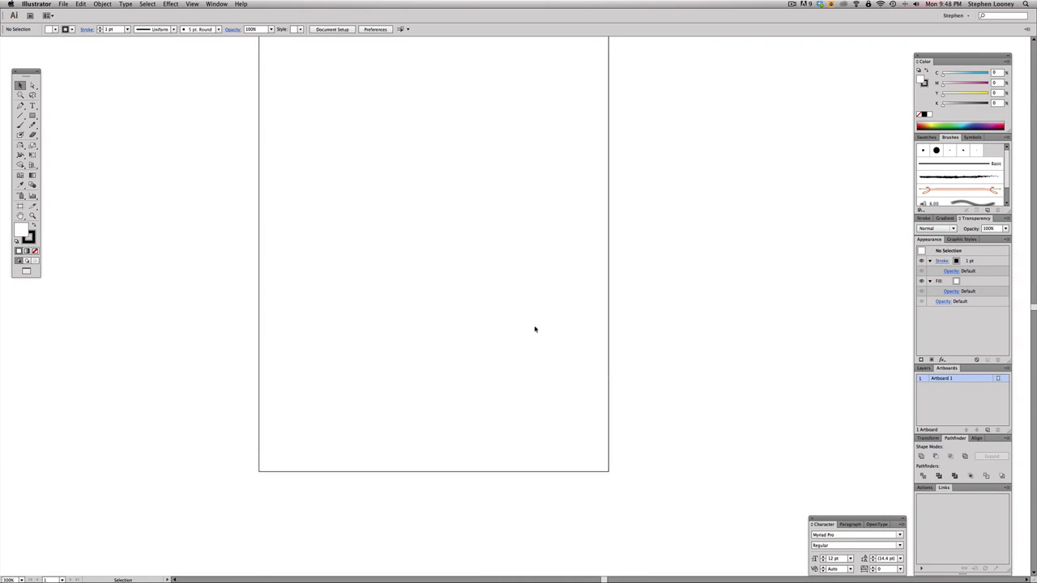
drag(521, 315, 440, 359)
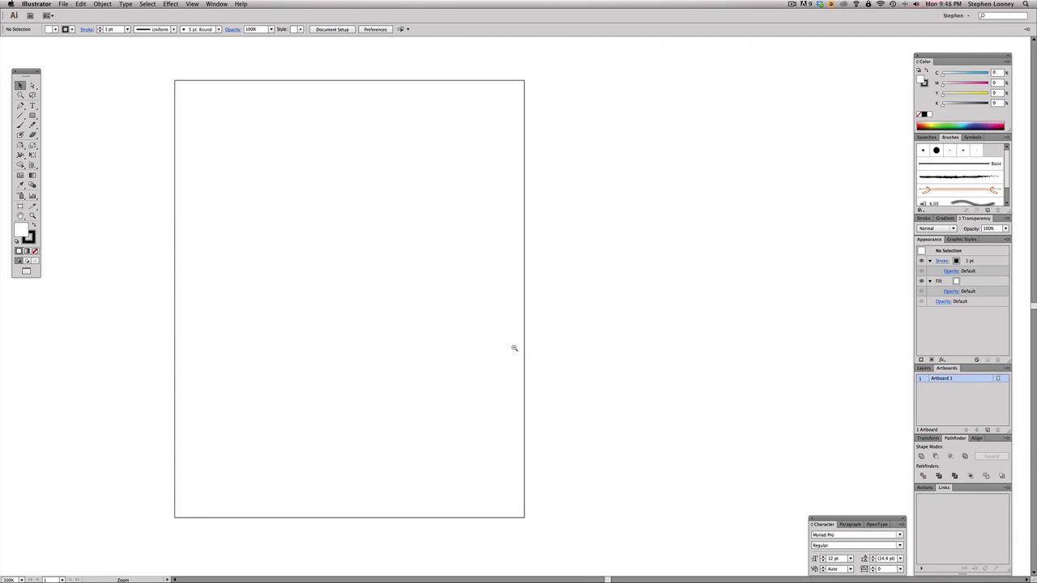
key(super+minus)
drag(523, 348, 523, 361)
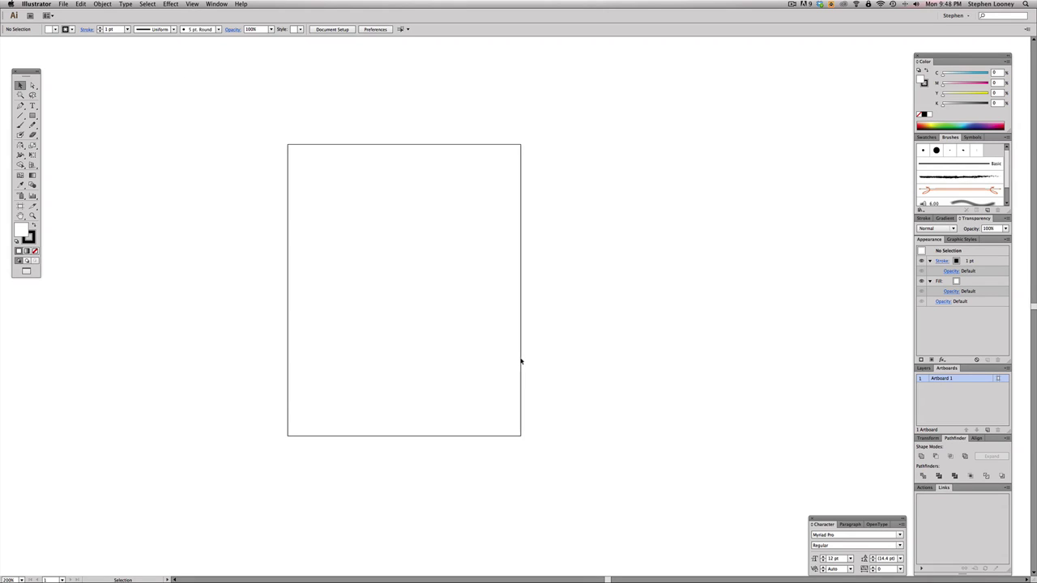
drag(614, 354, 559, 349)
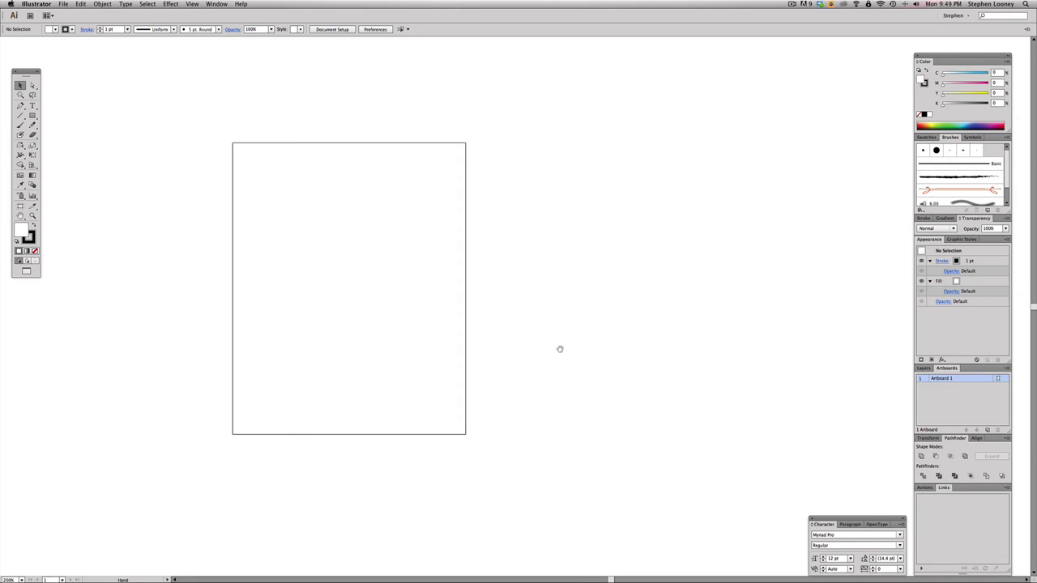
drag(419, 338, 430, 340)
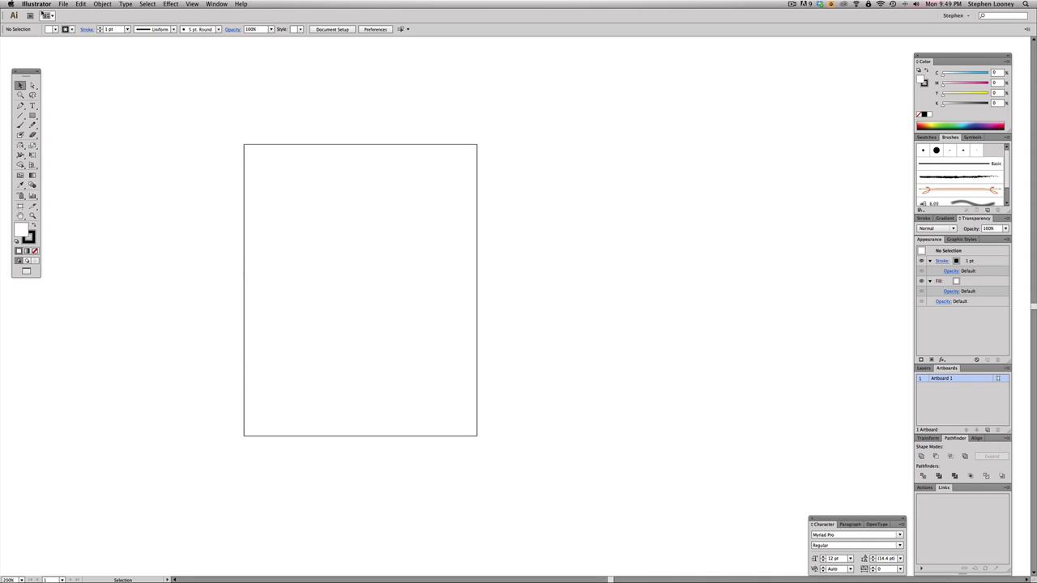
click(64, 4)
click(70, 14)
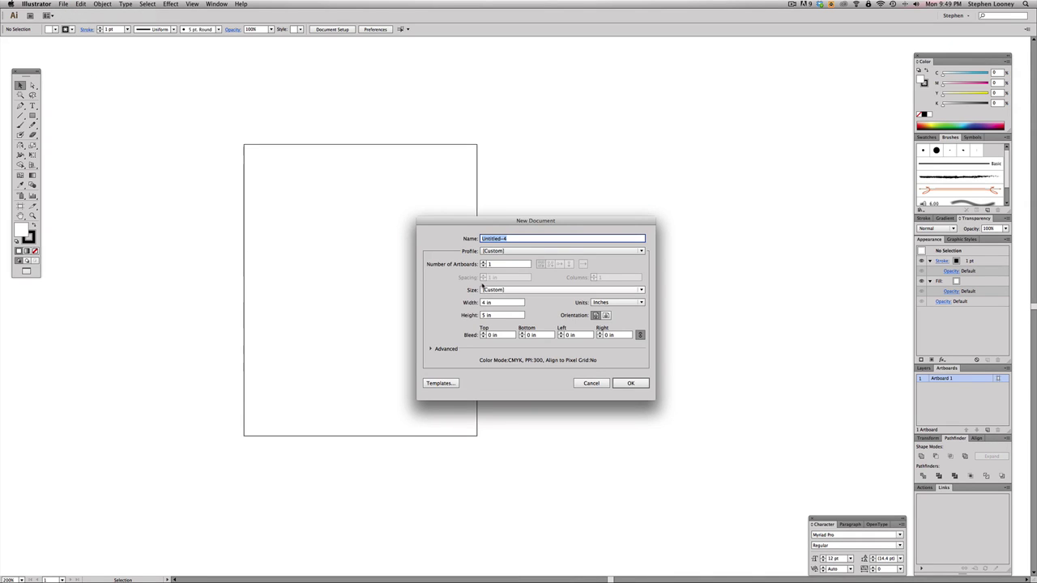
key(Escape)
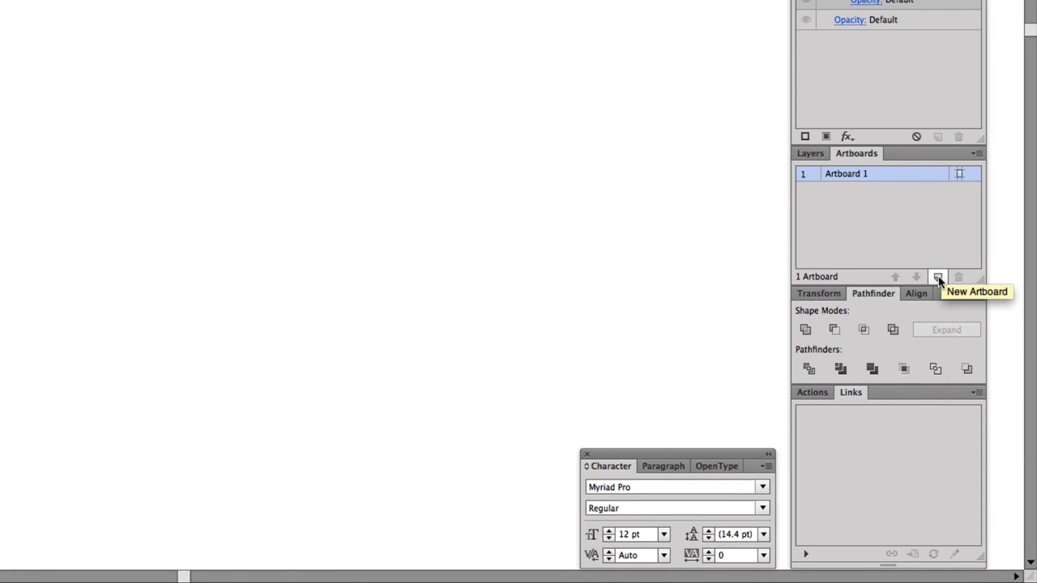
Add a second artboard of the same size beside the first one.
click(938, 277)
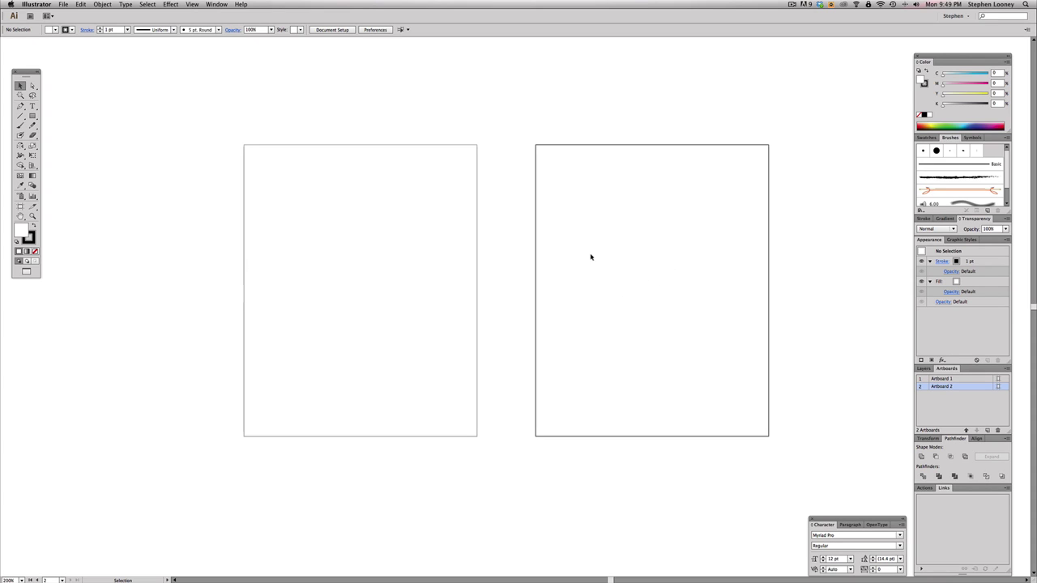
key(F1)
Draw a rectangle 4 in wide and 2.625 in high, and align it with the first artboard's upper edge and sides.
click(33, 118)
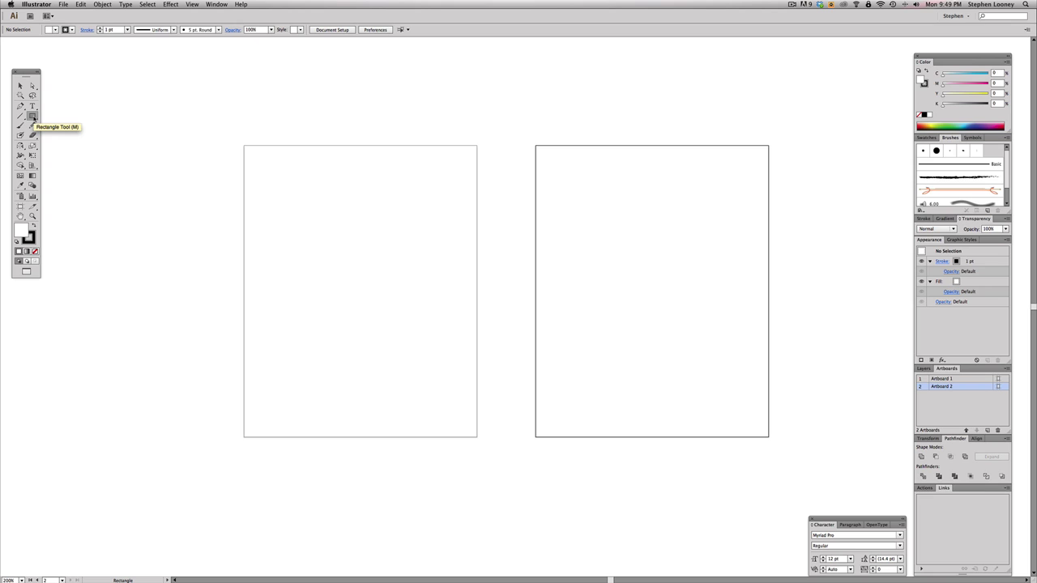
click(270, 186)
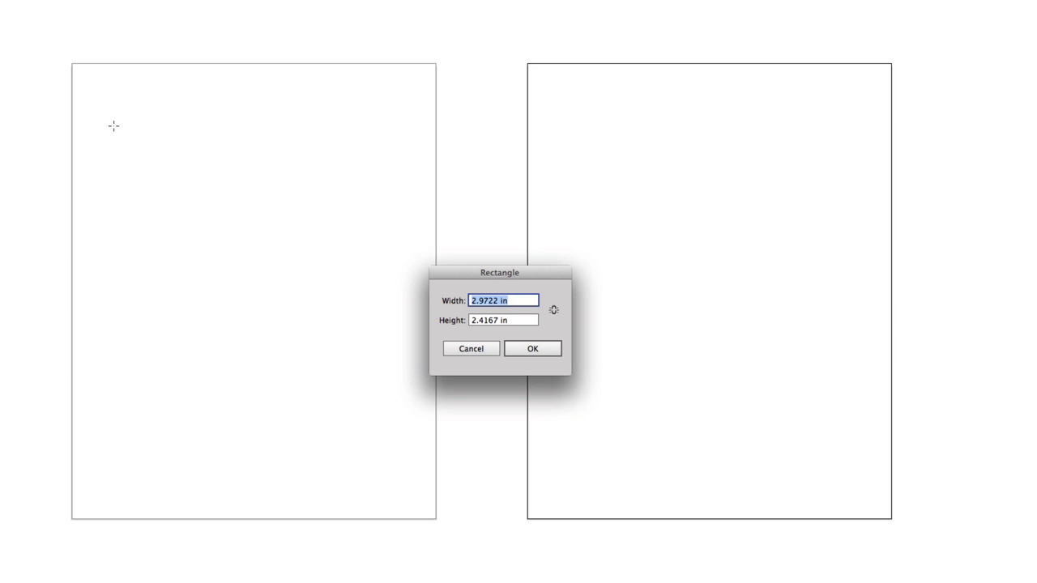
text(4)
key(Tab)
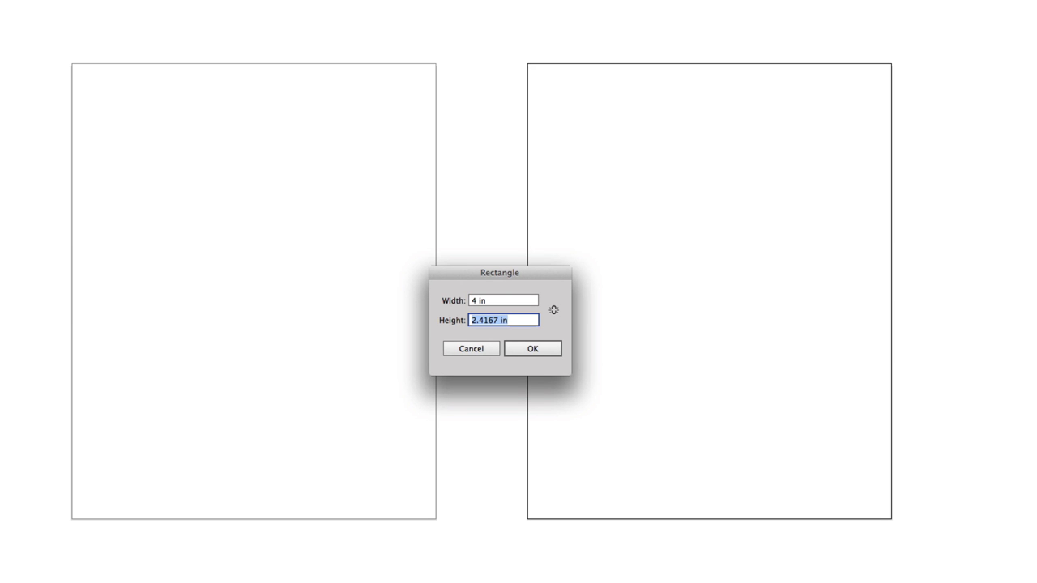
text(2.625)
click(532, 349)
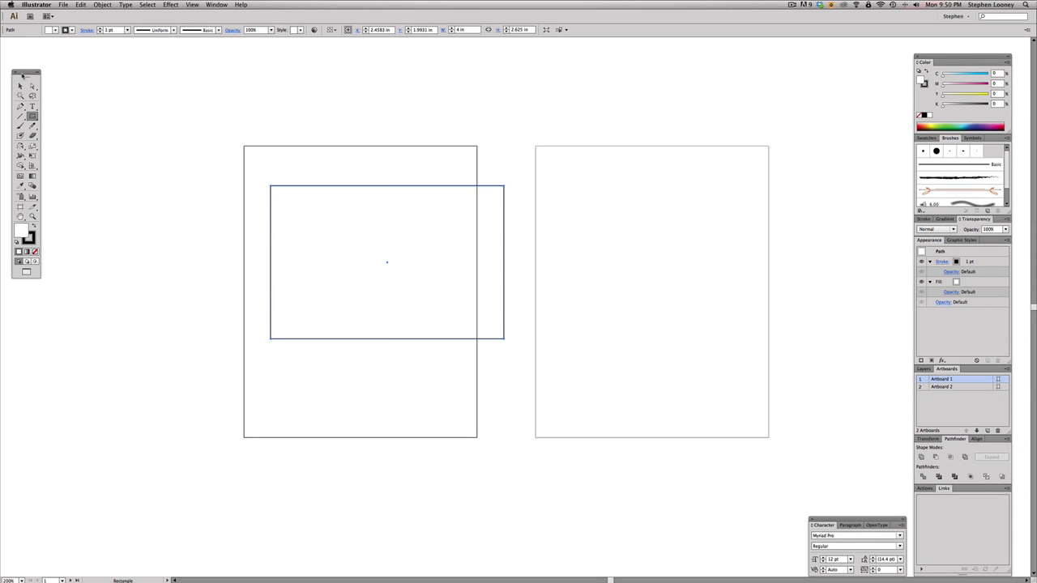
click(20, 86)
drag(397, 303, 372, 263)
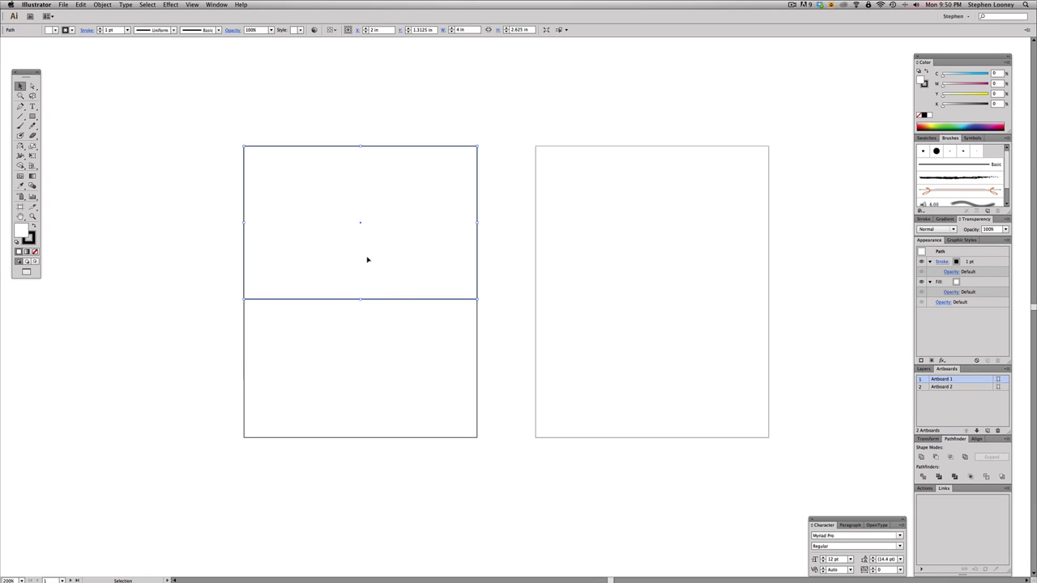
Try to duplicate the rectangle directly below itself, and undo the duplication.
drag(364, 225, 364, 378)
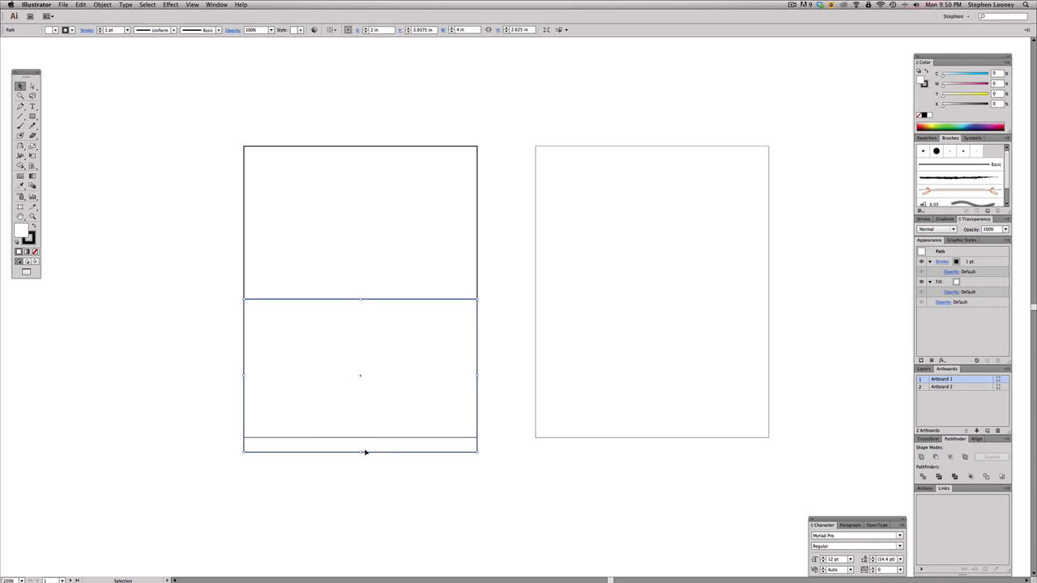
key(a)
key(v)
key(super+z)
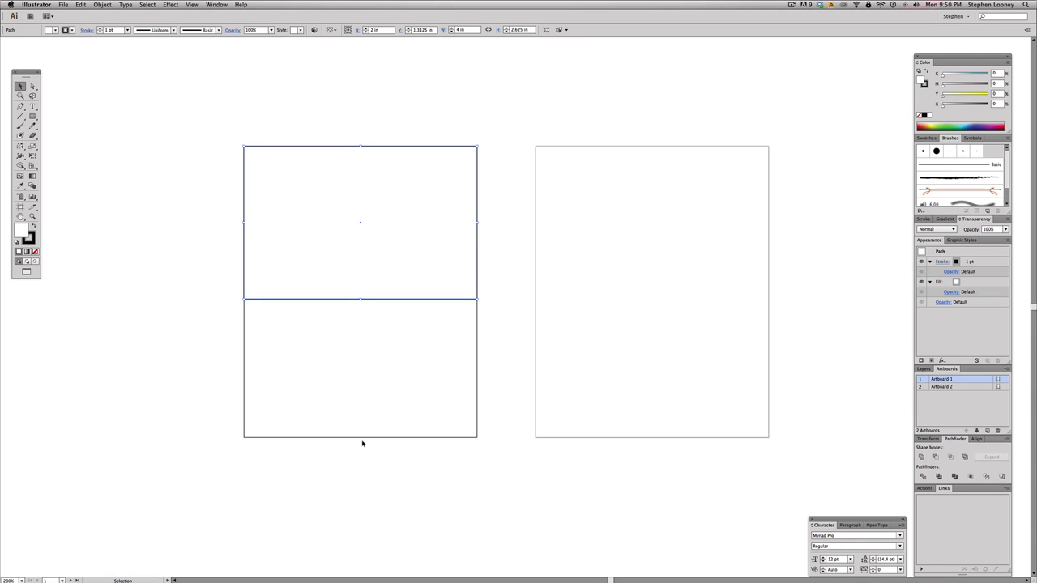
Show the rulers with the rectangle's bottom edge in close-up.
key(z)
drag(221, 282, 564, 333)
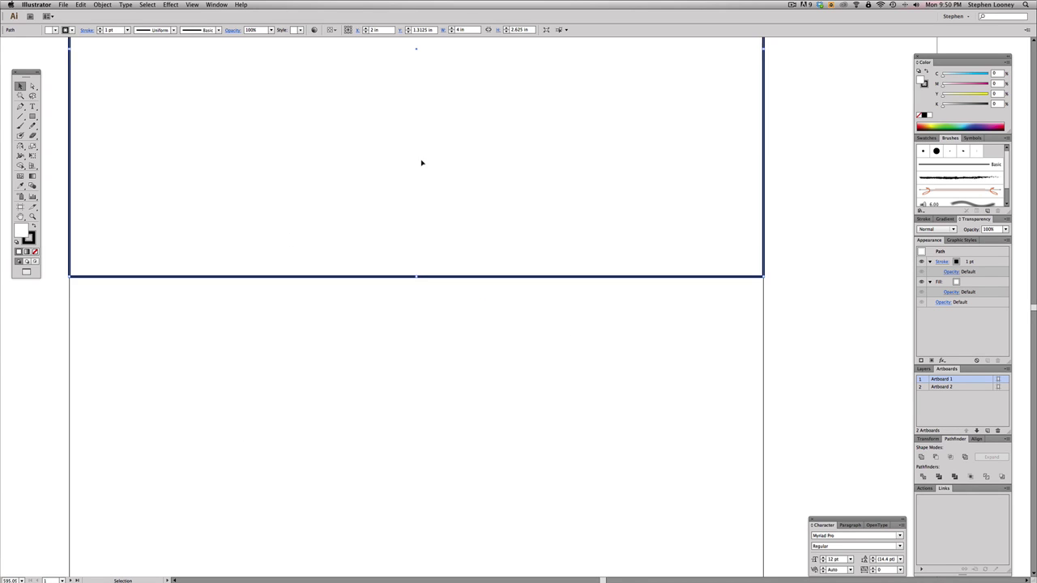
key(v)
key(super+r)
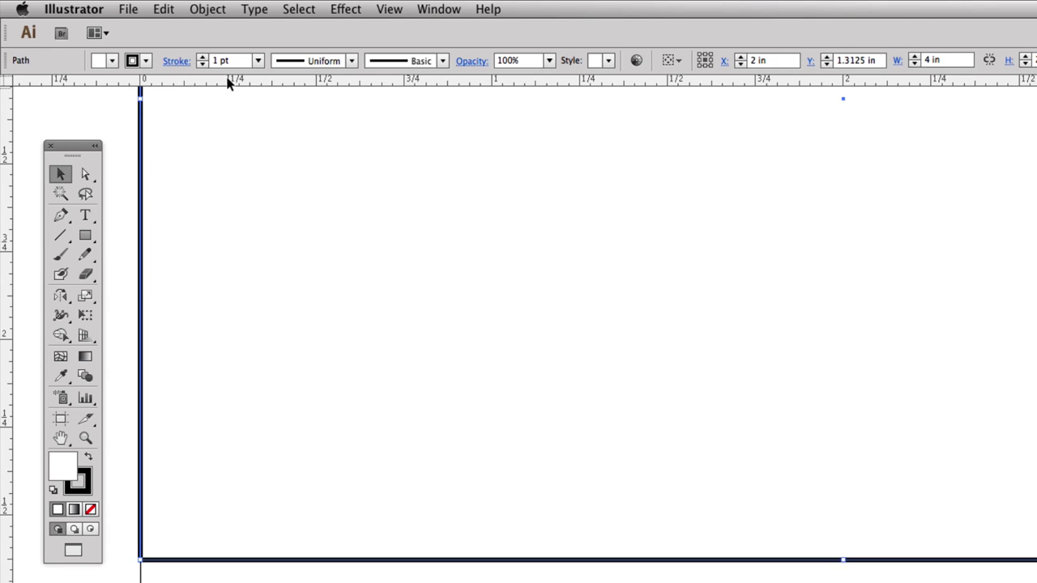
Place a trial horizontal ruler guide across the rectangle, above its bottom edge, and delete it.
drag(228, 93, 246, 427)
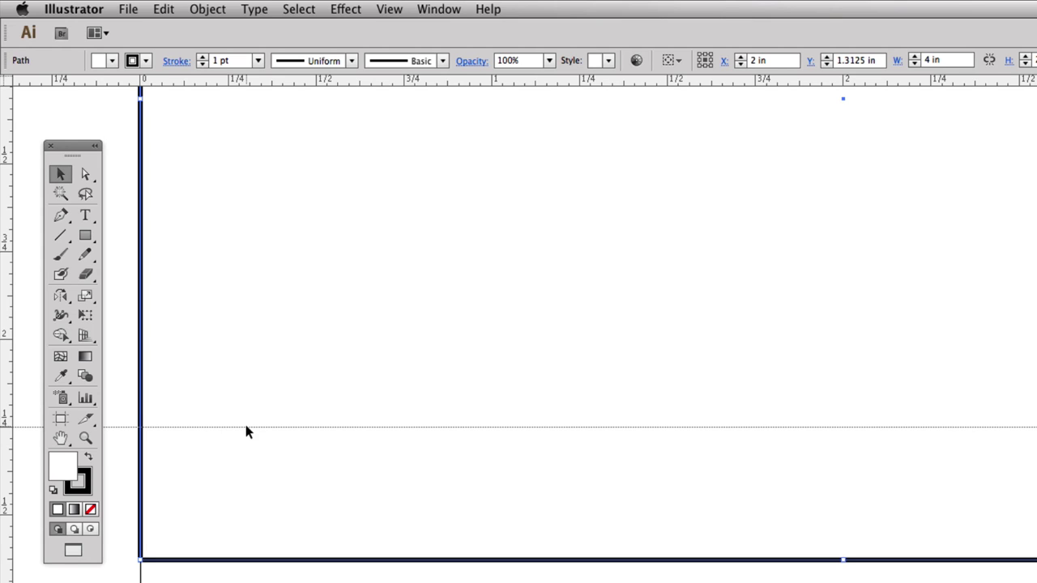
drag(246, 426, 243, 502)
key(Delete)
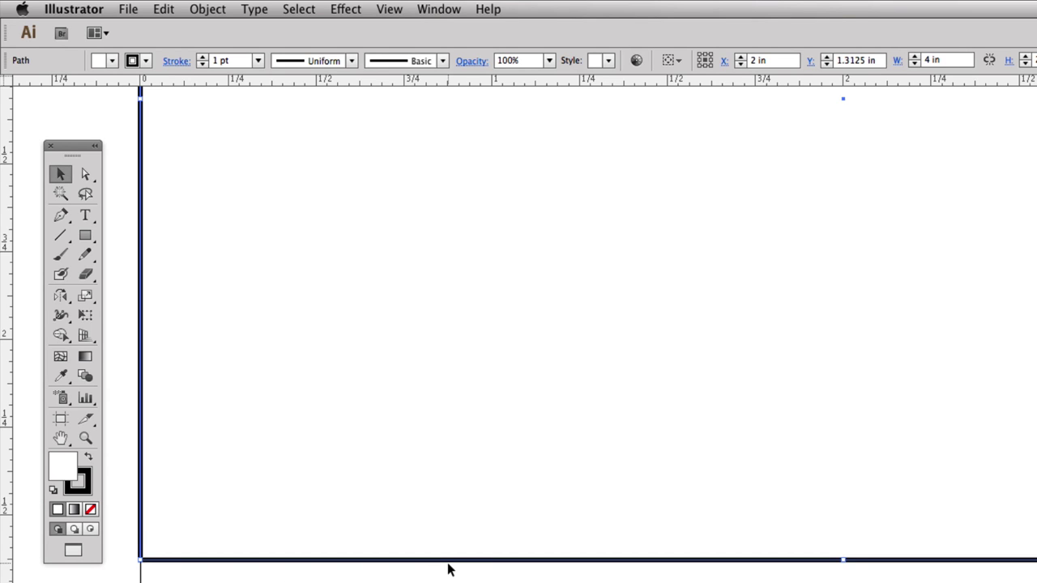
Place a horizontal ruler guide exactly along the rectangle's bottom edge.
drag(211, 223, 210, 449)
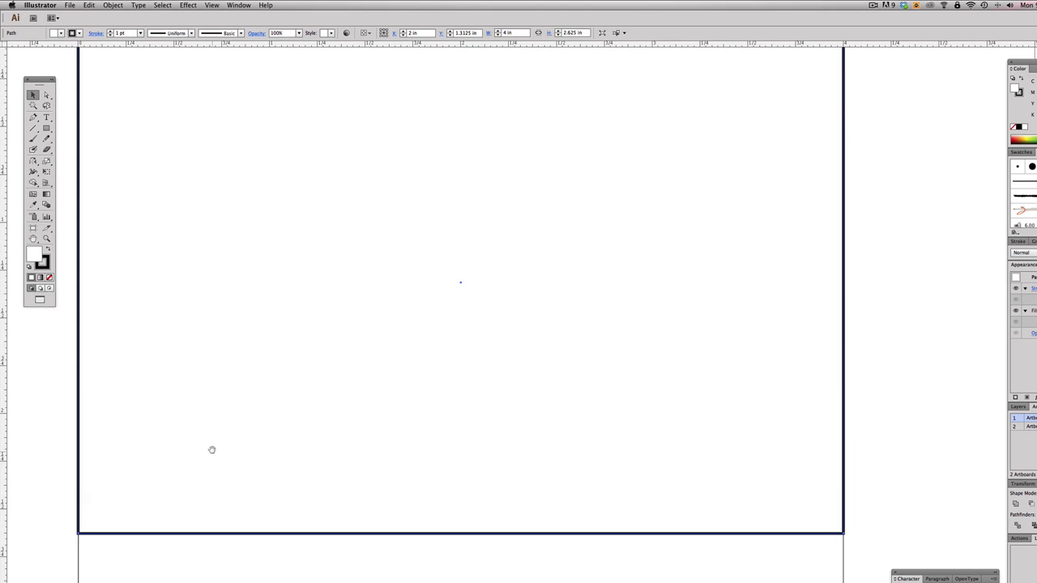
drag(301, 206, 306, 300)
key(super+minus)
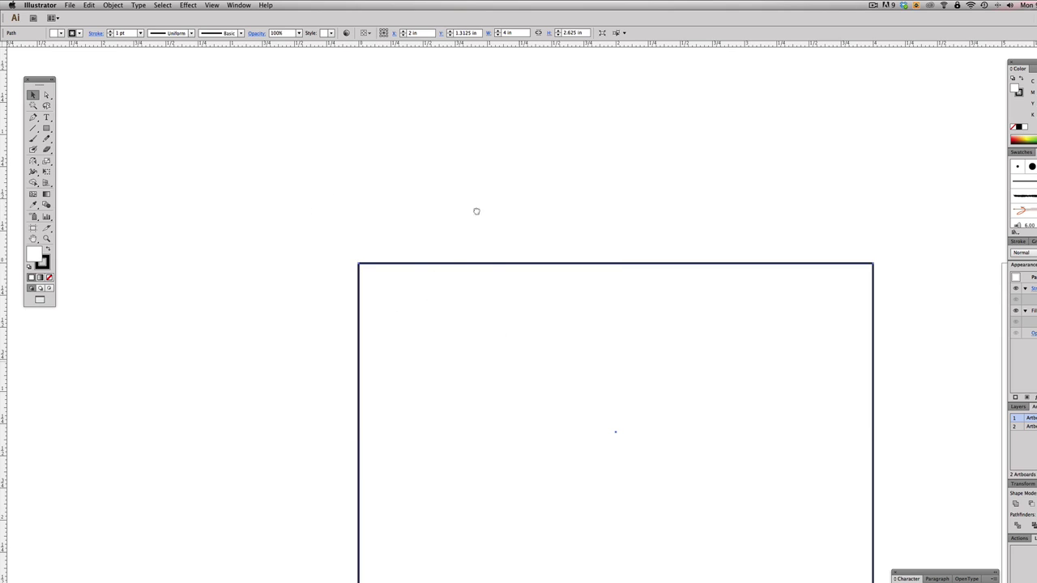
scroll(445, 341, down, 5)
drag(278, 311, 916, 426)
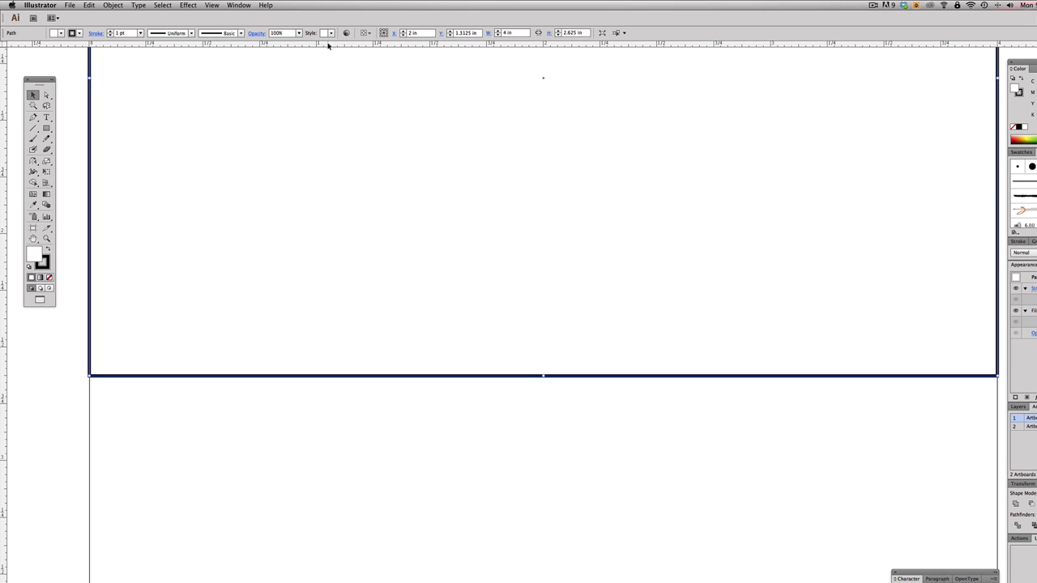
drag(329, 45, 363, 379)
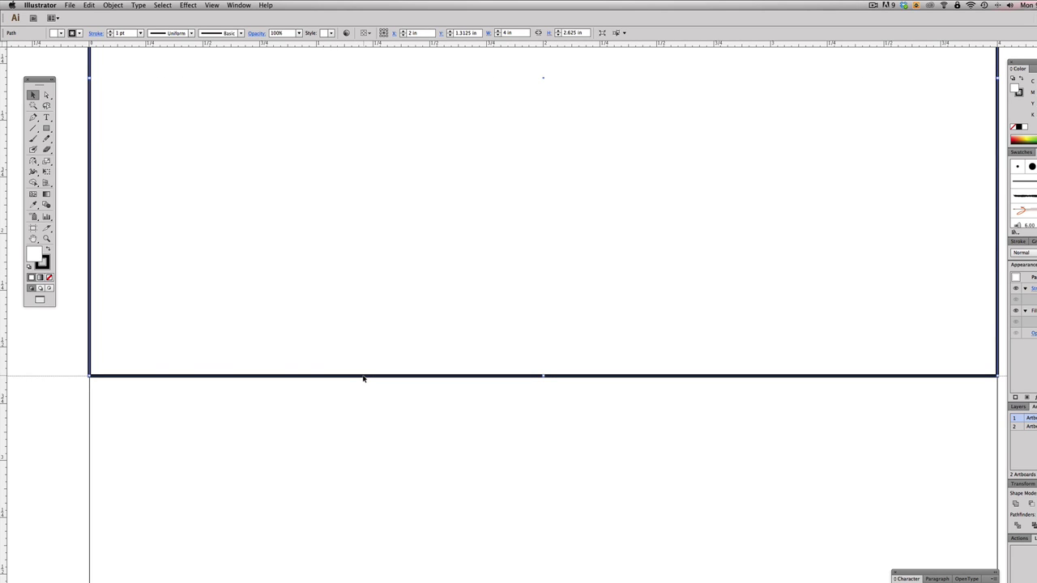
drag(363, 379, 363, 379)
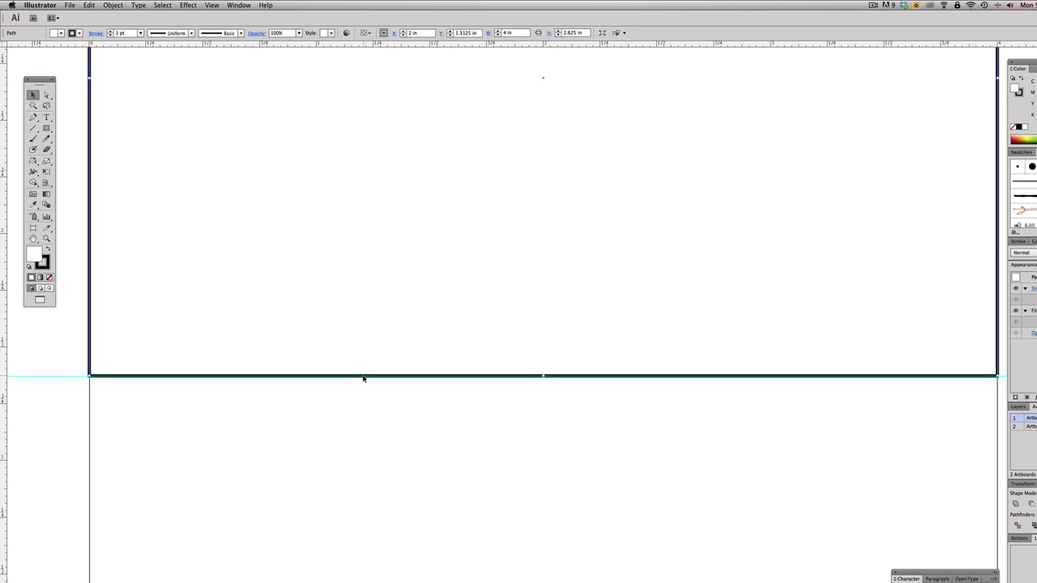
Show the Info panel to check the selected rectangle's dimensions, and deselect the rectangle.
click(240, 5)
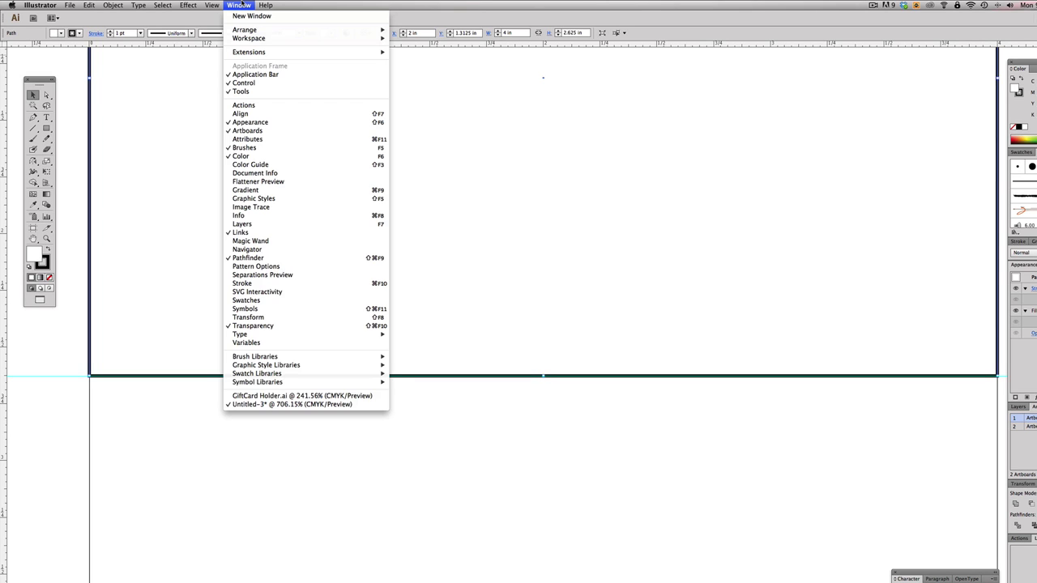
click(261, 215)
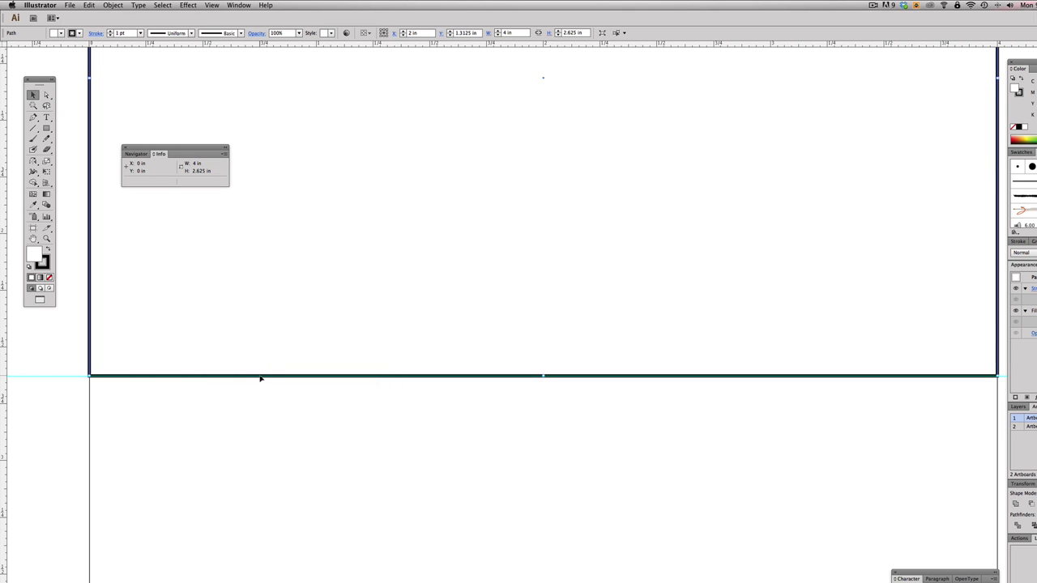
click(213, 396)
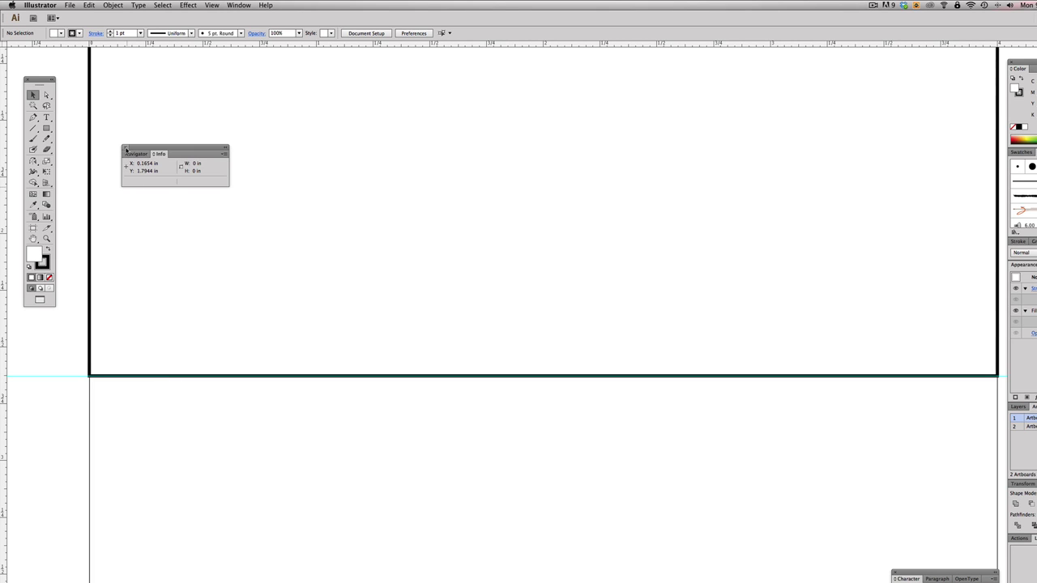
Close the Info panel and move the 4 by 2.625 in rectangle from the first artboard to the bottom of the second artboard.
click(126, 147)
alt+super+click(541, 309)
alt+super+click(541, 310)
alt+super+click(543, 316)
drag(537, 297, 491, 299)
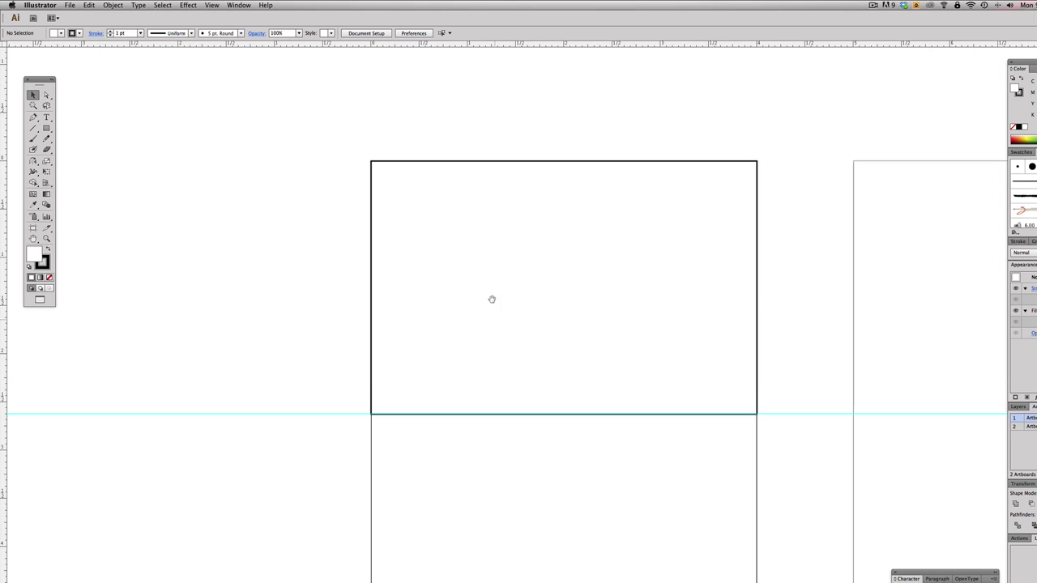
drag(299, 130, 188, 57)
click(399, 190)
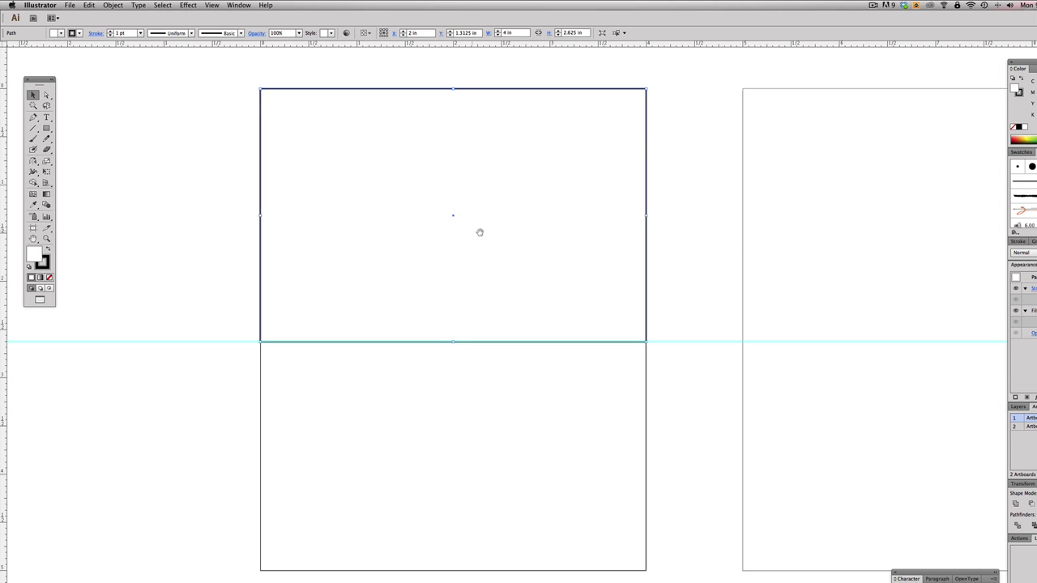
drag(466, 232, 751, 450)
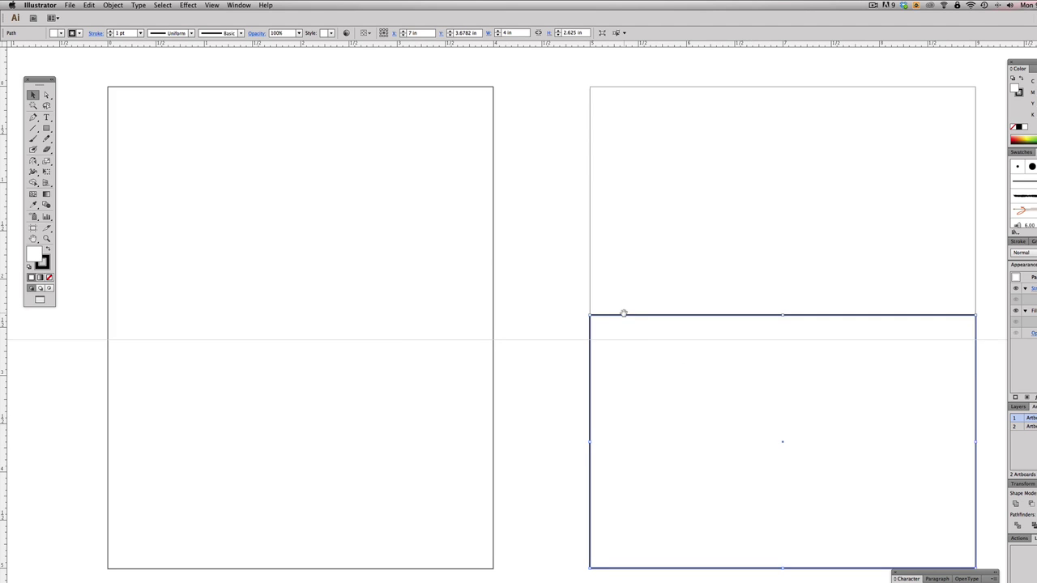
Edit the artboards and move Artboard 2, together with its rectangle, straight up clear of the existing horizontal guide.
scroll(445, 329, left, 4)
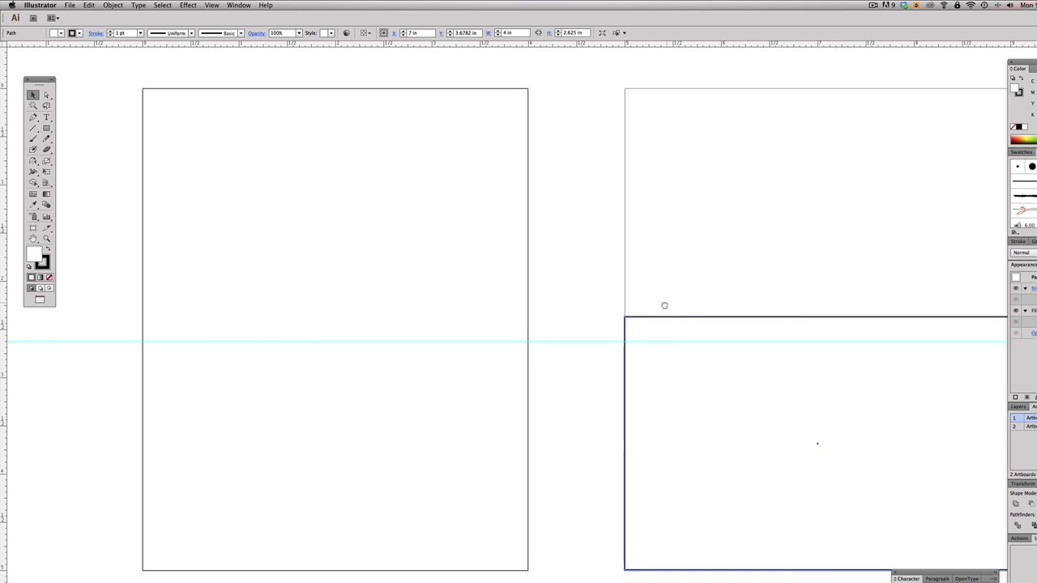
drag(664, 306, 657, 316)
alt+super+click(604, 333)
alt+super+click(604, 333)
alt+super+click(605, 333)
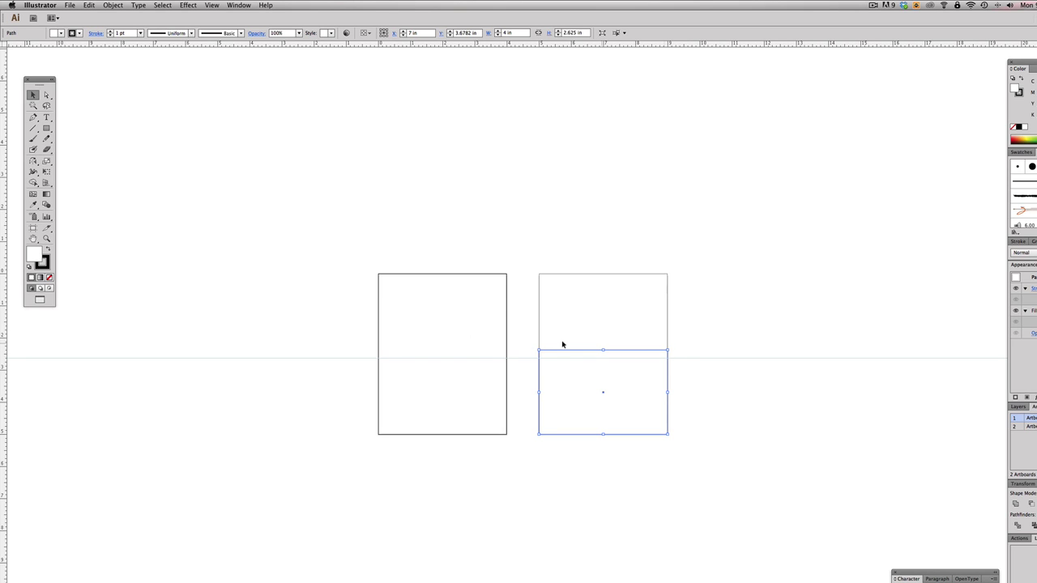
click(582, 357)
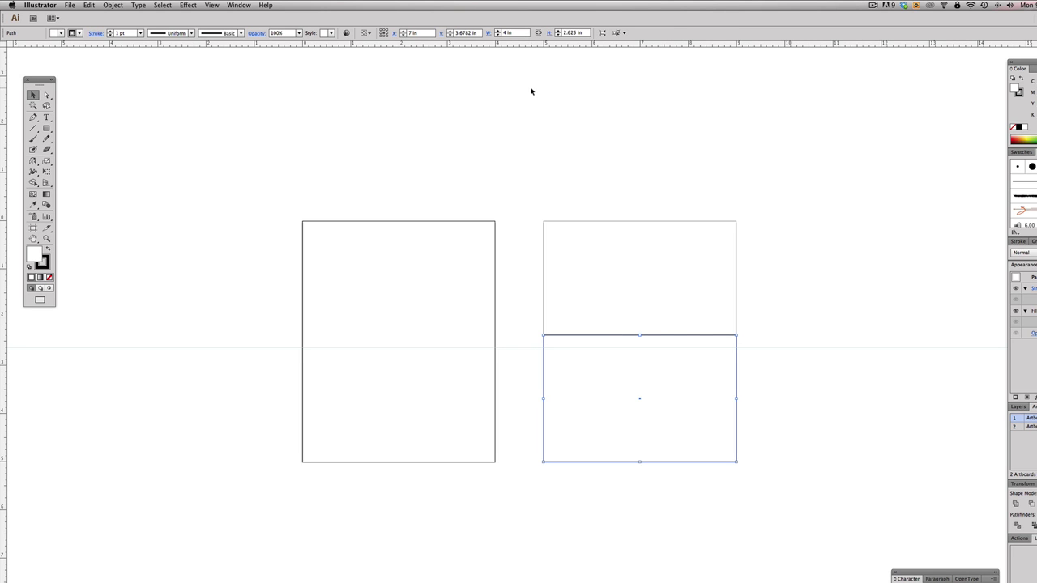
click(537, 176)
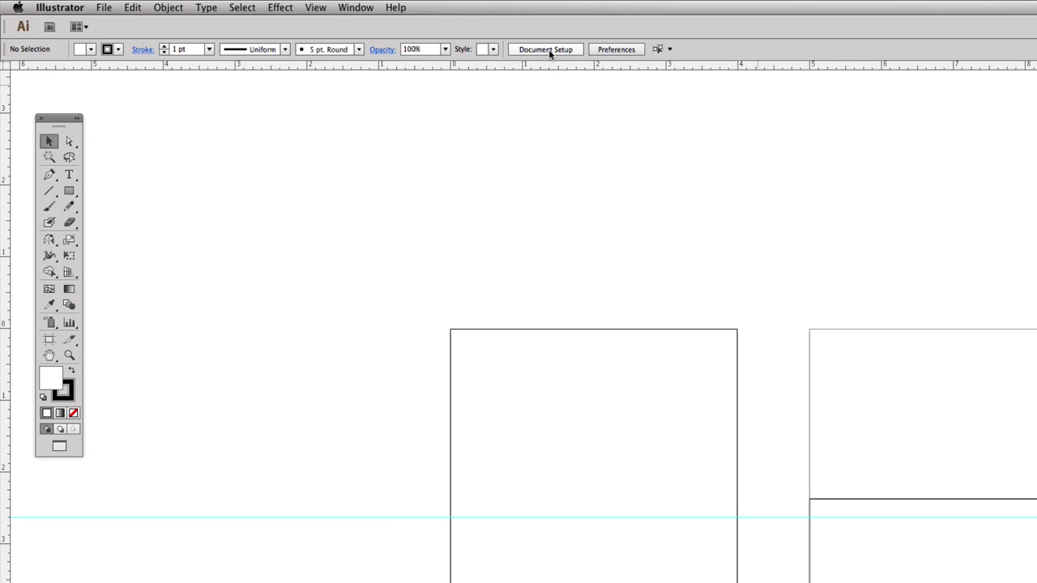
click(549, 52)
click(968, 304)
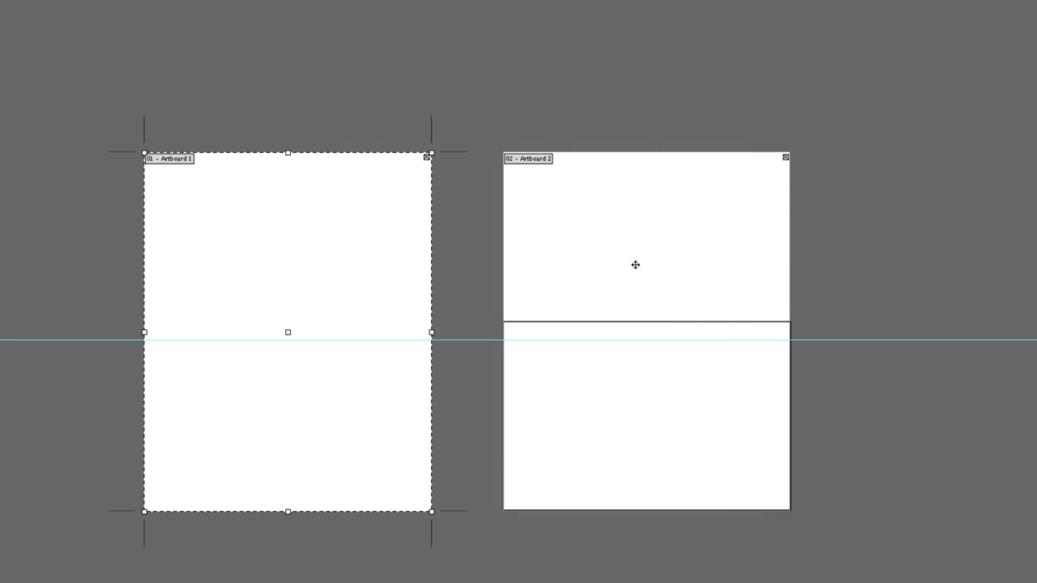
drag(629, 273, 632, 2)
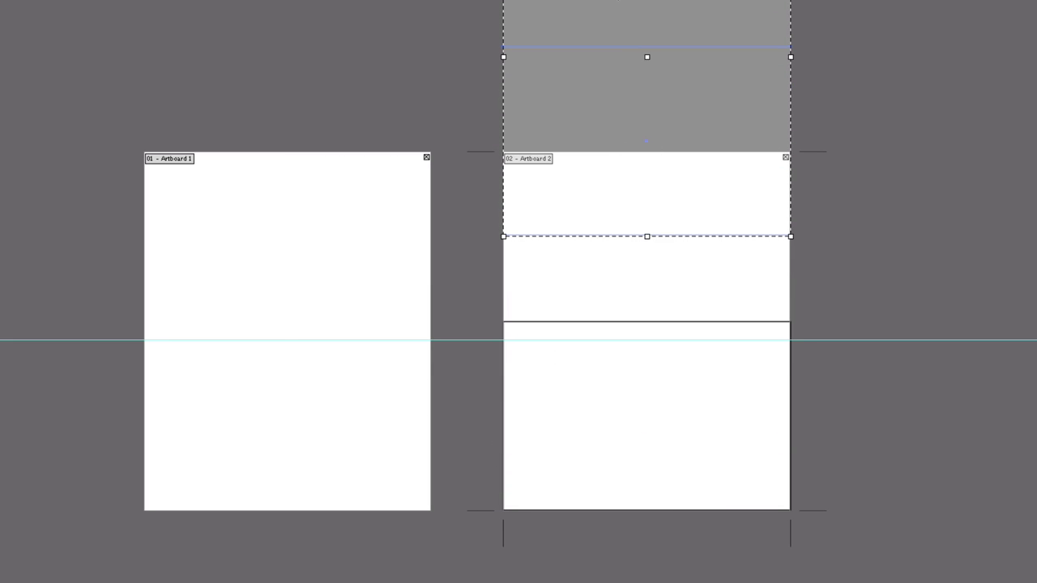
mouse_move(670, 59)
mouse_down()
mouse_move(670, 35)
mouse_move(670, 59)
mouse_up()
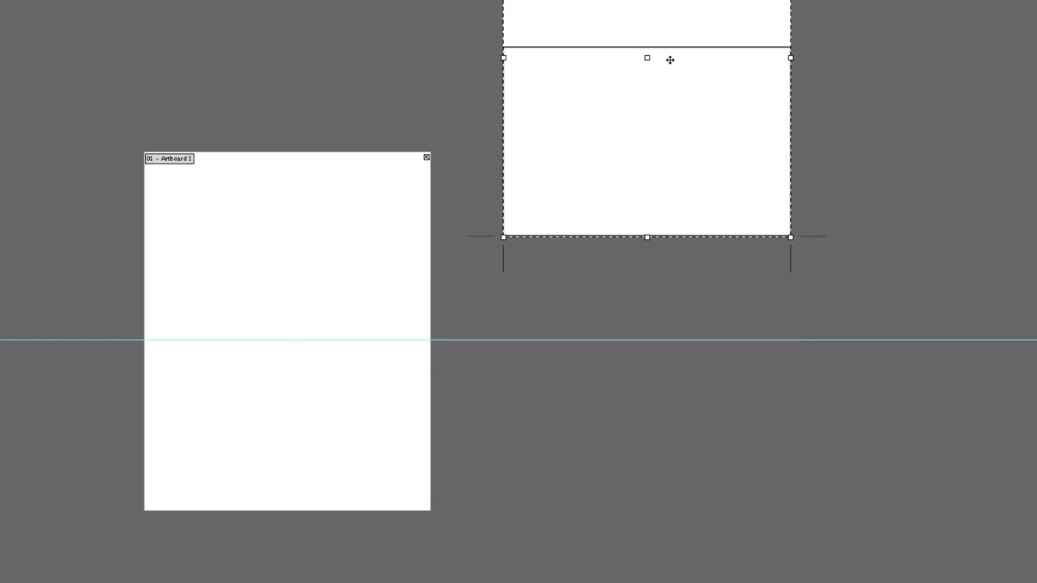
key(v)
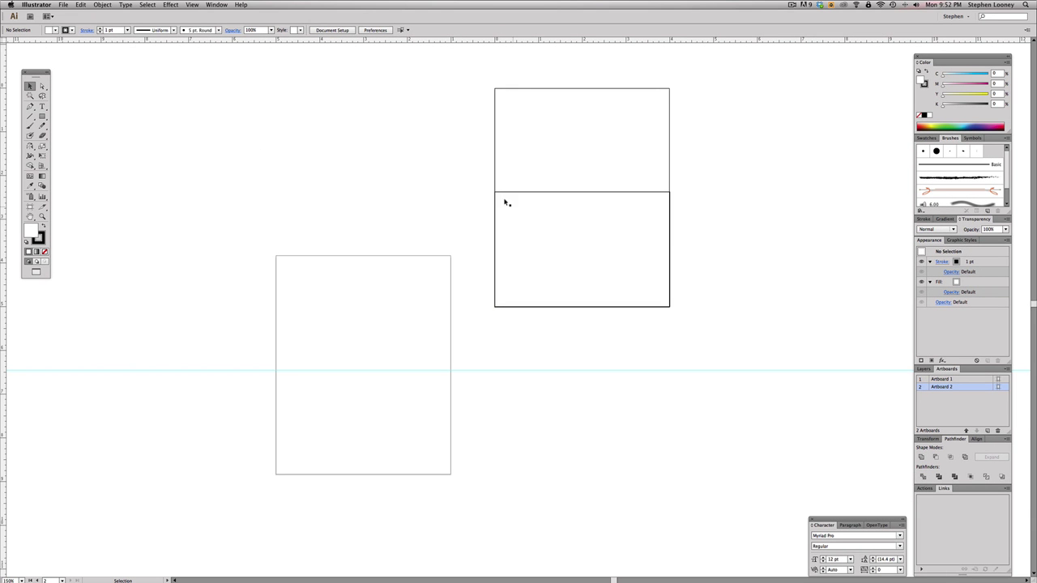
Place a horizontal ruler guide exactly along the top edge of the rectangle on Artboard 2.
drag(454, 181, 719, 236)
scroll(456, 262, left, 2)
drag(360, 264, 460, 350)
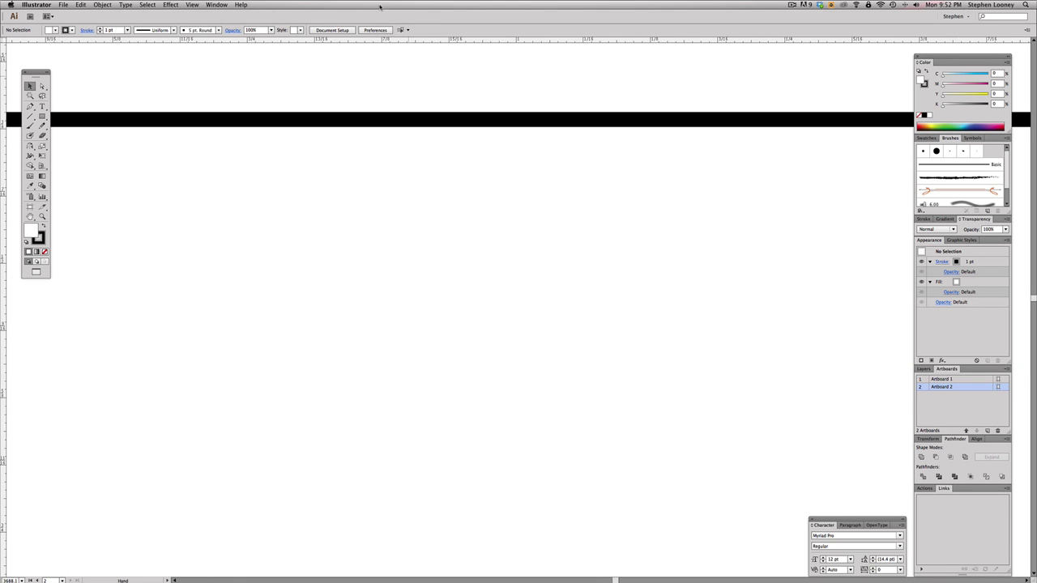
drag(363, 40, 366, 120)
Delete the rectangle from Artboard 2, keeping only the guide across it.
alt+super+click(513, 309)
alt+super+click(514, 309)
alt+super+click(513, 309)
alt+super+click(513, 309)
alt+super+click(514, 310)
alt+super+click(514, 309)
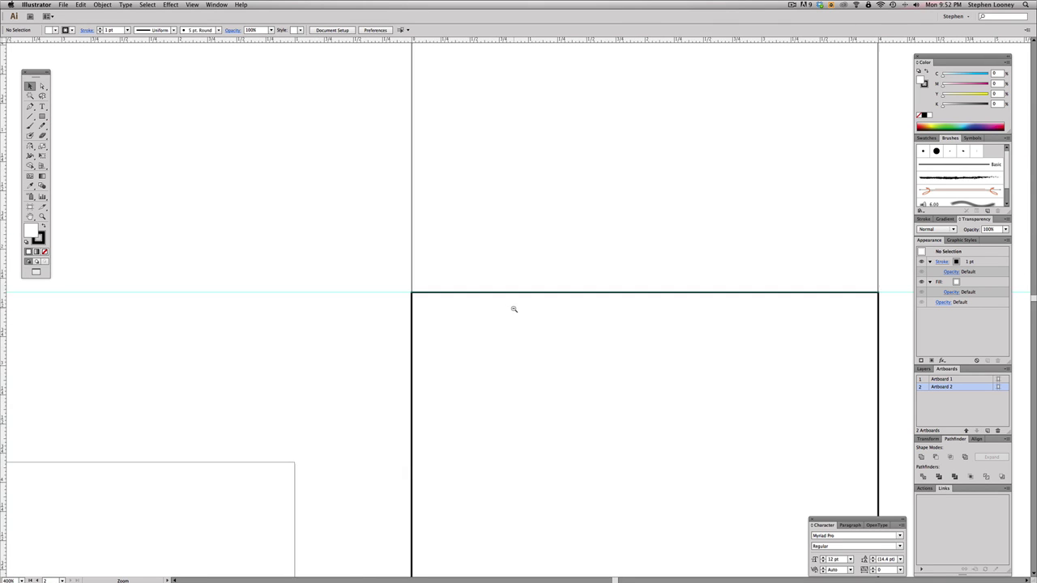
alt+super+click(513, 309)
alt+super+click(513, 309)
drag(514, 281, 515, 251)
click(560, 356)
key(Delete)
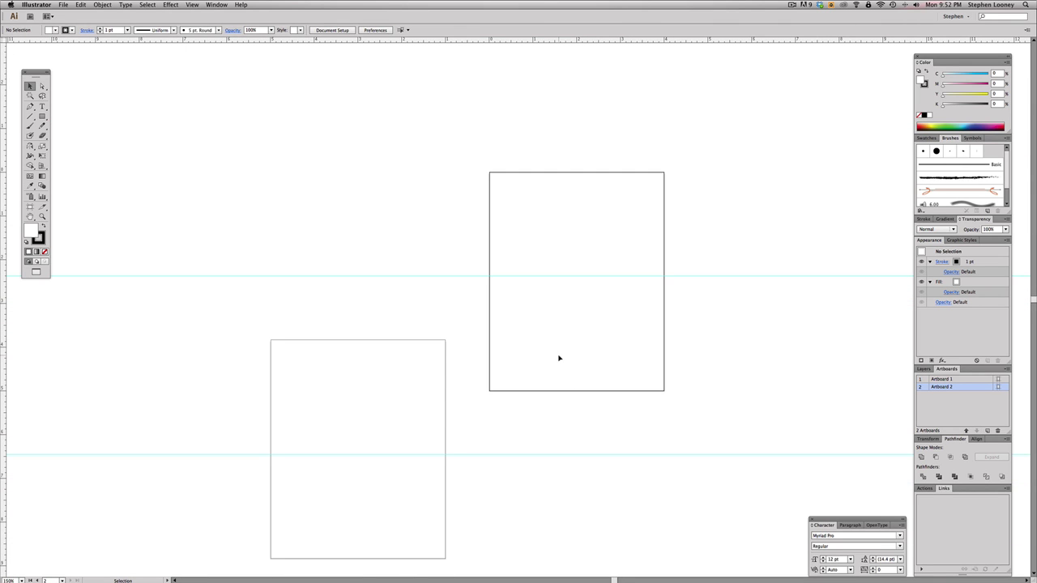
drag(560, 356, 556, 333)
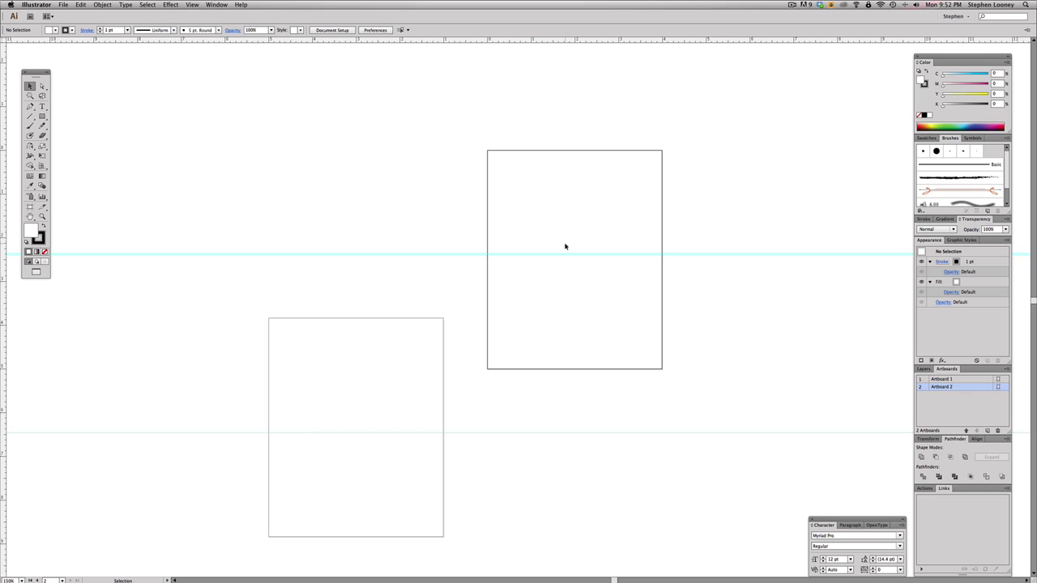
scroll(565, 246, left, 2)
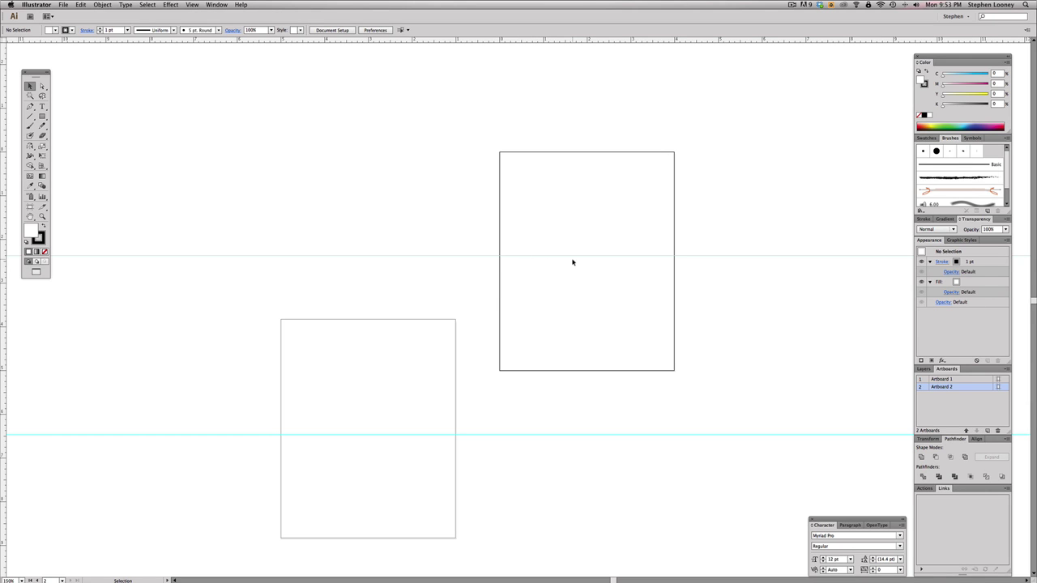
mouse_move(572, 262)
mouse_down()
mouse_move(577, 282)
mouse_move(562, 247)
mouse_up()
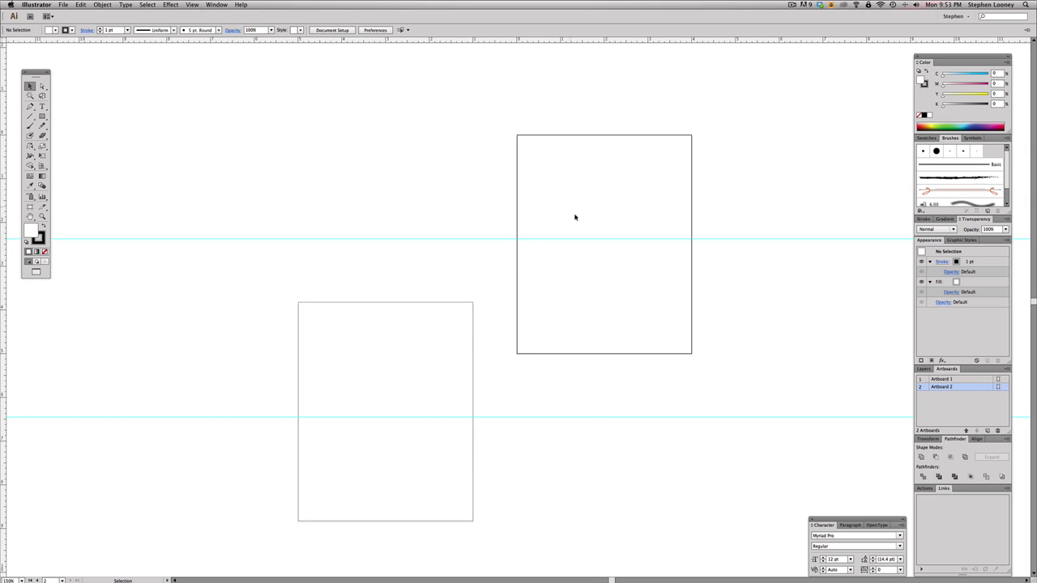
drag(611, 246, 597, 243)
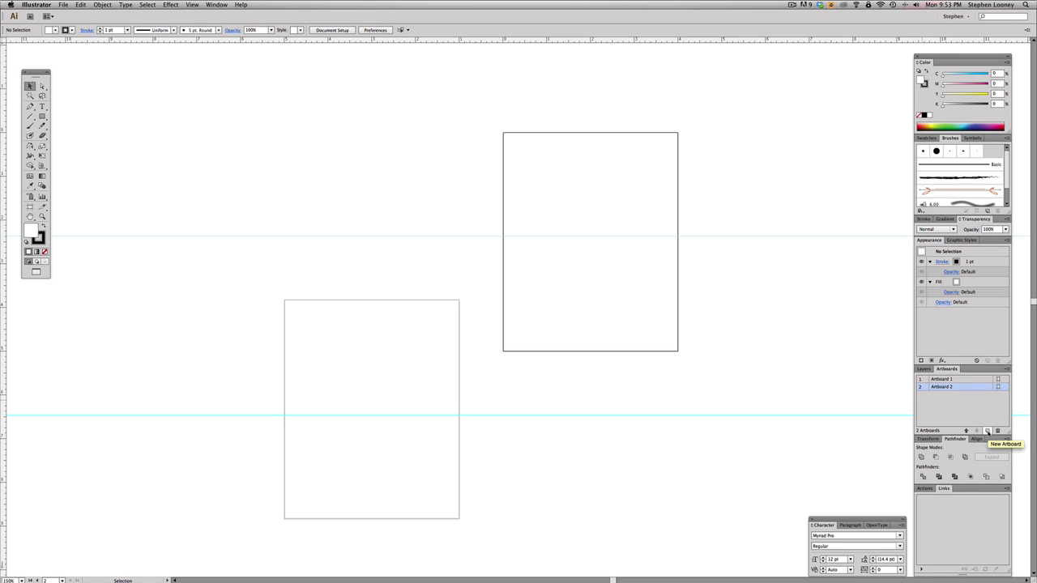
Add a third artboard beside Artboard 2 and open it for artboard editing.
click(986, 431)
drag(851, 330, 808, 330)
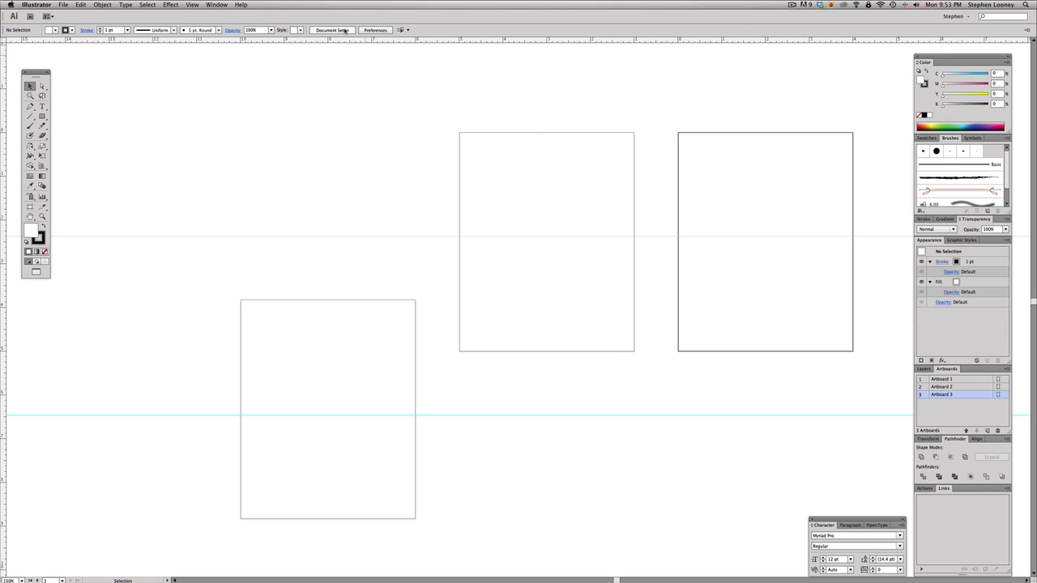
click(345, 29)
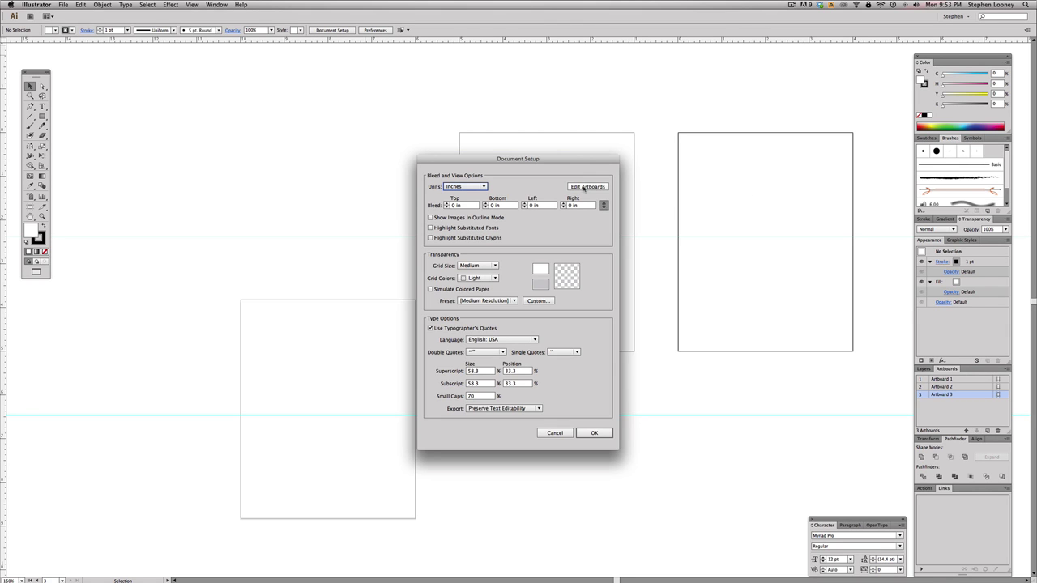
click(582, 187)
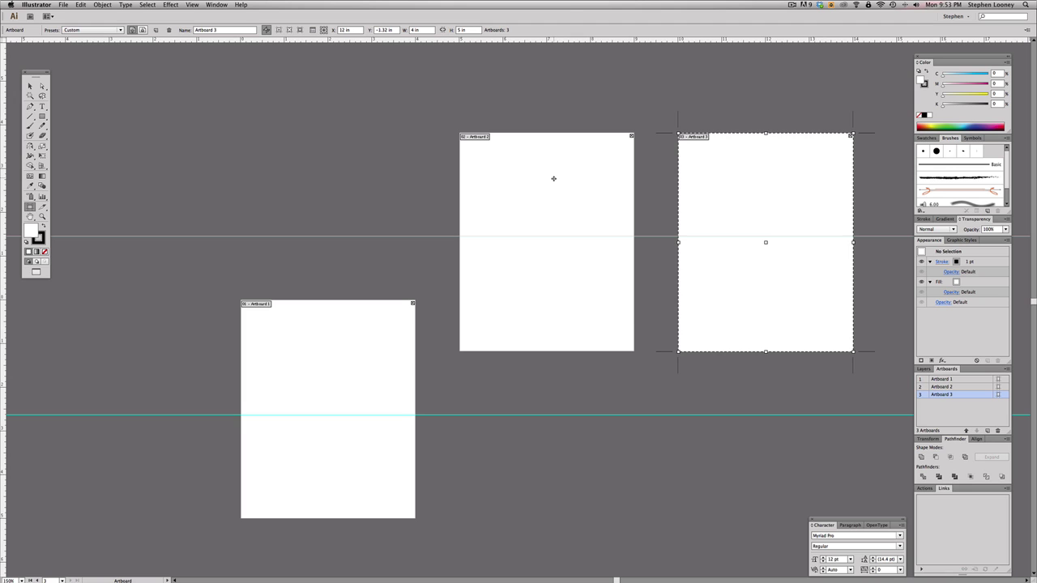
click(553, 178)
click(392, 324)
click(530, 204)
click(713, 204)
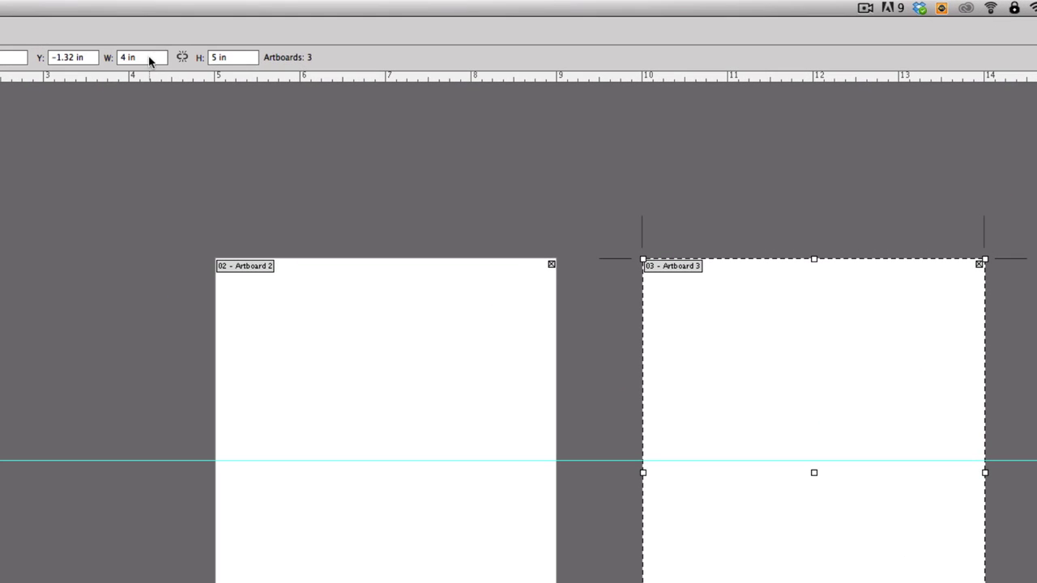
Resize Artboard 3 to 3.25 in wide by 2.125 in high and leave artboard editing.
click(426, 31)
text(3.25)
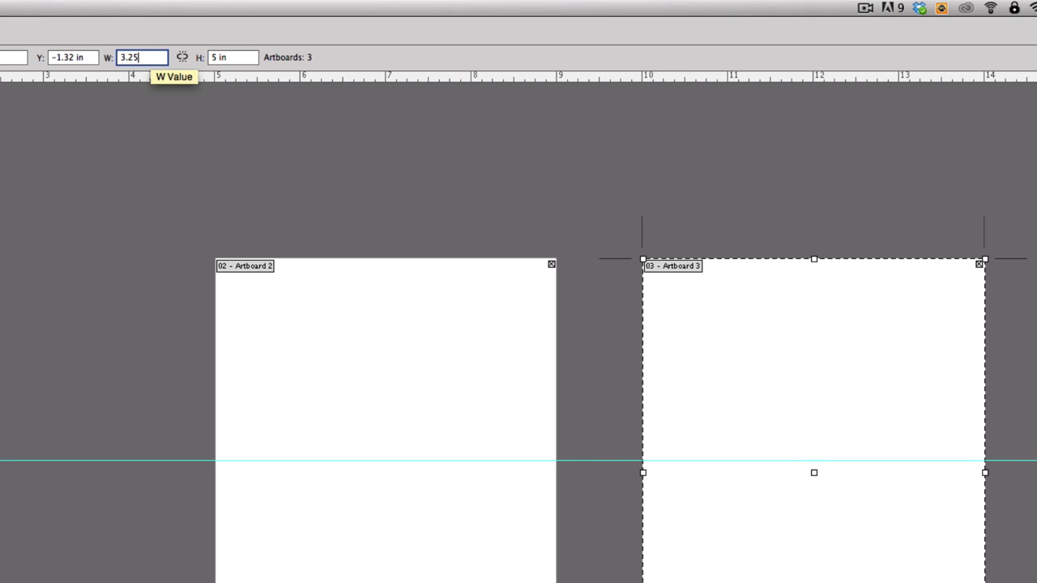
click(231, 57)
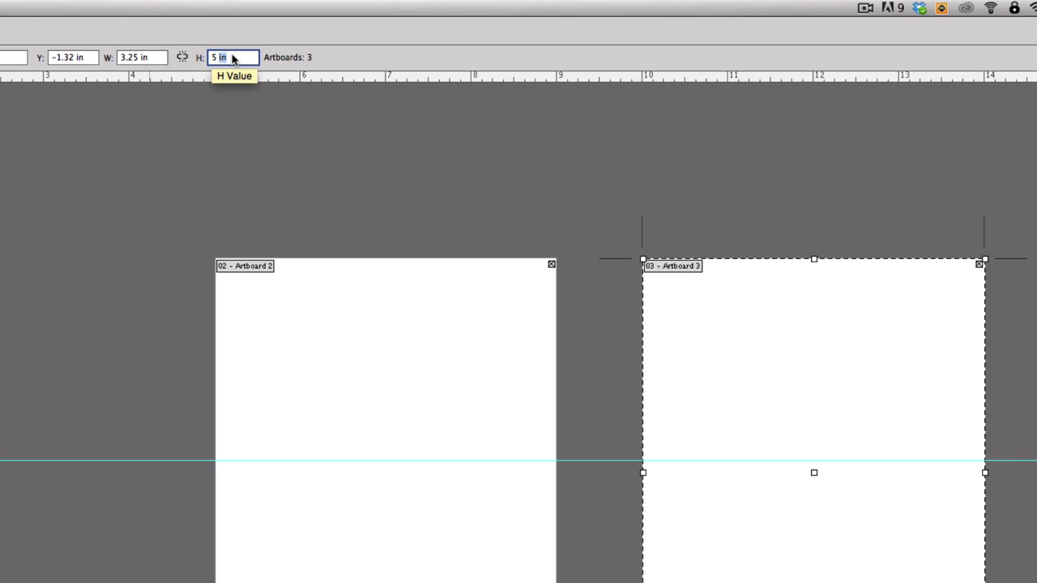
text(2.125)
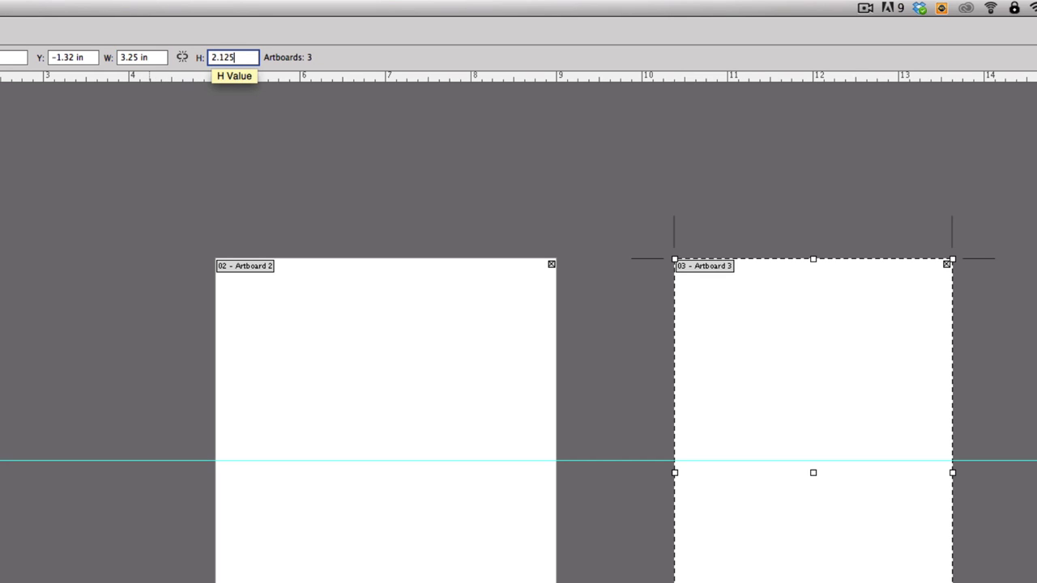
key(Return)
key(Escape)
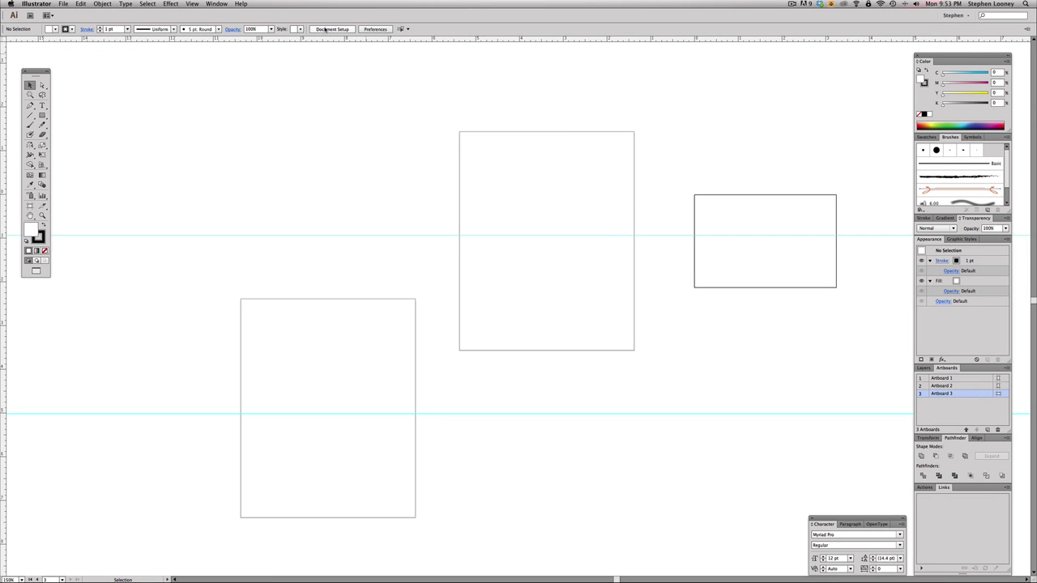
Move Artboard 3 down so it sits between the two horizontal guides, and leave artboard editing.
click(325, 30)
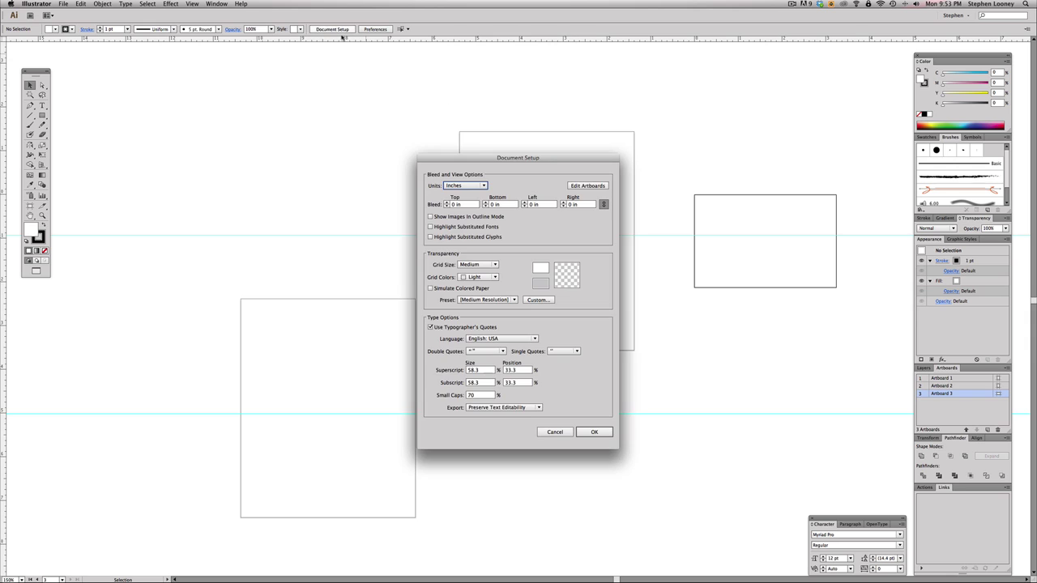
click(584, 189)
drag(737, 223, 739, 309)
drag(716, 262, 674, 254)
click(30, 85)
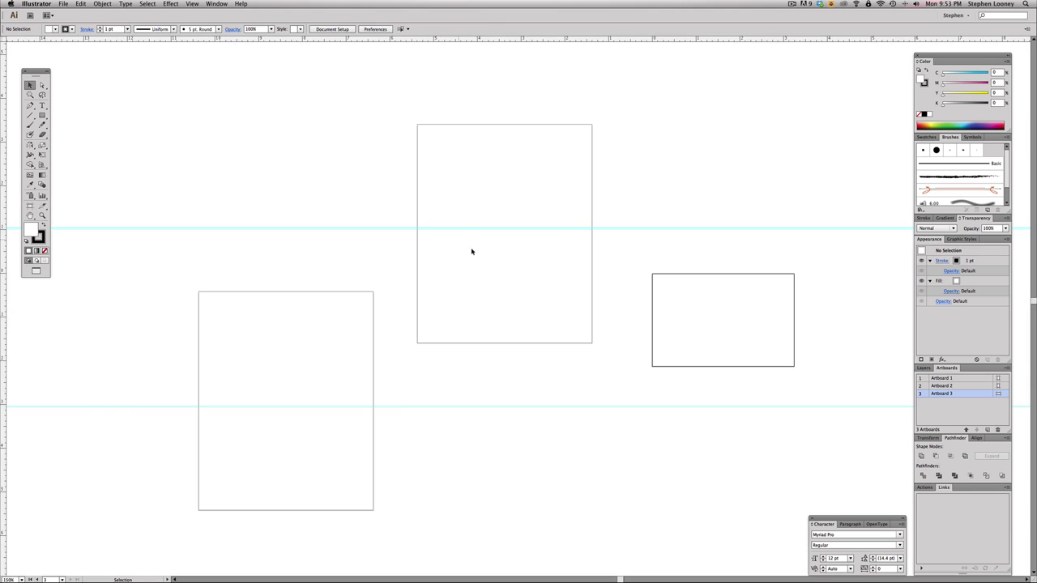
scroll(440, 202, down, 3)
scroll(440, 202, left, 3)
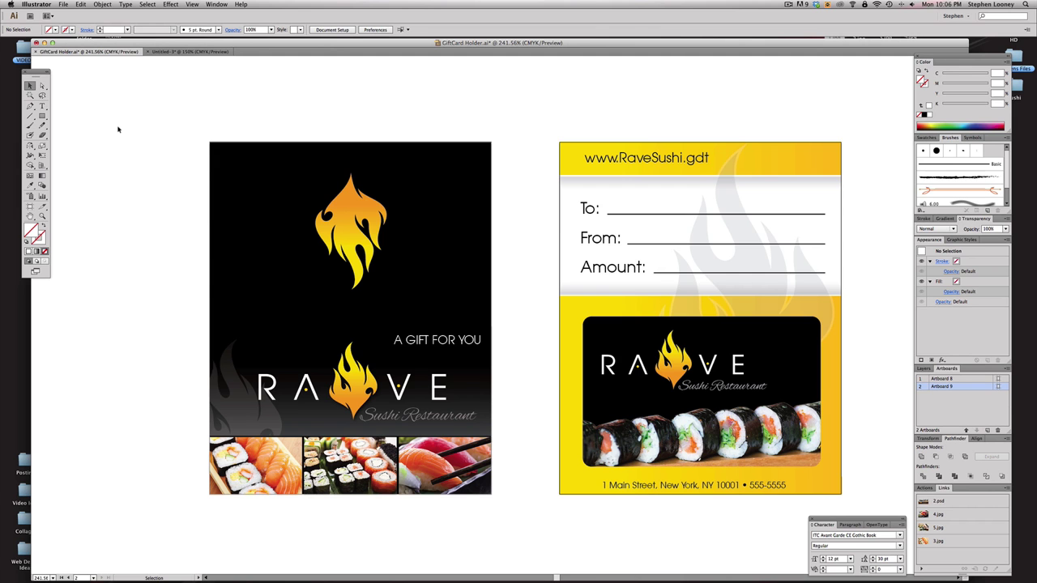
Select all the front and back artwork in GiftCard Holder.ai and copy it.
drag(129, 115, 862, 500)
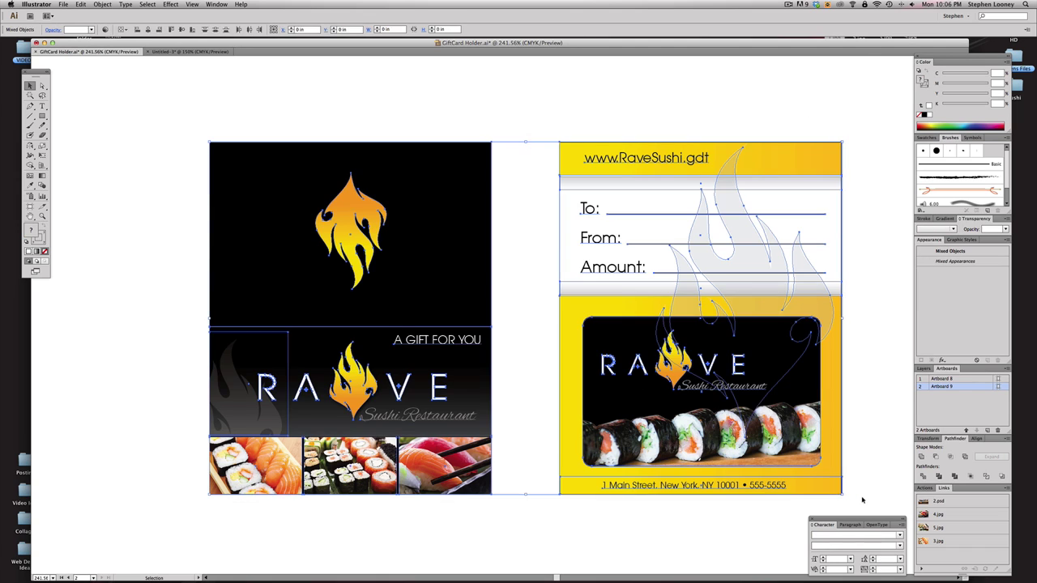
key(c)
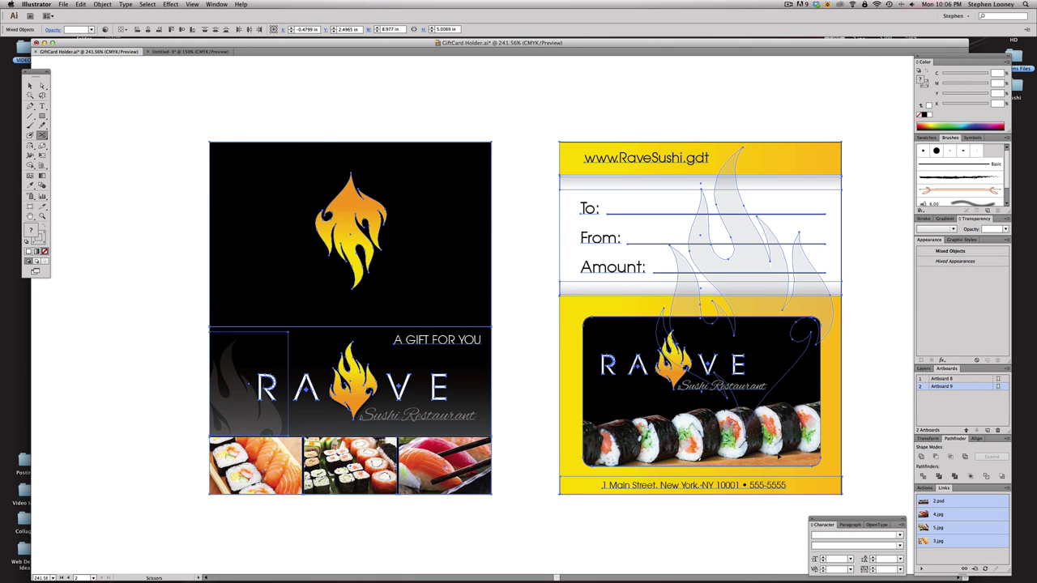
key(super+a)
click(203, 113)
key(Return)
key(v)
drag(182, 102, 856, 516)
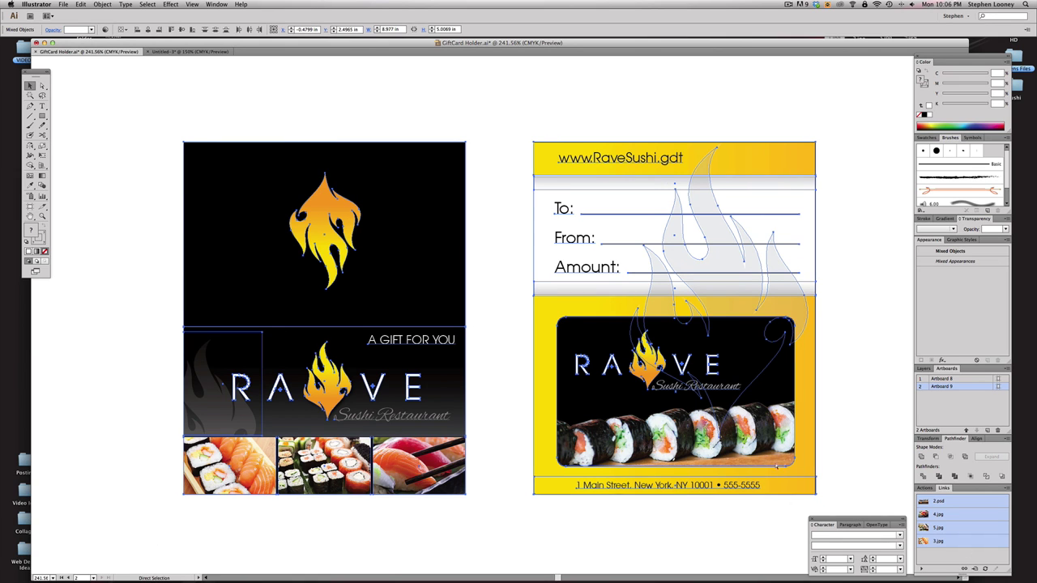
Paste the copied artwork into the Untitled-3 document and move it so the yellow back design covers Artboard 1.
click(190, 51)
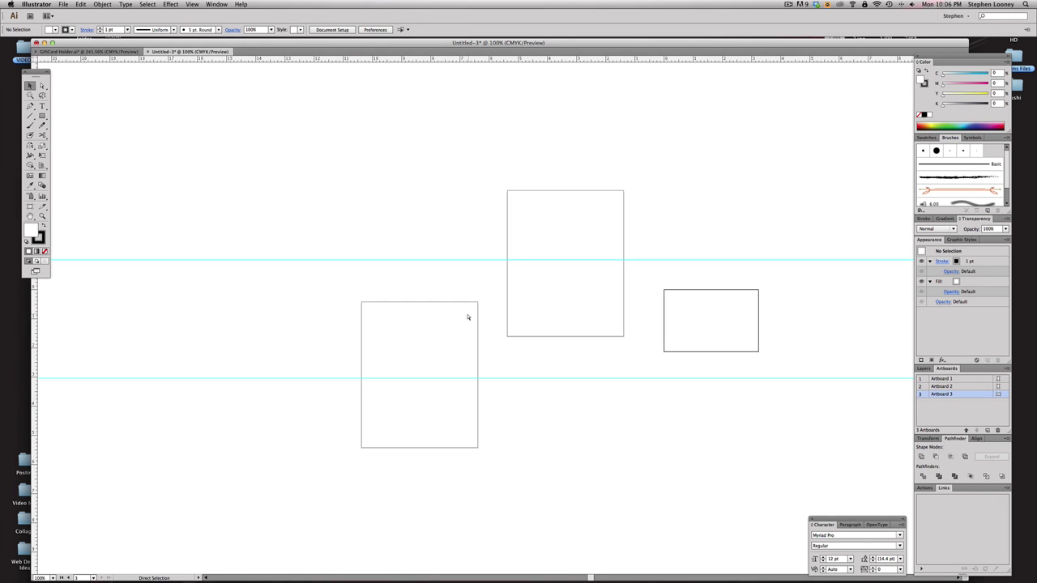
key(super+v)
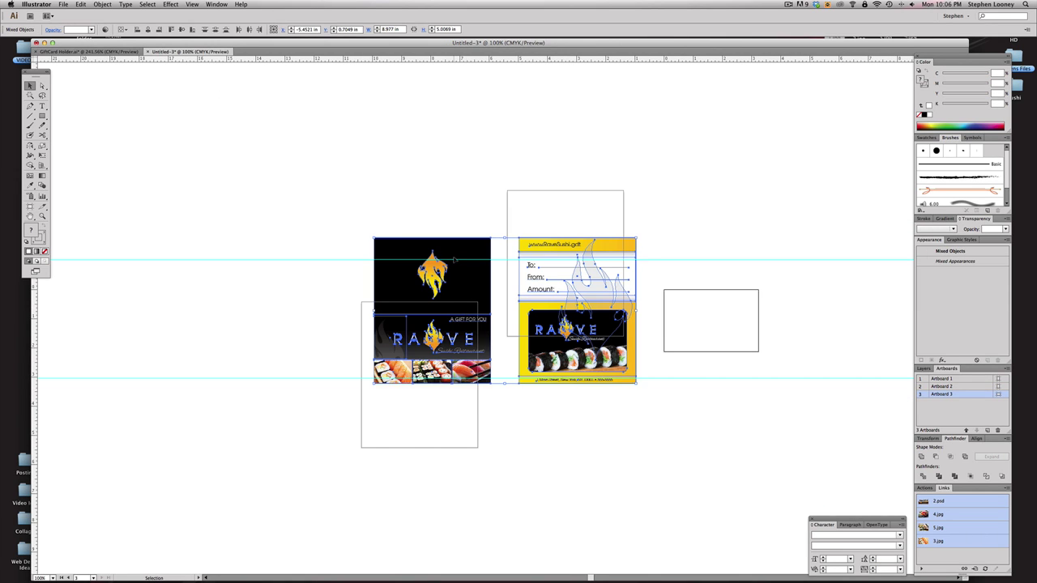
drag(455, 259, 294, 324)
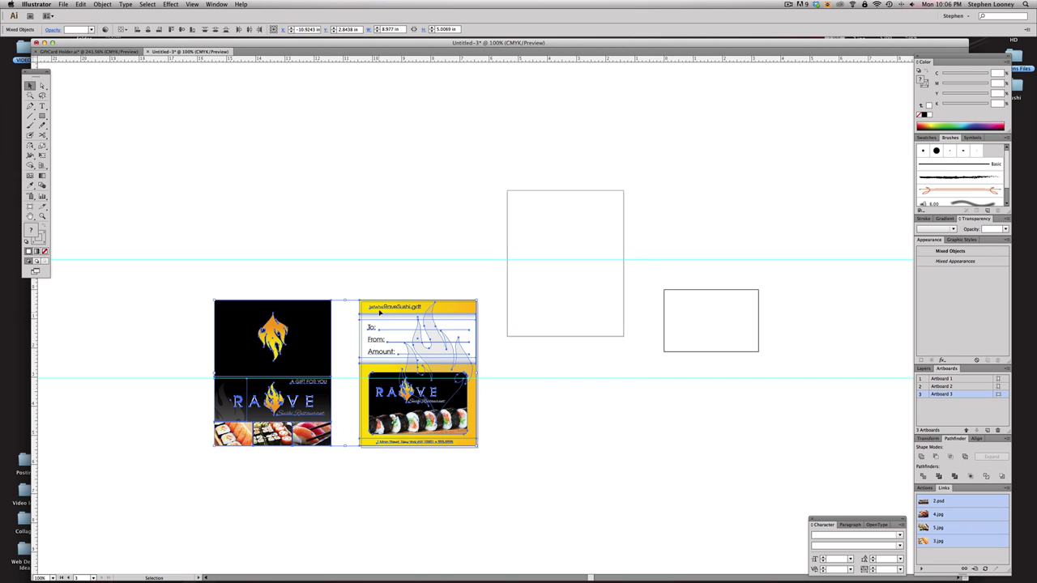
Move the yellow back design up and off Artboard 1, leaving the artboard empty.
click(486, 455)
mouse_move(465, 436)
mouse_down()
mouse_move(485, 291)
mouse_move(514, 243)
mouse_move(488, 249)
mouse_up()
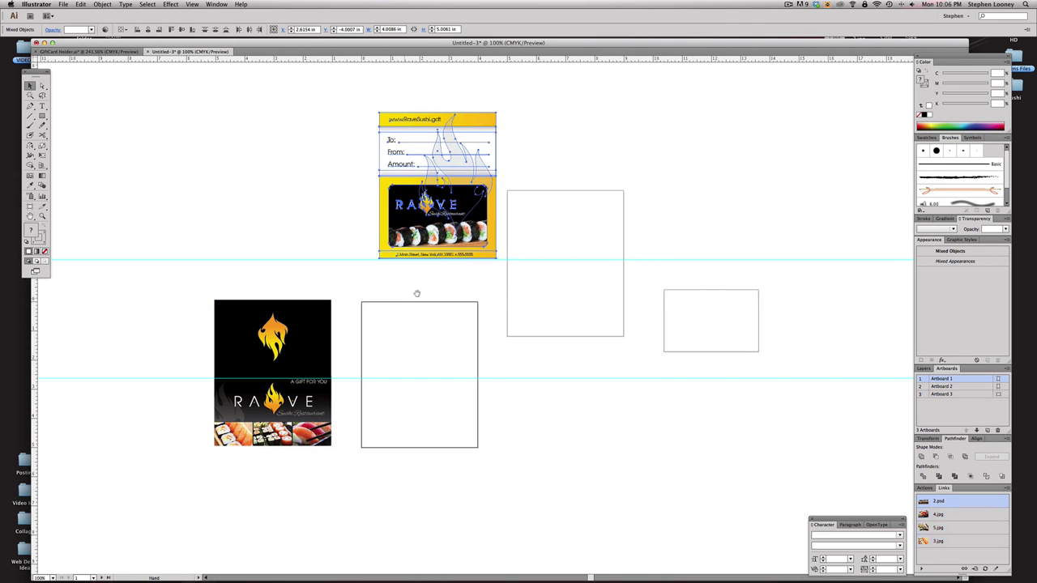
drag(416, 294, 466, 282)
Draw a rectangle 4 in wide by 5 in high on Artboard 1.
drag(220, 250, 731, 432)
drag(482, 375, 567, 373)
alt+super+click(523, 361)
drag(505, 360, 508, 387)
drag(541, 354, 594, 366)
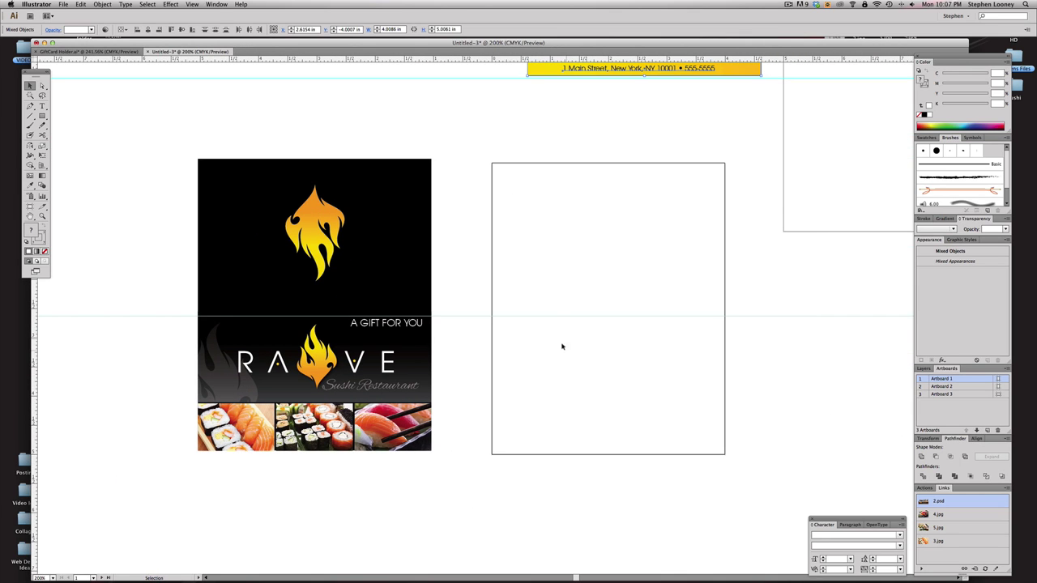
drag(479, 308, 542, 332)
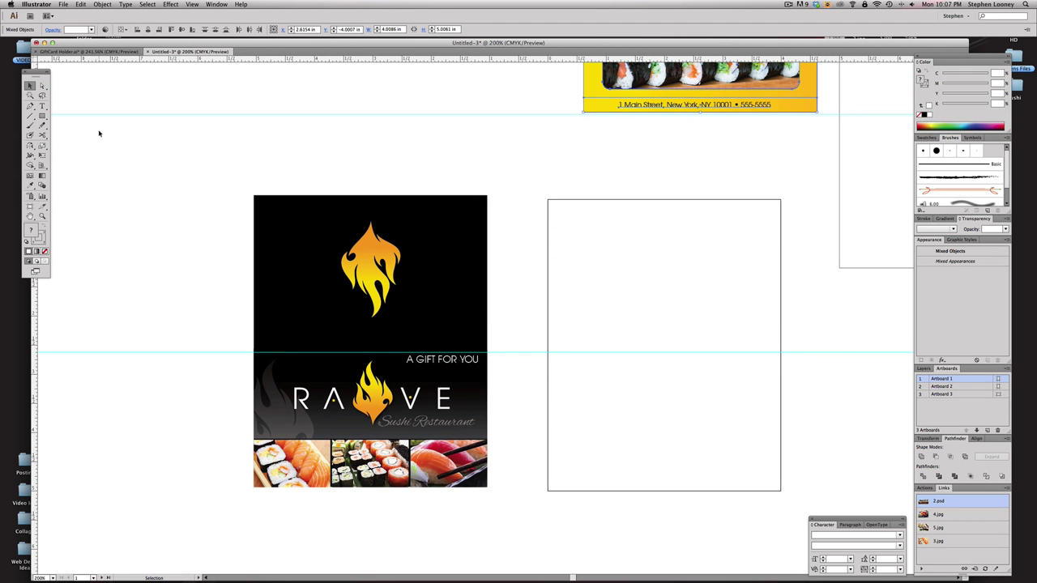
click(41, 116)
click(556, 234)
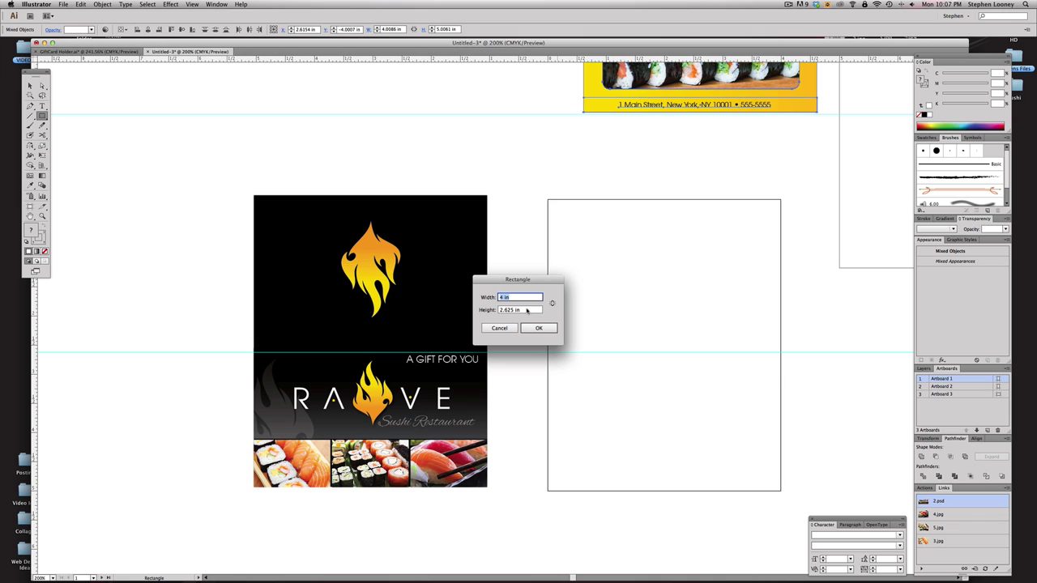
key(Tab)
text(5)
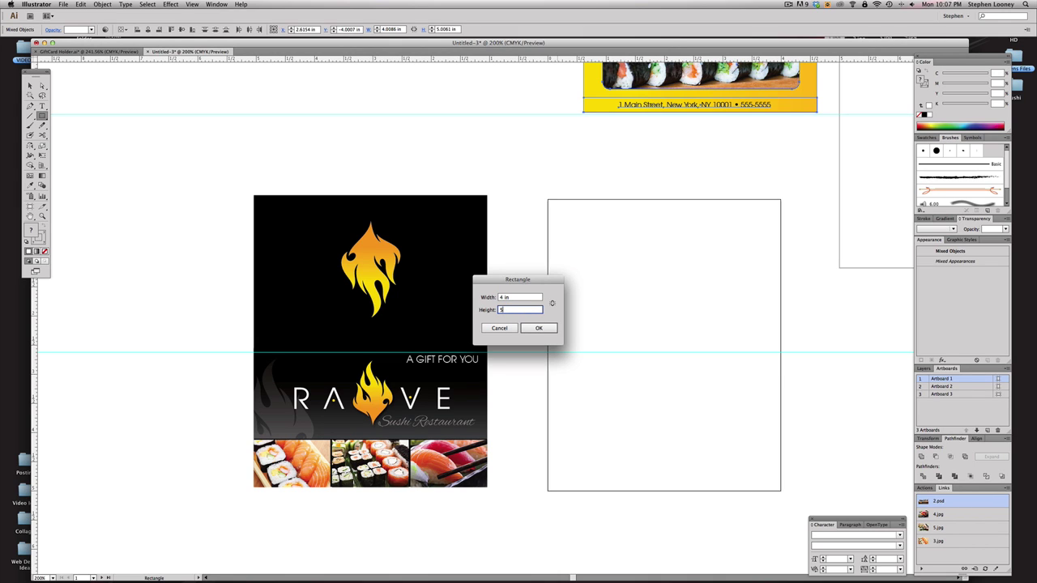
key(Return)
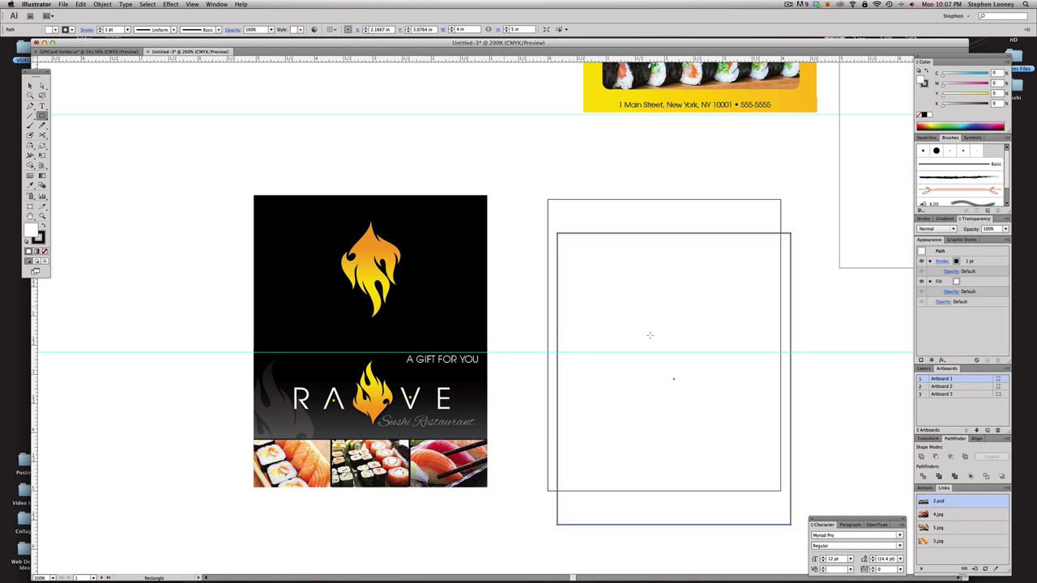
Snap the 4 by 5 in rectangle exactly onto Artboard 1 and give it a black fill with no stroke.
key(a)
drag(619, 278, 609, 244)
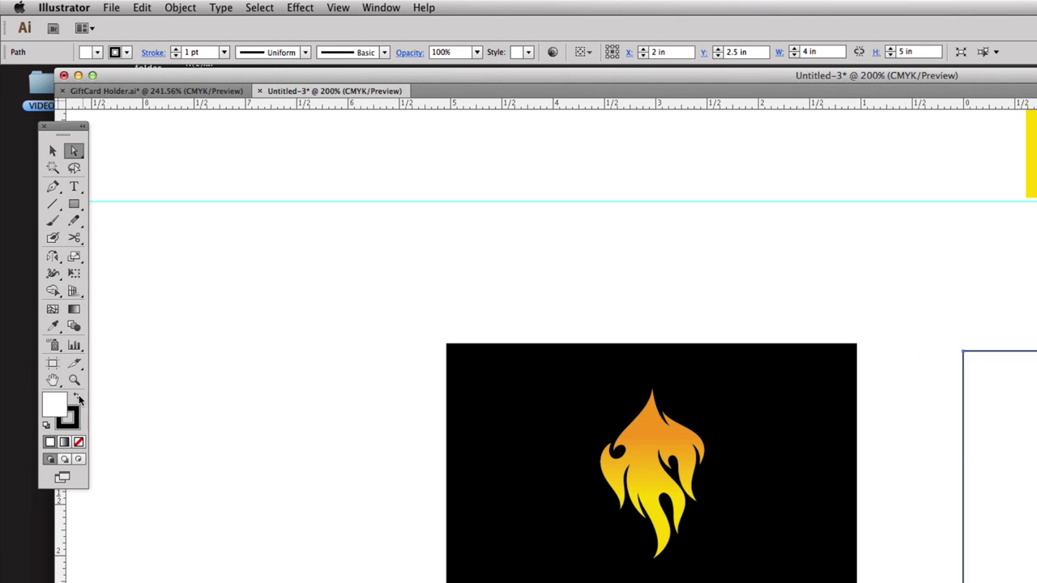
click(45, 230)
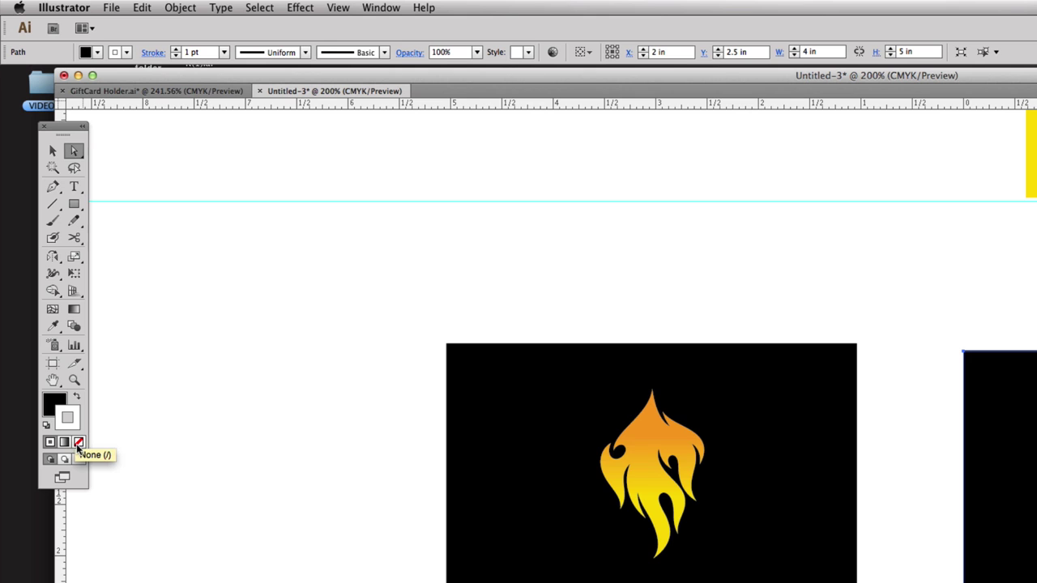
click(78, 442)
click(52, 151)
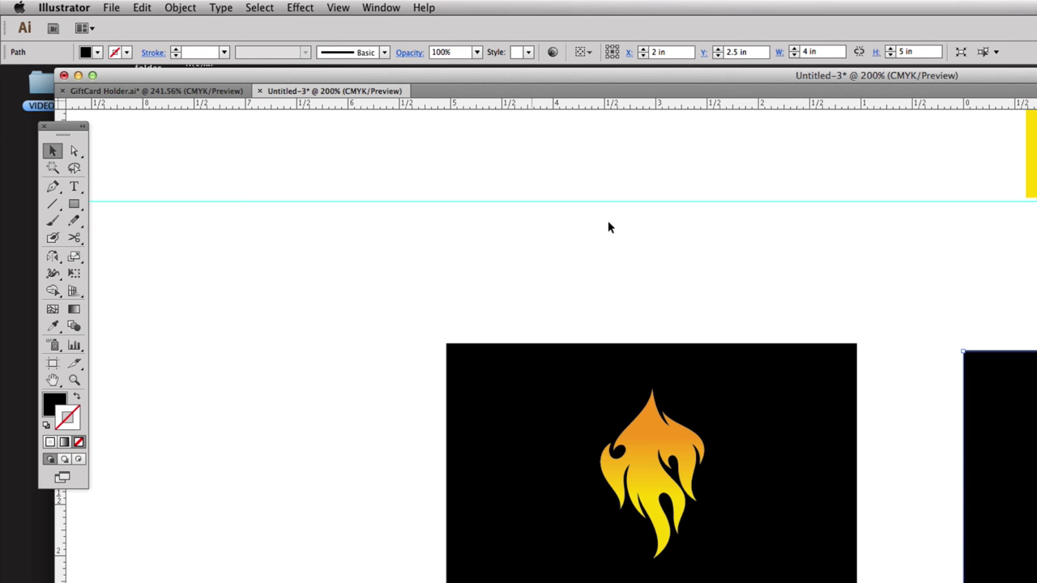
click(760, 234)
Examine the finished front design's logo band and photo row beside the black rectangle.
drag(361, 266, 1036, 582)
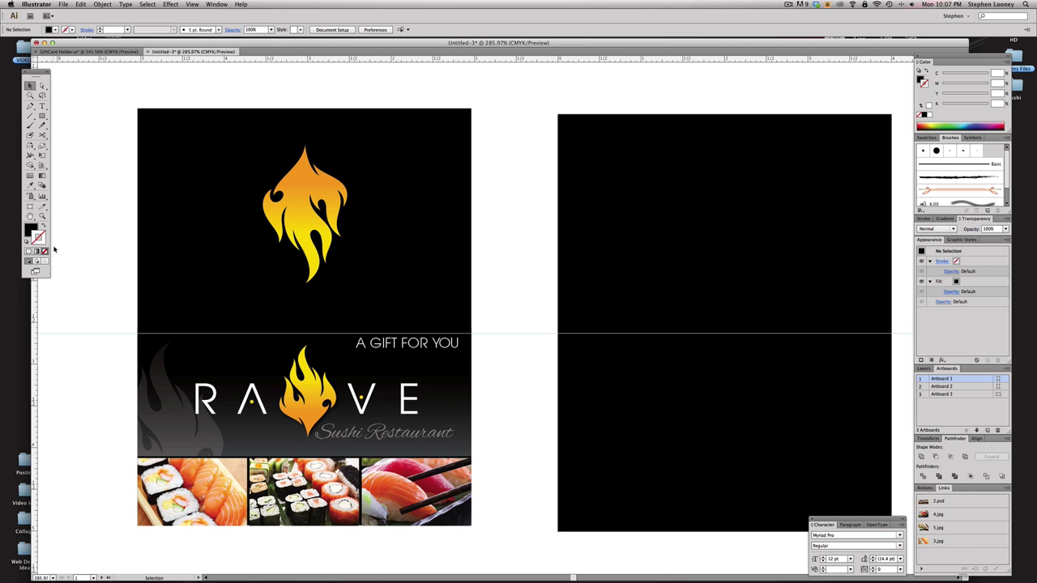
scroll(511, 369, right, 2)
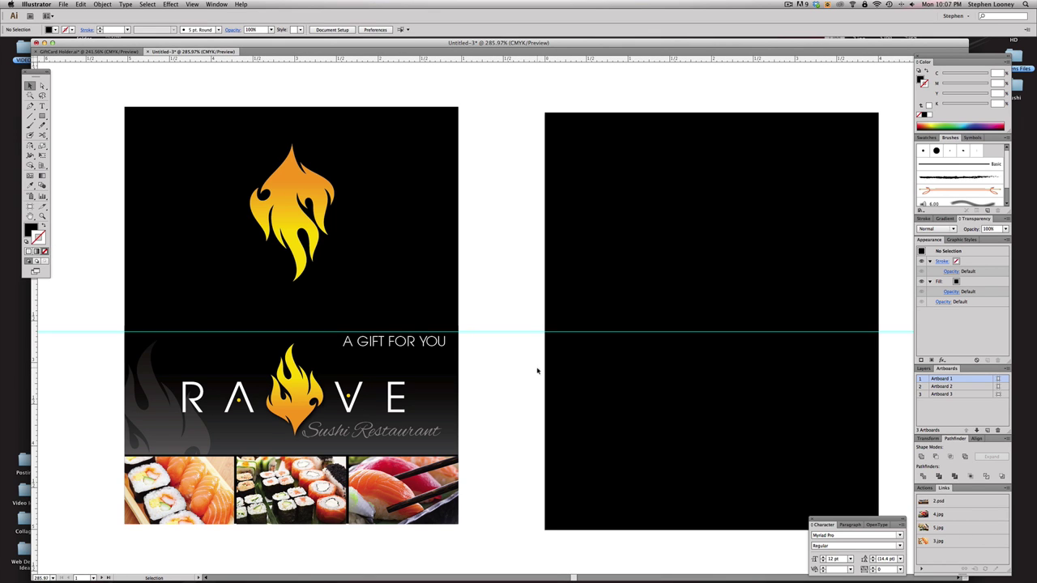
alt+super+click(535, 369)
scroll(506, 201, up, 3)
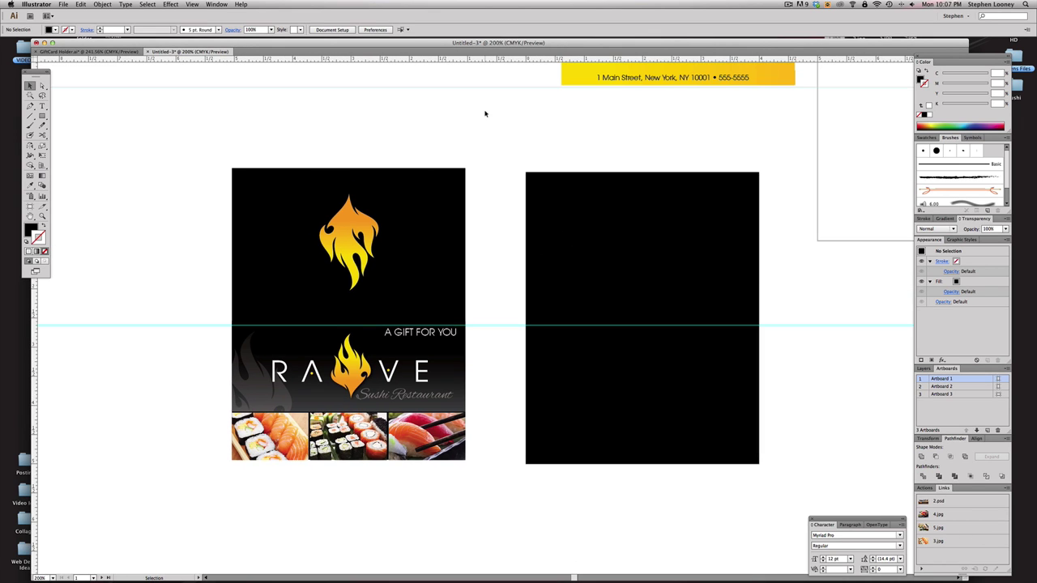
key(super+plus)
scroll(537, 325, down, 2)
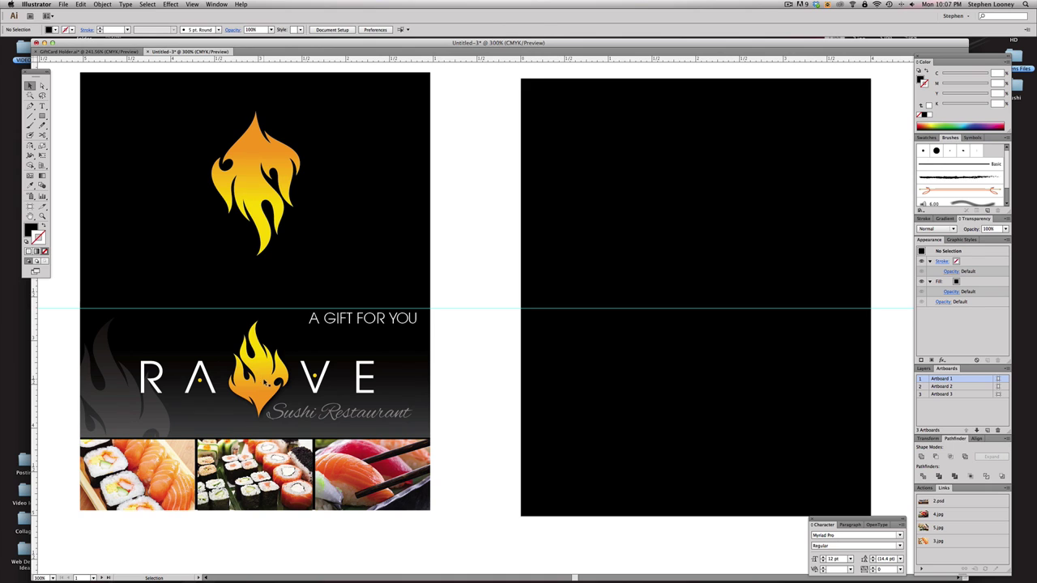
click(264, 382)
key(super+minus)
scroll(317, 287, right, 2)
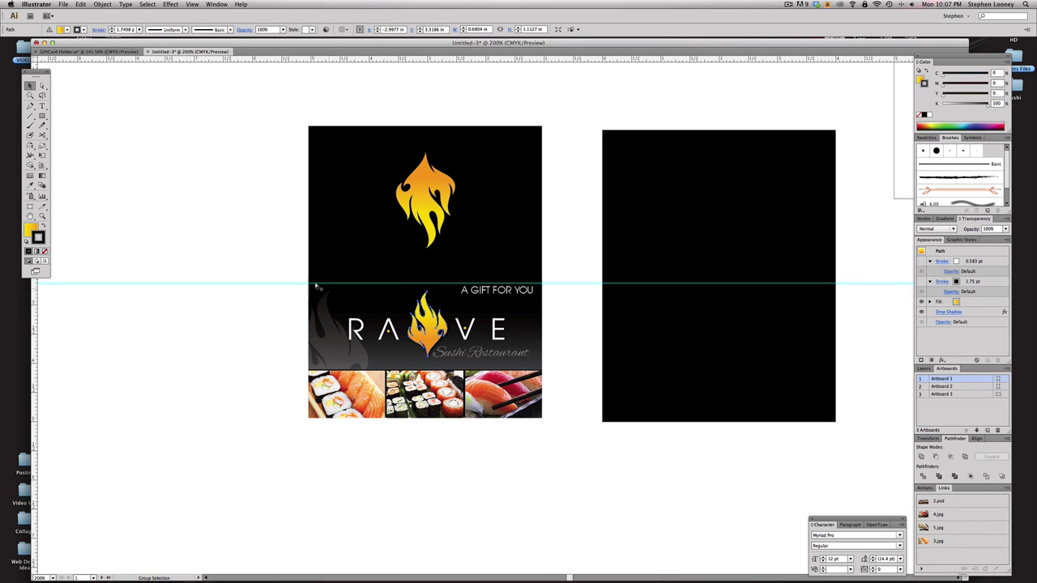
key(v)
drag(277, 260, 567, 273)
click(567, 273)
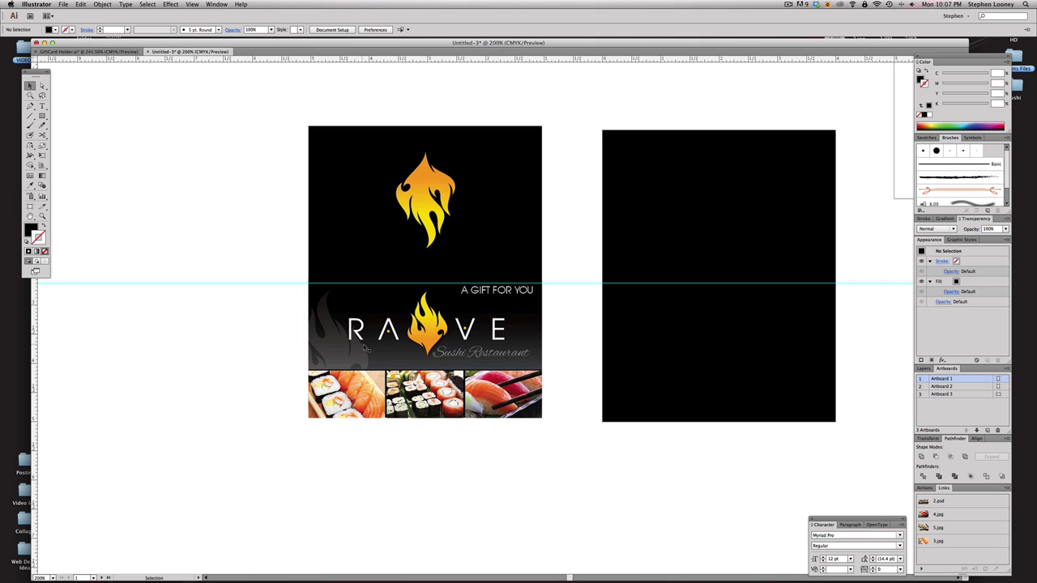
scroll(453, 353, right, 2)
Draw a rectangle about 0.86 by 0.80 in at the black background's lower-left corner, with white fill and no stroke.
click(386, 358)
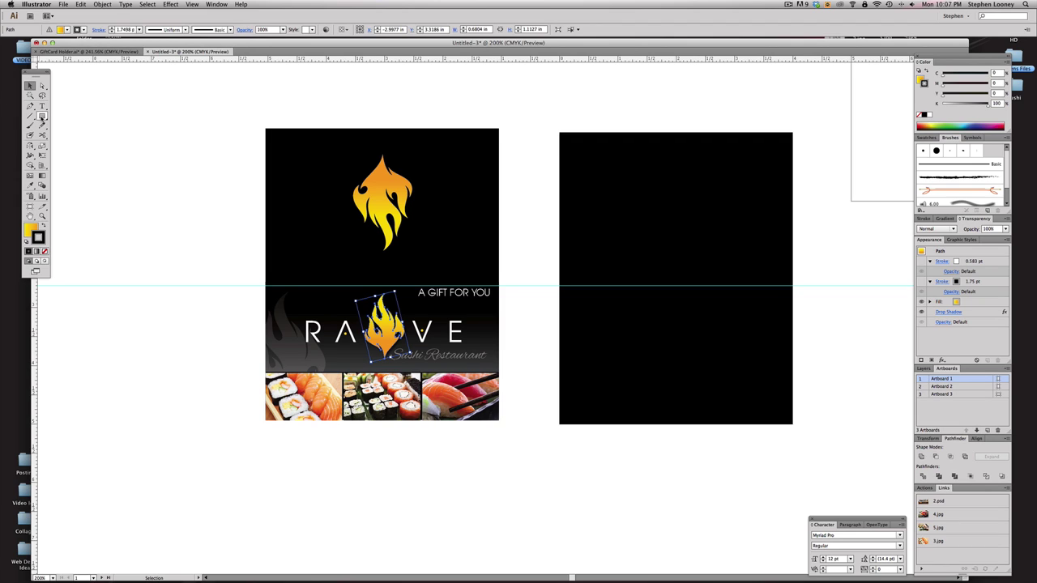
click(41, 118)
drag(290, 245, 832, 432)
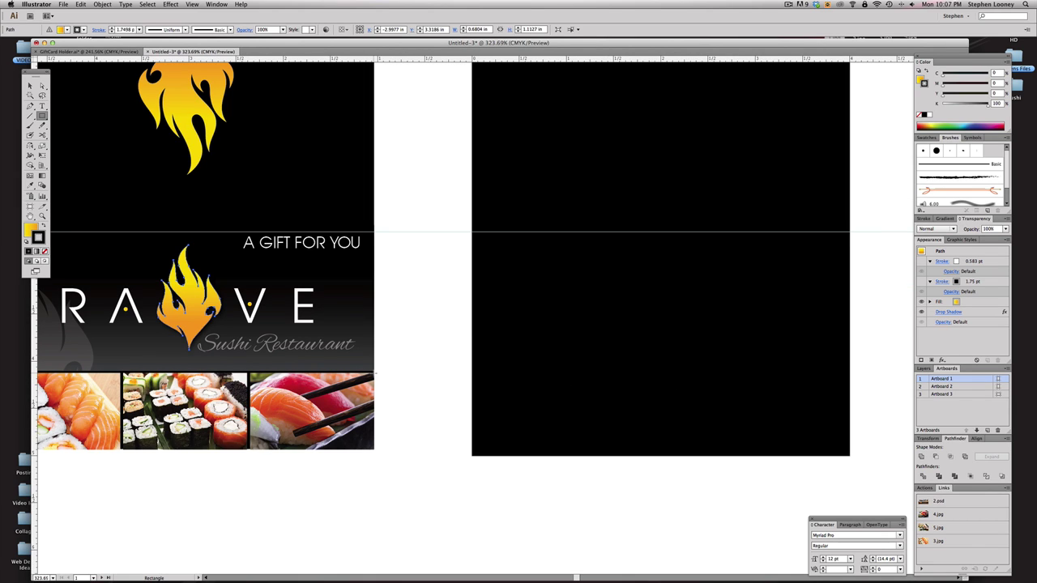
mouse_move(375, 374)
mouse_down()
mouse_move(419, 455)
mouse_move(553, 455)
mouse_up()
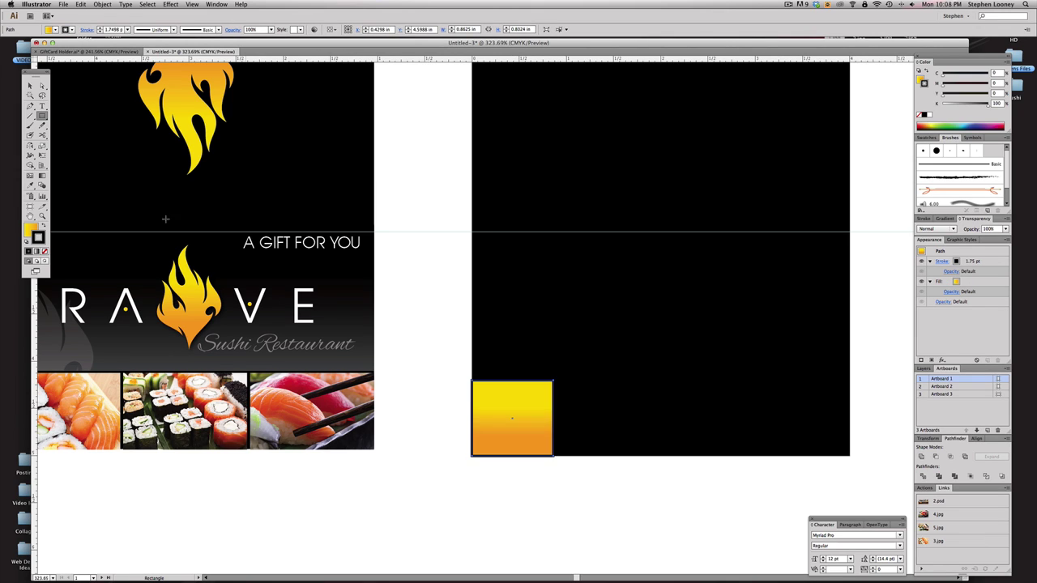
click(30, 85)
click(43, 252)
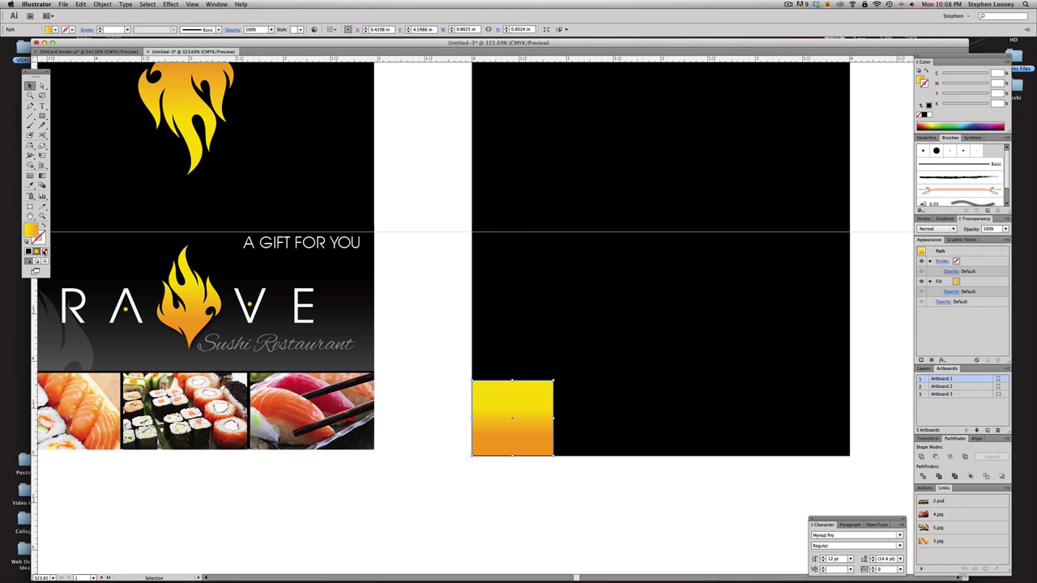
click(924, 114)
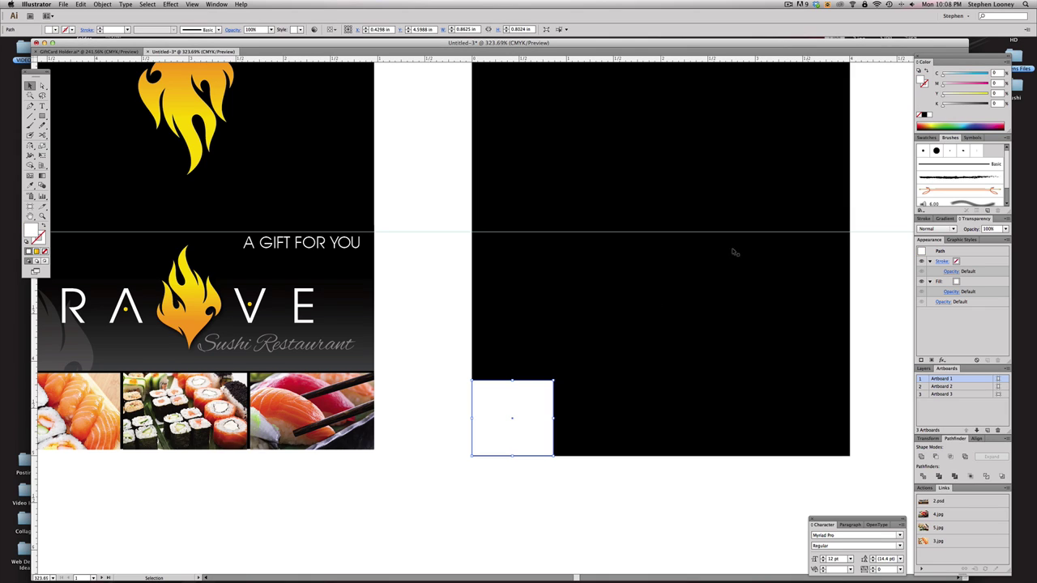
Duplicate the white rectangle twice along the bottom edge to form a row of three with narrow black gaps.
drag(499, 445, 666, 421)
click(669, 473)
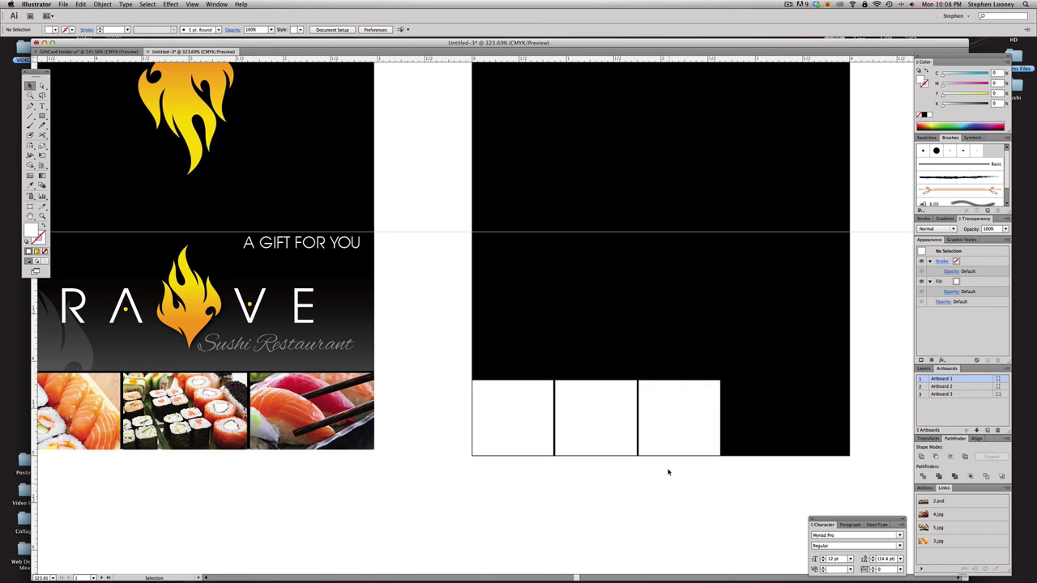
click(666, 433)
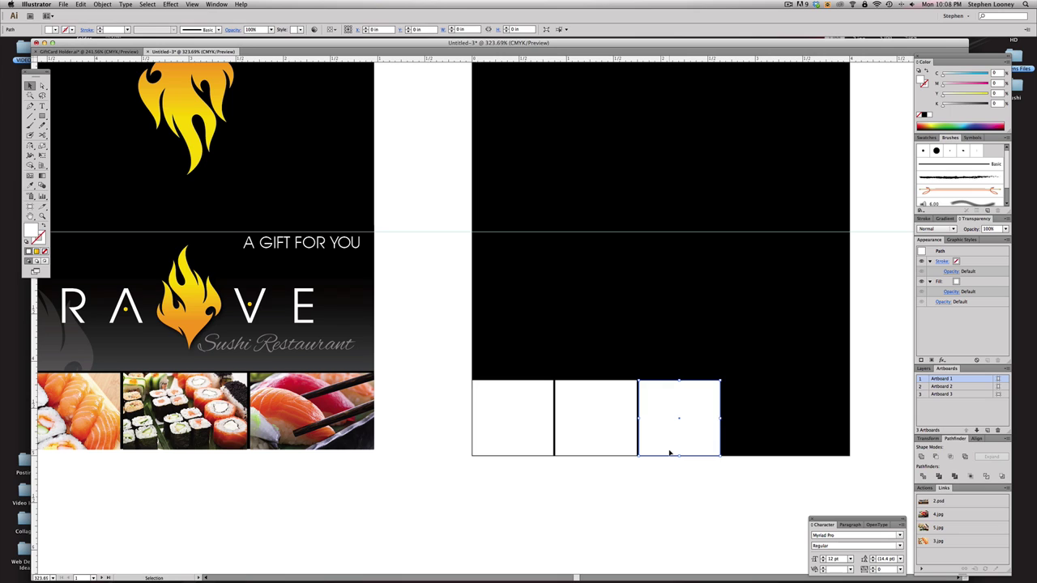
shift+click(621, 420)
shift+click(531, 417)
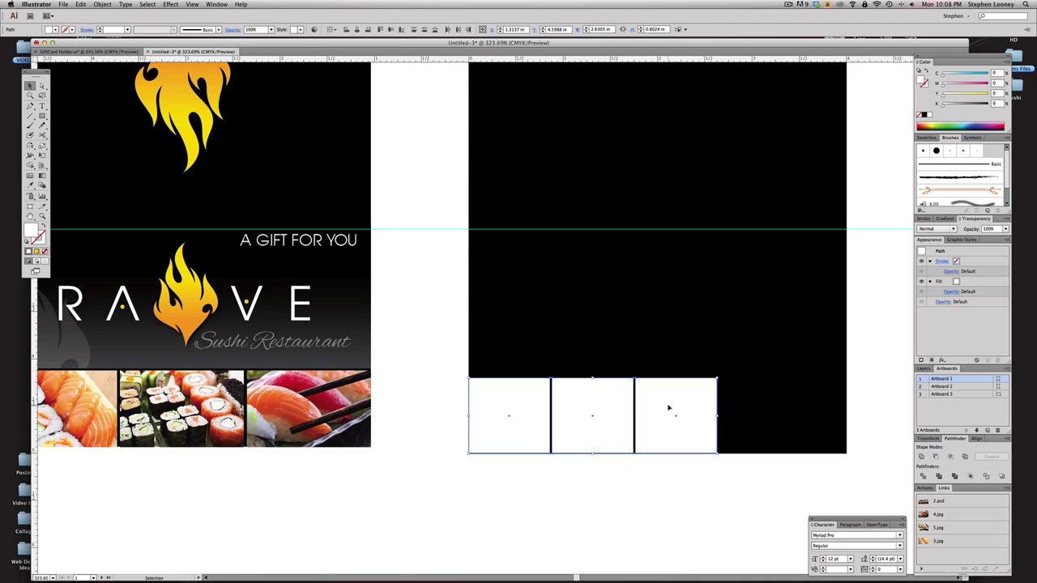
click(561, 496)
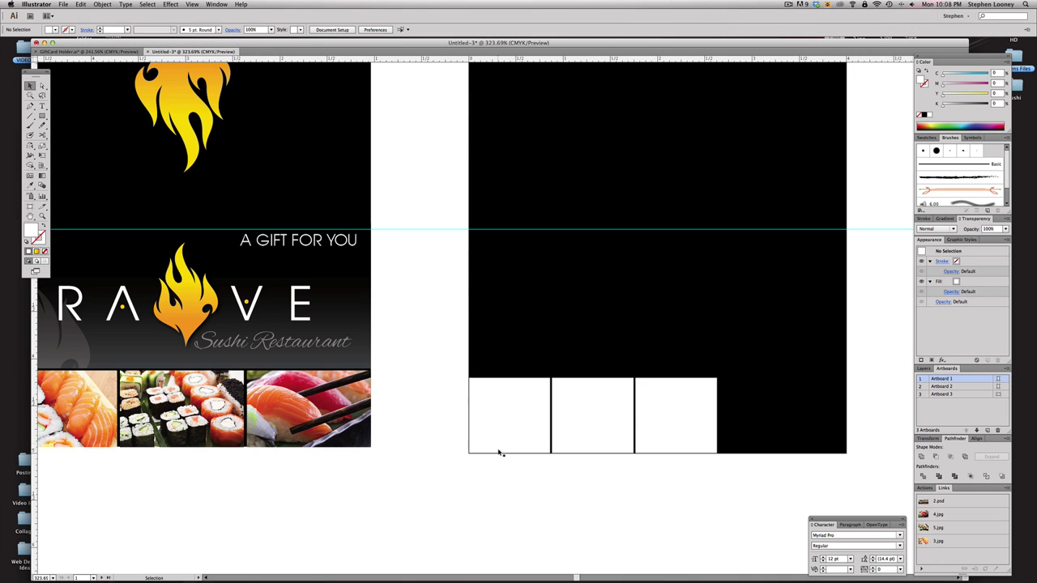
Stretch the three white rectangles together so the row spans the full width of the black background.
click(503, 422)
shift+click(592, 419)
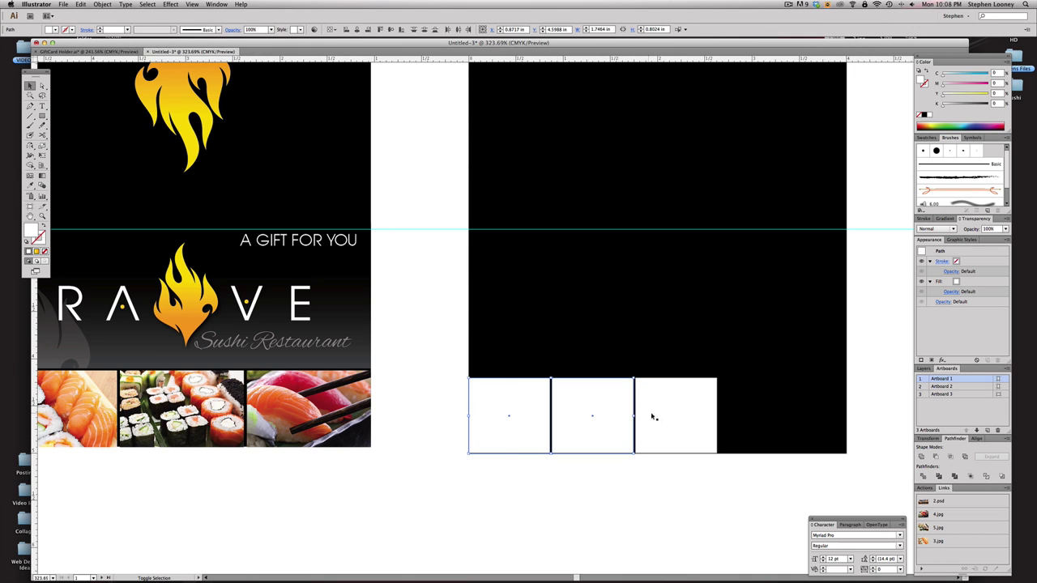
shift+click(668, 417)
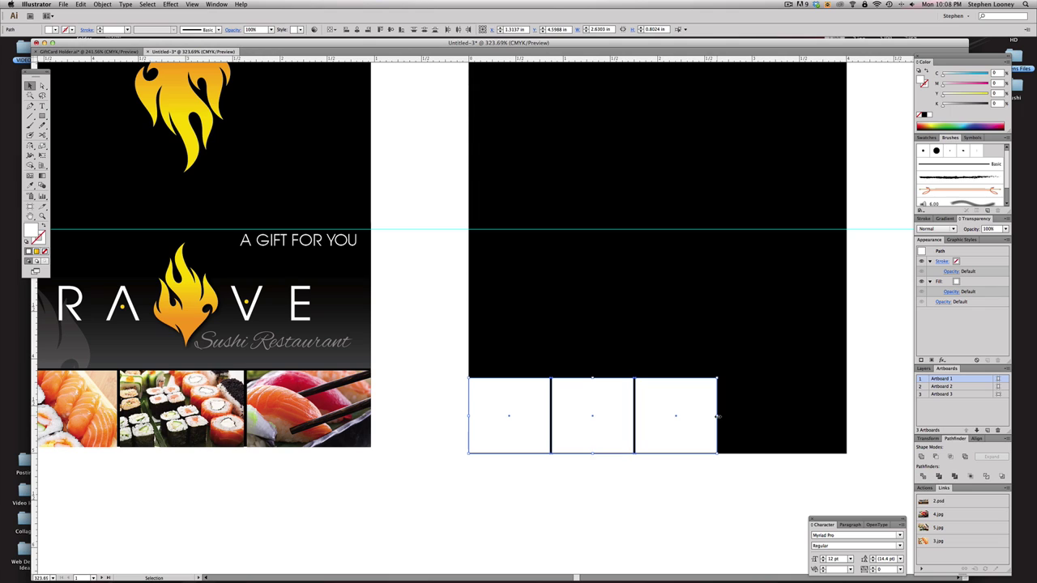
drag(718, 416, 848, 415)
click(876, 386)
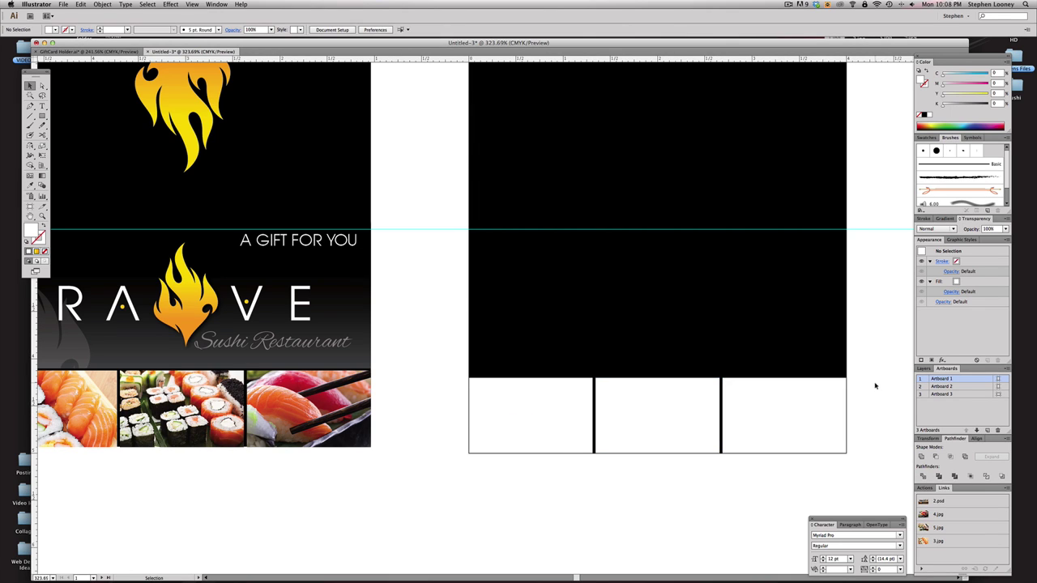
Place 1.jpg from the Desktop as a linked image in the document.
scroll(868, 385, right, 2)
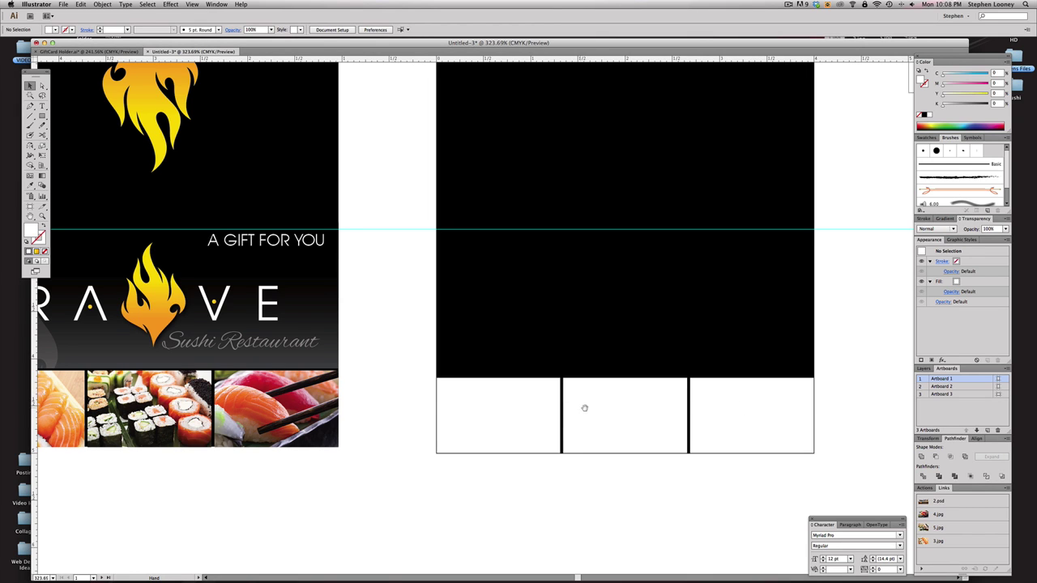
scroll(580, 409, left, 4)
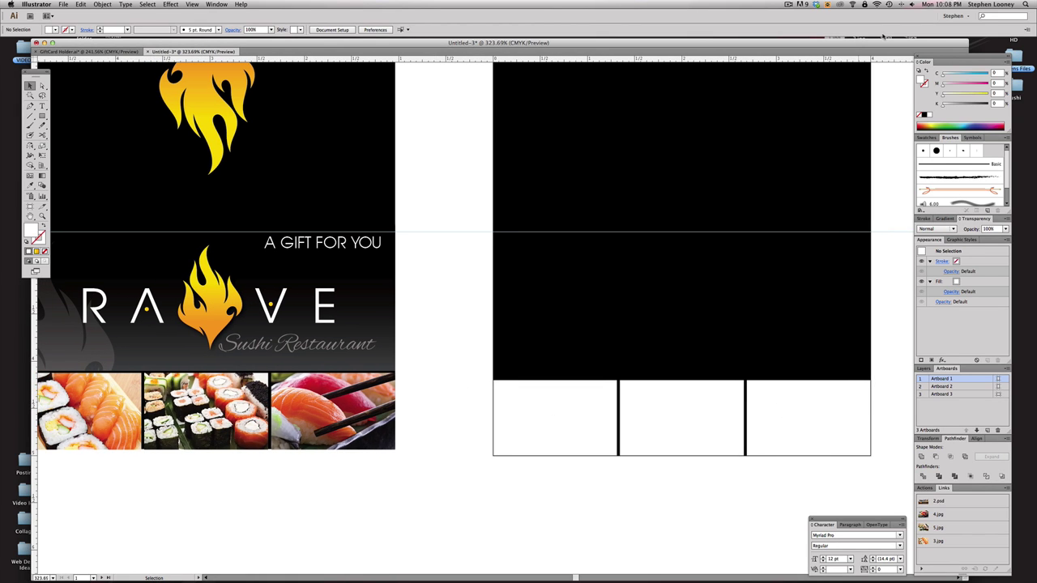
click(62, 4)
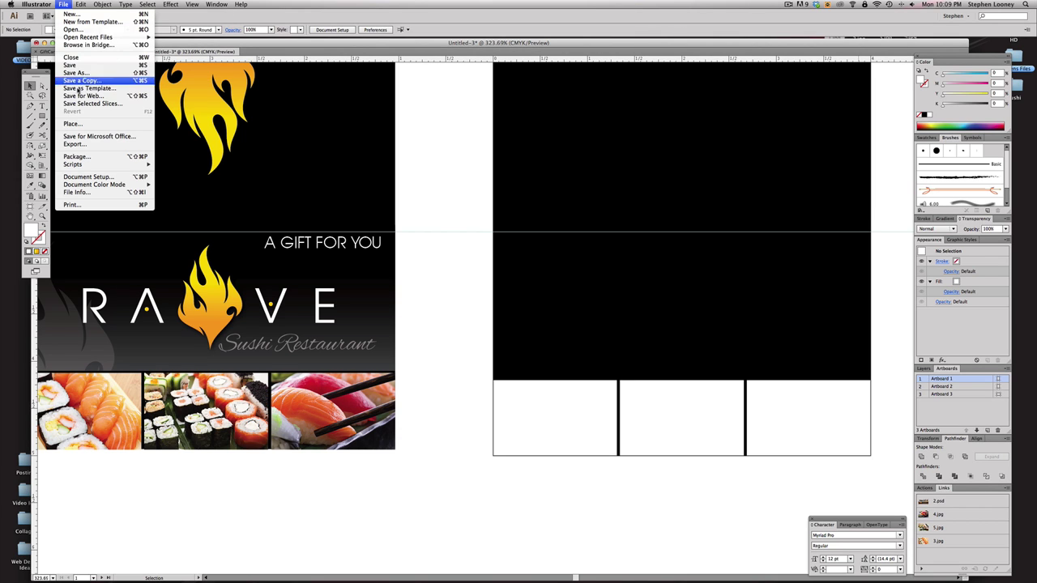
click(71, 124)
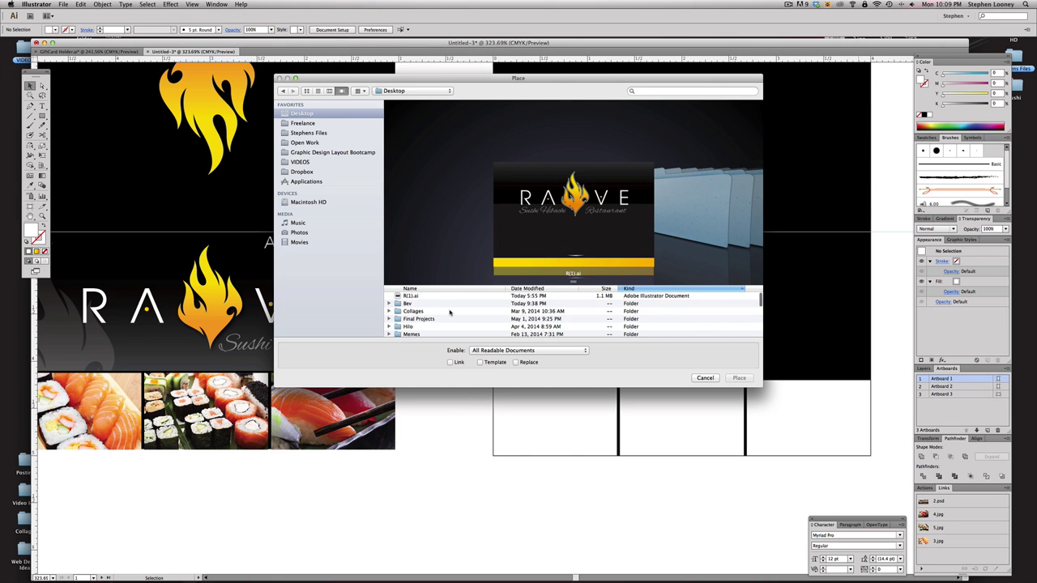
scroll(424, 316, down, 10)
click(423, 312)
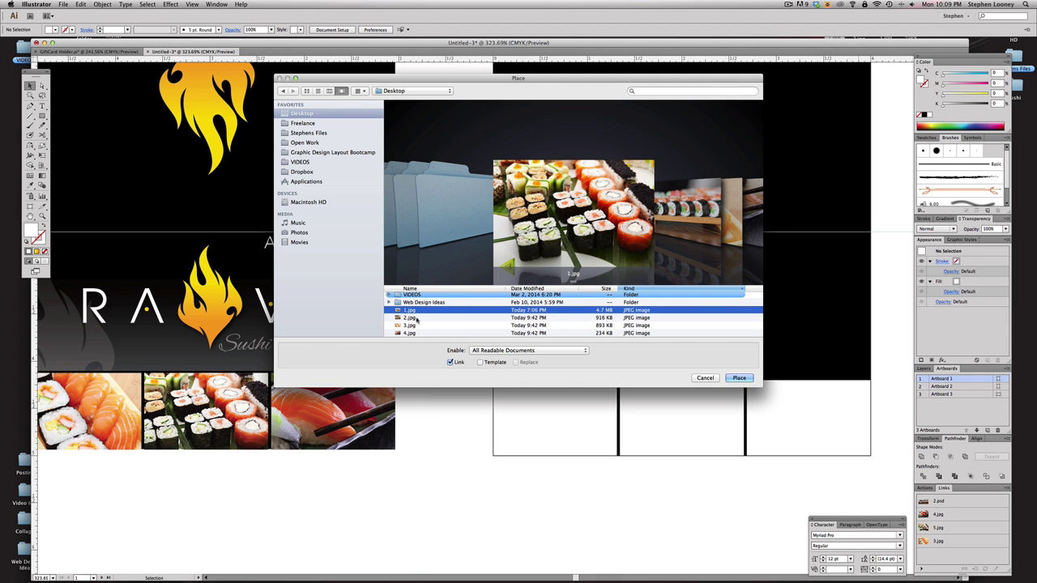
click(417, 319)
click(419, 313)
double_click(419, 313)
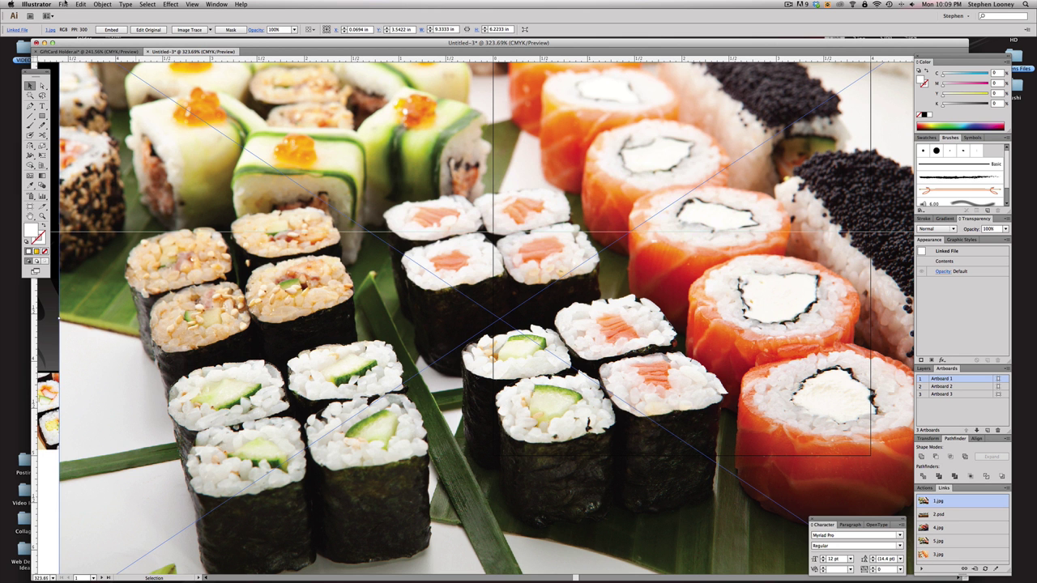
Place 3.jpg from the Desktop in the document.
click(63, 4)
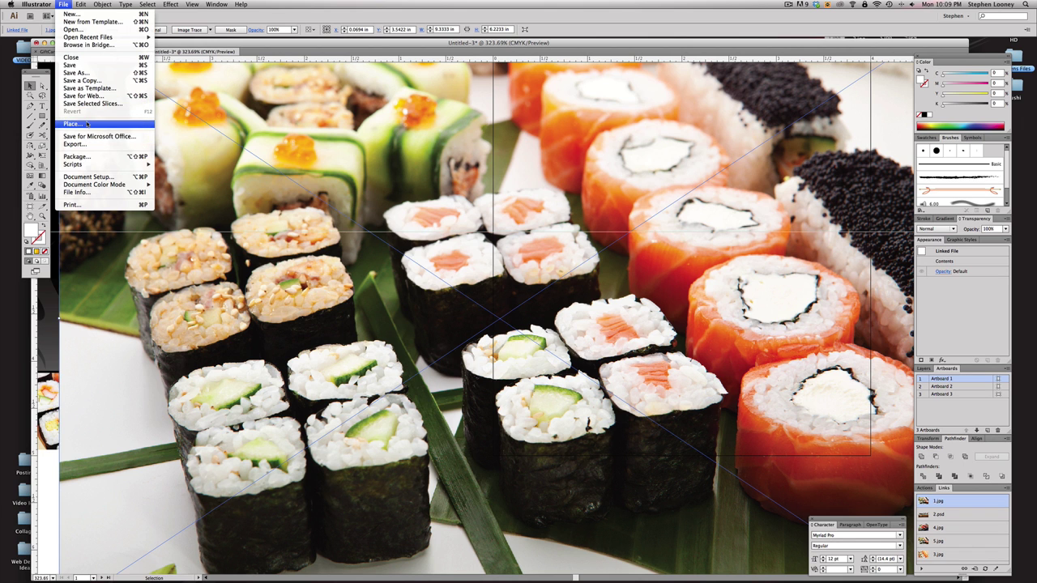
click(87, 123)
scroll(414, 327, down, 3)
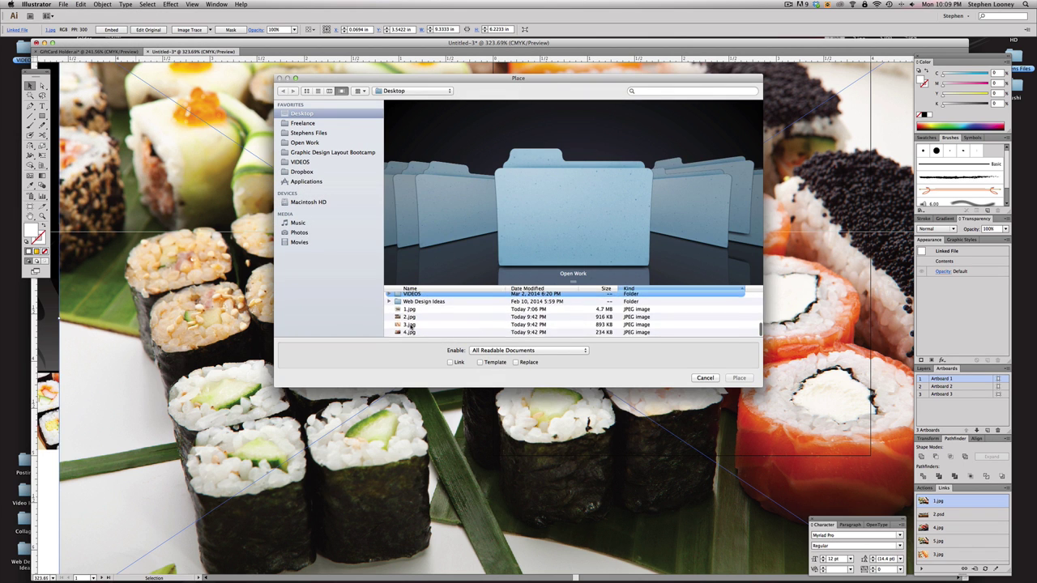
double_click(413, 326)
Place 4.jpg from the Desktop in the document.
click(154, 3)
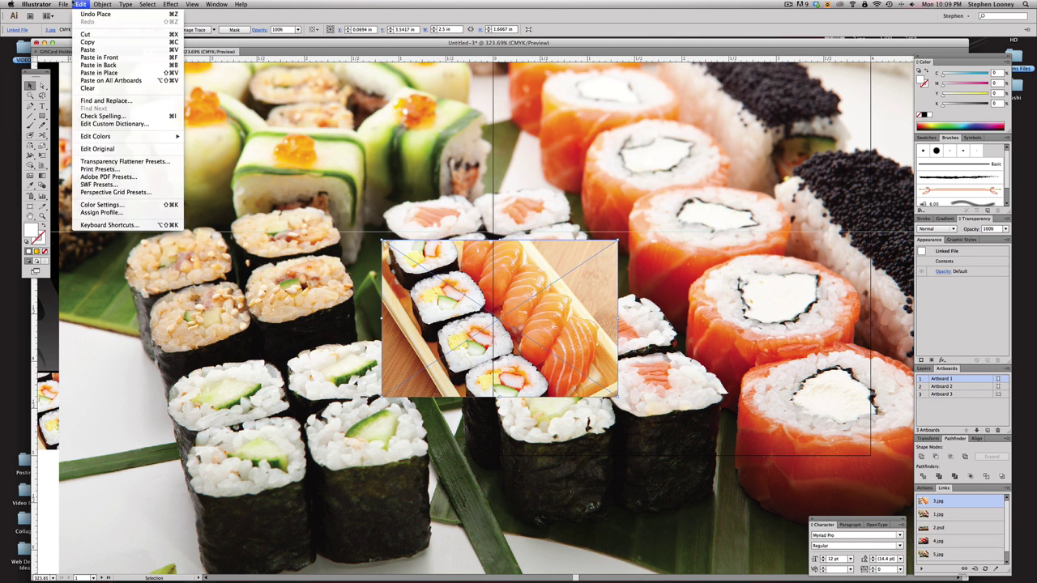
click(86, 124)
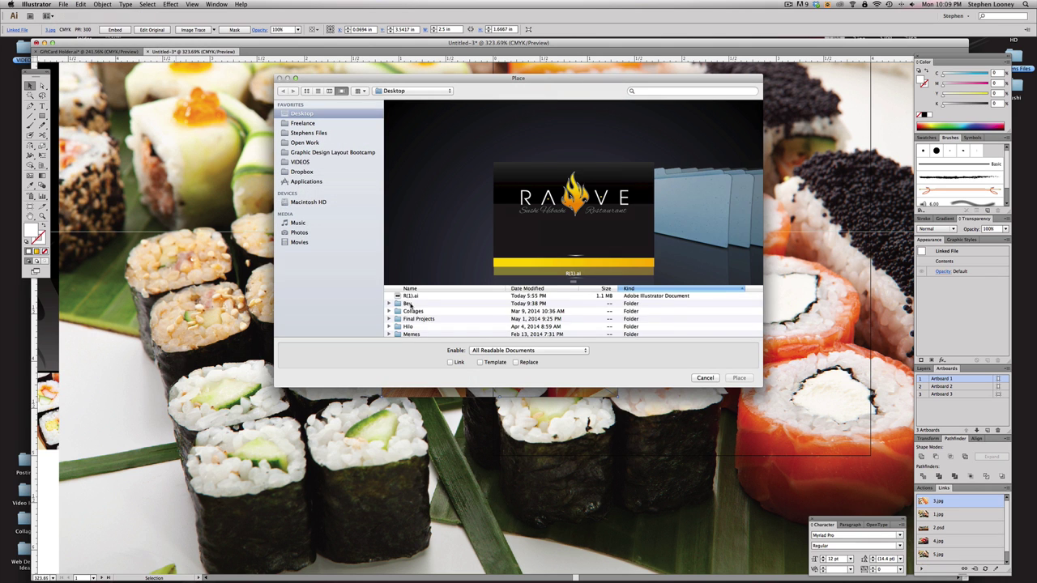
scroll(409, 324, down, 3)
click(410, 333)
double_click(407, 333)
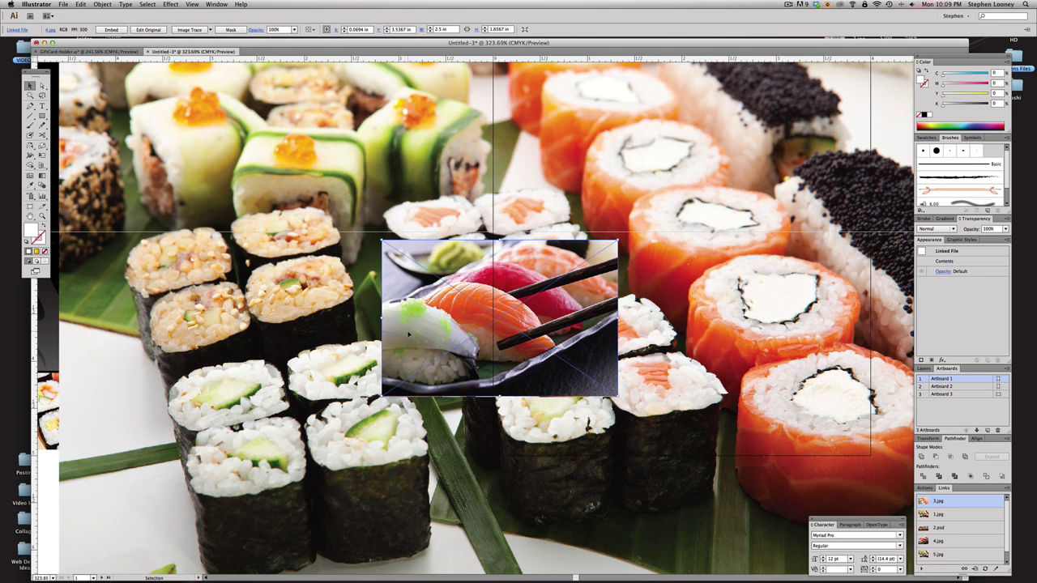
Move the 3.jpg and 4.jpg images into the empty space beside the holder's artboard and delete the oversized 1.jpg image.
key(super+minus)
key(super+minus)
click(563, 192)
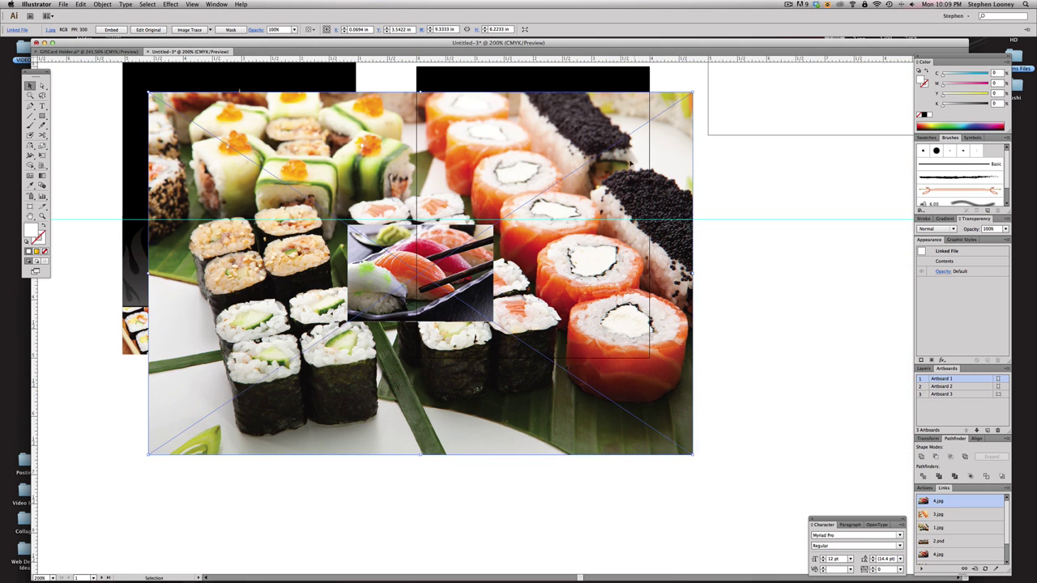
drag(640, 153, 652, 185)
click(764, 222)
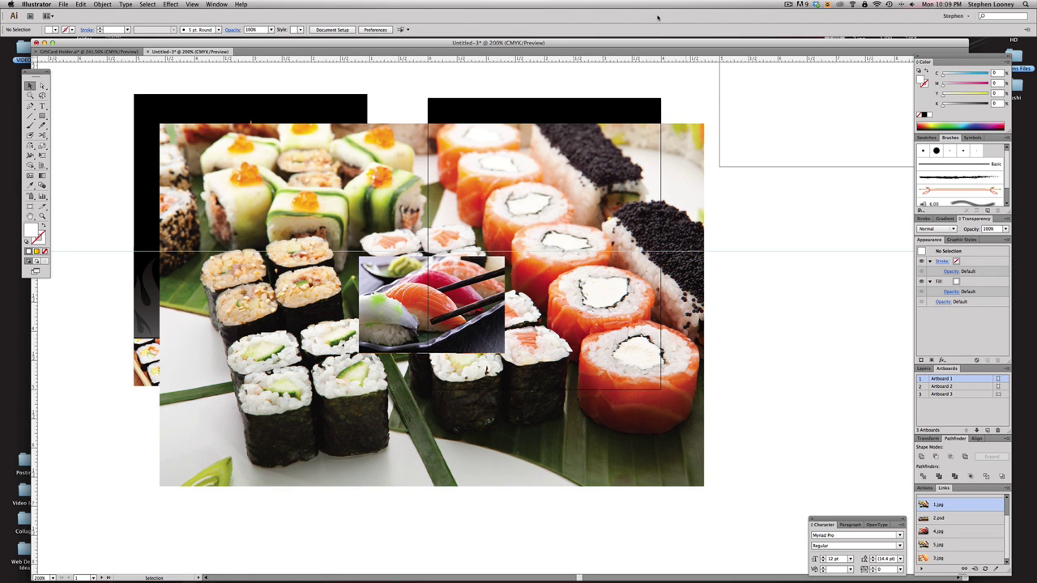
drag(604, 209, 644, 456)
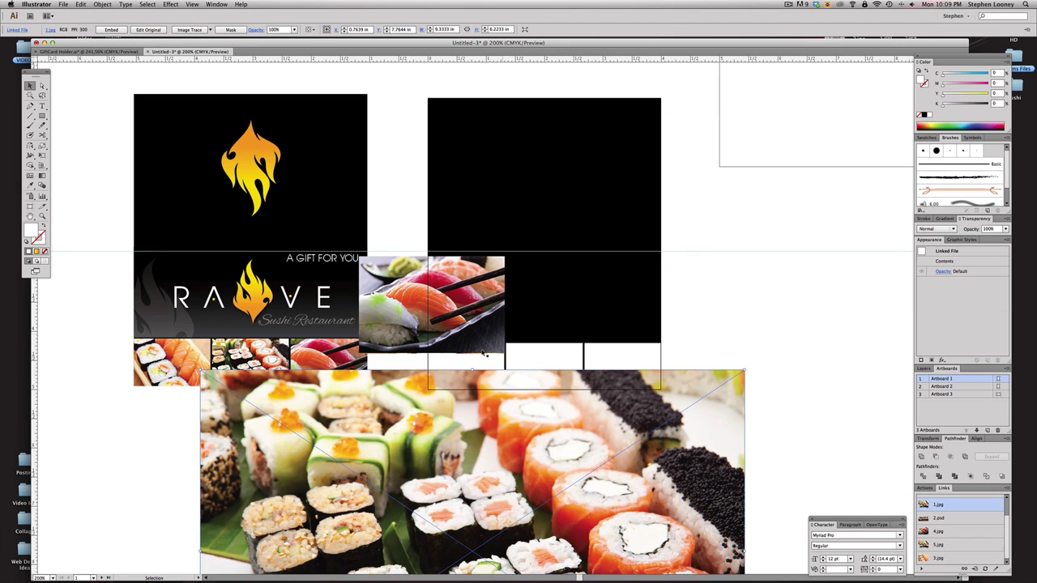
drag(441, 311, 827, 333)
drag(459, 304, 860, 433)
click(683, 413)
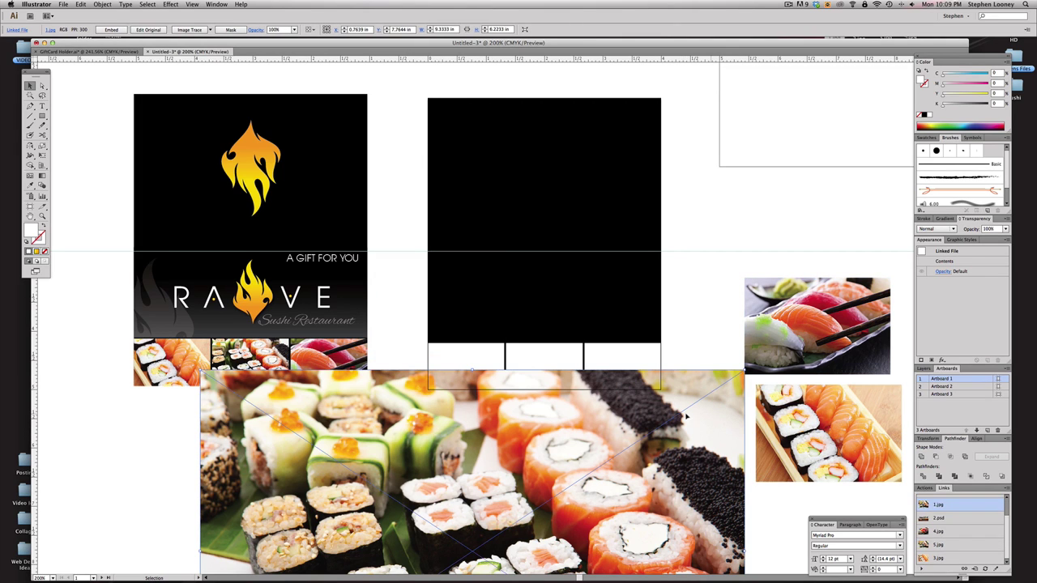
key(Delete)
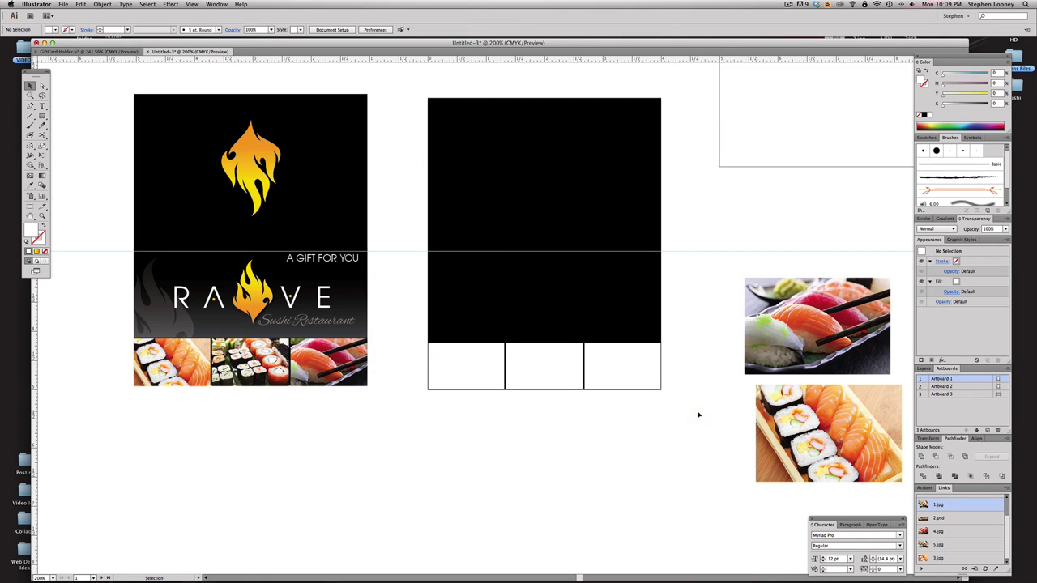
Open 1.jpg from the Desktop in Photoshop and convert it to CMYK Color.
drag(624, 42, 630, 134)
click(748, 106)
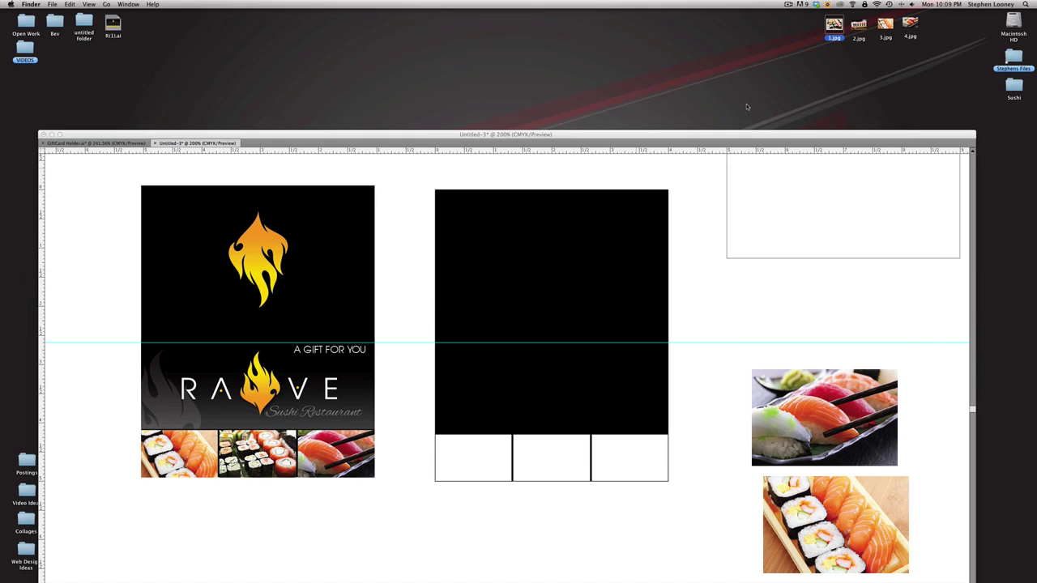
drag(831, 29, 761, 116)
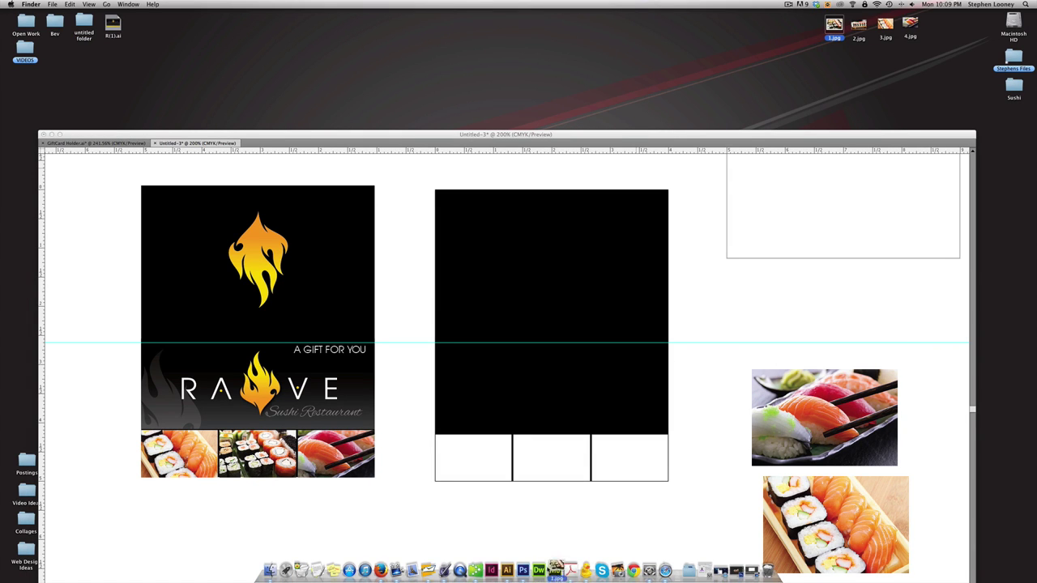
click(524, 571)
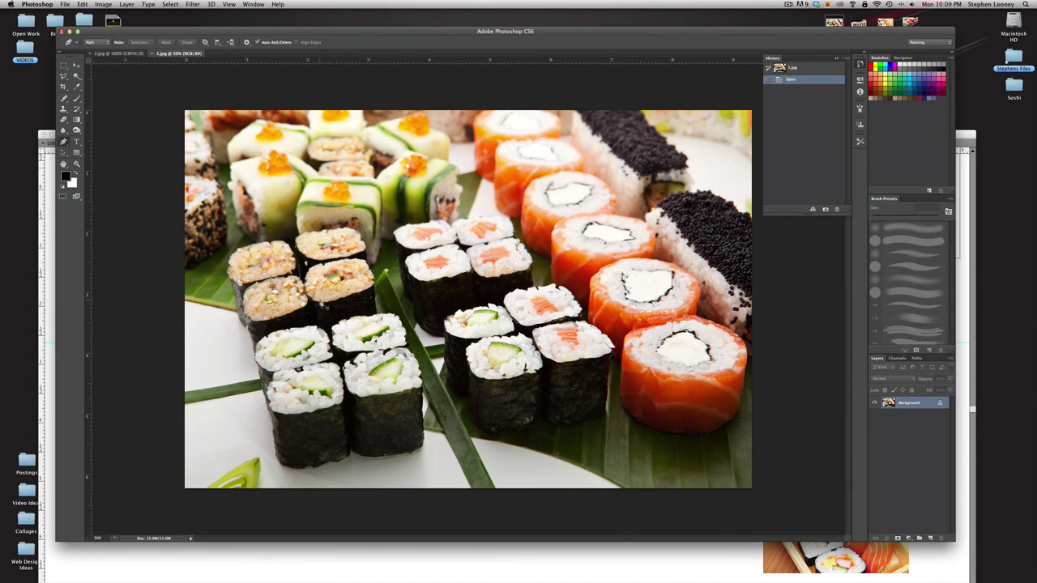
click(104, 4)
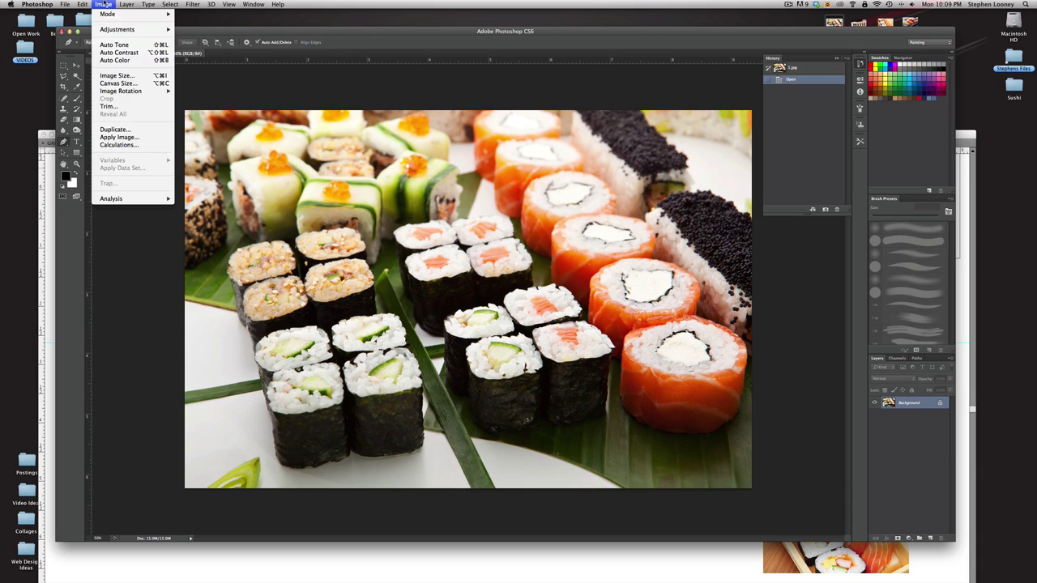
mouse_move(106, 14)
click(201, 54)
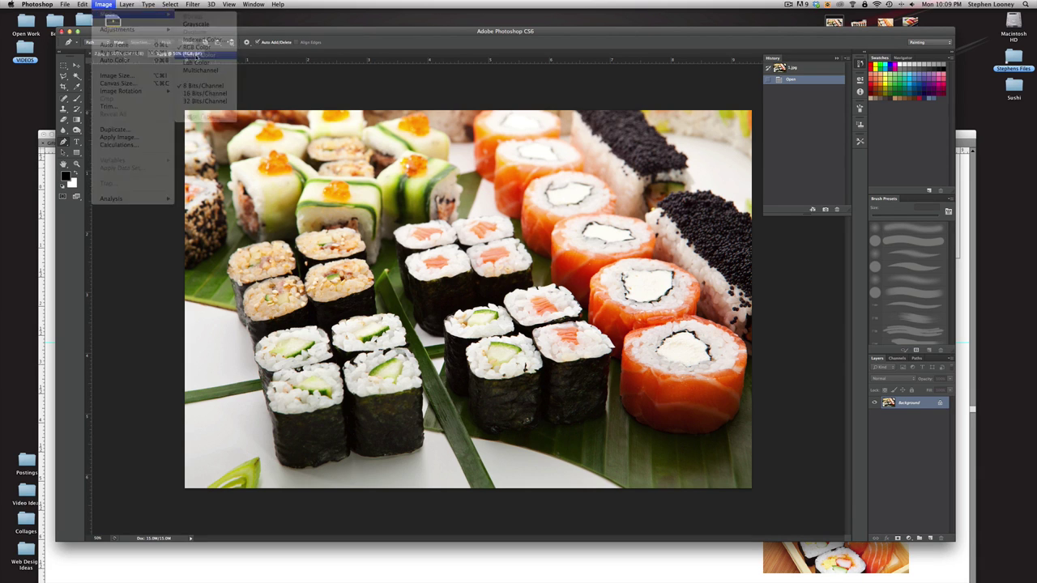
Resize the image to a document width of 2.5 inches and save it as a JPEG at quality 10.
click(104, 4)
click(118, 76)
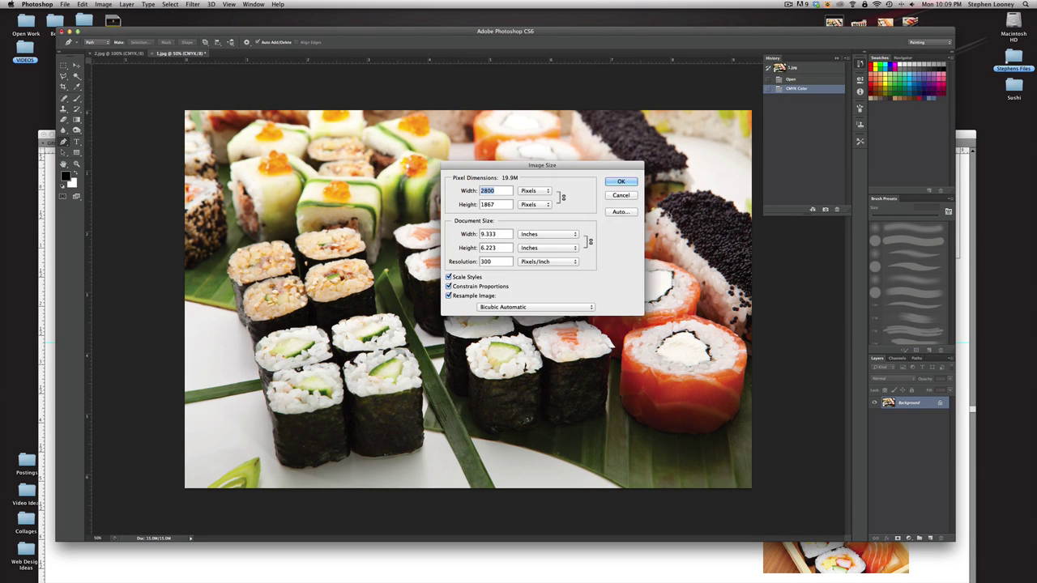
double_click(478, 234)
text(2.5)
click(623, 183)
key(super+s)
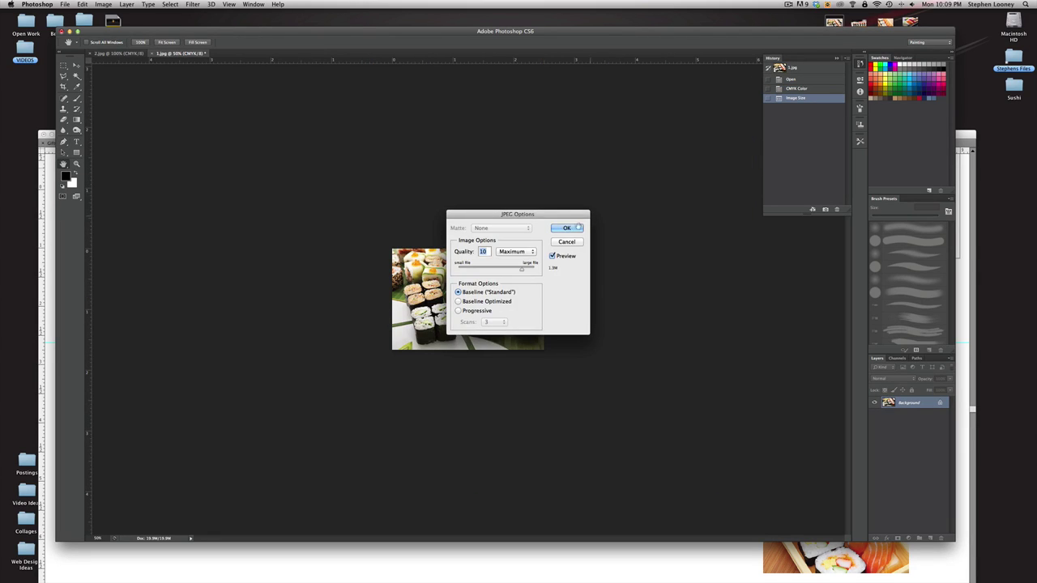
click(576, 229)
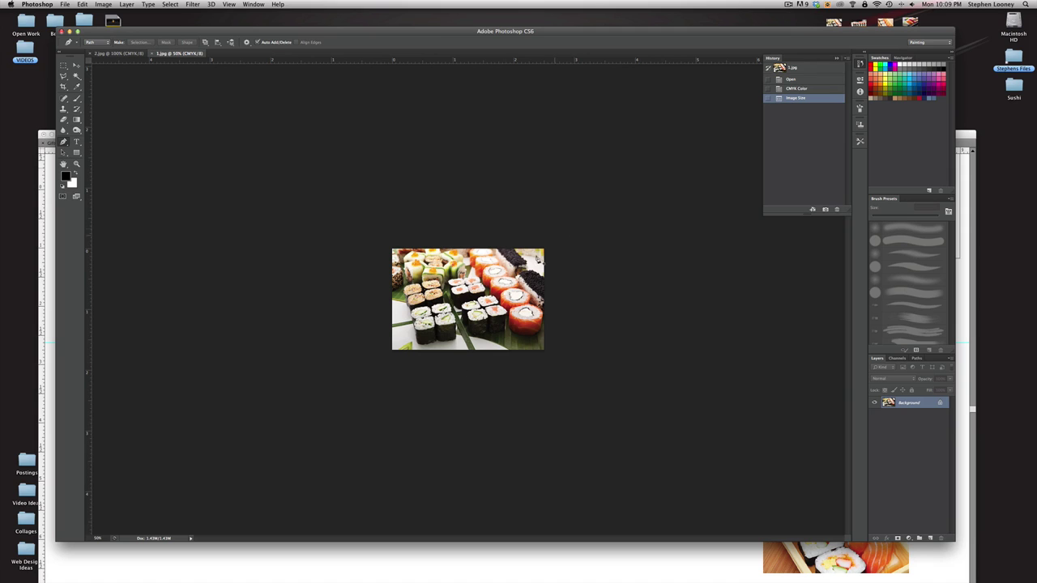
Switch back to the gift card holder document in Illustrator.
key(super+Tab)
key(super+Tab)
key(super+Tab)
key(super+Tab)
click(344, 279)
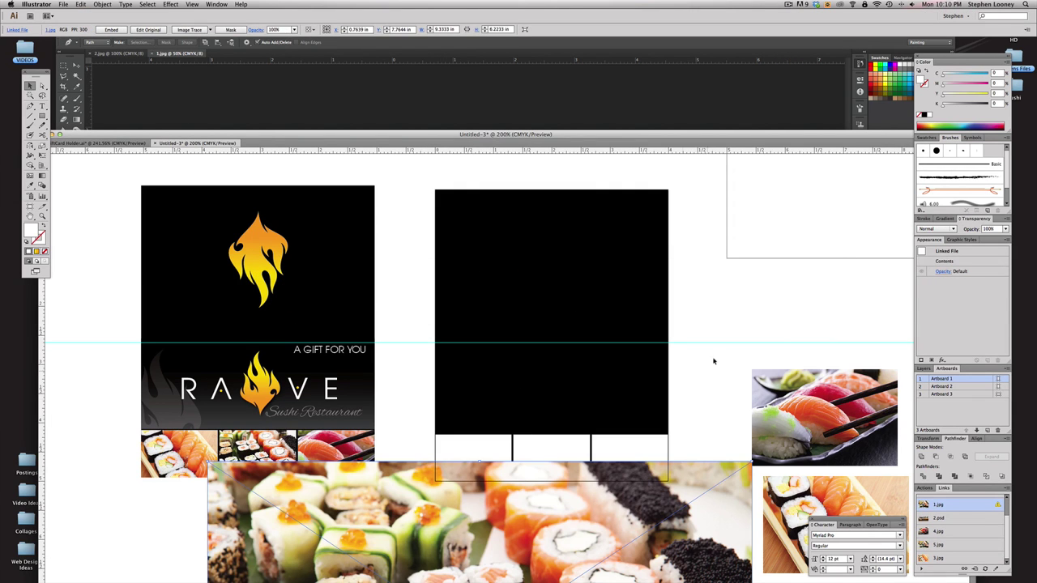
Undo the recent deletion and moves of the placed sushi images.
click(556, 509)
key(super+z)
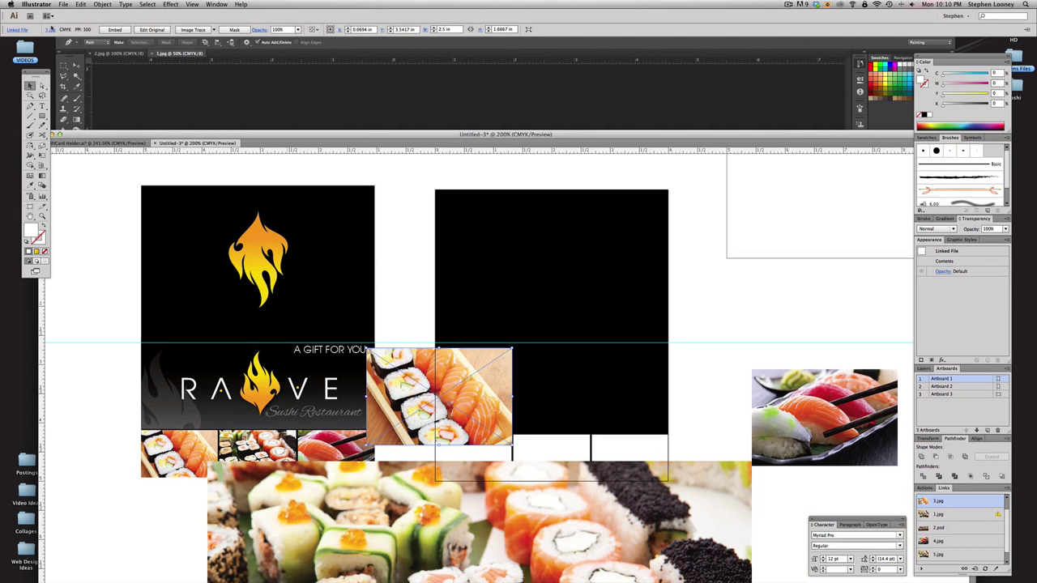
key(super+z)
key(super+z)
Place the resized 1.jpg from the Desktop in the document.
click(62, 4)
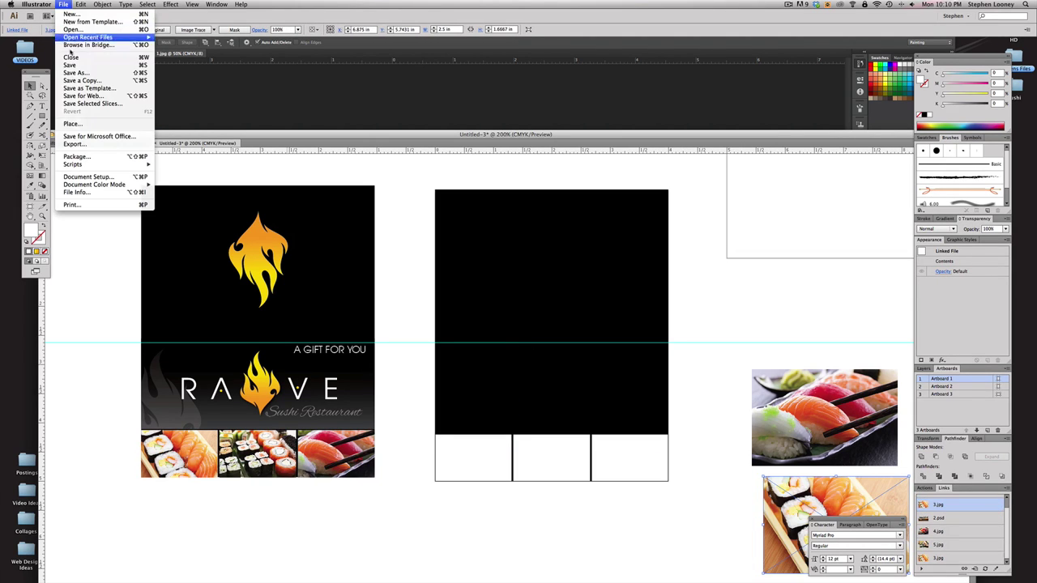
click(72, 123)
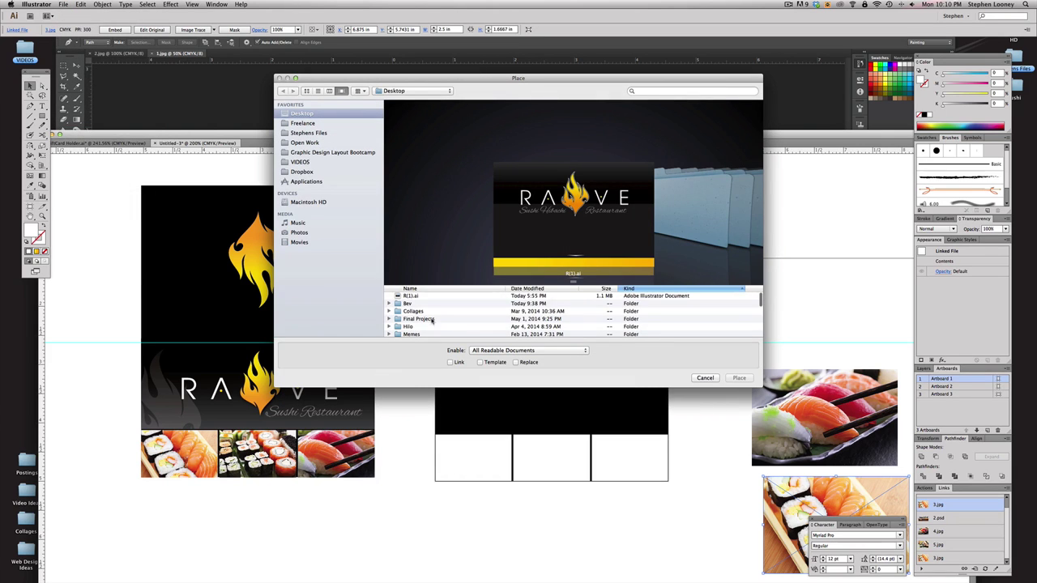
scroll(413, 324, down, 3)
double_click(411, 312)
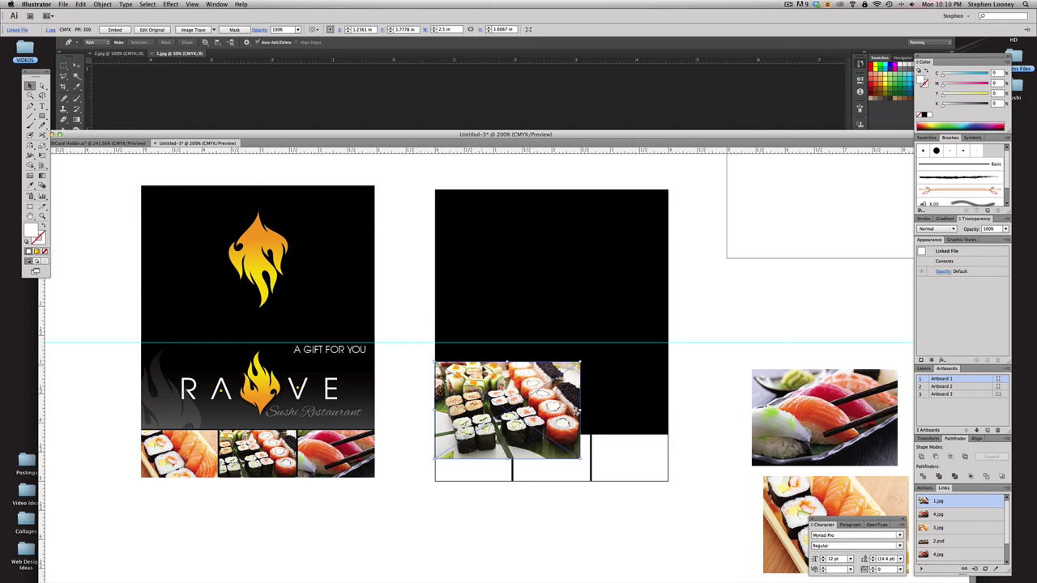
Move the 1.jpg image over the first white rectangle and bring the 4.jpg and 3.jpg images close to the row.
drag(501, 385, 472, 308)
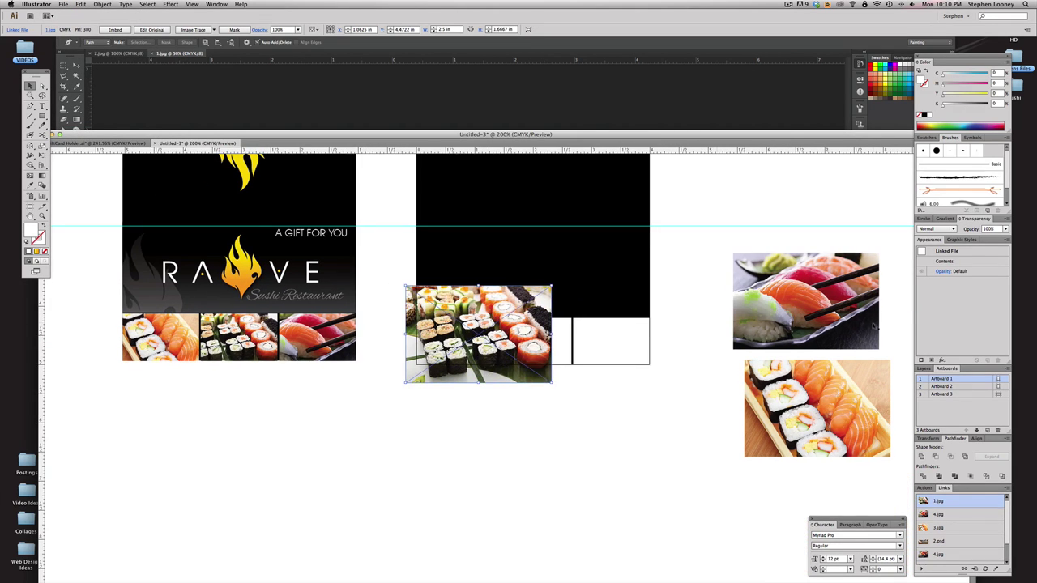
drag(773, 337, 650, 381)
drag(379, 264, 888, 512)
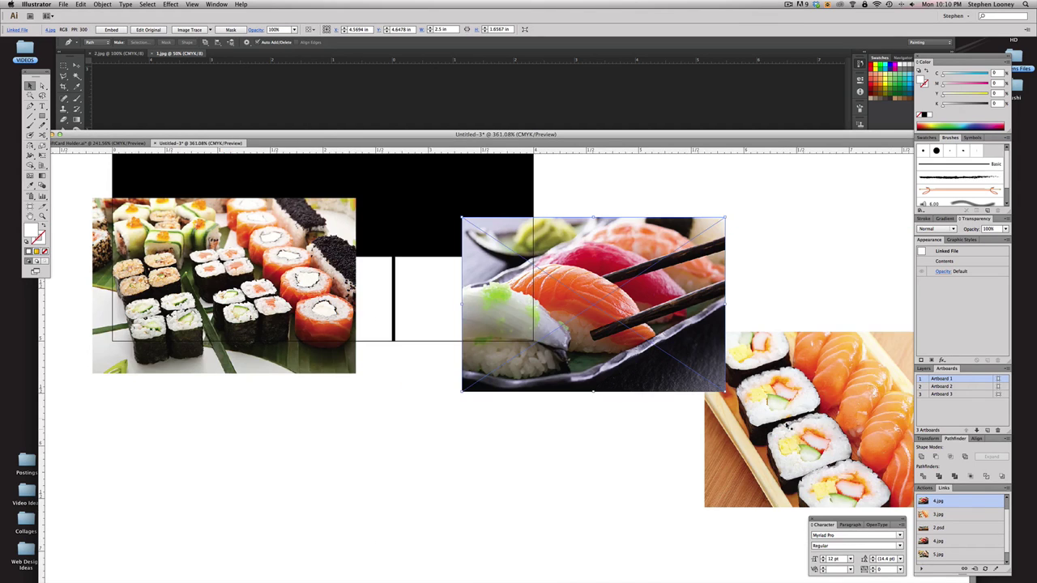
drag(786, 422, 822, 451)
drag(592, 325, 572, 403)
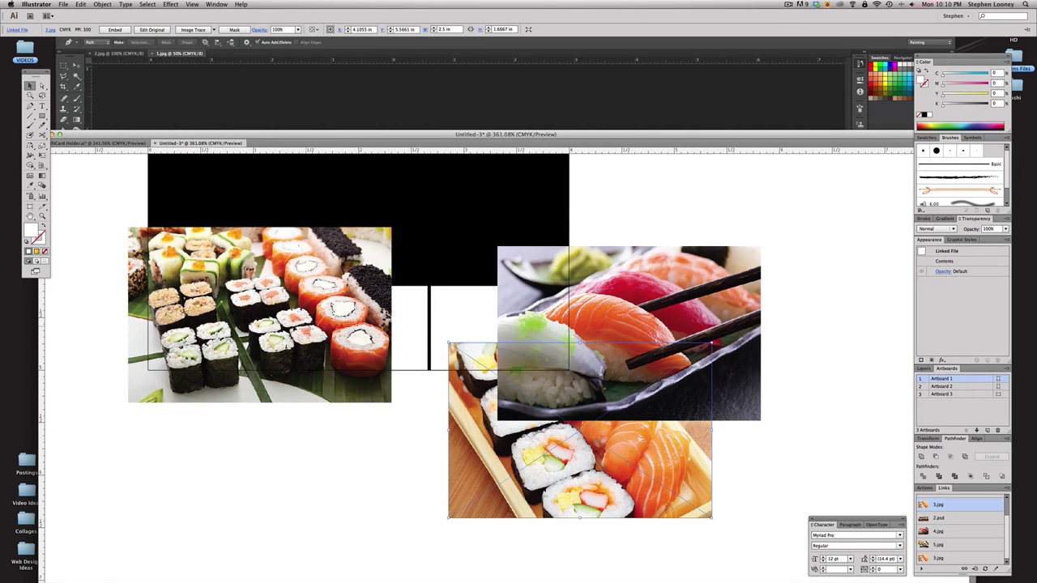
Shift the 1.jpg image slightly left over the first white rectangle and send it to the back.
drag(312, 330, 291, 330)
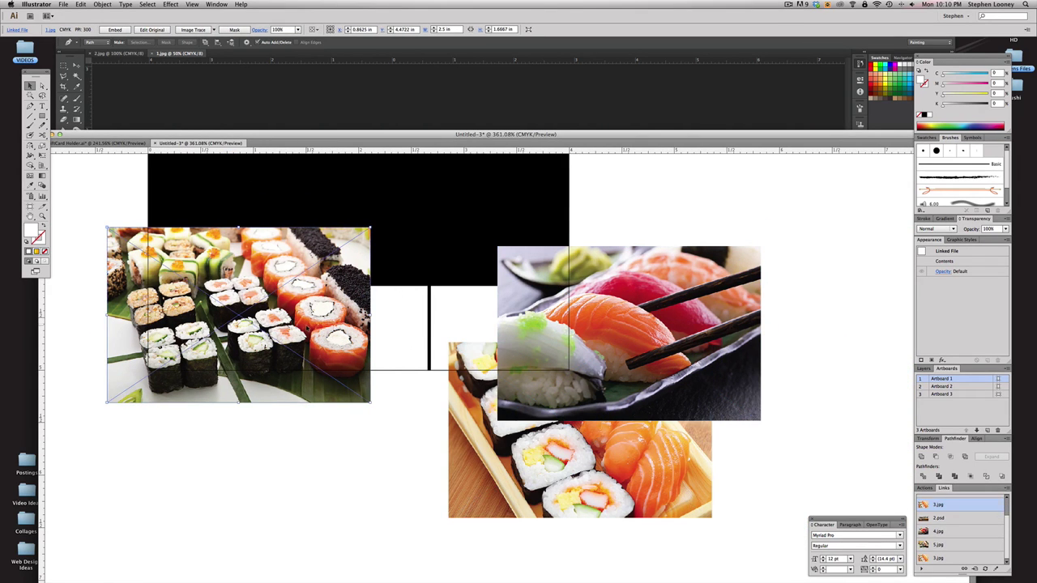
click(102, 4)
mouse_move(146, 22)
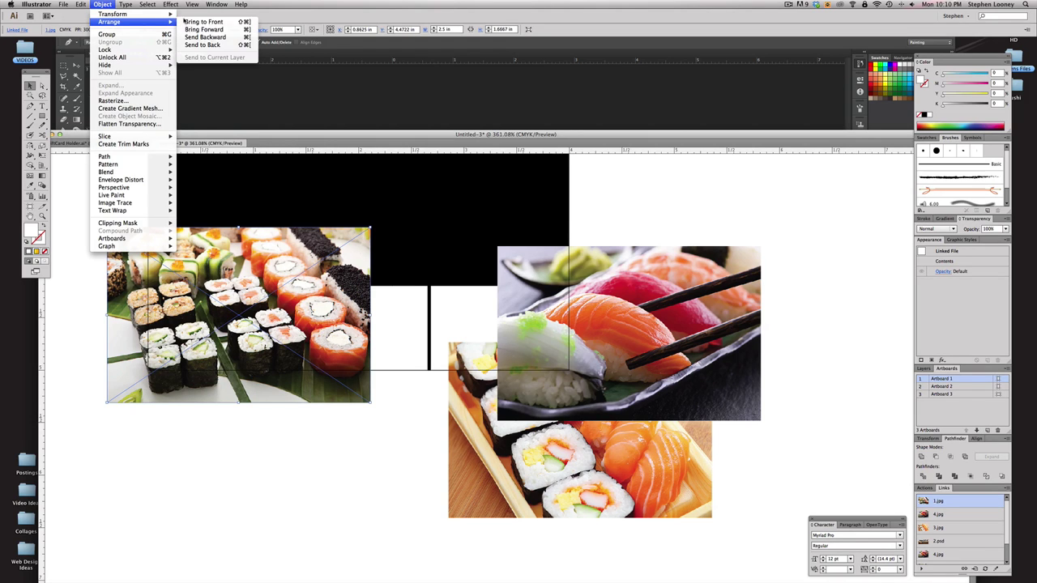
click(195, 45)
Move the 4.jpg image over the middle white rectangle and the 3.jpg image over the right one, sending both to the back.
drag(582, 301, 321, 297)
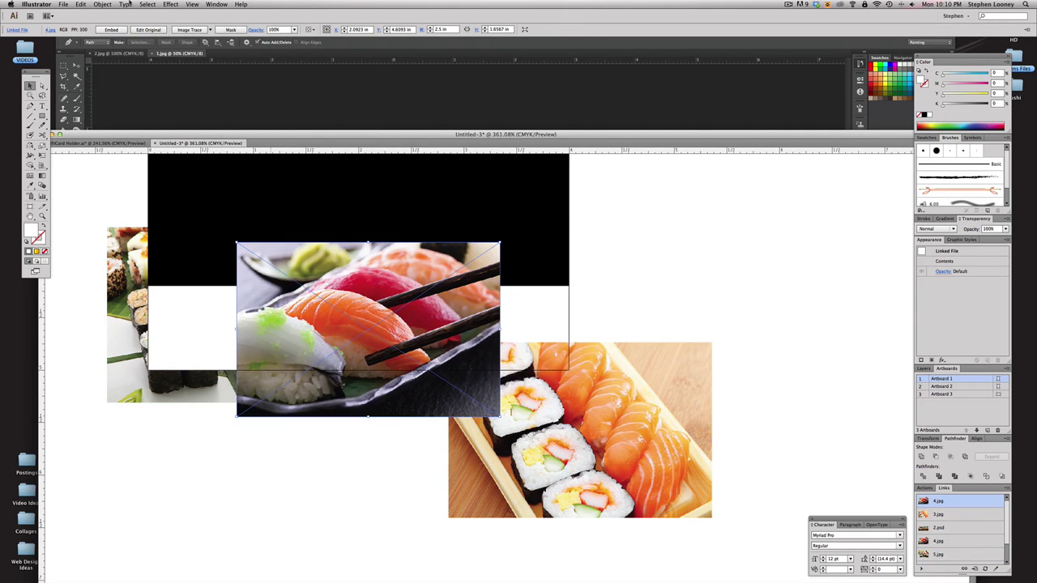
click(102, 4)
mouse_move(145, 23)
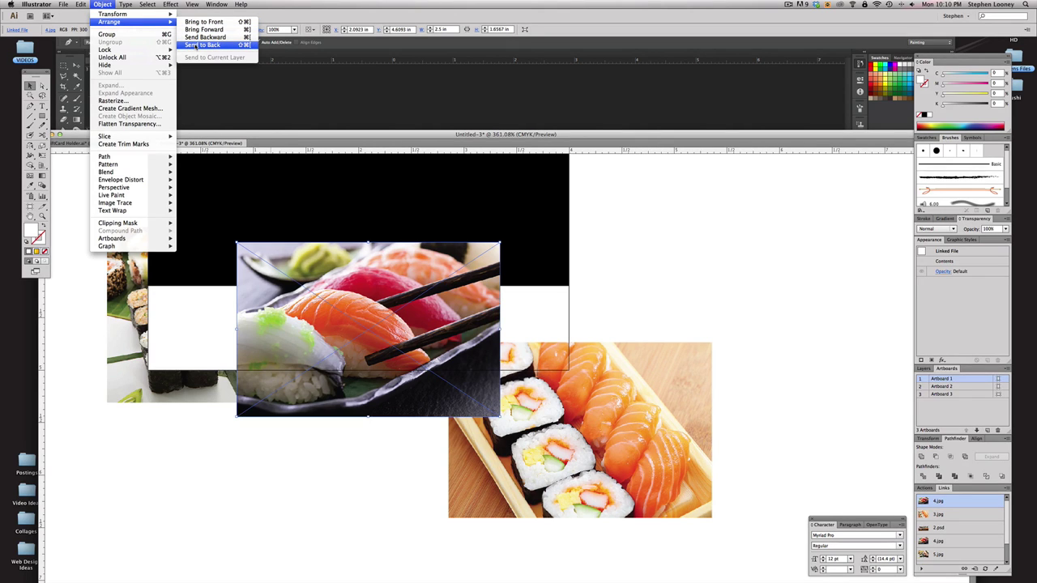
click(135, 4)
key(super+shift+[)
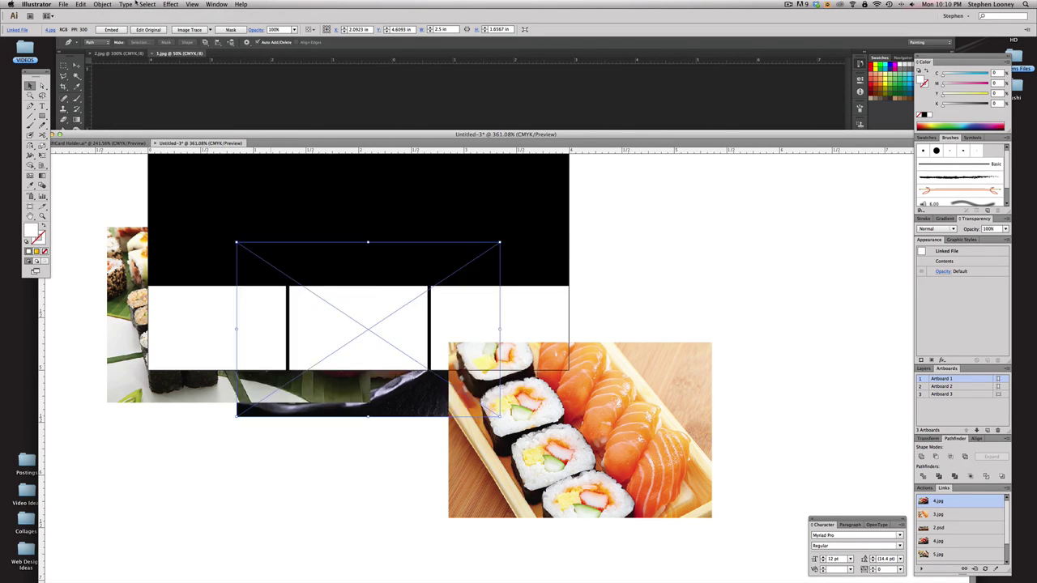
drag(591, 422, 517, 309)
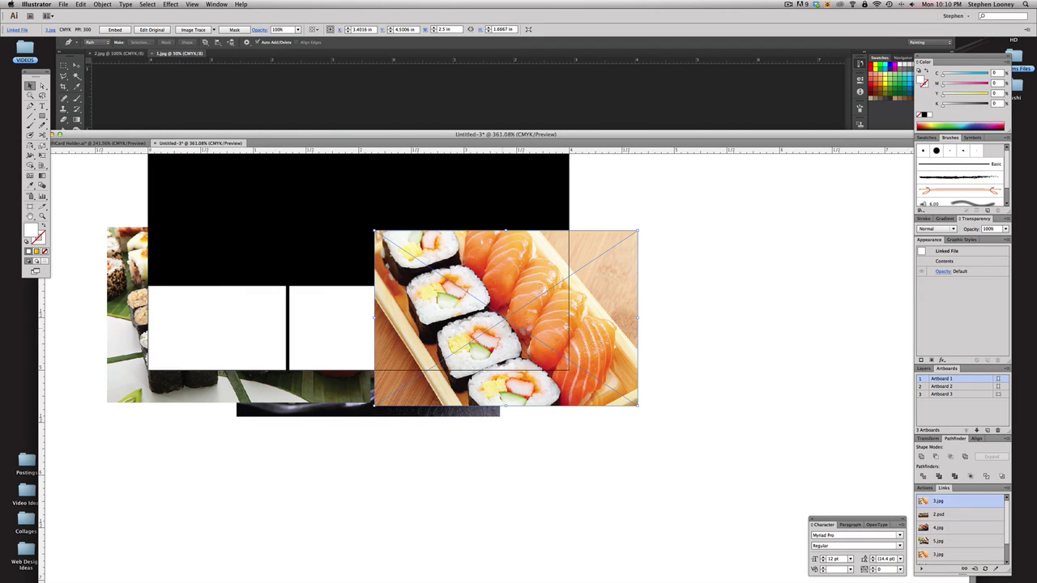
key(super+shift+bracketleft)
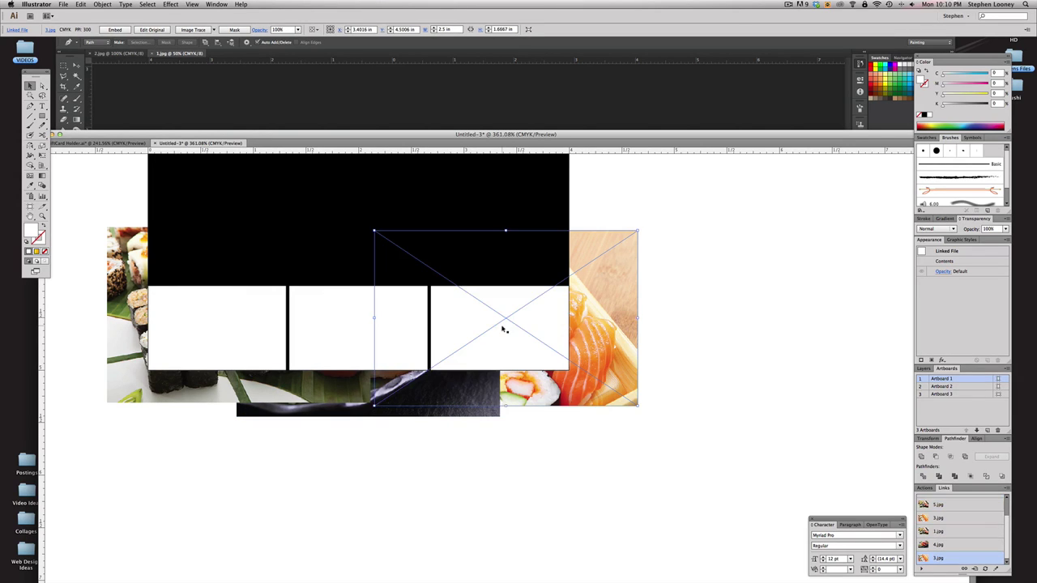
Swap the two images behind the row so 3.jpg sits behind the middle rectangle and 4.jpg behind the right one.
drag(601, 365, 680, 378)
key(super+minus)
drag(417, 359, 661, 333)
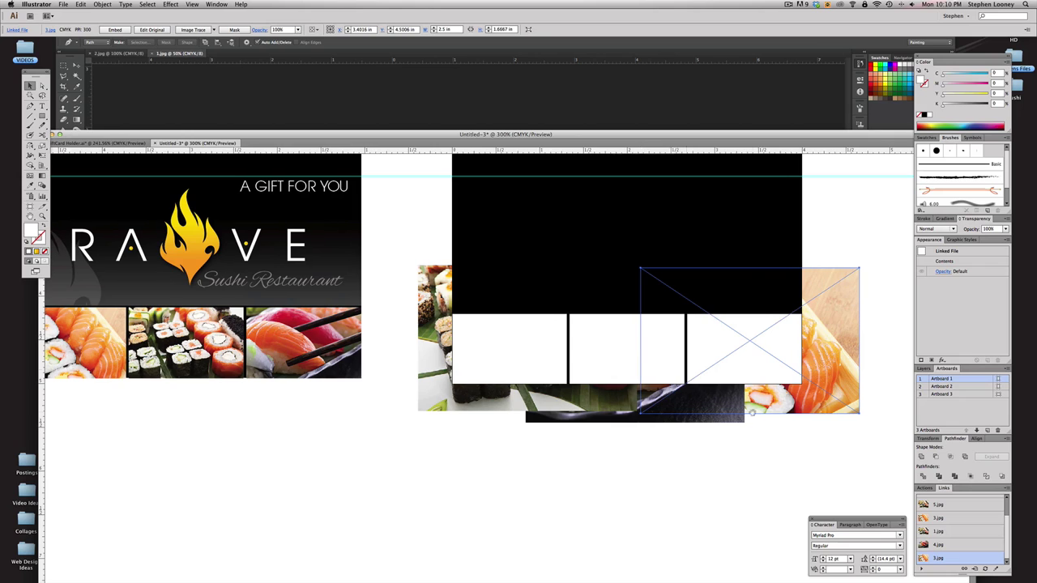
drag(812, 403, 579, 403)
drag(691, 411, 817, 411)
drag(591, 415, 689, 415)
click(650, 453)
drag(649, 453, 669, 494)
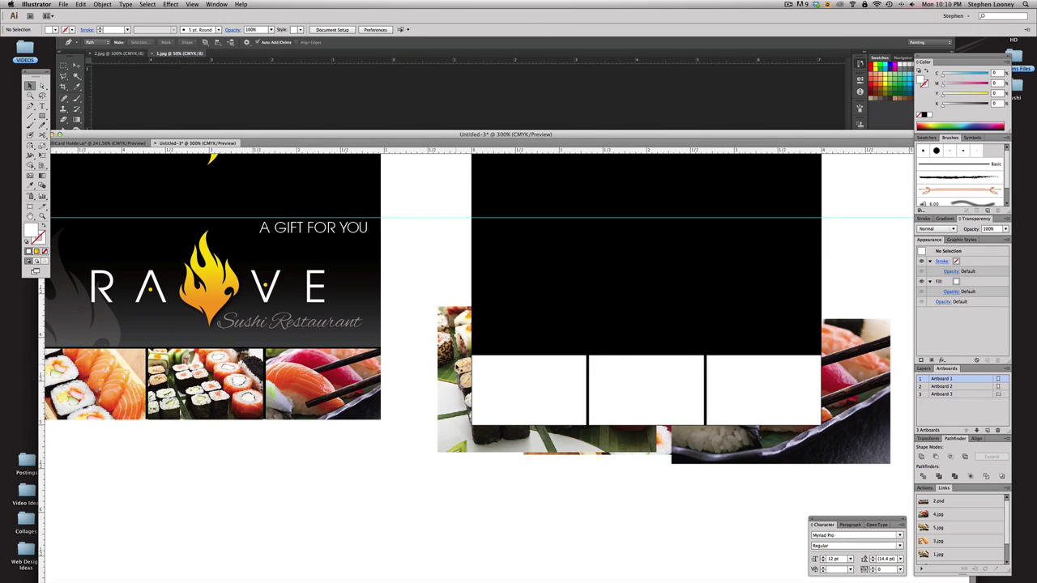
Undo the last change and move the 1.jpg image behind the middle white rectangle, leaving 3.jpg behind the first one.
key(super+z)
drag(452, 377, 564, 377)
drag(613, 466, 627, 466)
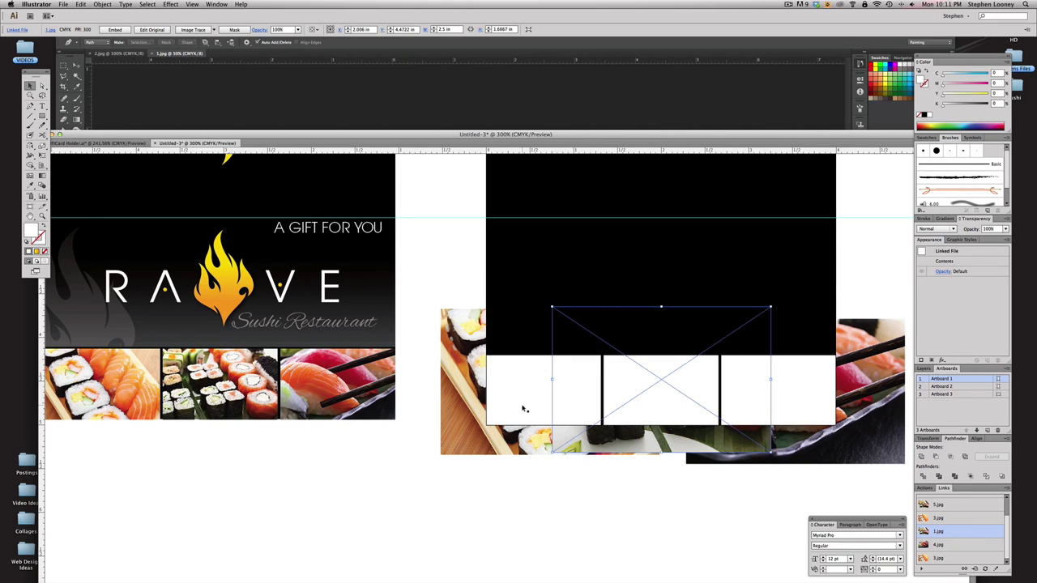
click(525, 441)
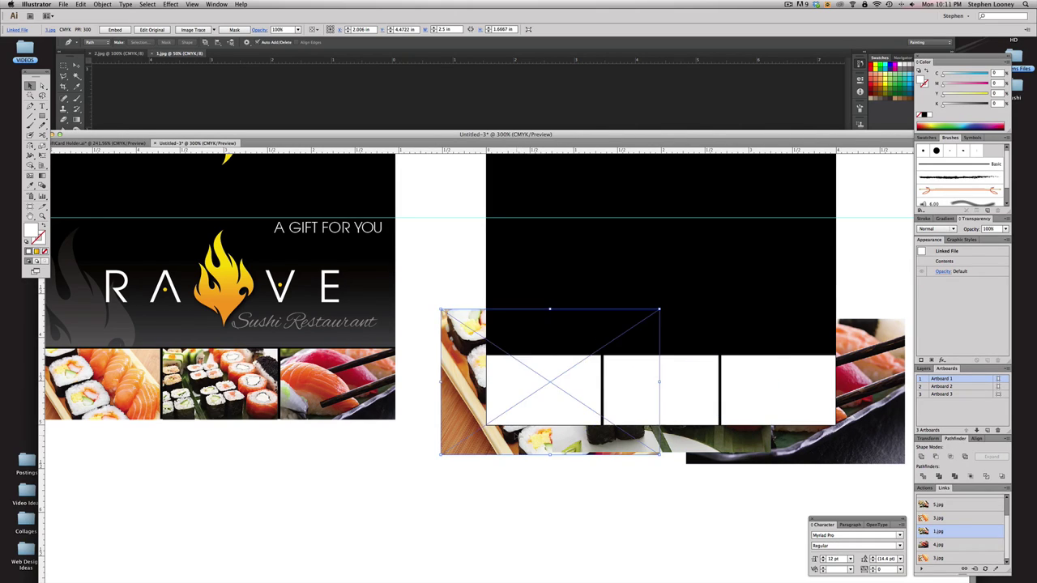
click(509, 491)
Clip the 3.jpg image to the first white rectangle with a clipping mask.
click(523, 393)
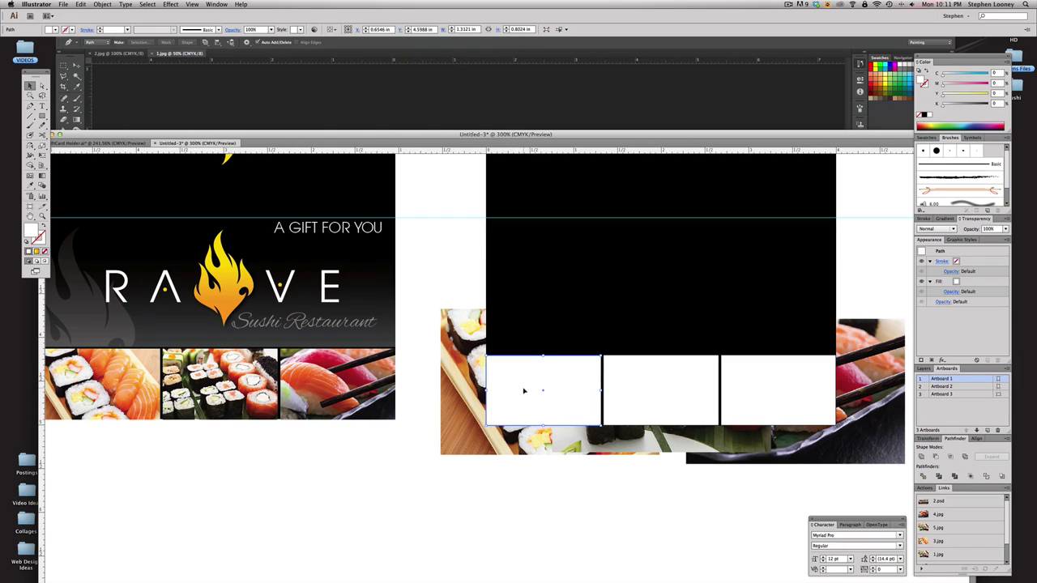
shift+click(463, 389)
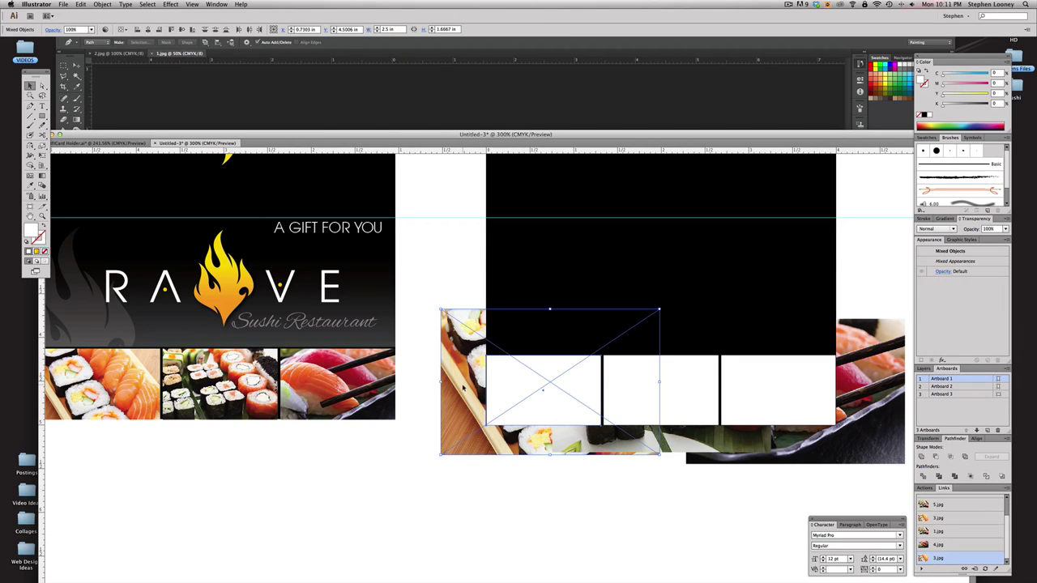
right_click(542, 378)
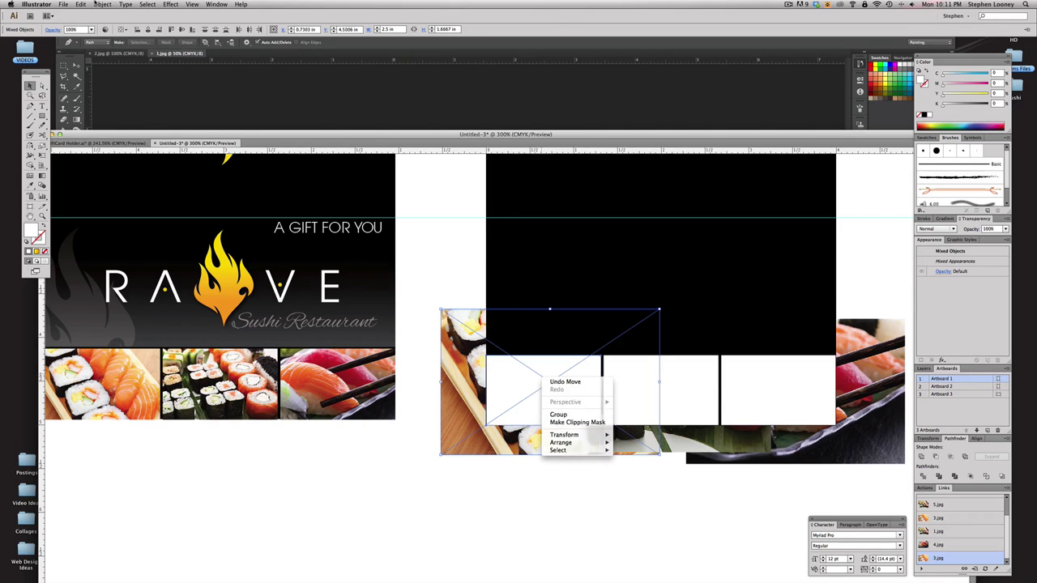
click(75, 4)
click(102, 4)
mouse_move(154, 223)
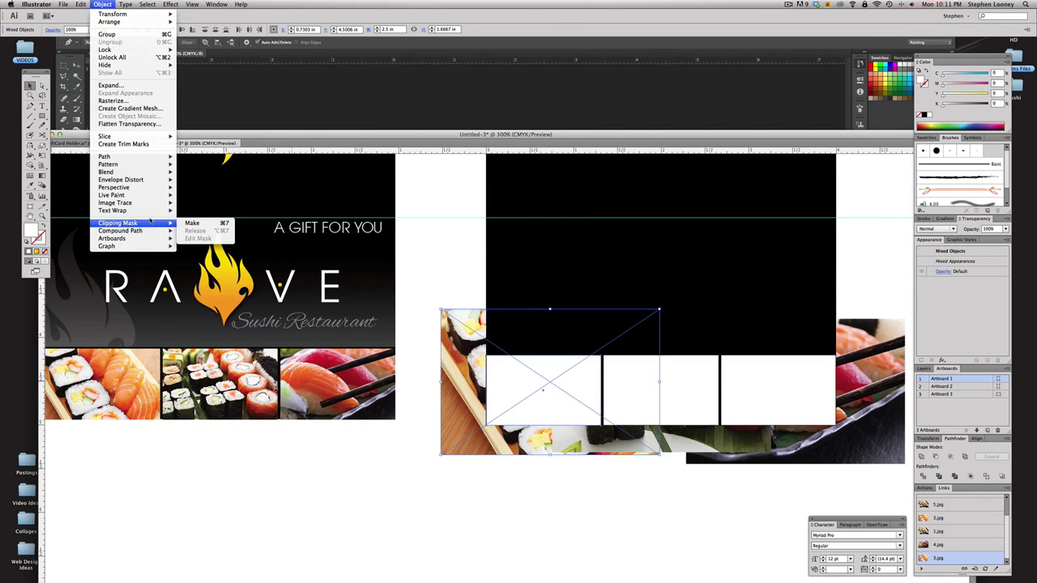
click(201, 223)
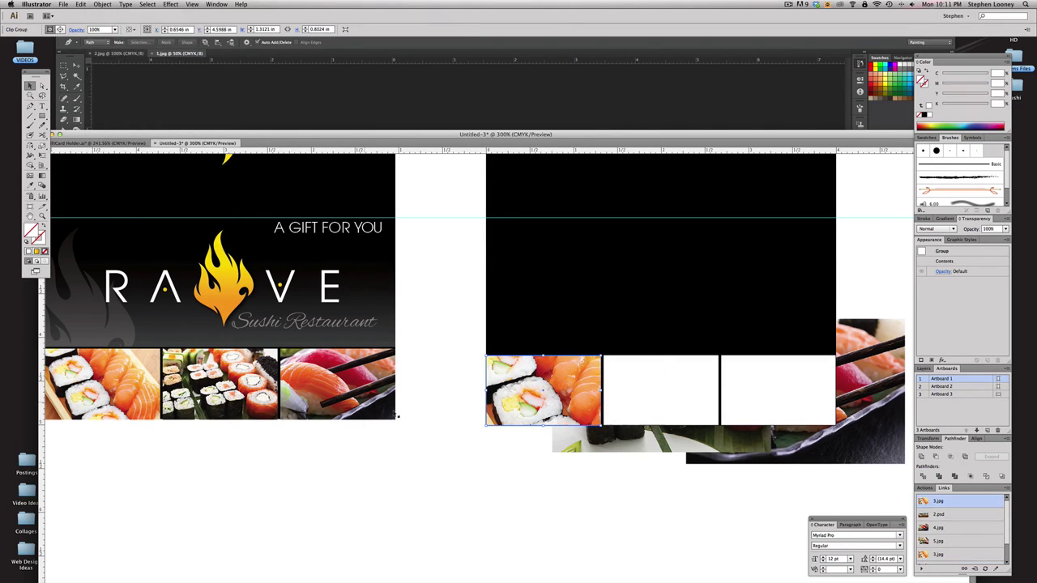
click(598, 493)
Make clipping masks that fit the 1.jpg image into the middle white rectangle and the 4.jpg image into the right one.
click(632, 415)
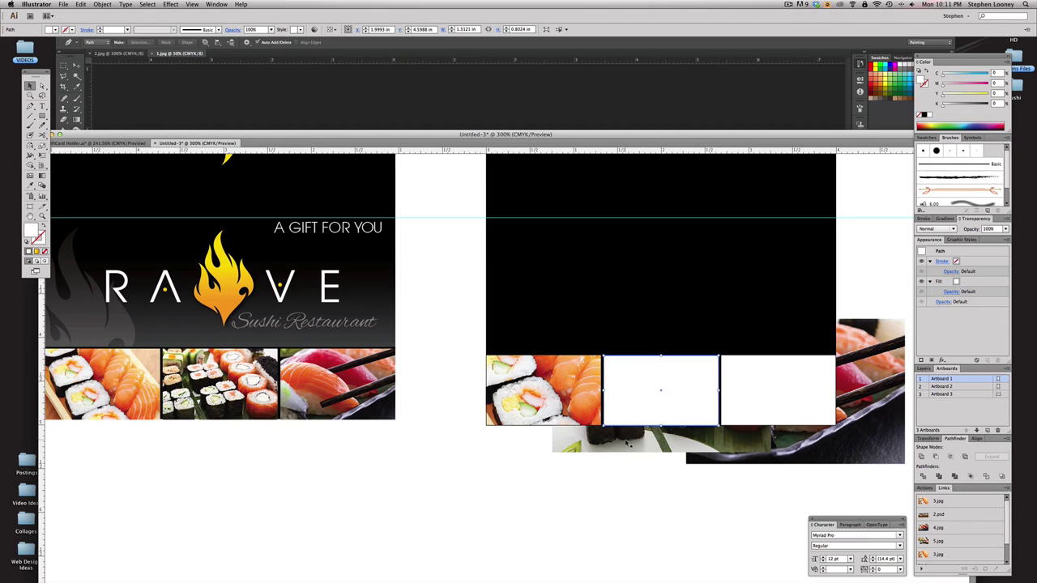
shift+click(628, 443)
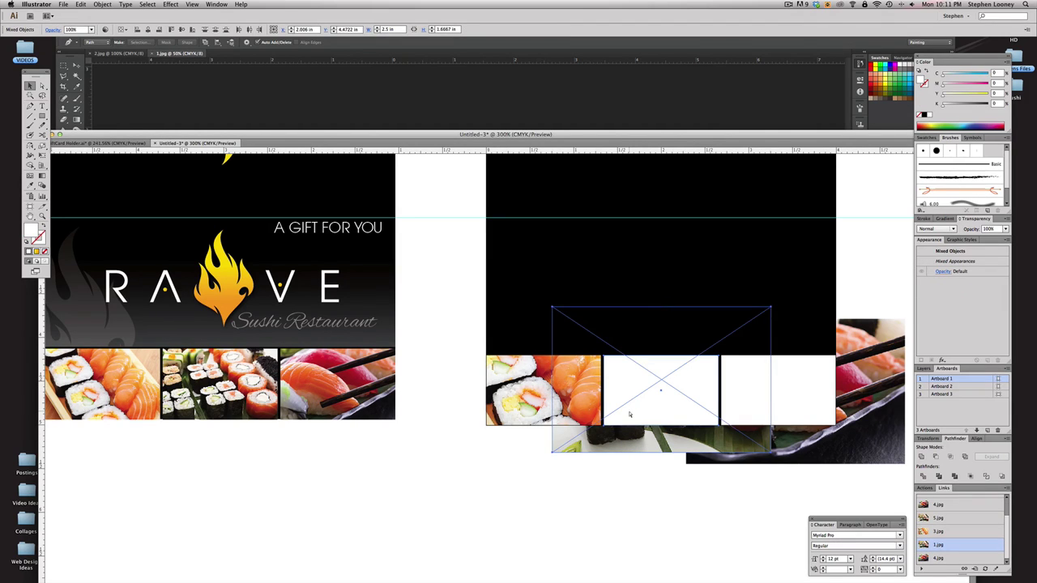
key(super+7)
click(762, 408)
shift+click(768, 438)
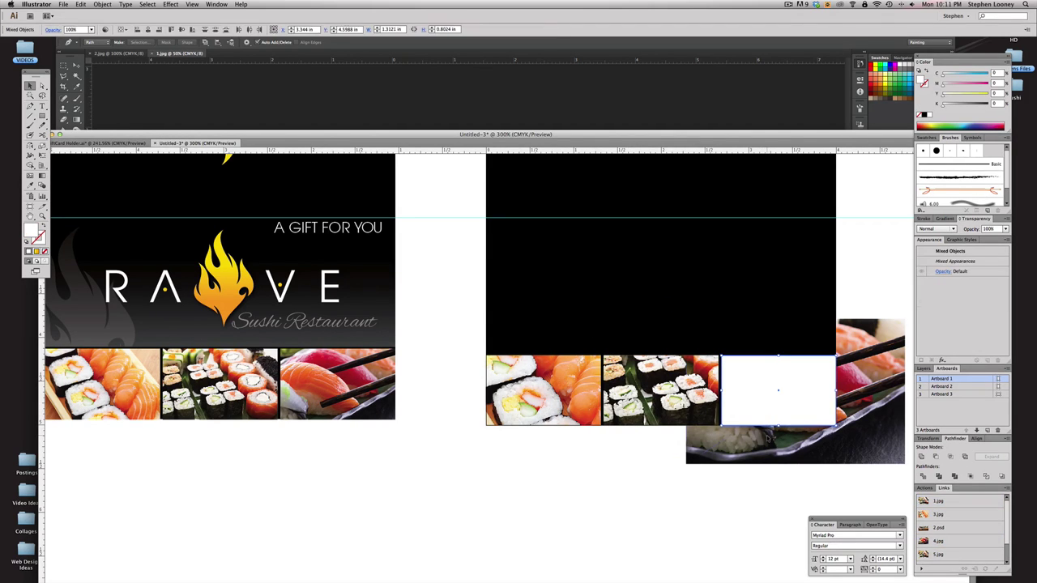
key(super+7)
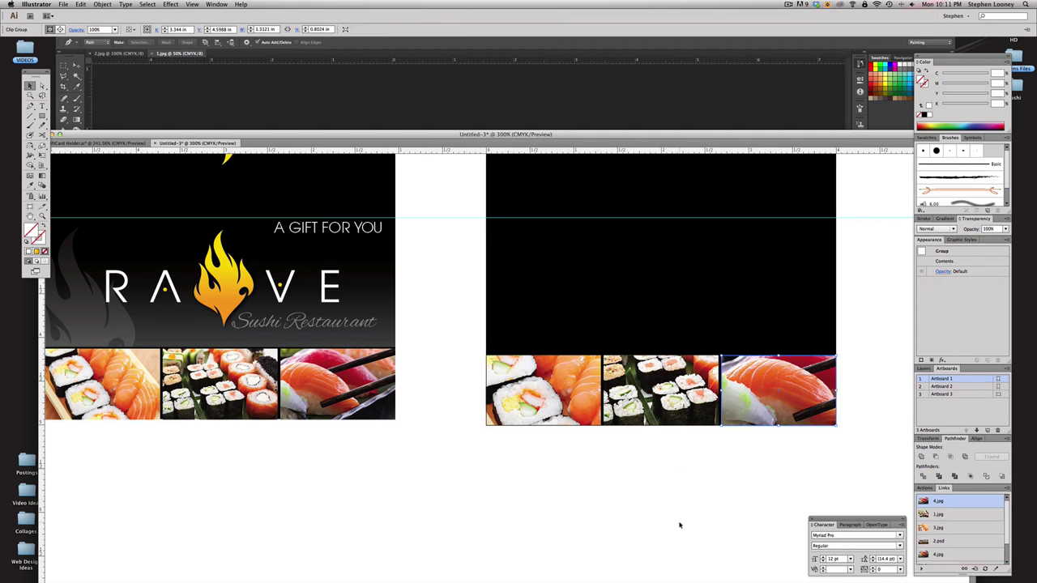
click(678, 524)
Scale down the 3.jpg image inside its mask and shift it slightly to match the first photo of the original holder.
scroll(572, 429, up, 5)
drag(595, 509, 602, 511)
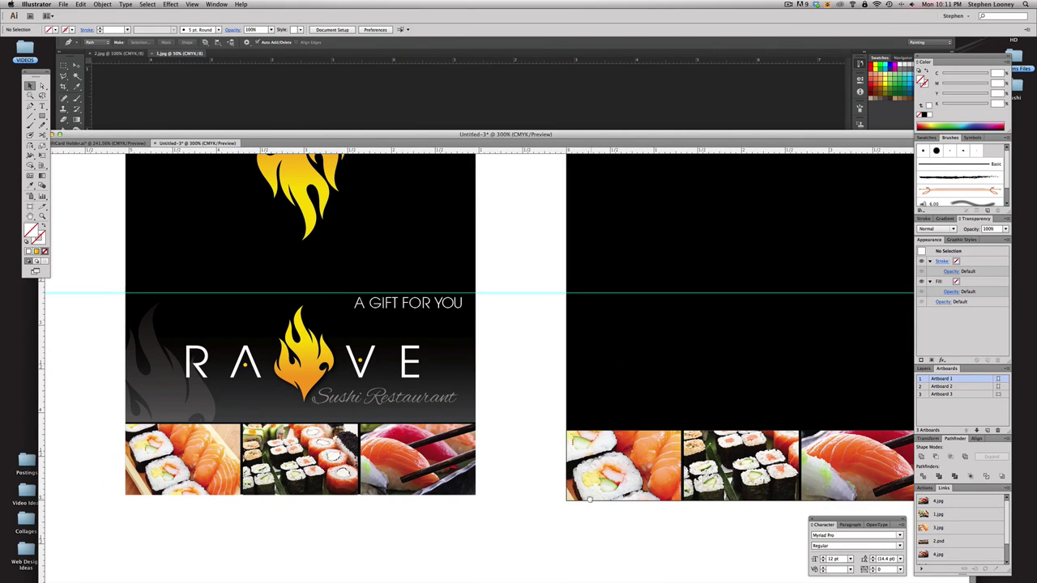
drag(611, 452, 590, 448)
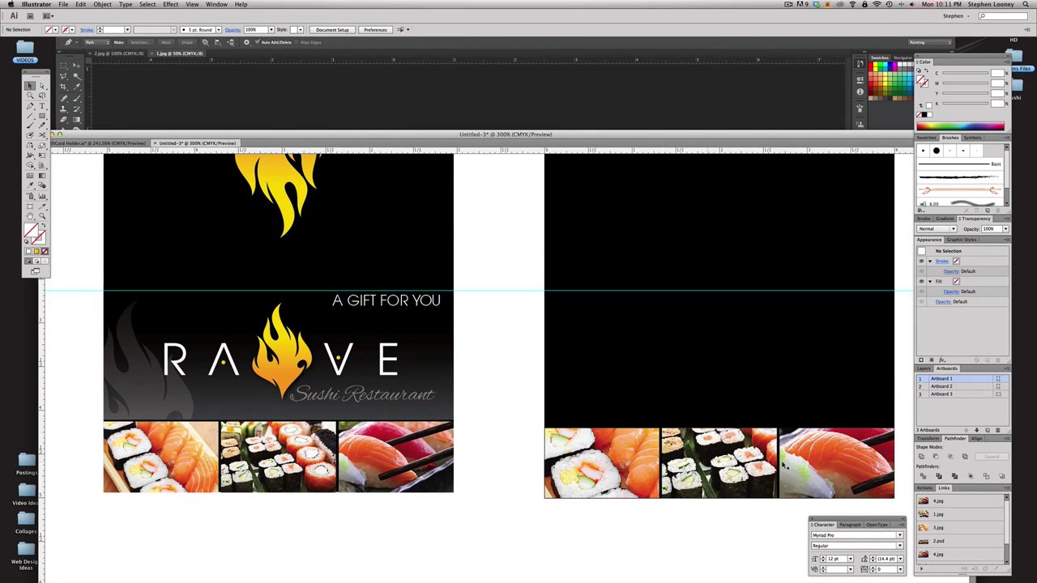
scroll(811, 459, down, 2)
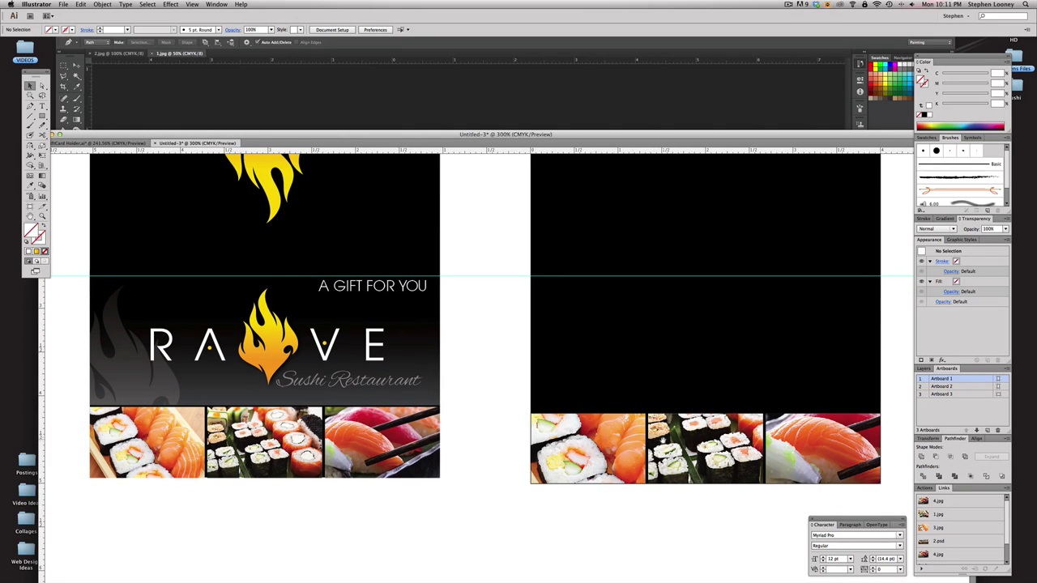
scroll(664, 441, left, 2)
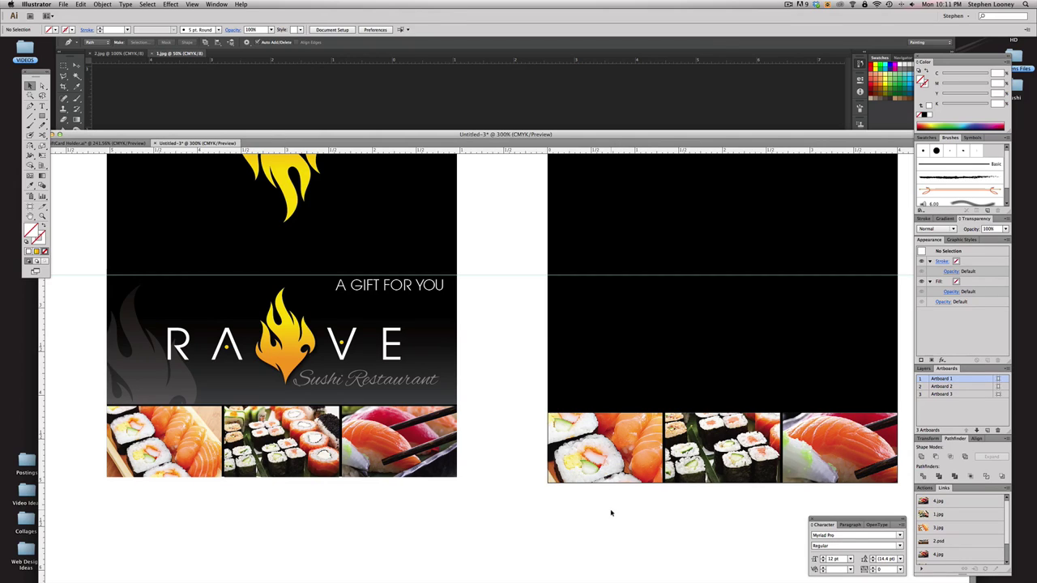
key(a)
click(637, 419)
key(e)
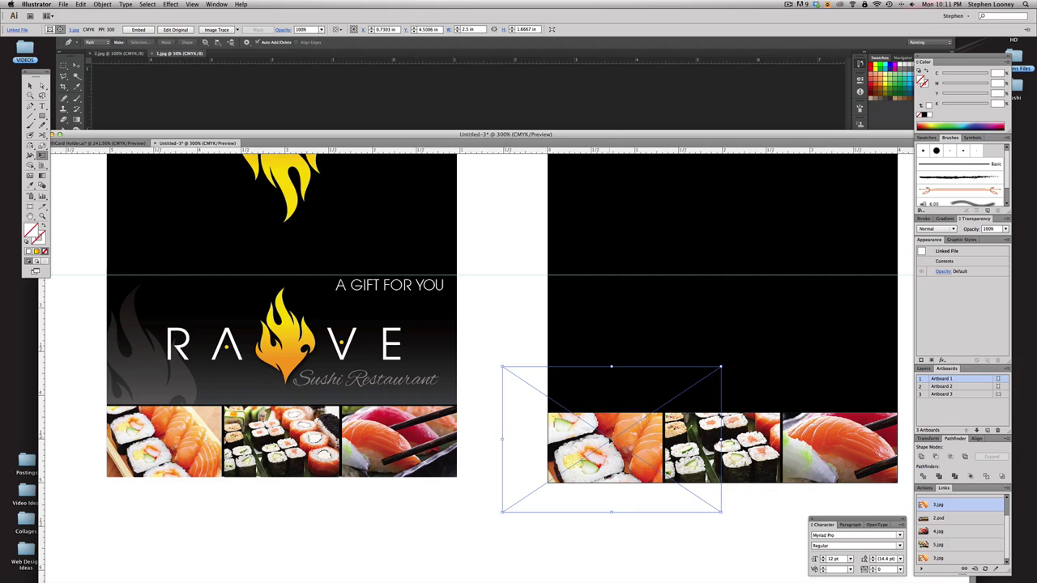
drag(721, 368, 688, 390)
drag(642, 435, 638, 443)
Scale the 1.jpg image inside the middle mask to about 1.95 by 1.3 in, matching the original holder.
drag(729, 491, 686, 489)
key(a)
click(681, 459)
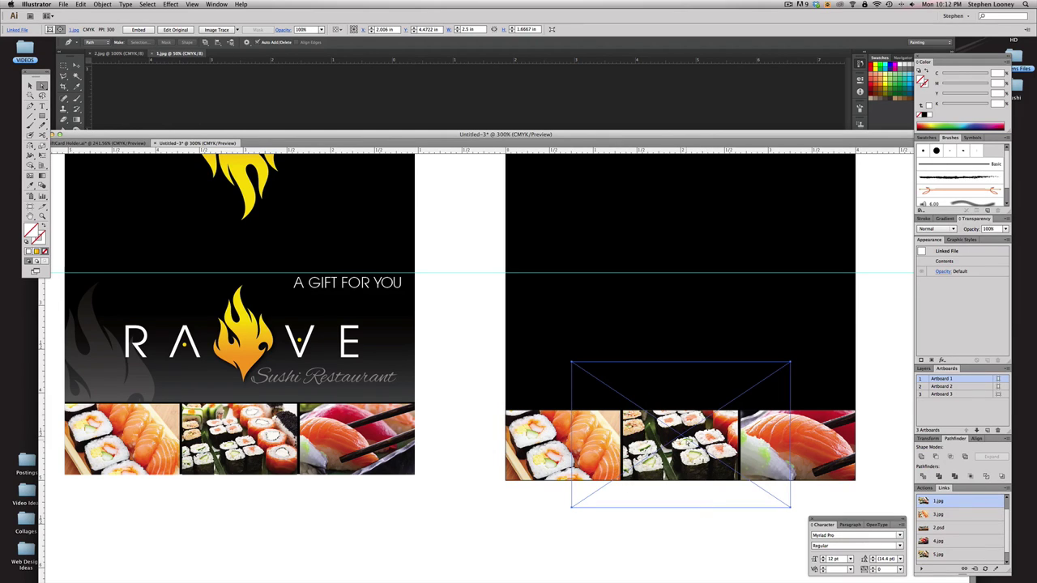
click(696, 556)
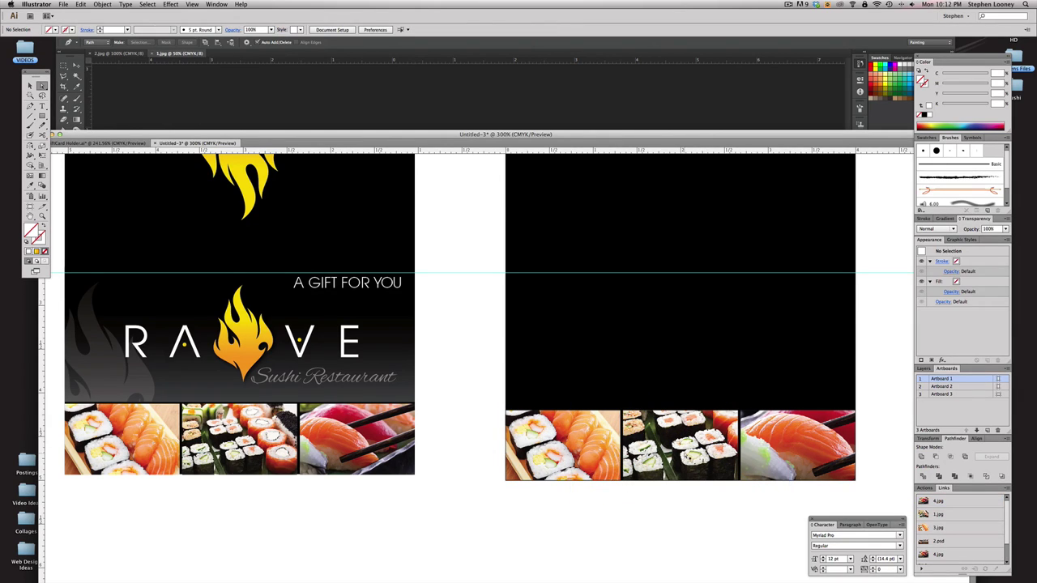
click(687, 443)
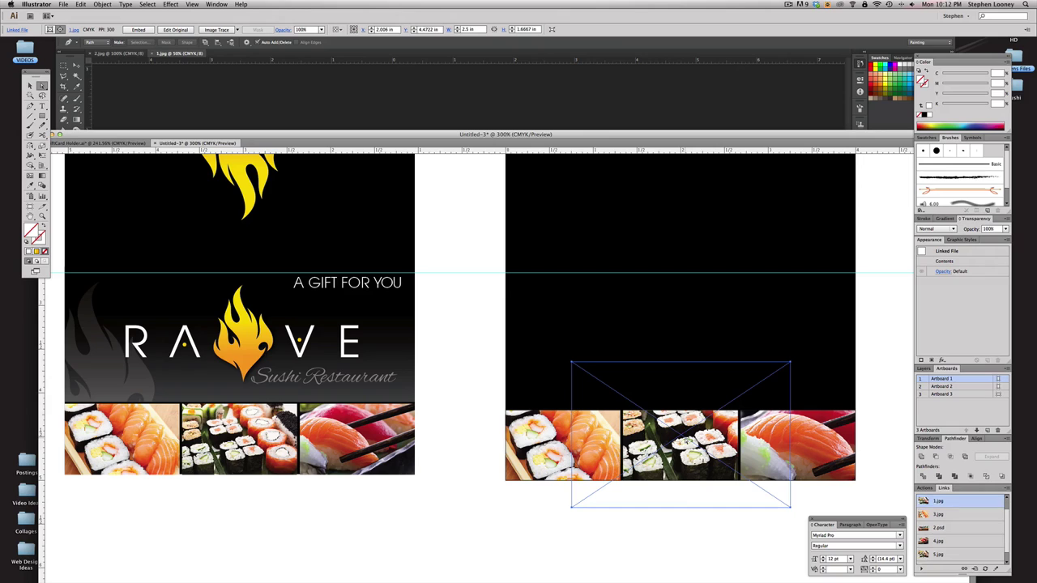
key(e)
drag(791, 362, 714, 429)
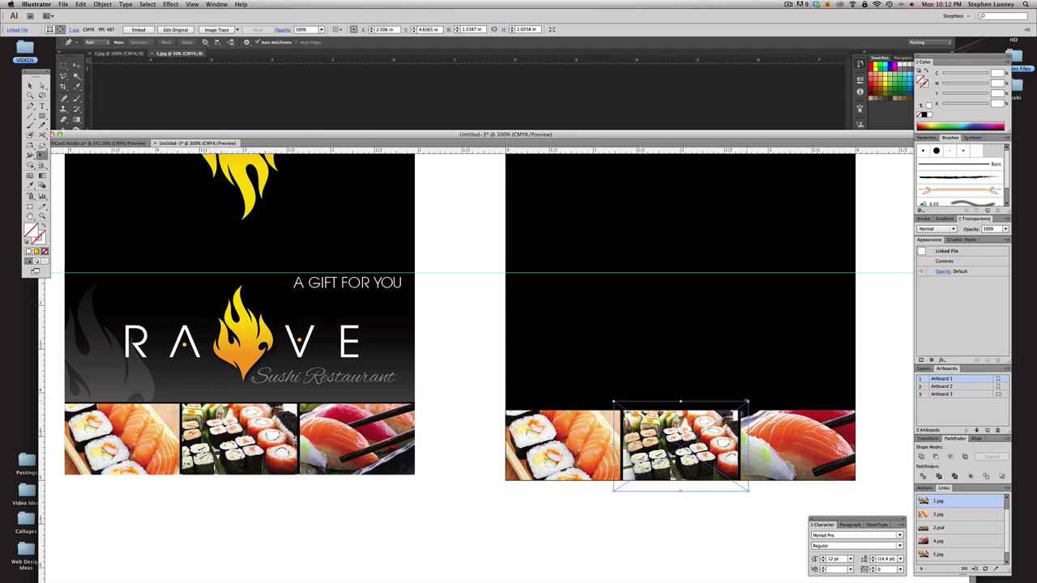
drag(749, 401, 764, 392)
Scale down the 4.jpg image inside the right mask and shift it left to match the original holder's third photo.
drag(747, 460, 645, 460)
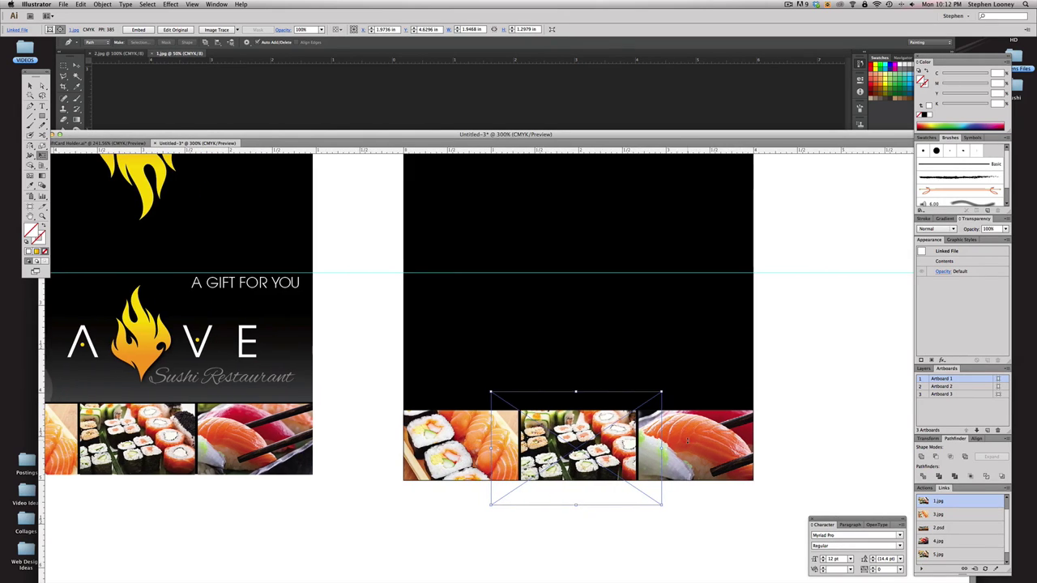
key(a)
click(697, 452)
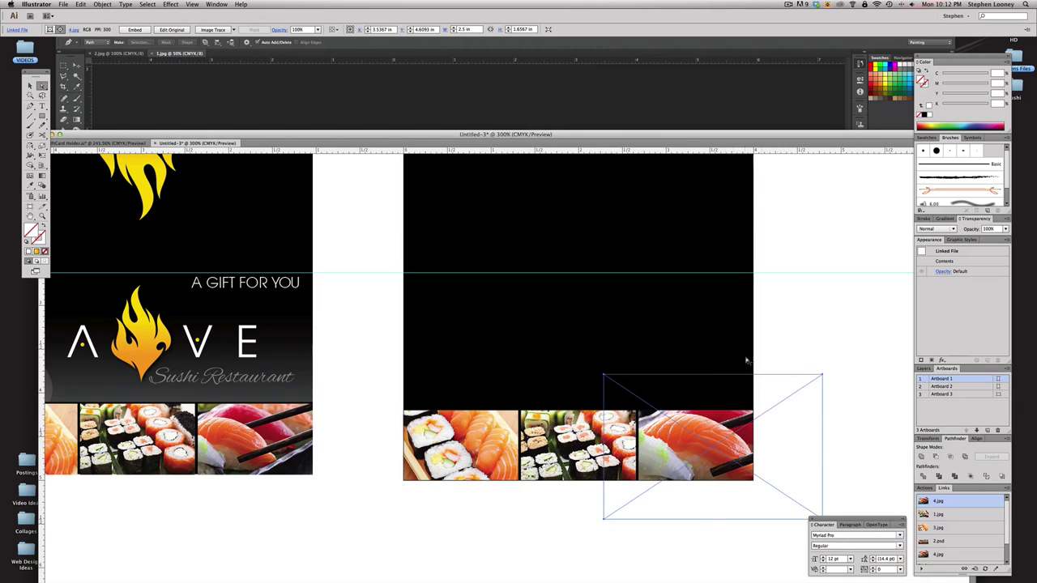
key(e)
drag(821, 374, 779, 401)
drag(736, 430, 722, 430)
key(a)
click(597, 484)
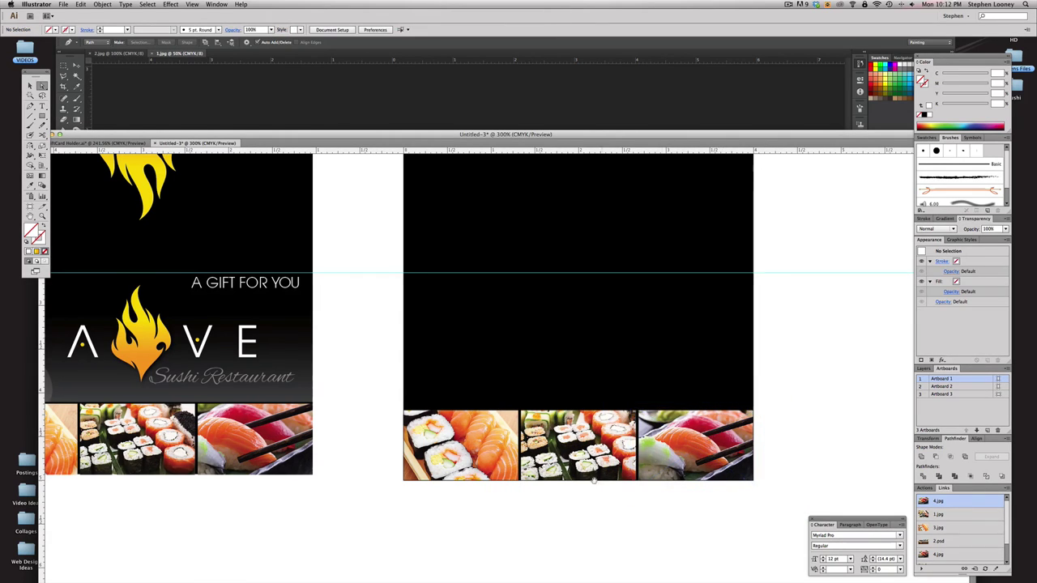
Draw a gradient-filled rectangle about 4 by 1.53 in on the black panel, from the guide down to the photo row.
drag(597, 484, 720, 491)
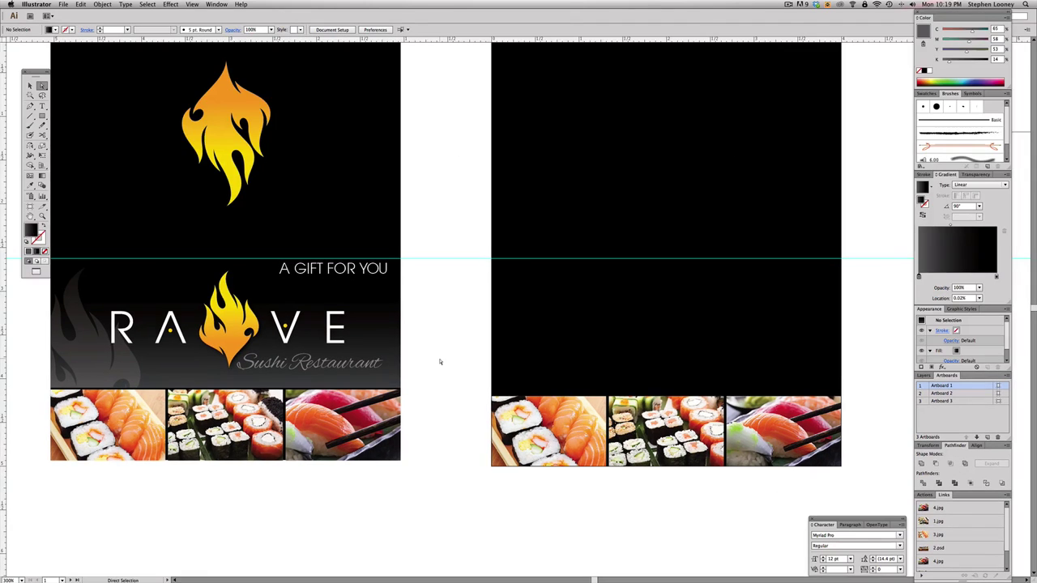
scroll(444, 362, left, 1)
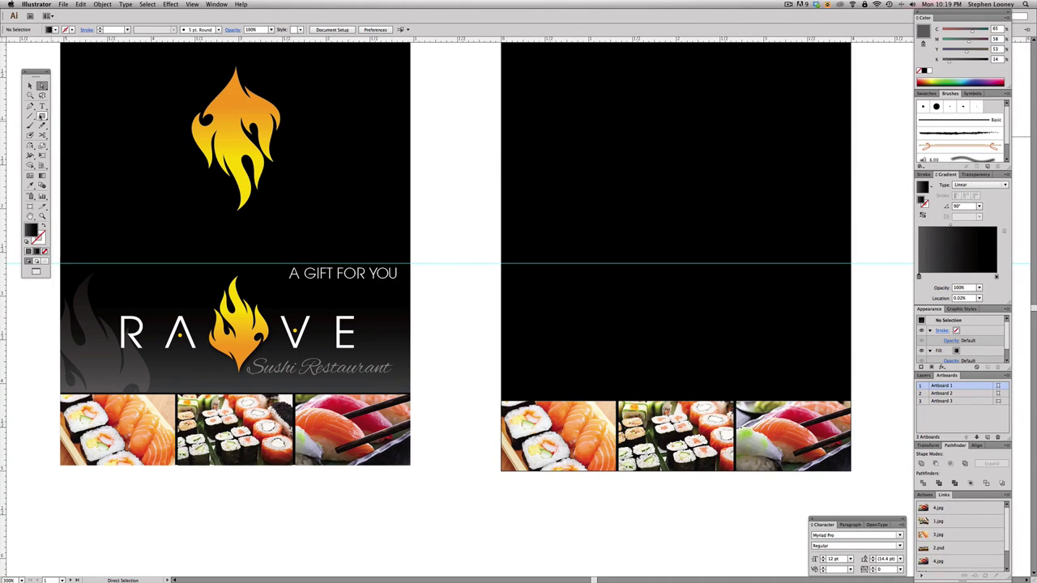
click(41, 118)
mouse_move(501, 291)
mouse_down()
mouse_move(586, 341)
mouse_move(785, 377)
mouse_move(847, 381)
mouse_move(846, 357)
mouse_move(849, 399)
mouse_up()
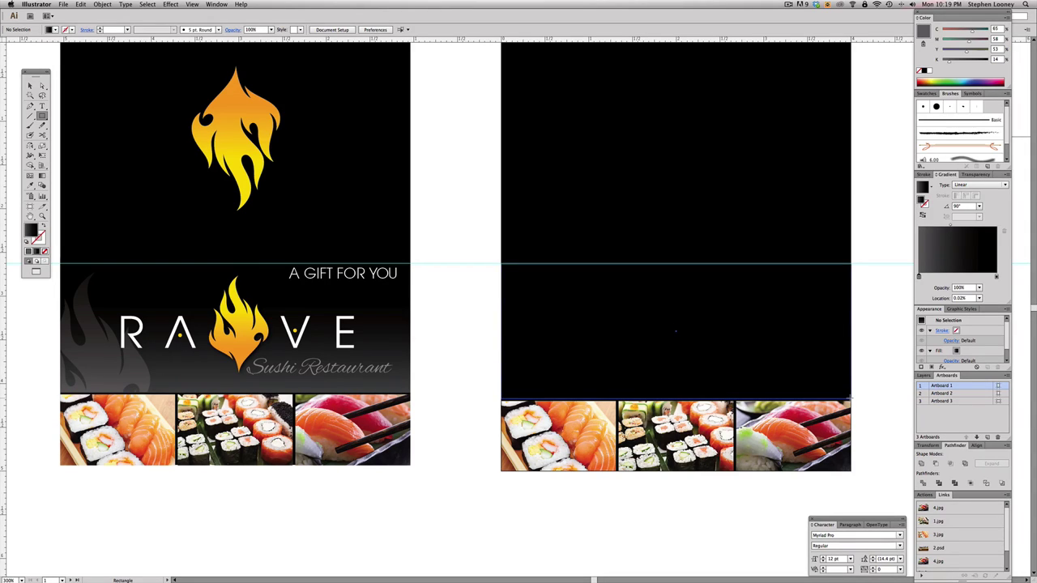
drag(850, 398, 850, 398)
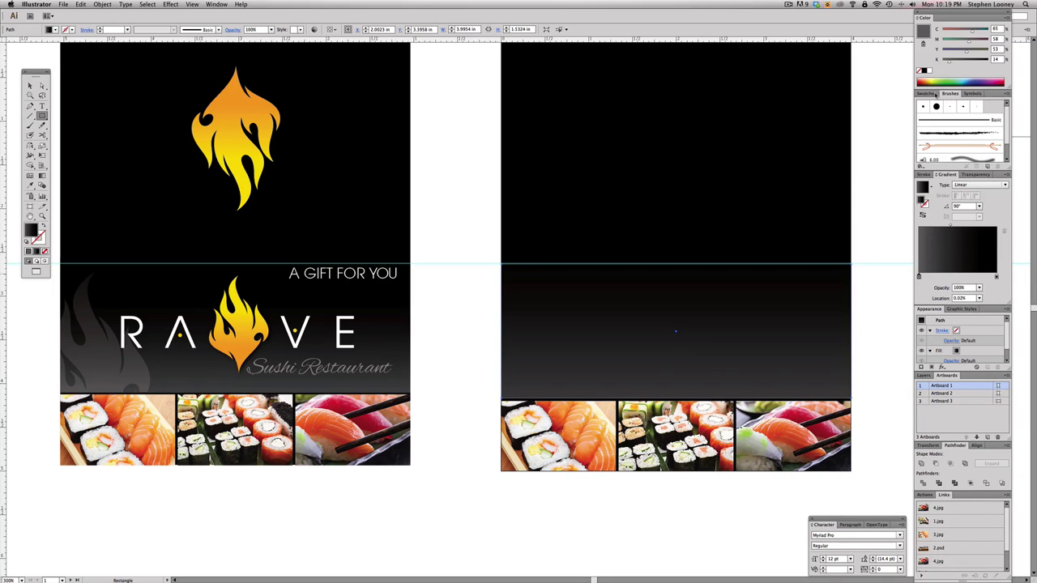
Recolor the rectangle's lighter gradient stop to C 64, M 58, Y 57, K 16 and deselect the rectangle.
drag(933, 75, 920, 276)
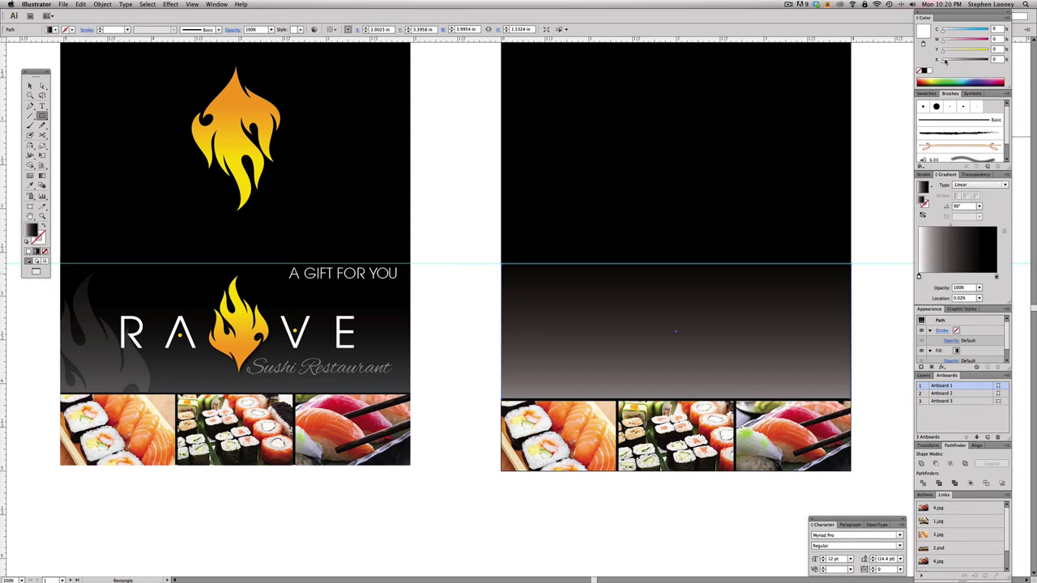
drag(944, 60, 960, 60)
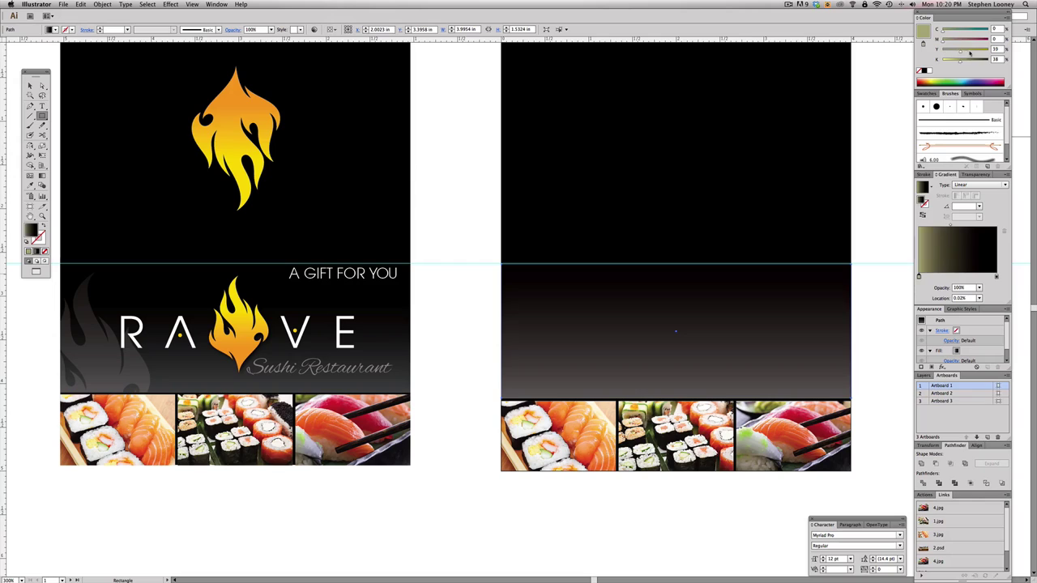
drag(944, 52, 973, 51)
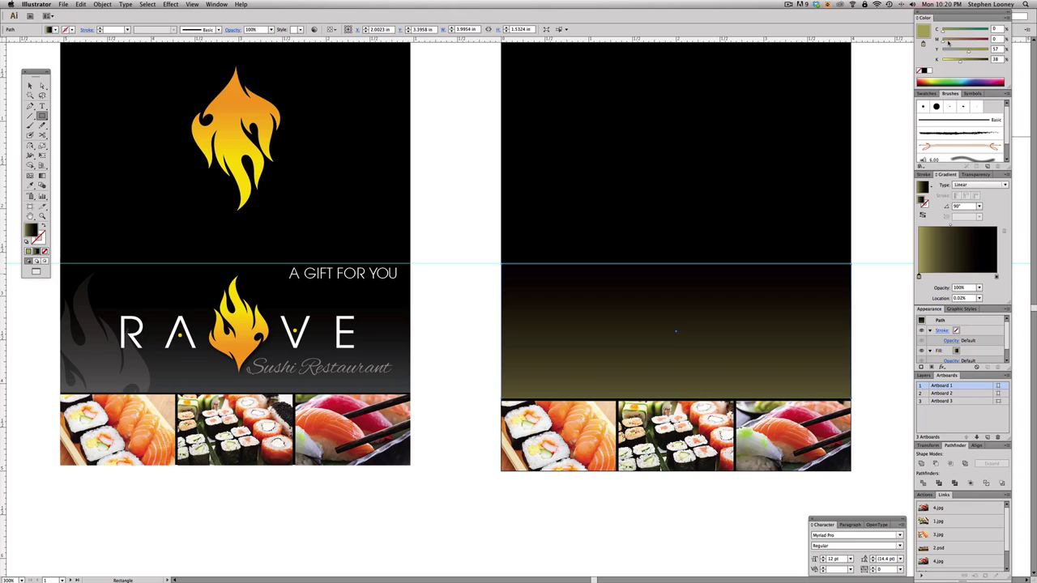
drag(948, 43, 970, 31)
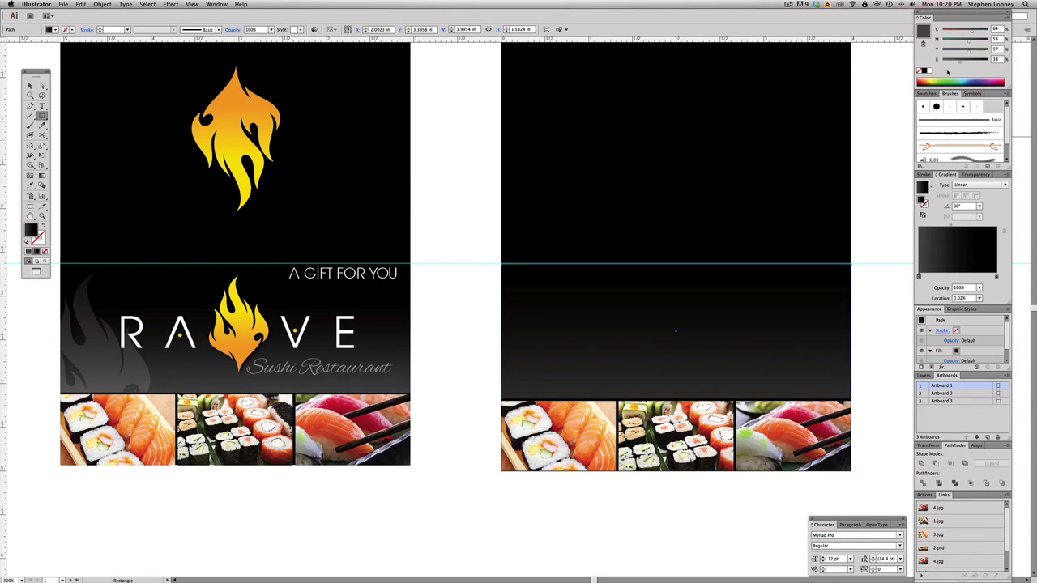
drag(961, 62, 949, 63)
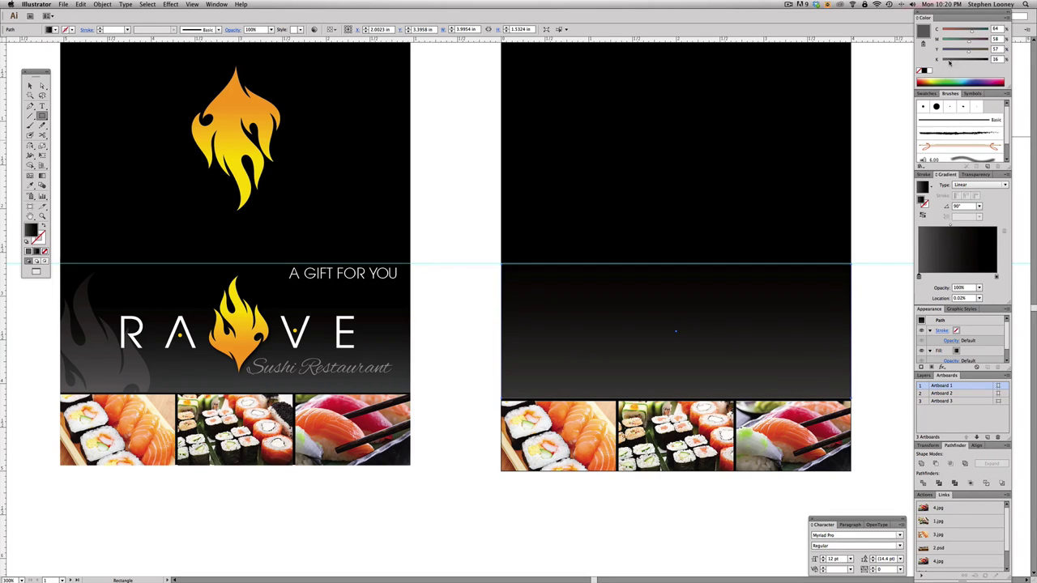
click(29, 85)
click(449, 196)
drag(487, 231, 488, 229)
click(636, 347)
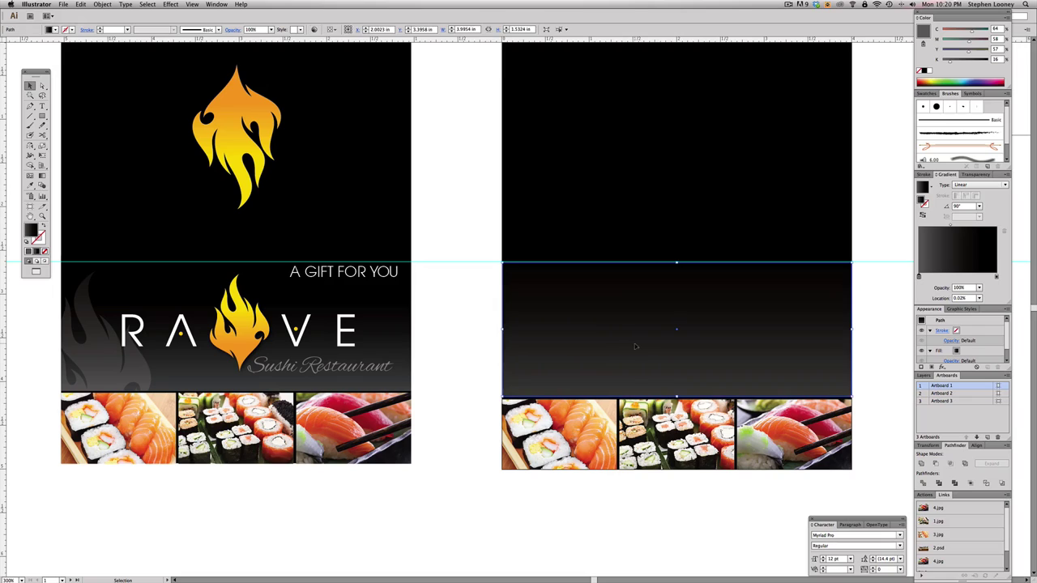
key(Delete)
key(super+z)
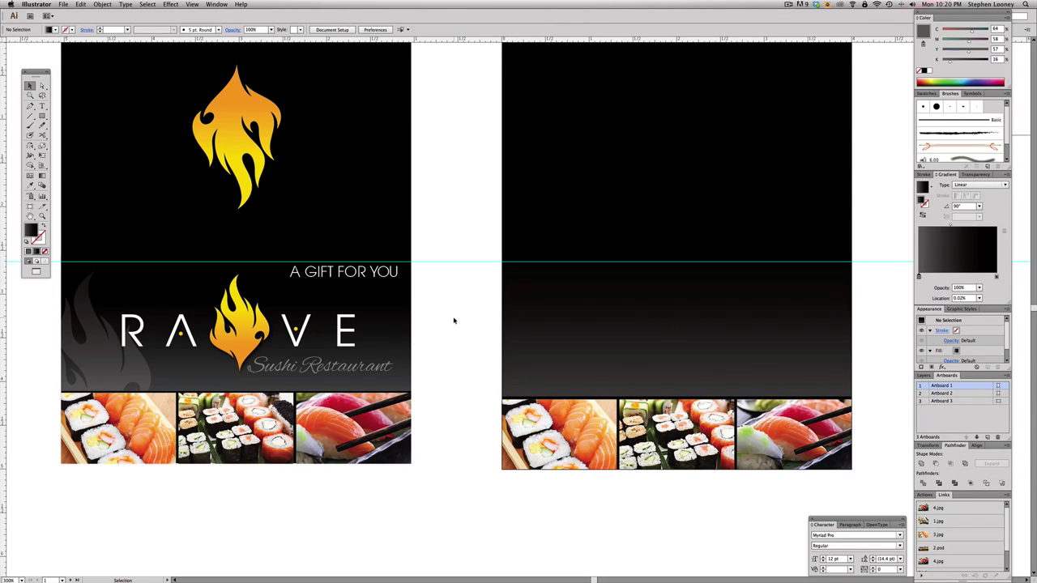
drag(495, 360, 851, 467)
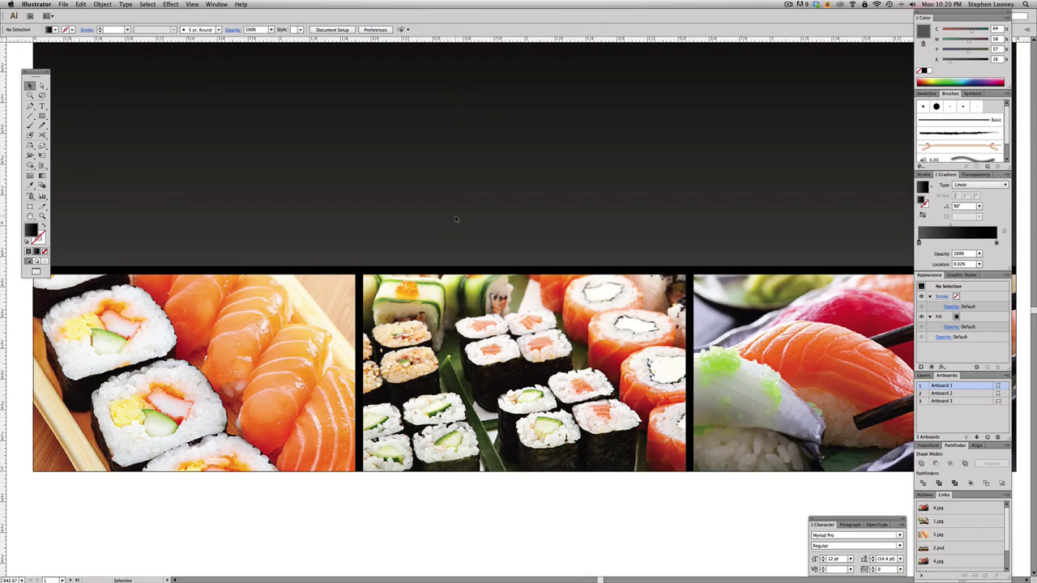
Lock the black and gradient background pieces behind the logo on the original gift card holder.
click(455, 218)
alt+super+click(486, 318)
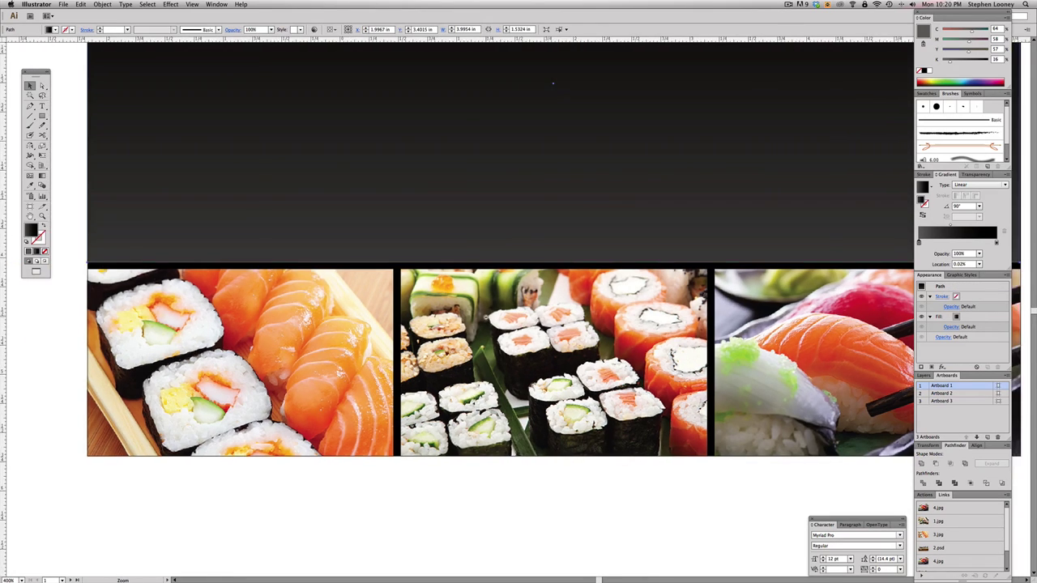
alt+super+click(487, 317)
alt+super+click(487, 317)
alt+super+click(486, 318)
drag(368, 188, 497, 306)
click(433, 195)
click(264, 344)
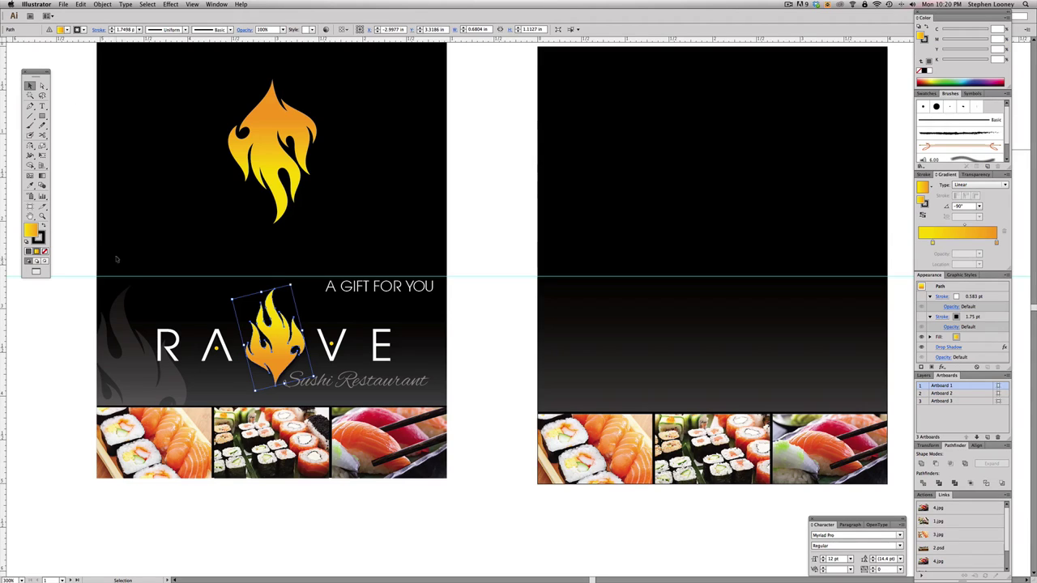
drag(79, 170, 506, 235)
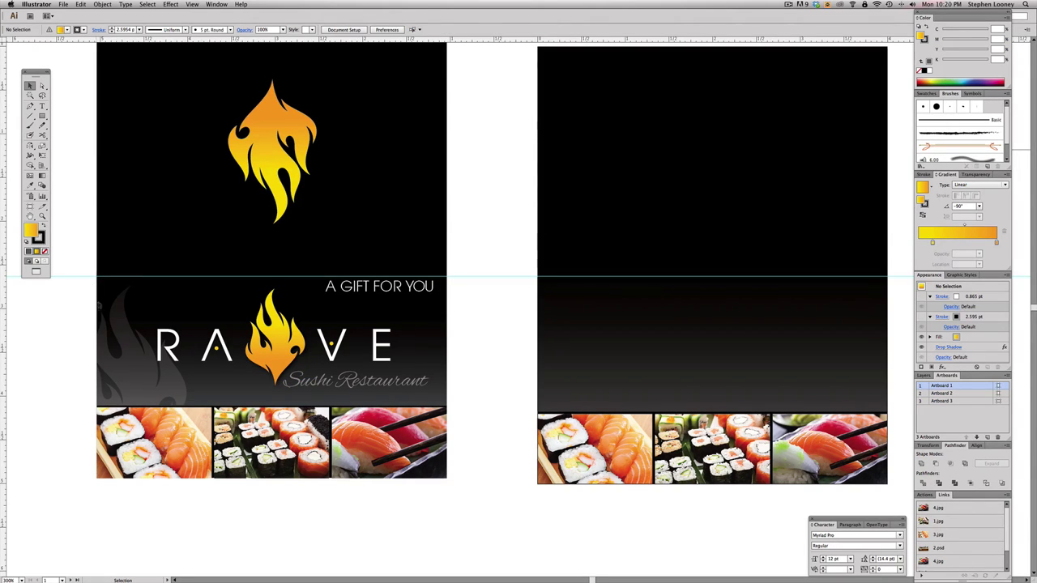
click(120, 333)
key(super+2)
drag(126, 293, 296, 350)
key(super+z)
key(super+2)
Group the lettering, flame and Sushi Restaurant tagline of the original holder's logo.
drag(184, 304, 413, 332)
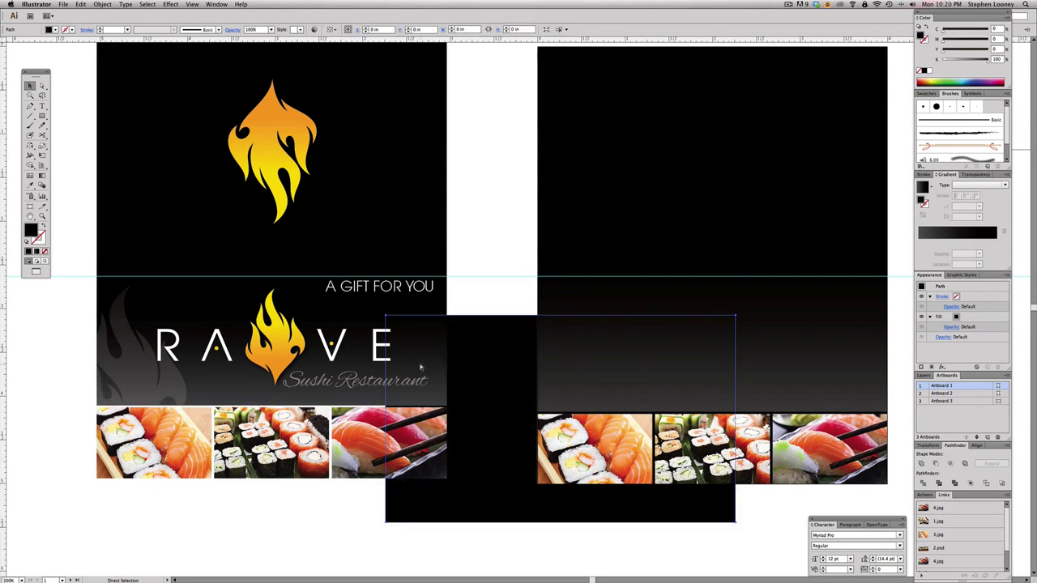
key(super+z)
drag(415, 369, 437, 389)
key(super+g)
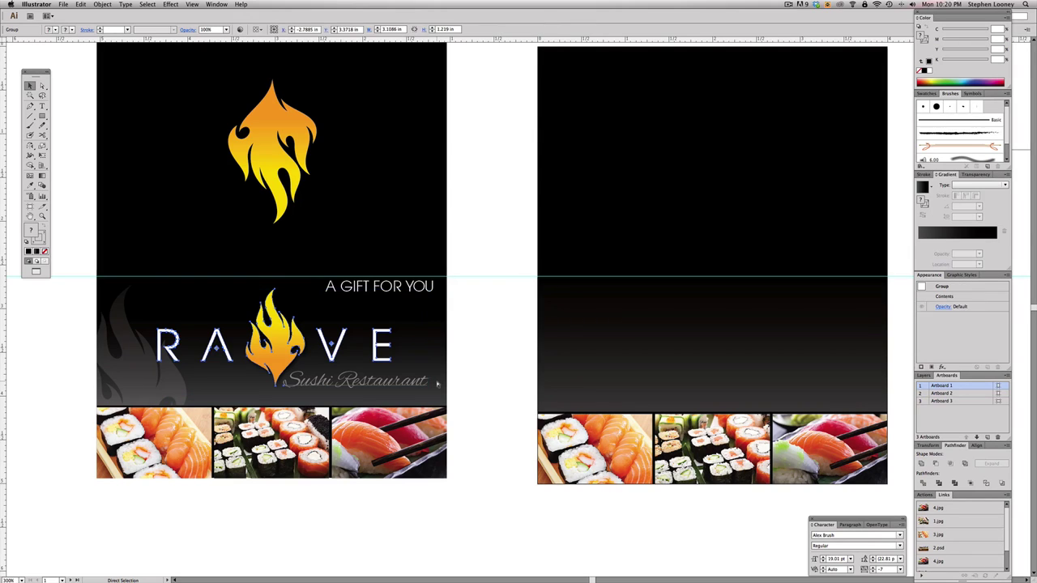
Duplicate the grouped logo onto the new holder's gradient panel, matching the original placement, and bring it to the front.
scroll(314, 350, down, 3)
scroll(315, 350, right, 2)
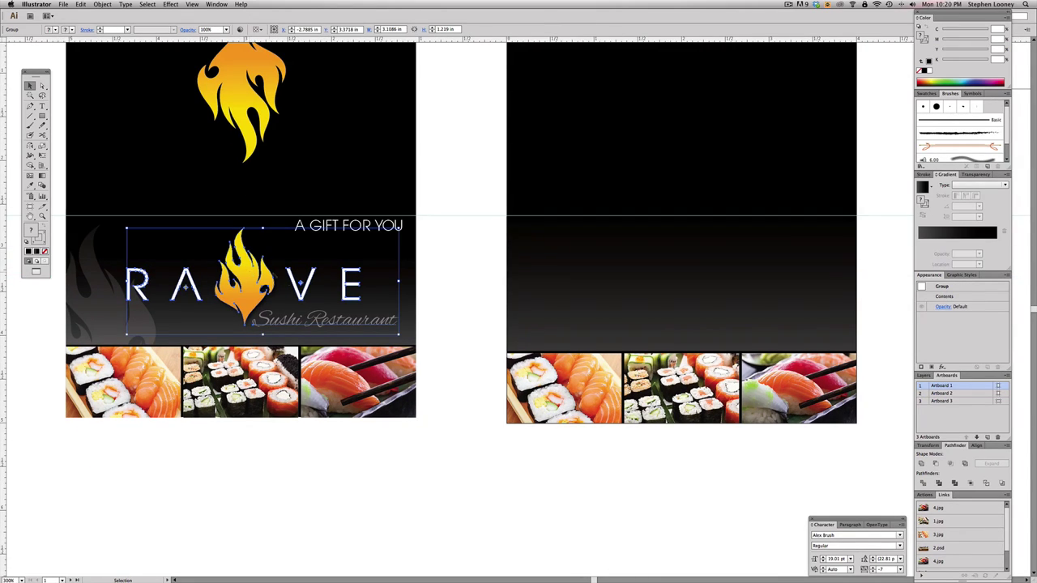
scroll(454, 251, up, 2)
scroll(454, 251, left, 1)
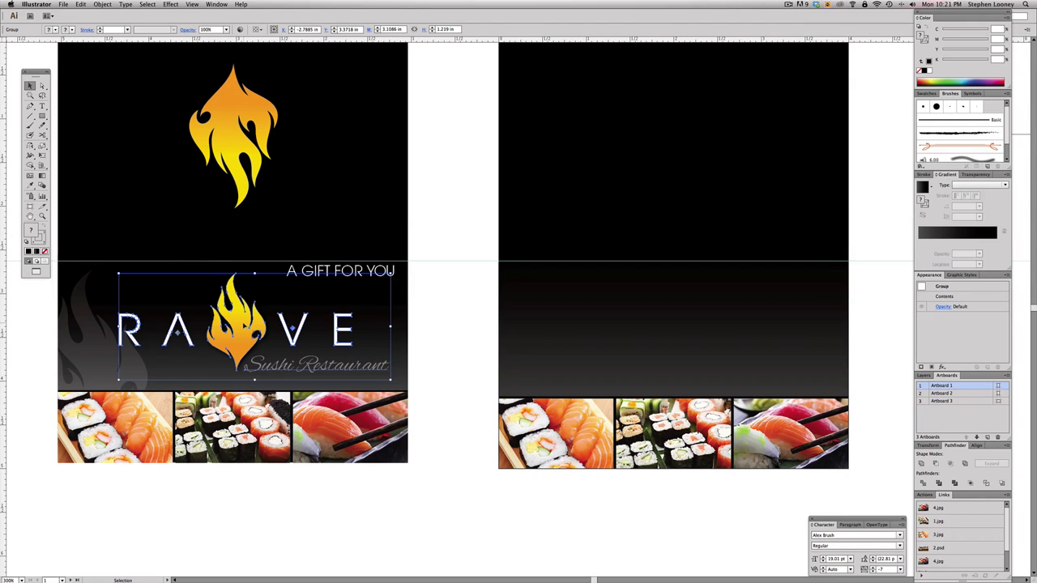
drag(238, 324, 671, 327)
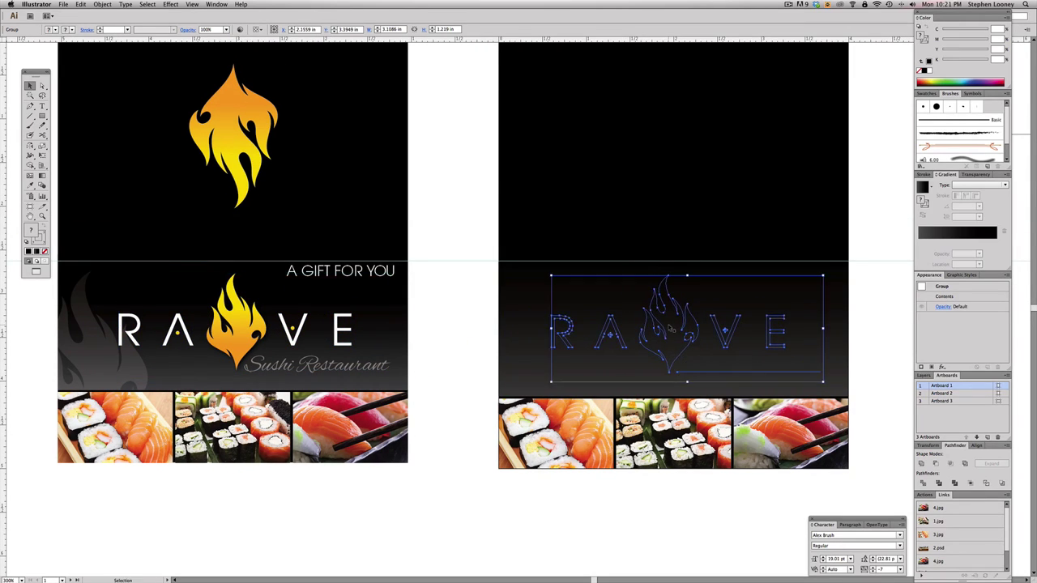
click(104, 4)
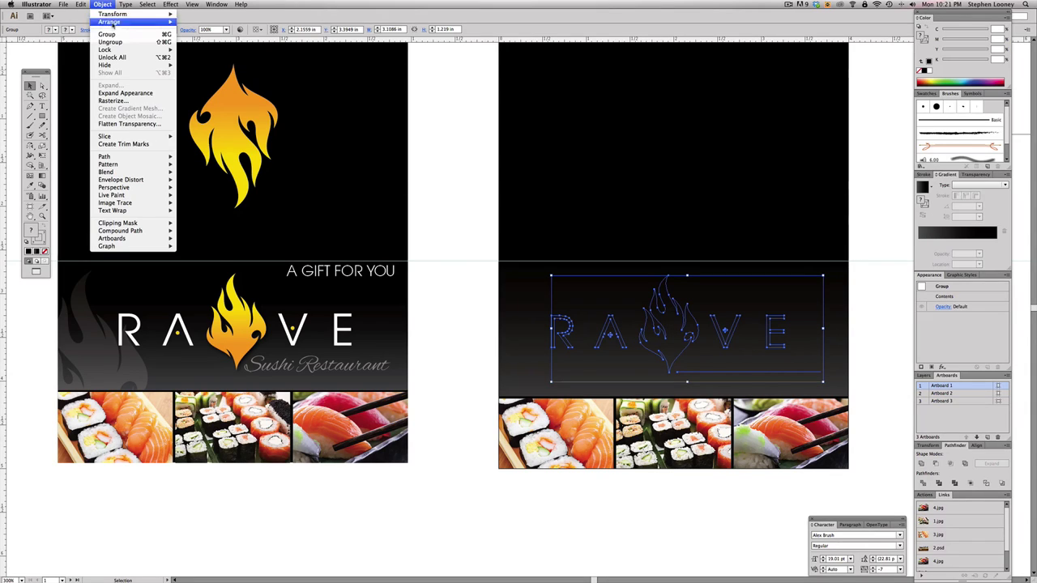
mouse_move(121, 21)
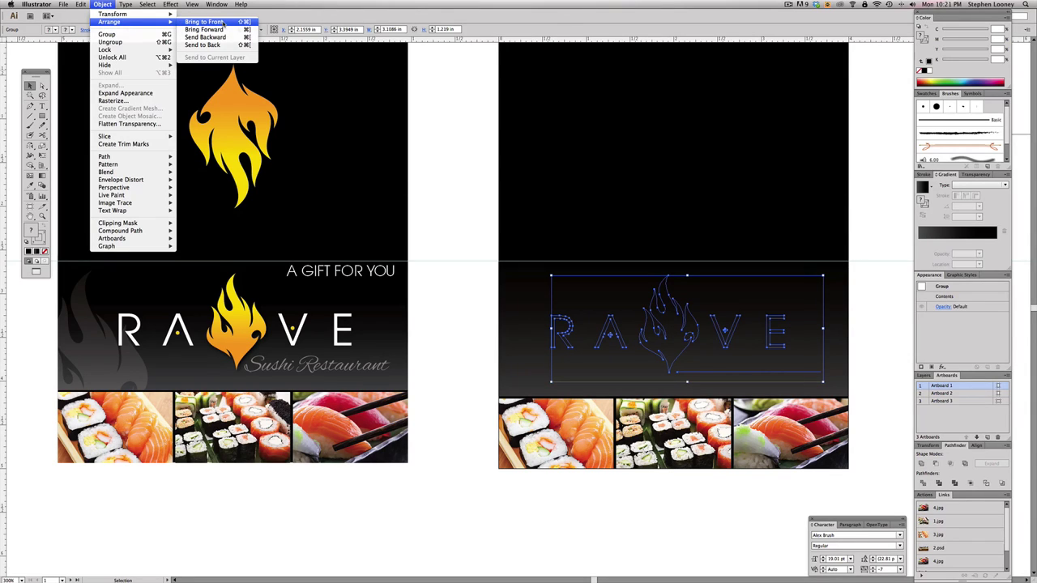
click(225, 22)
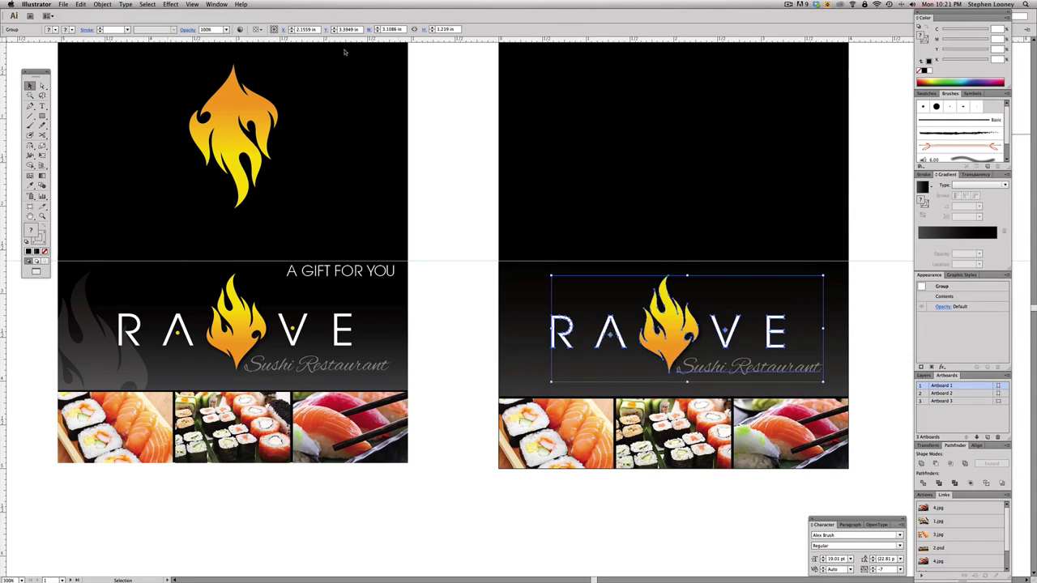
click(883, 303)
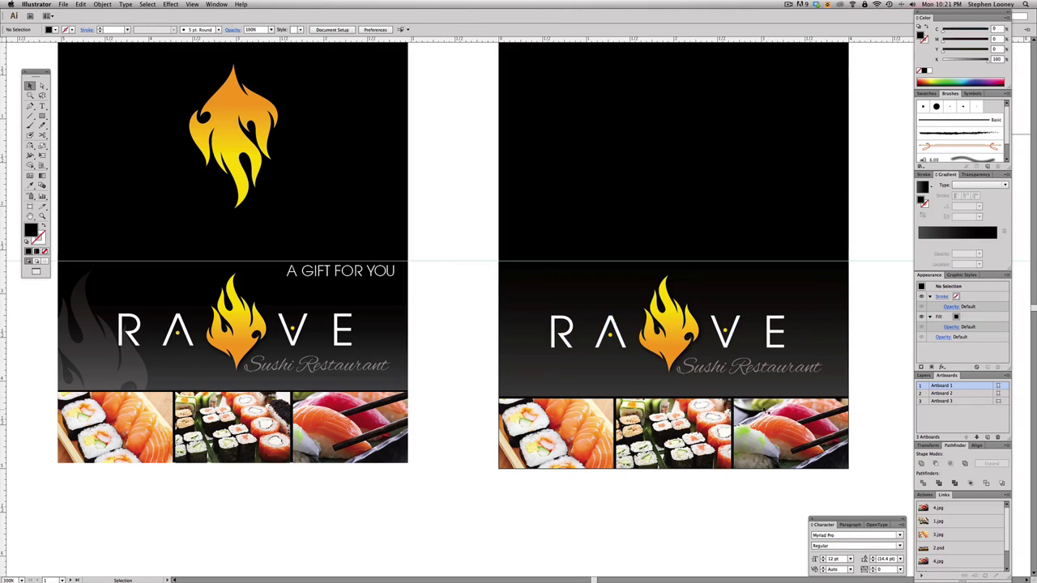
Try the copied Sushi Restaurant tagline at 100% opacity and undo the change.
key(a)
click(764, 371)
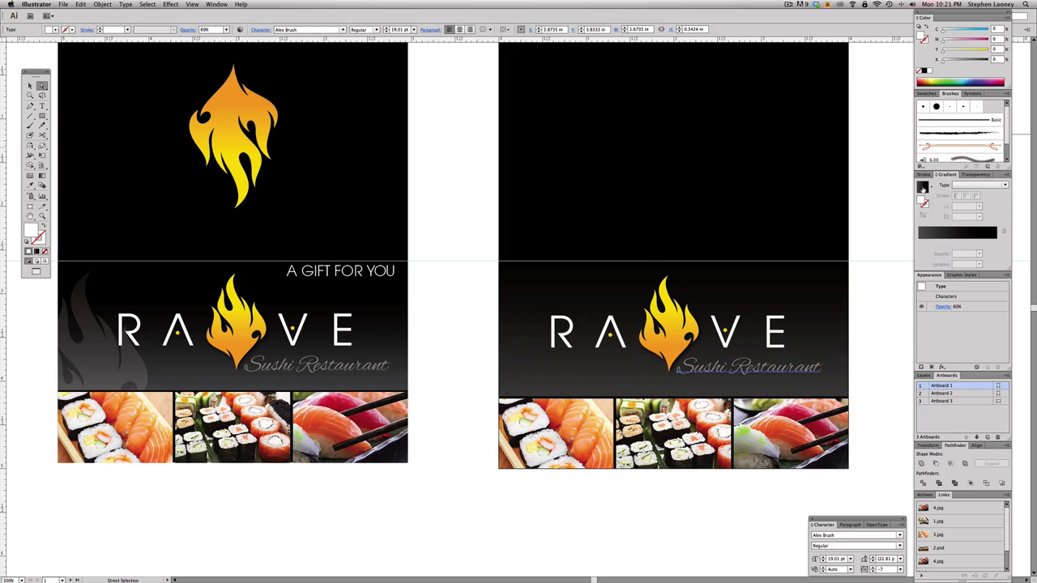
click(996, 177)
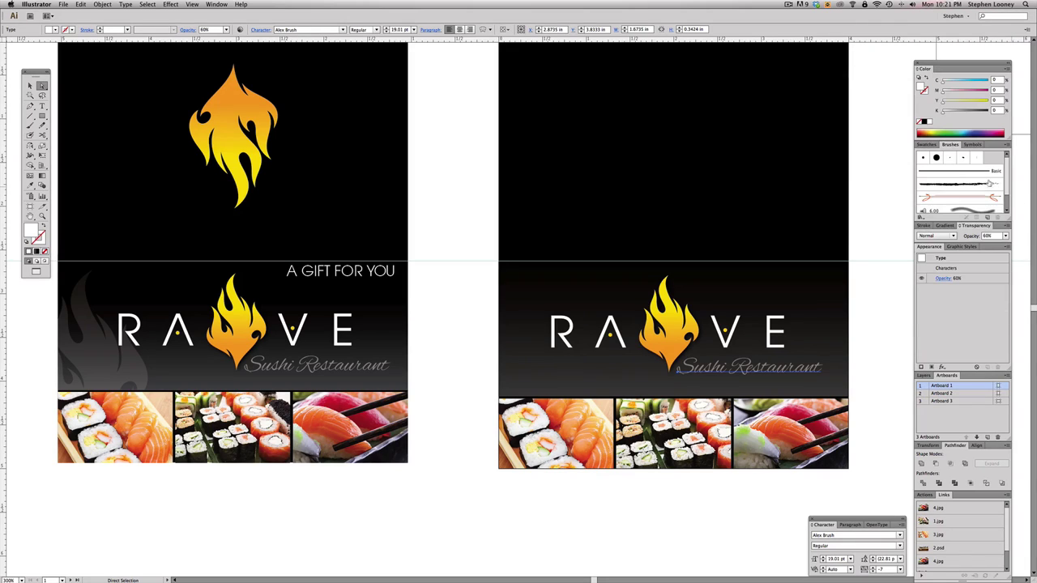
click(1006, 236)
click(1016, 334)
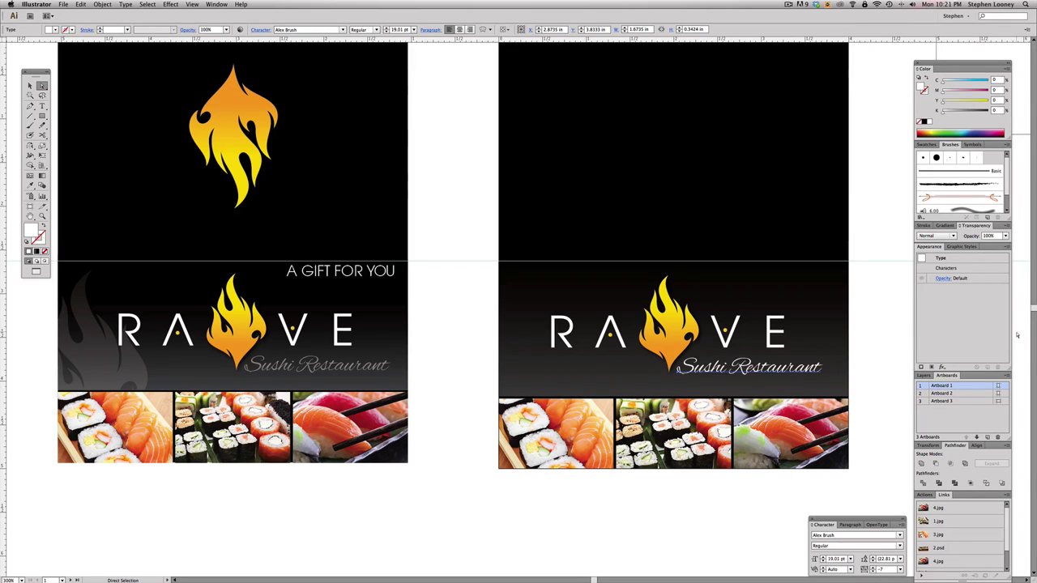
click(890, 310)
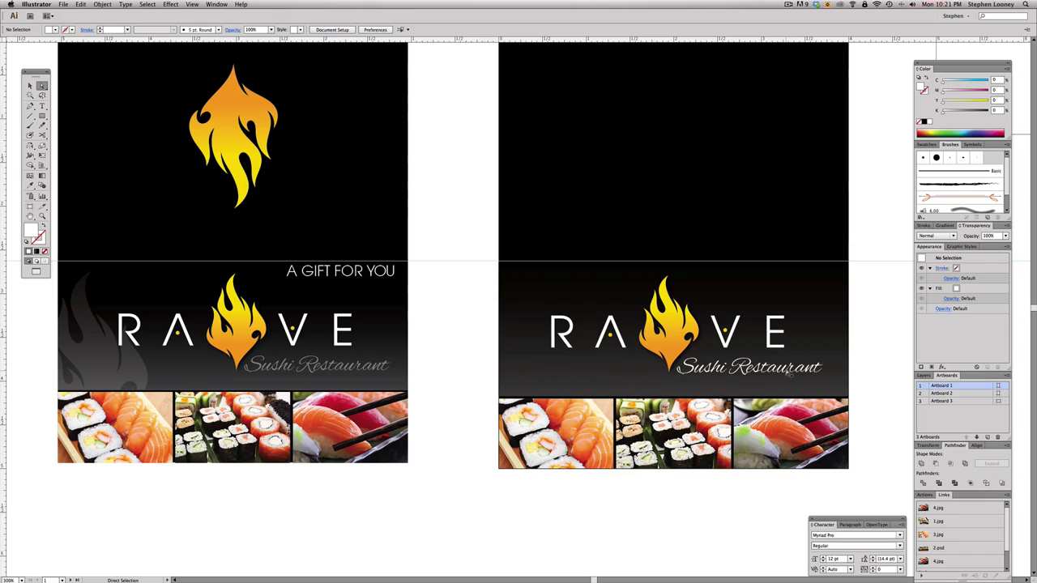
key(super+z)
click(875, 263)
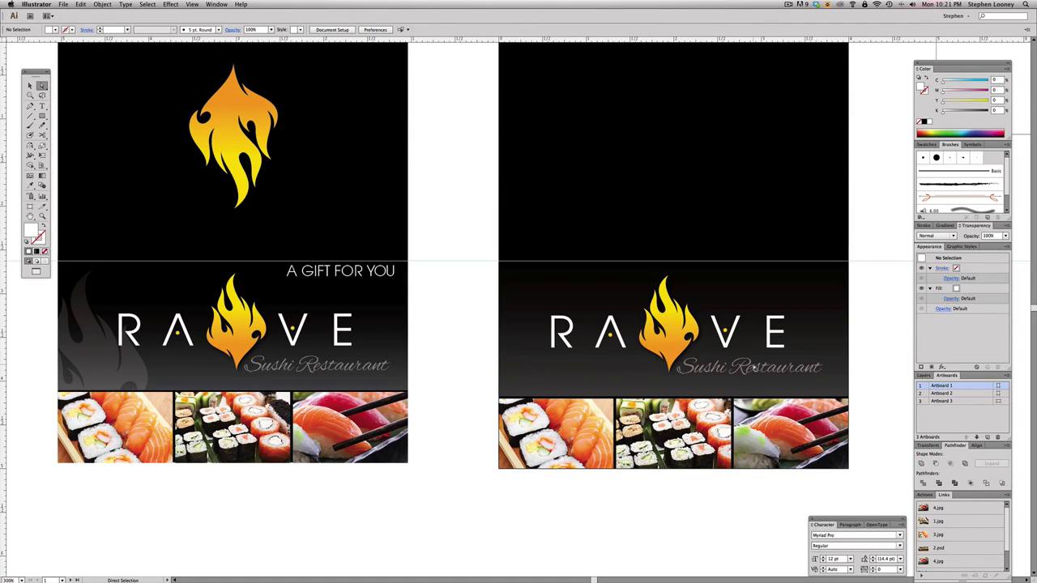
Try moving the copied logo group up across the guide and undo the move.
click(753, 367)
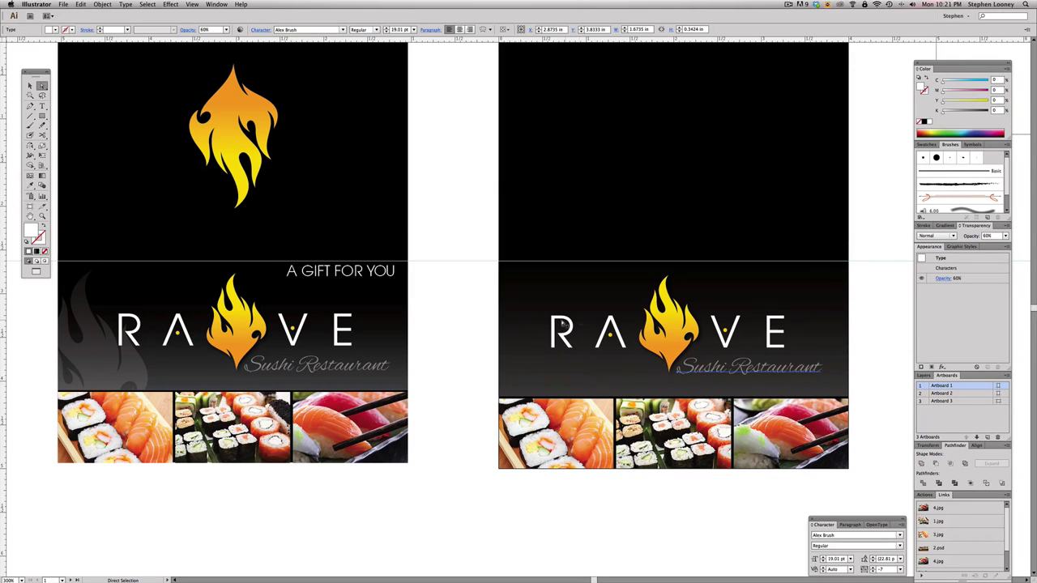
scroll(567, 324, left, 3)
click(713, 322)
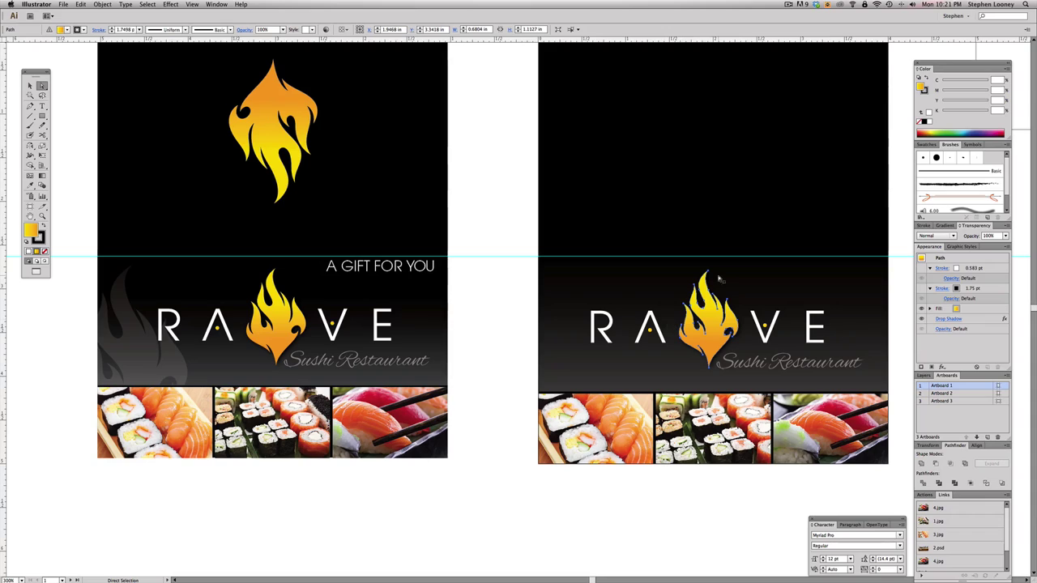
click(523, 283)
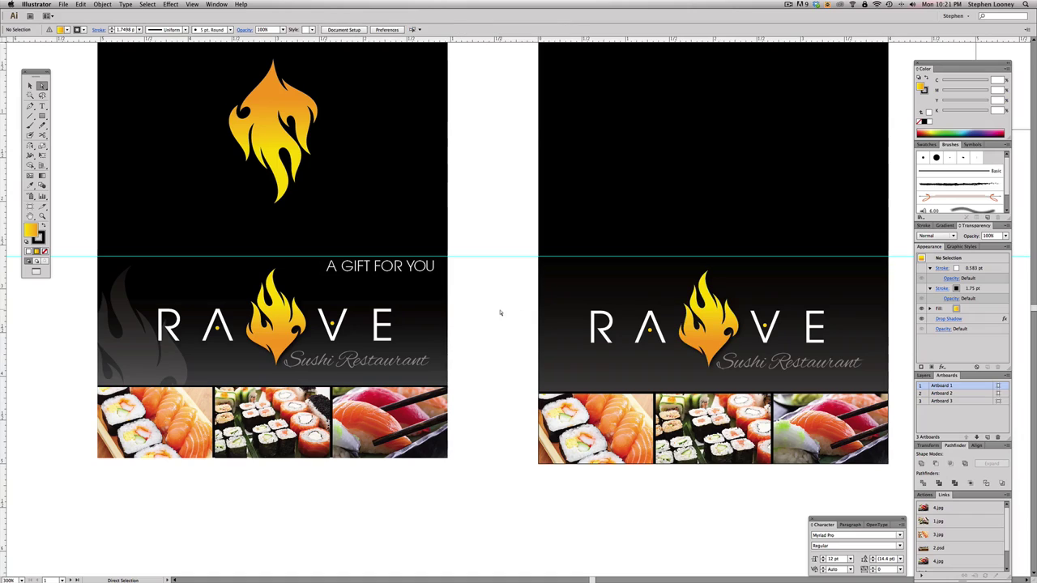
key(v)
click(709, 318)
drag(708, 319, 721, 263)
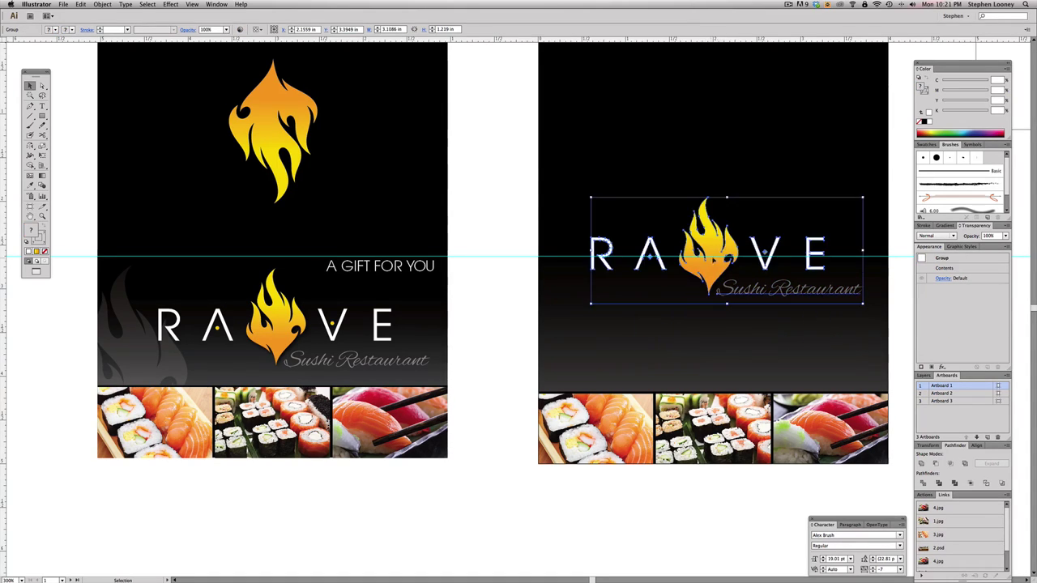
key(super+z)
Paste a copy of the logo's flame over the new holder's left edge and enlarge it to about 1.22 by 1.99 in.
key(a)
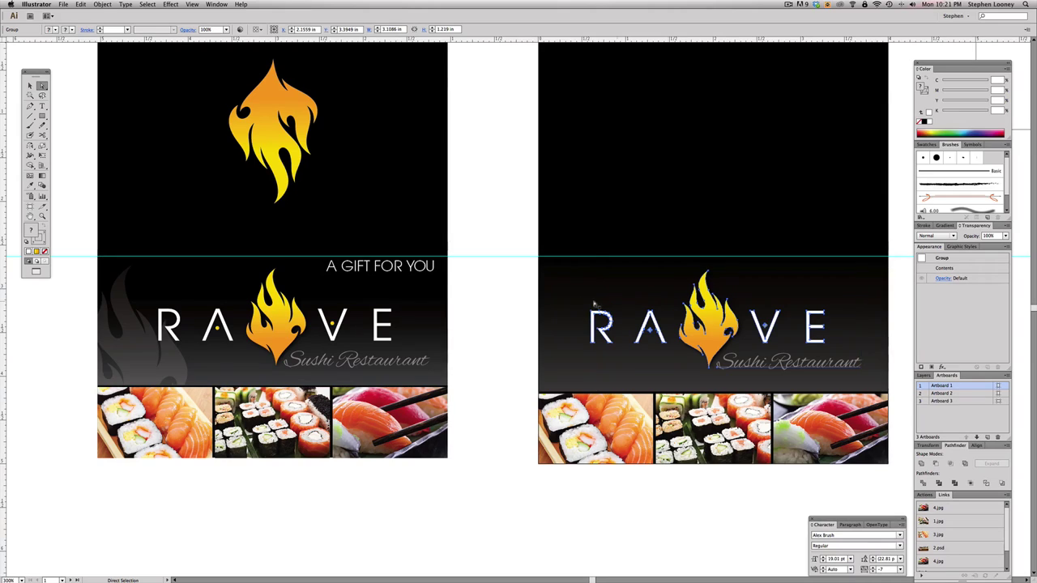
click(710, 318)
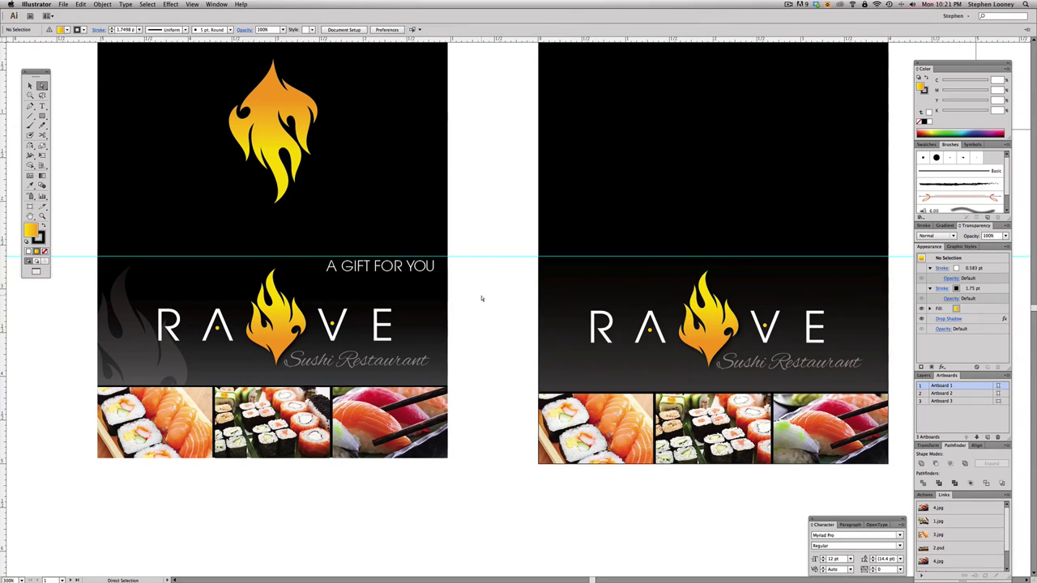
key(ctrl+v)
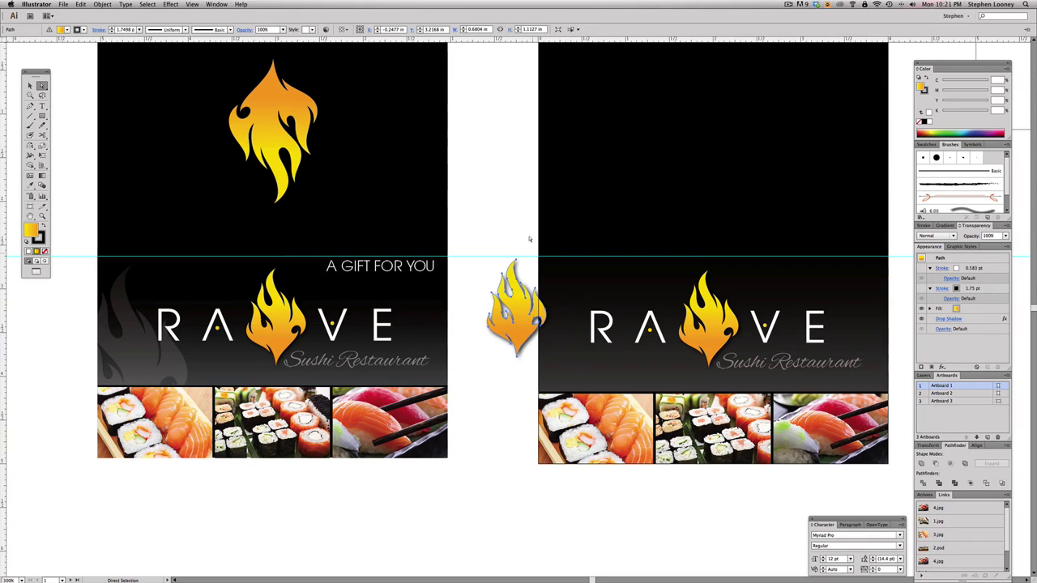
click(515, 232)
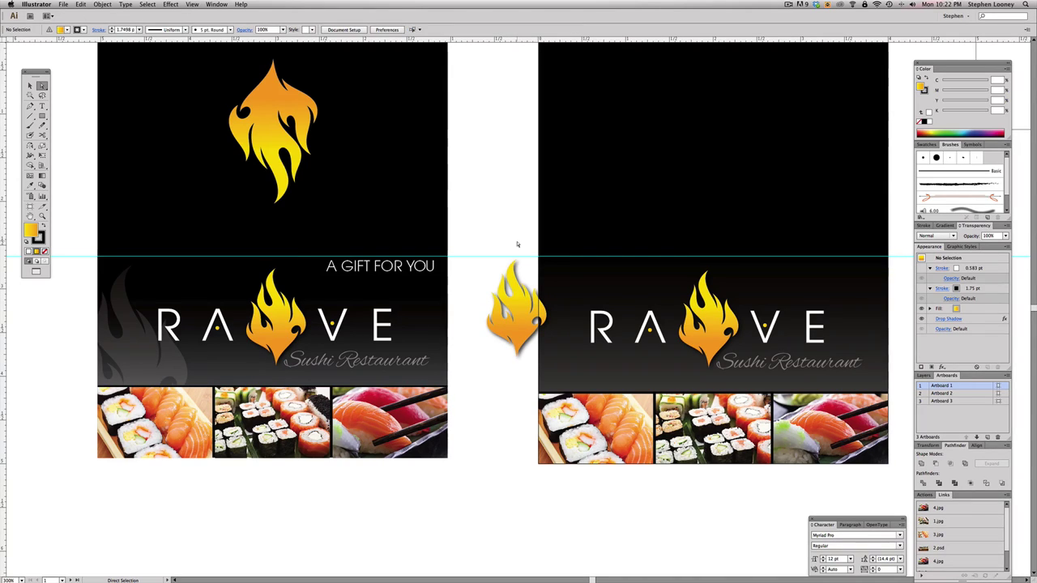
key(v)
drag(523, 332, 571, 374)
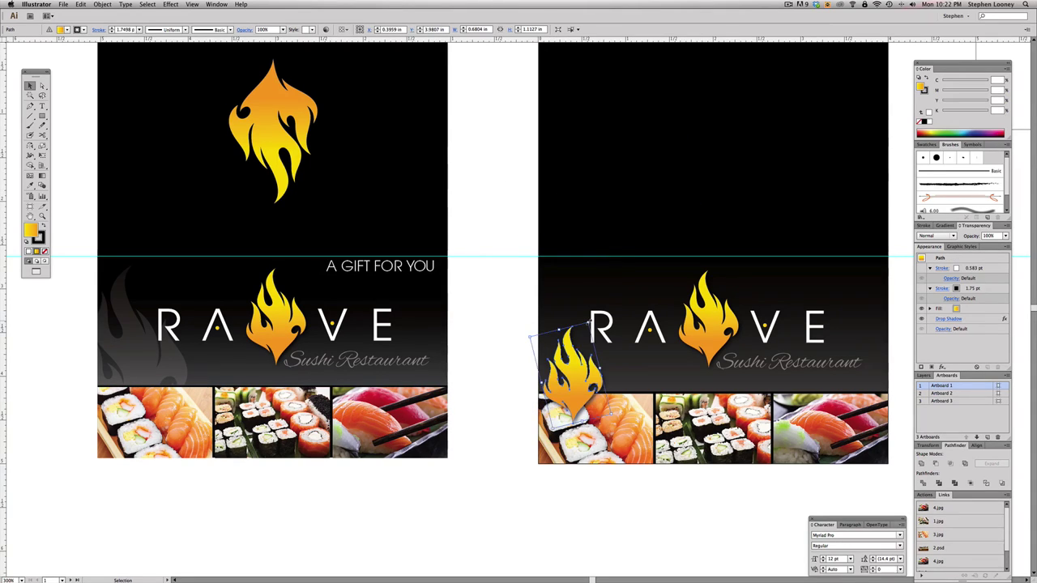
mouse_move(591, 327)
mouse_down()
mouse_move(597, 276)
mouse_move(590, 303)
mouse_move(588, 294)
mouse_up()
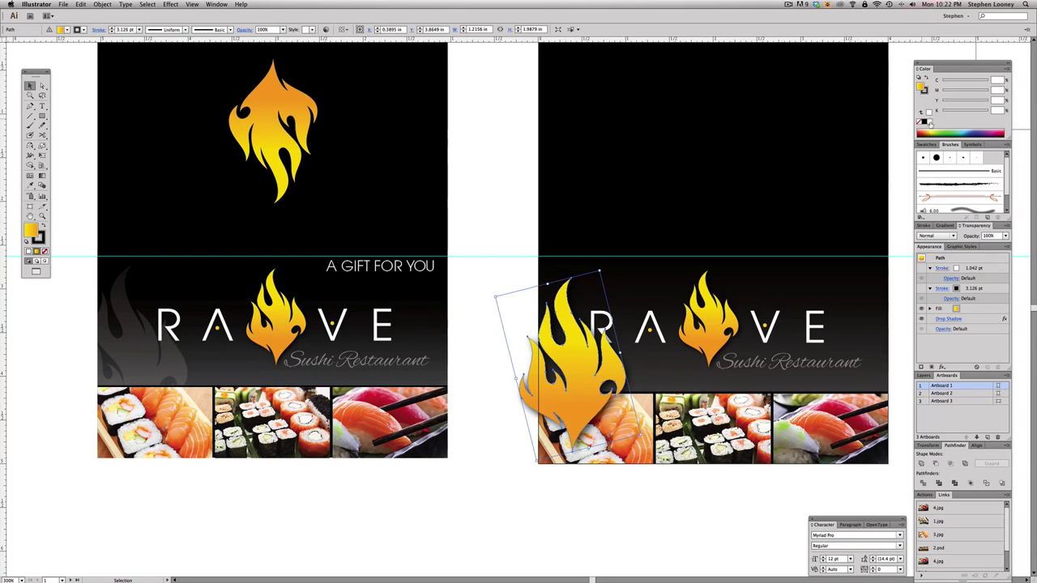
Fill the enlarged flame with white and set its opacity to 20% to match the original holder's faded flame.
click(930, 124)
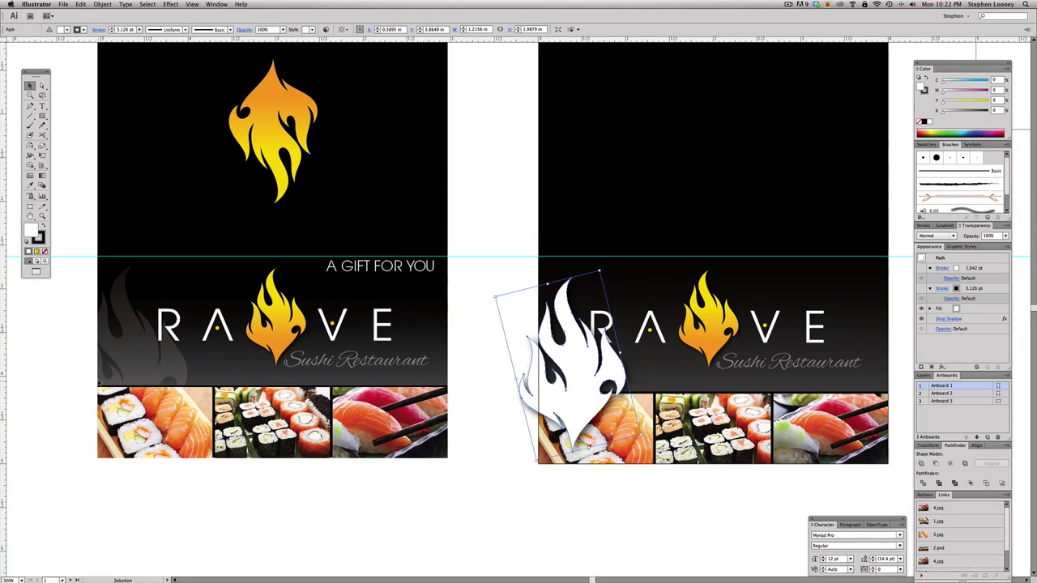
key(super+shift+a)
key(a)
click(126, 355)
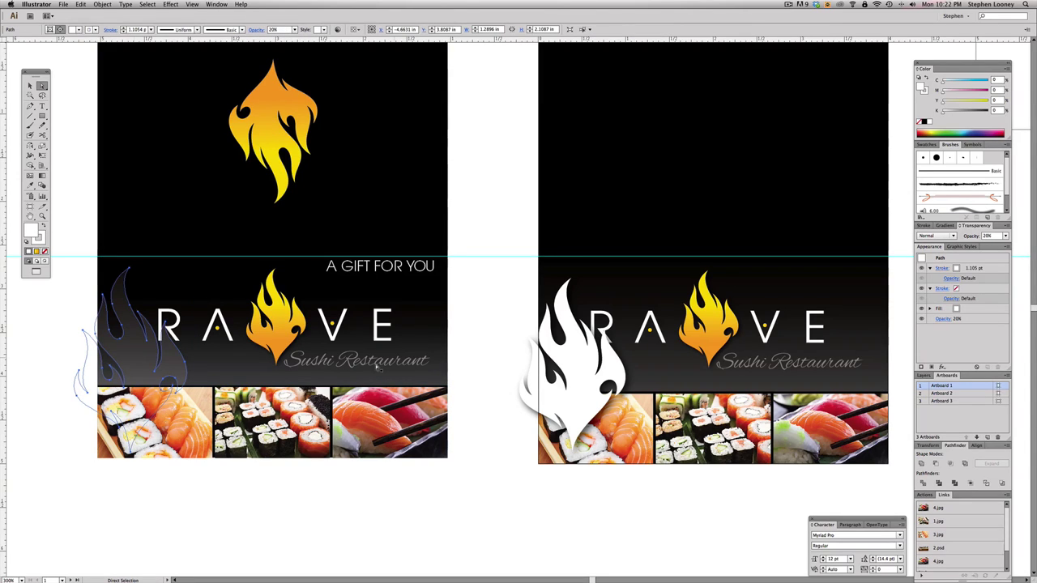
click(602, 374)
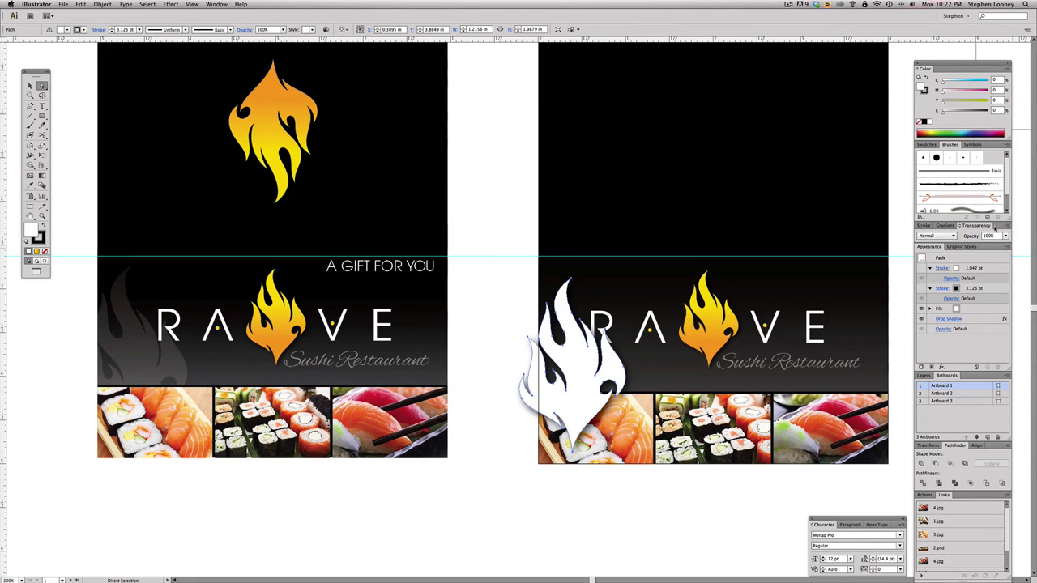
click(1005, 235)
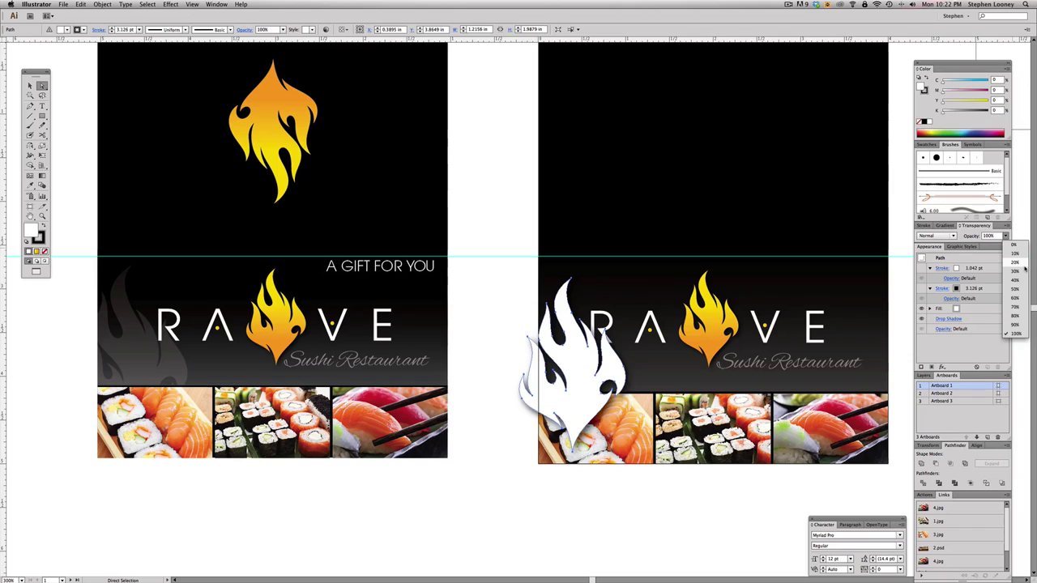
click(1024, 267)
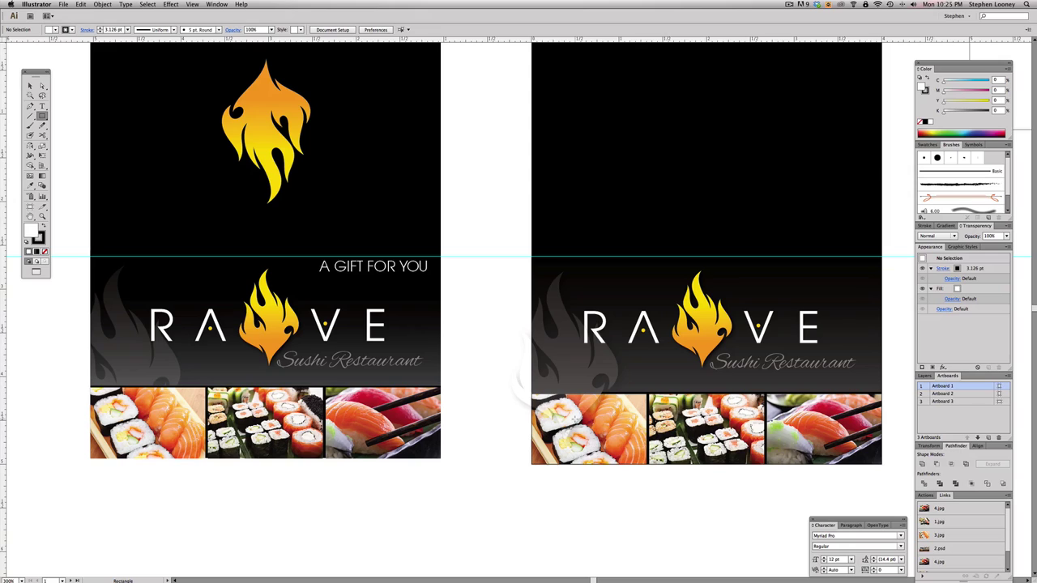
Draw a rectangle about 1.04 by 1.49 in over the faded flame's visible area and make it the flame's clipping mask.
click(42, 116)
drag(532, 261, 622, 392)
key(a)
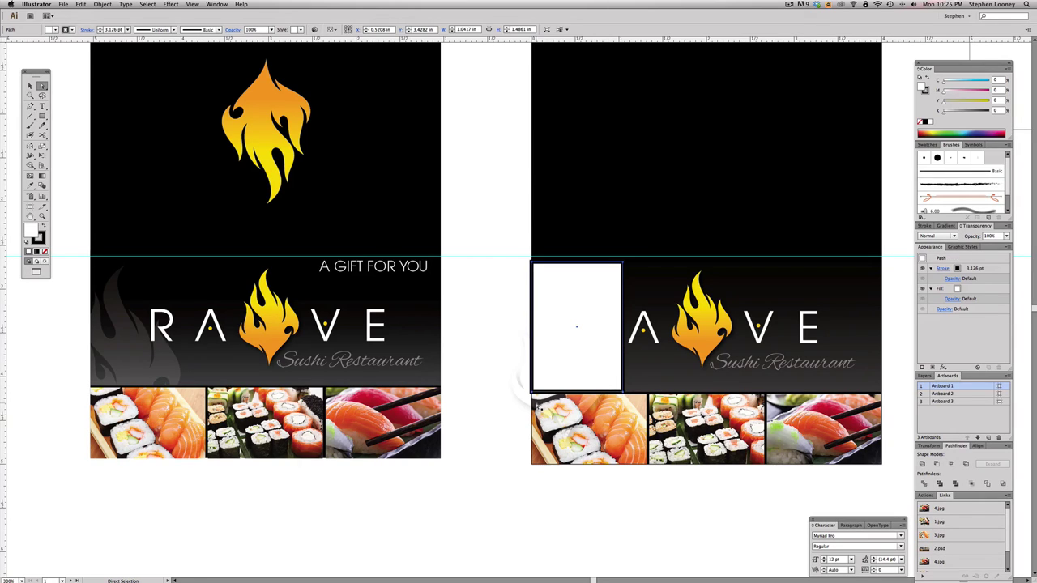
shift+click(526, 402)
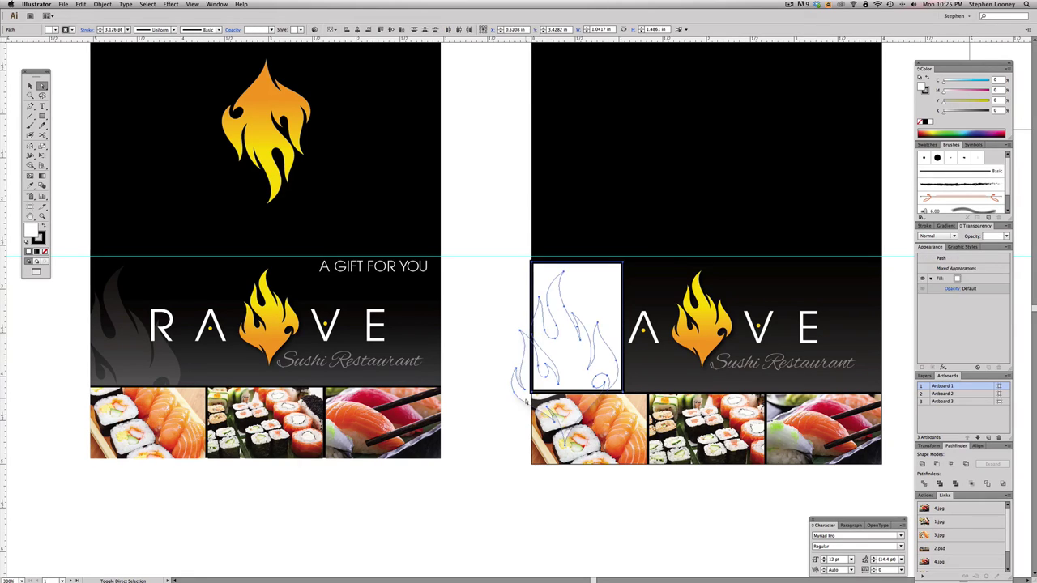
right_click(526, 402)
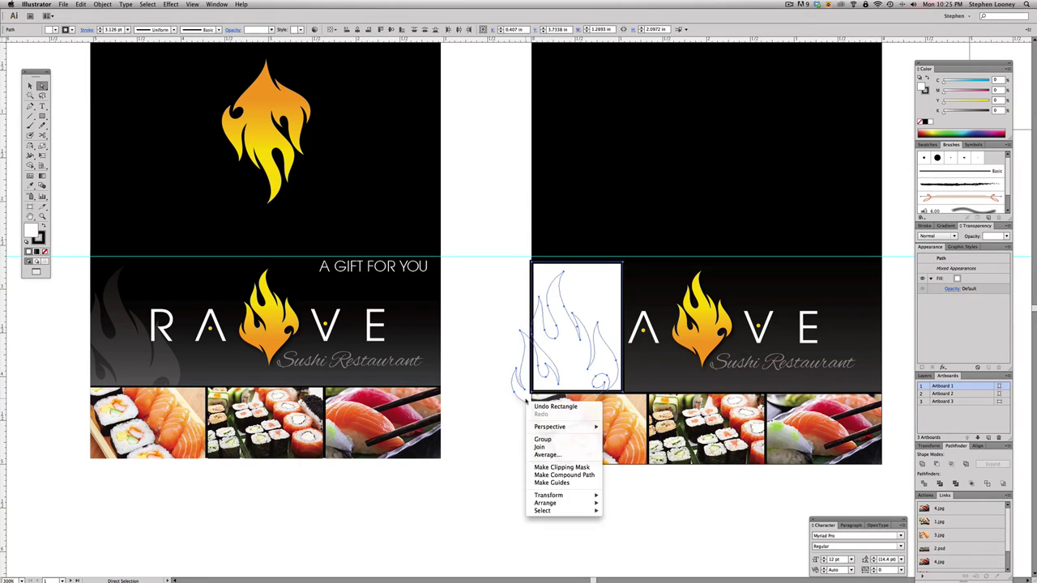
click(562, 465)
click(463, 408)
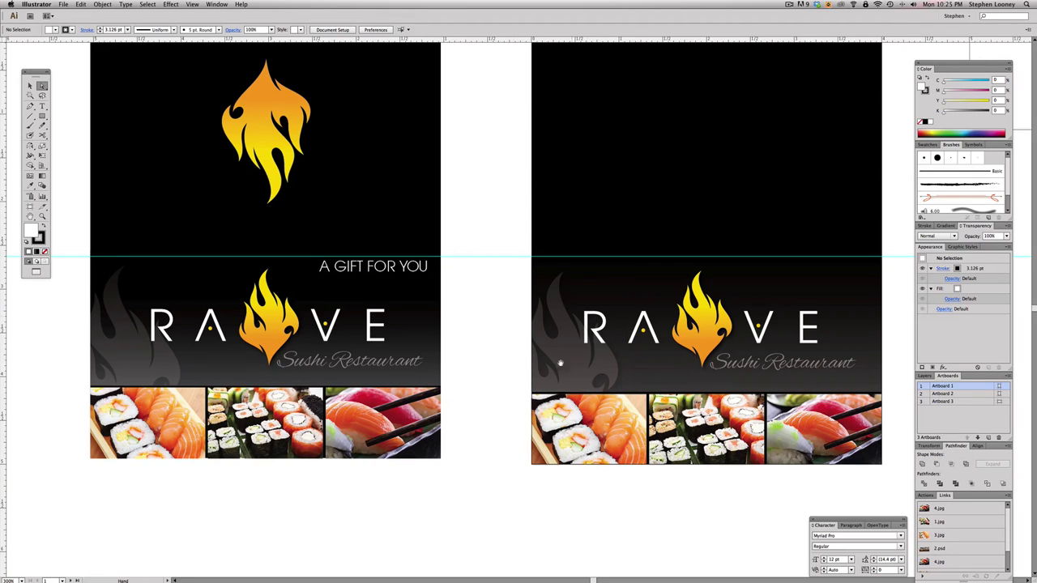
Undo the faded flame's clipping mask to view the full shape and redo it.
drag(459, 251, 734, 489)
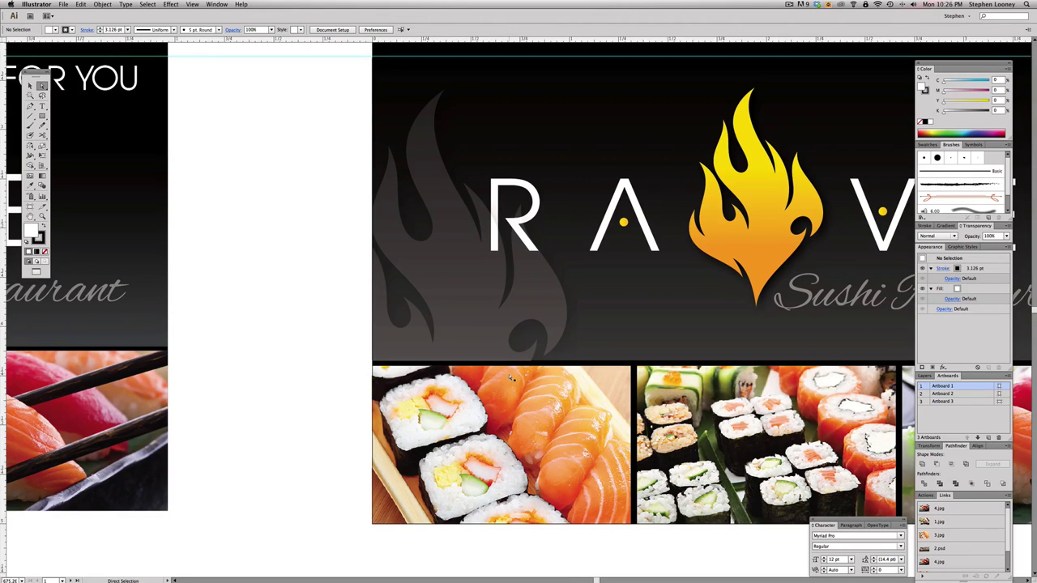
click(513, 392)
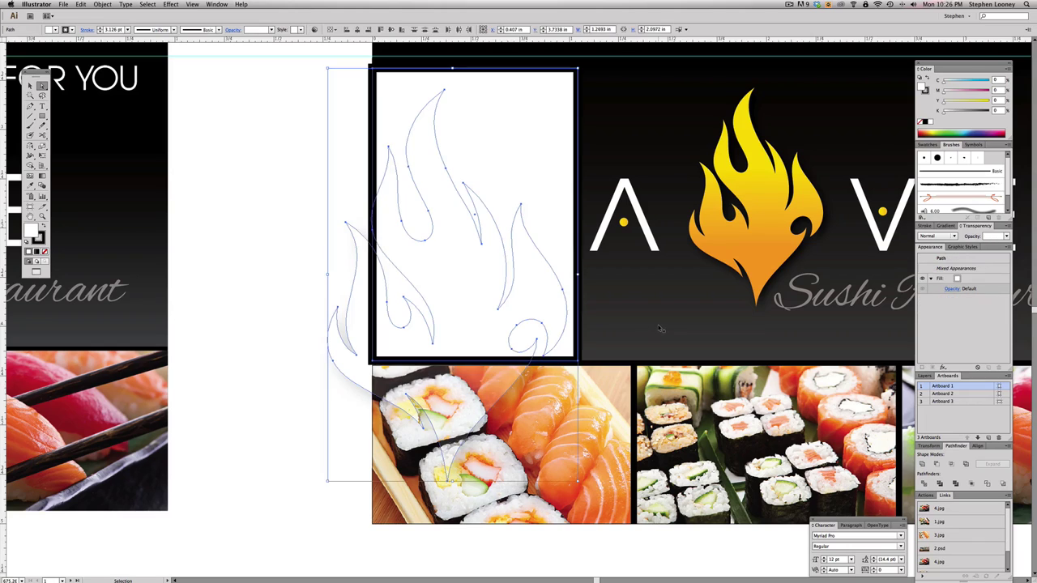
click(309, 399)
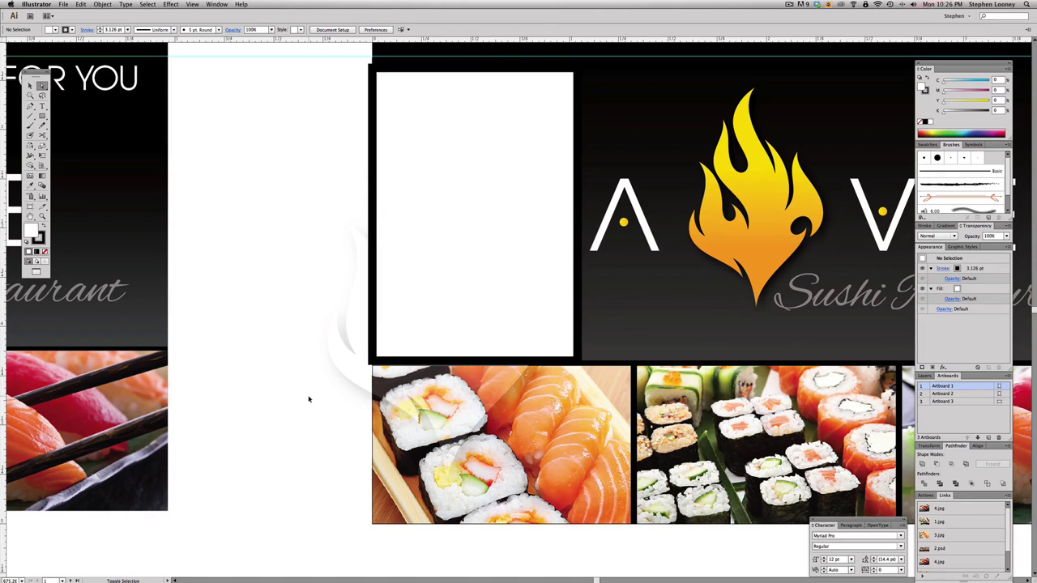
key(super+shift+z)
click(309, 399)
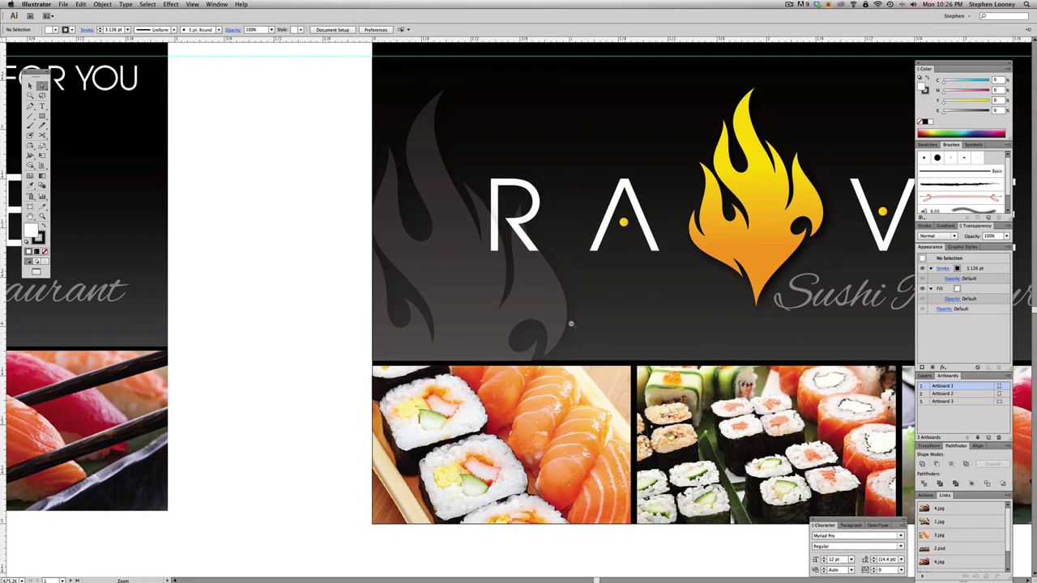
Add the text "A GIFT FOR YOU" just below the guide on the new holder and fill it with white.
alt+super+click(571, 324)
alt+super+click(571, 324)
alt+super+click(571, 329)
drag(405, 271, 583, 296)
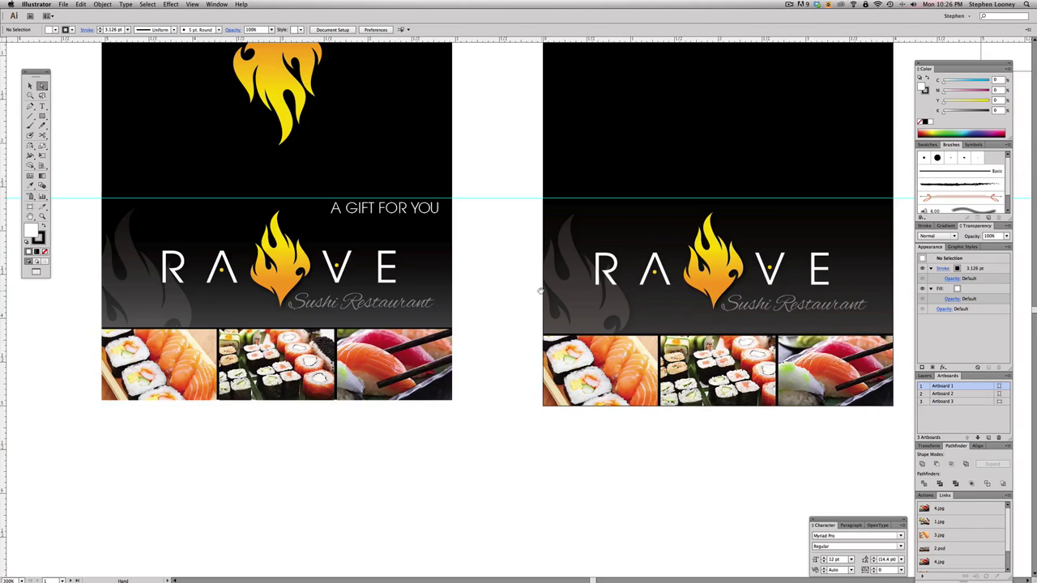
drag(185, 227, 103, 273)
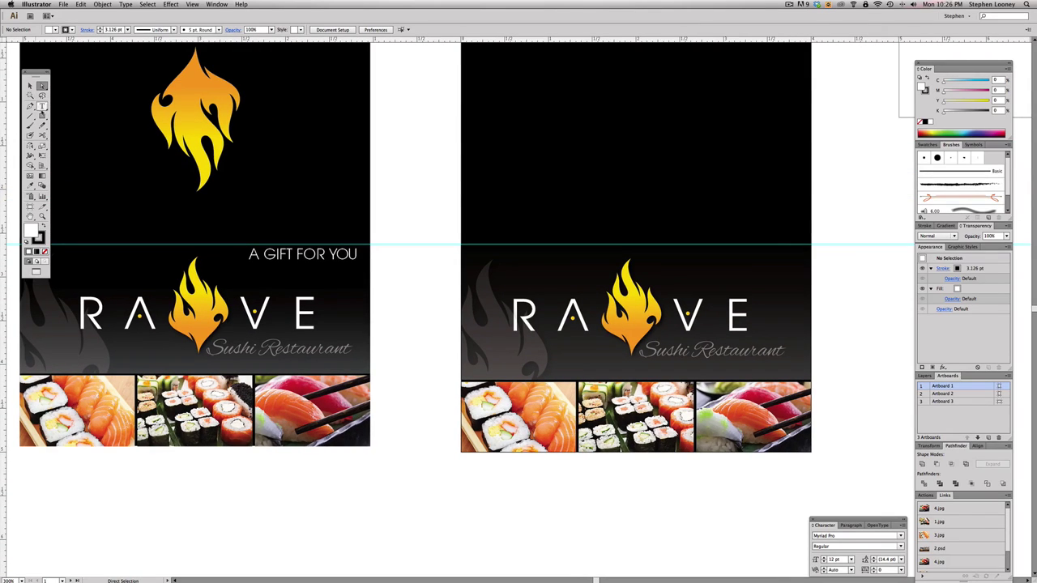
click(43, 105)
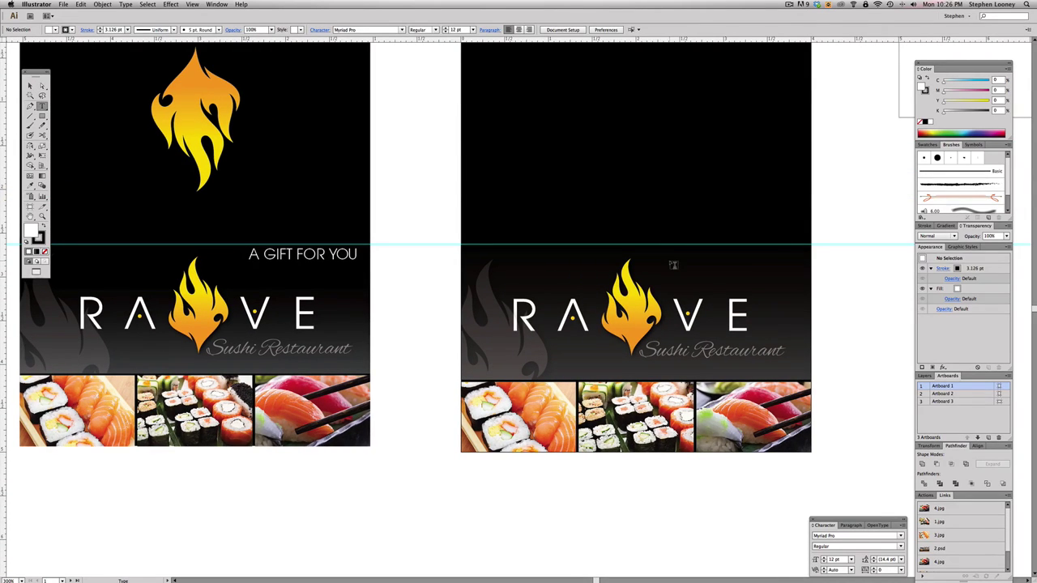
click(672, 261)
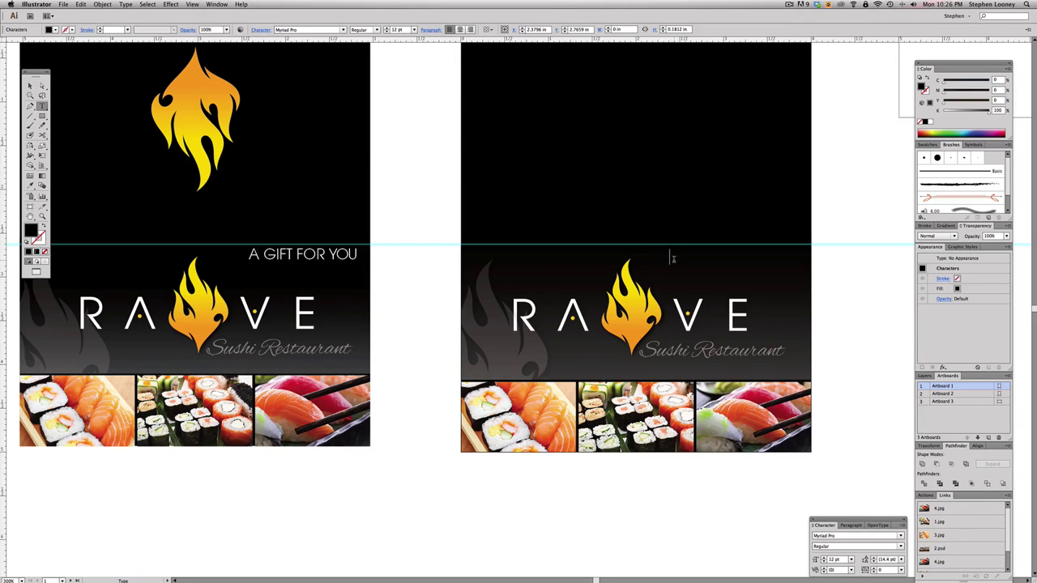
text(A GIFT T FOR YOU)
key(Escape)
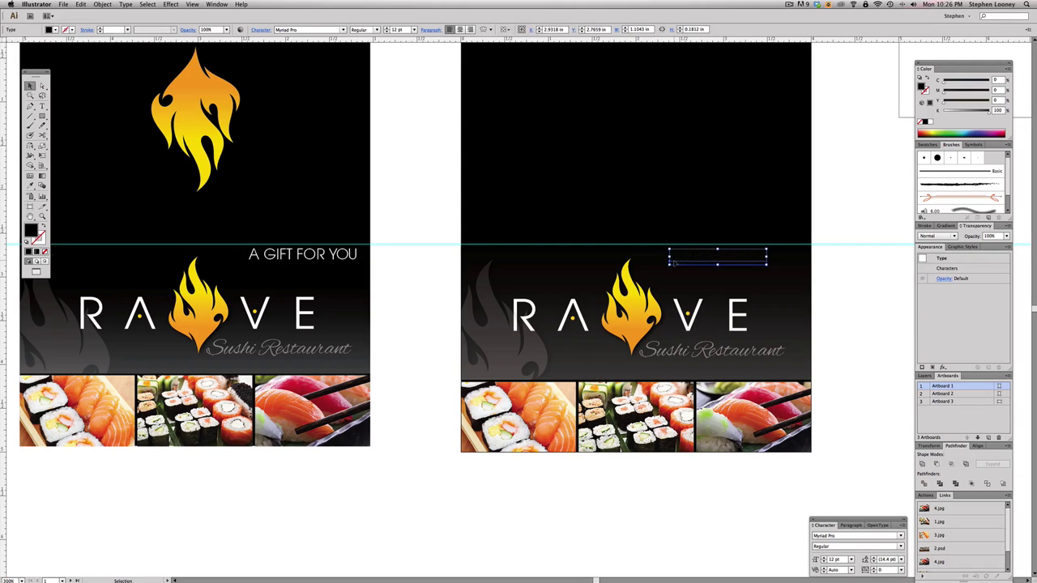
click(931, 121)
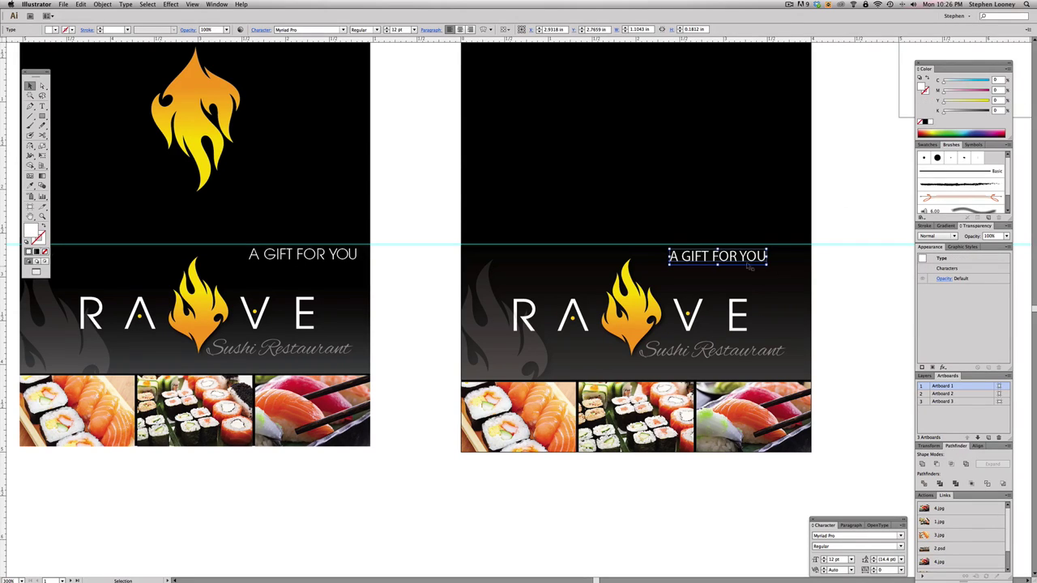
Set the new gift text in ITC Avant Garde CE Gothic Book and position it near the holder's right edge below the guide.
drag(720, 257, 752, 256)
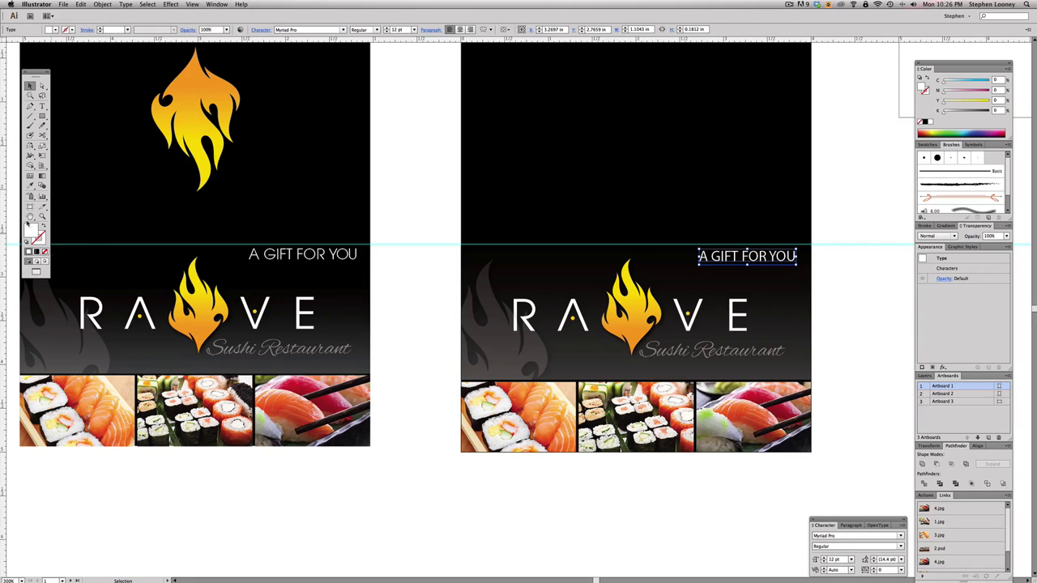
click(321, 30)
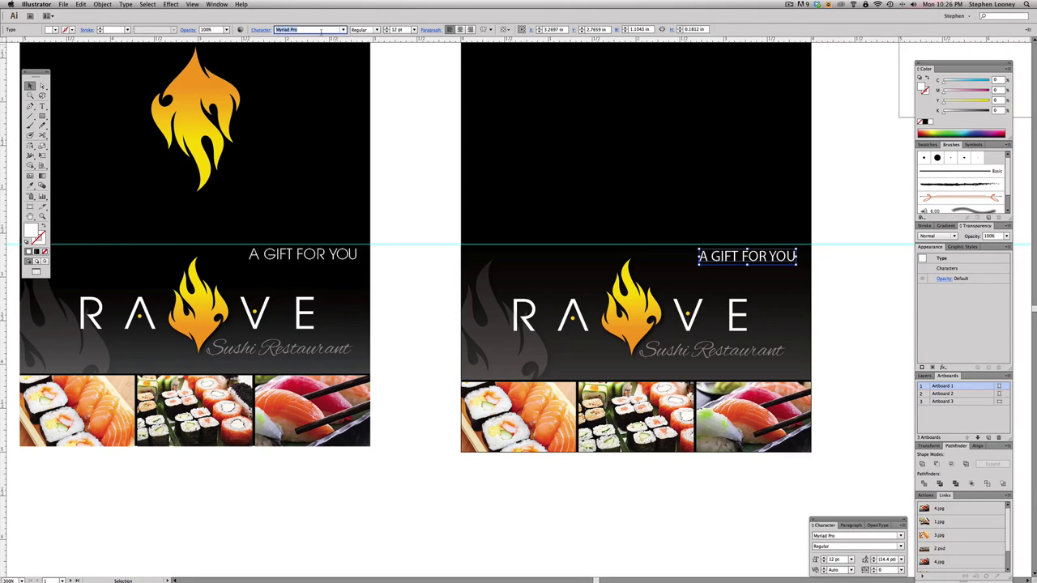
text(ITC Avant Garde CE Gothic Book)
key(Return)
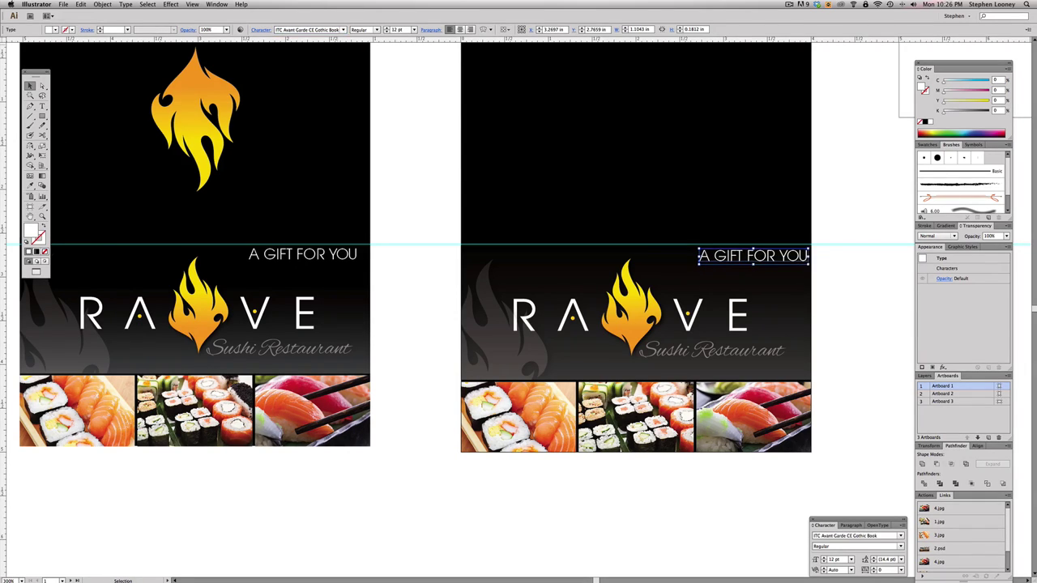
drag(767, 254, 755, 341)
click(832, 247)
key(a)
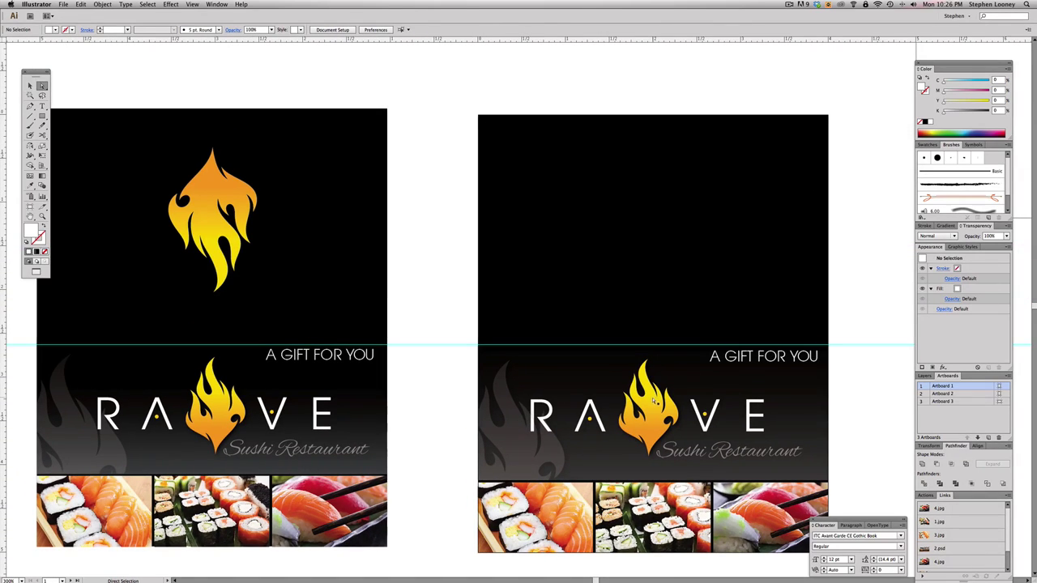
Place a copy of the logo's flame centered in the new holder's upper half and reflect it upside down.
click(671, 401)
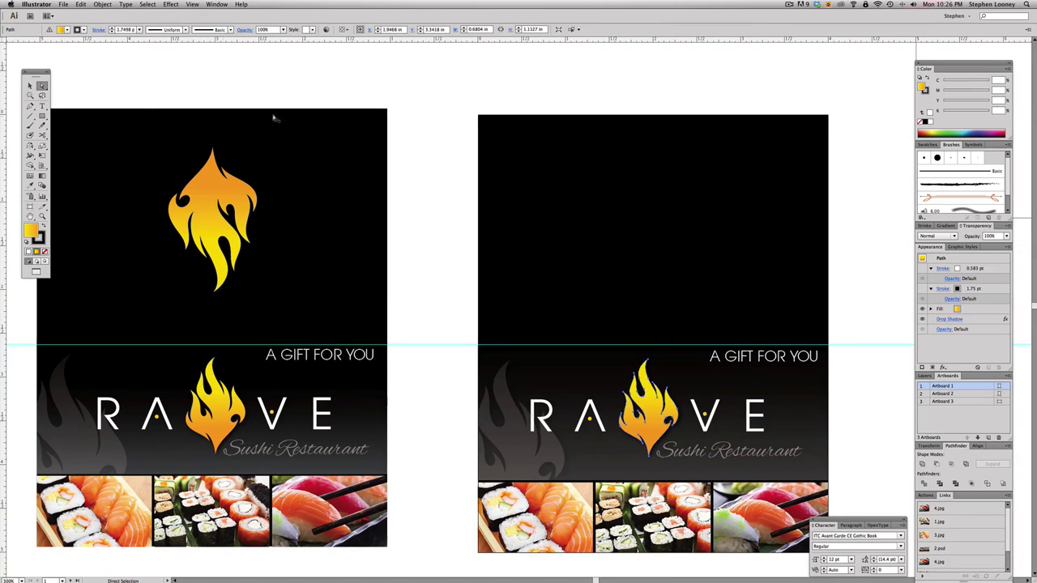
key(v)
key(ctrl+v)
key(a)
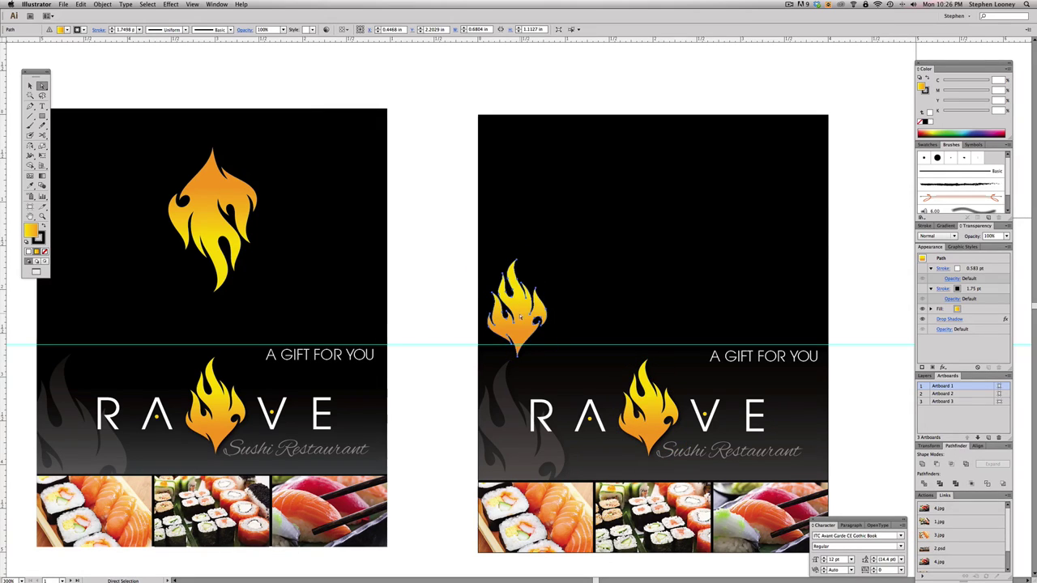
drag(519, 315, 656, 230)
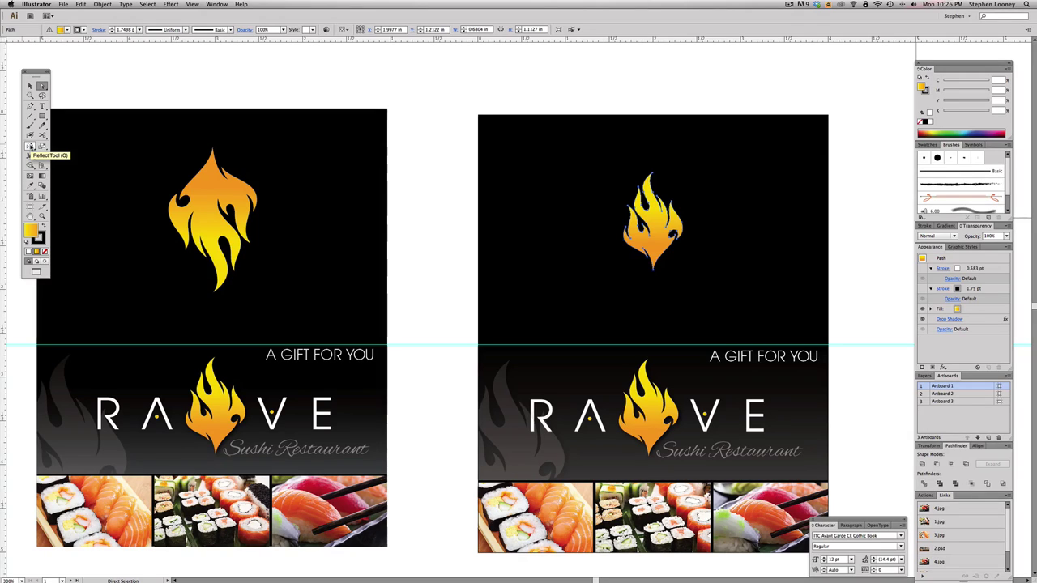
click(30, 146)
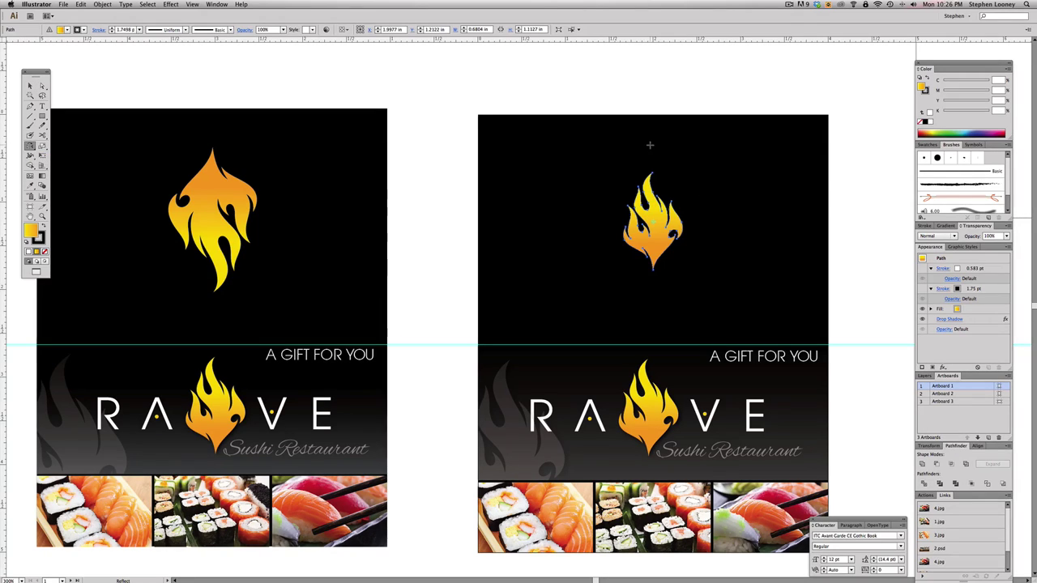
drag(650, 145, 648, 389)
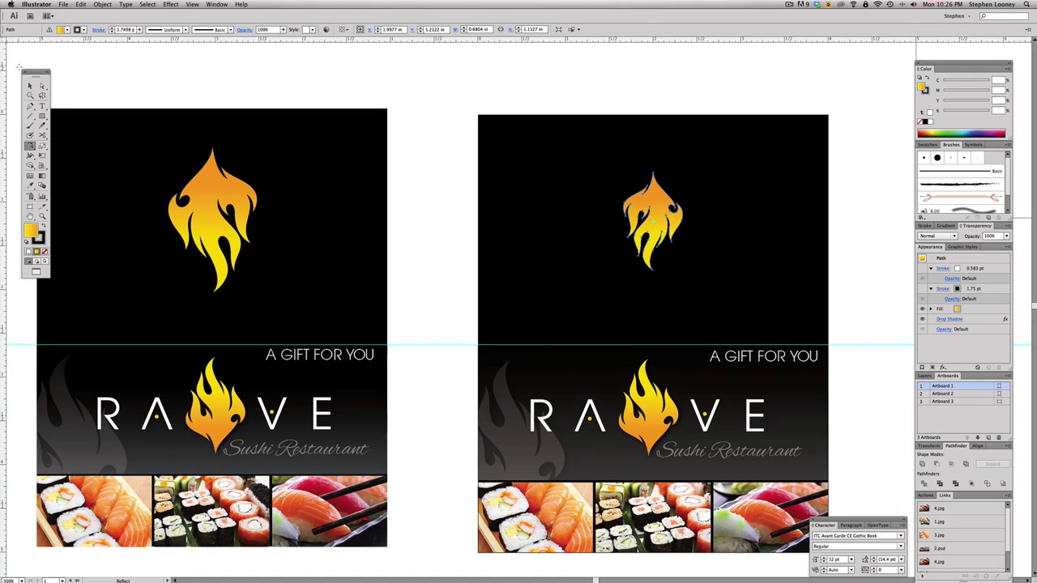
Enlarge the upside-down flame on the black cover to about 1.04 in wide and center it in the upper half.
key(v)
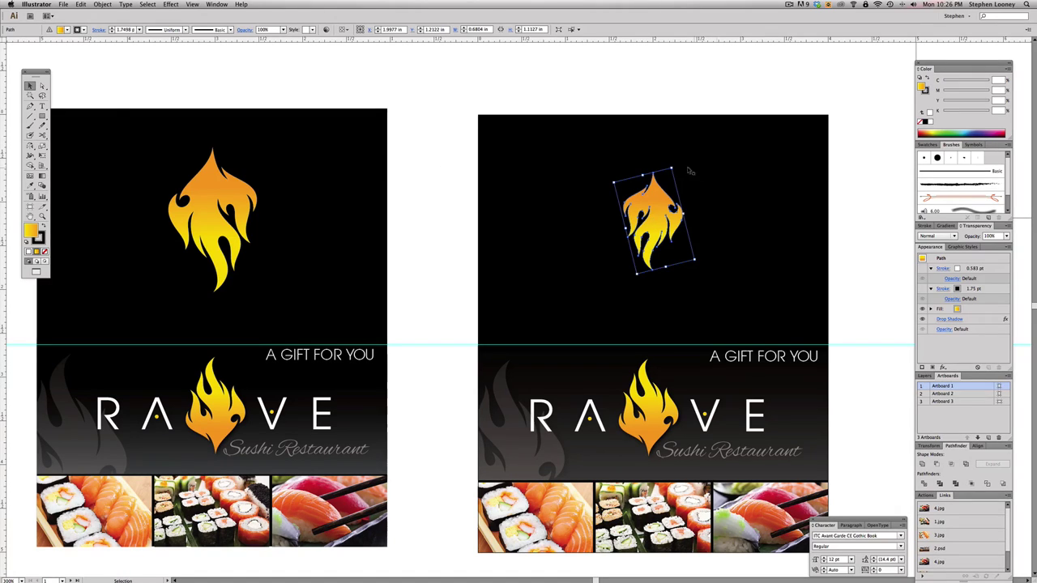
key(e)
drag(670, 167, 680, 141)
drag(664, 194, 664, 216)
key(a)
click(649, 93)
Create a 4 in wide by 5 in tall rectangle near the empty second artboard beside the finished inside layout.
drag(729, 260, 714, 261)
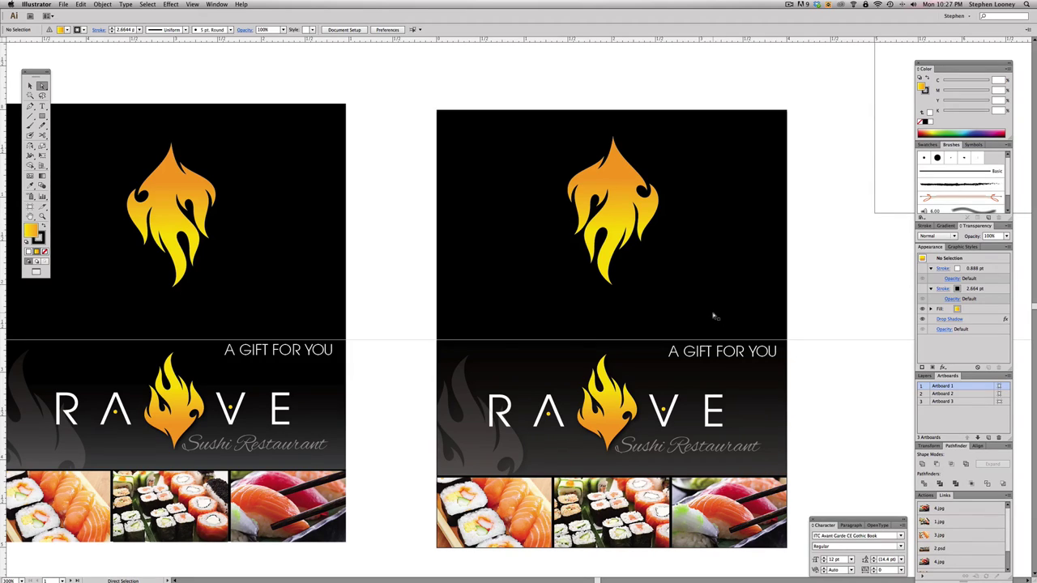
drag(715, 315, 646, 310)
alt+super+click(683, 311)
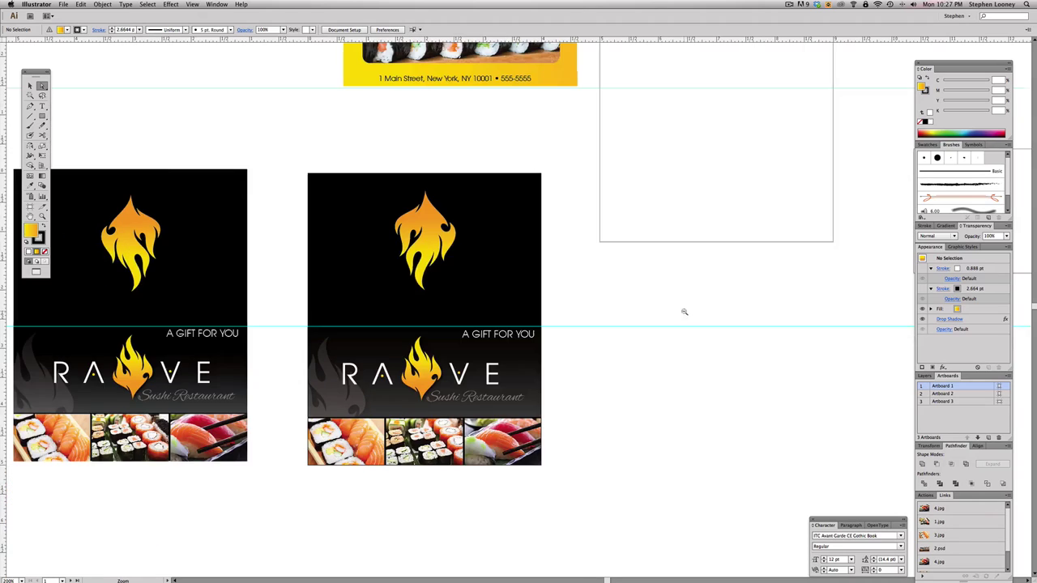
key(v)
drag(375, 171, 311, 420)
drag(399, 204, 194, 211)
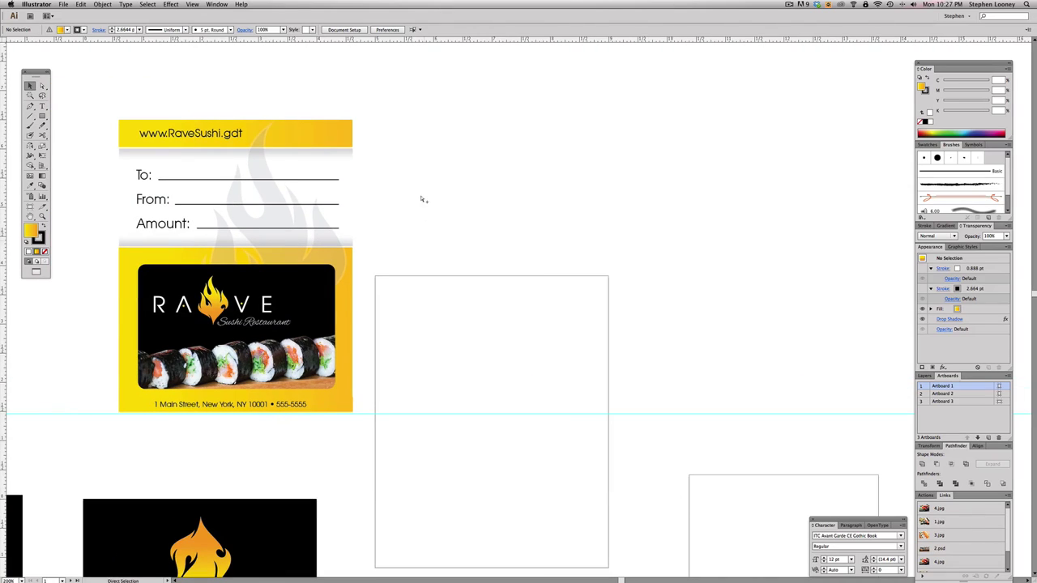
drag(421, 270, 448, 215)
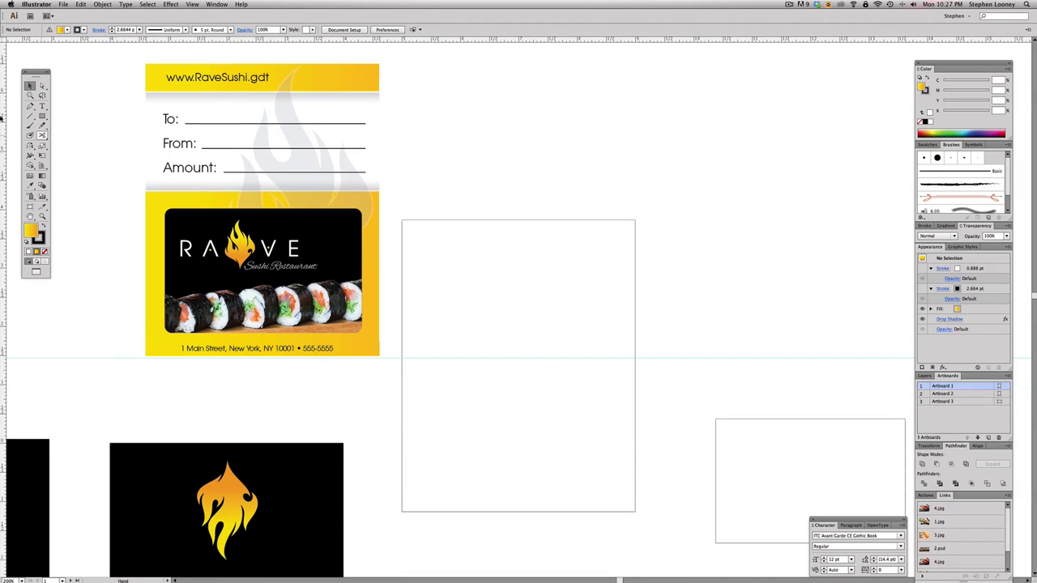
click(43, 116)
click(444, 236)
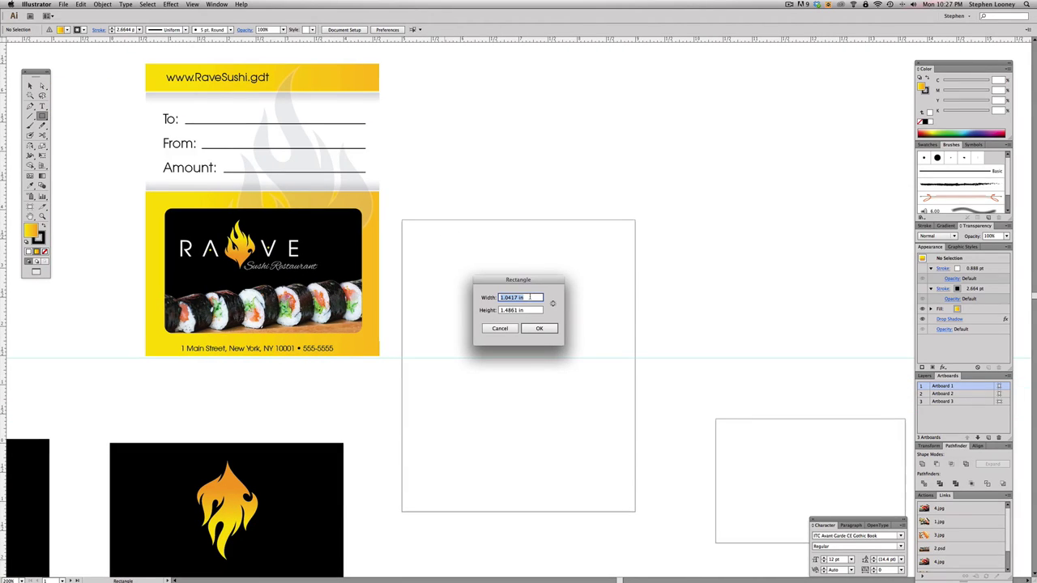
text(4)
key(Tab)
text(5)
key(Return)
Remove the rectangle's stroke and move it to fit the second artboard exactly.
key(a)
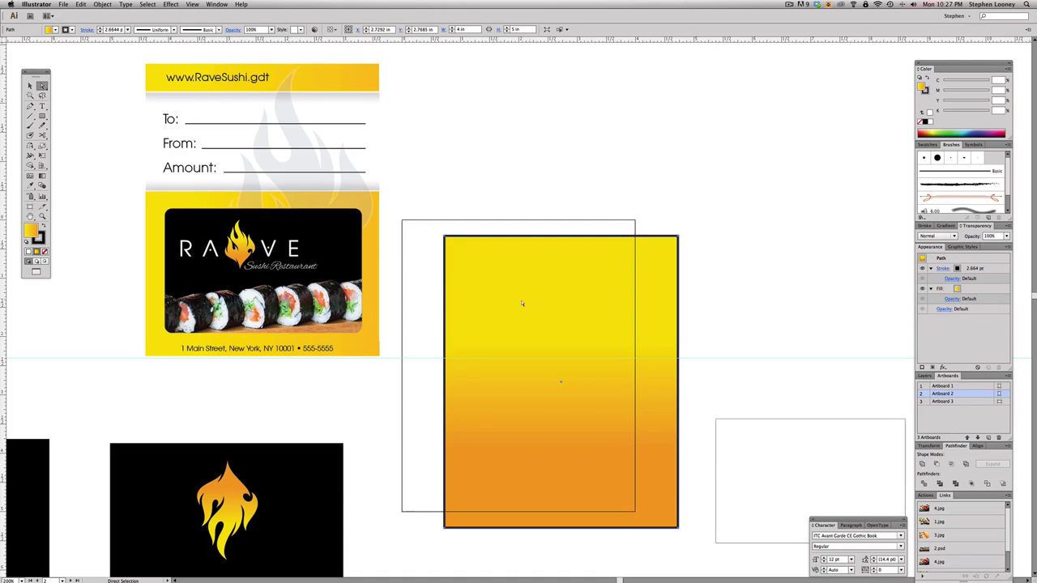
click(42, 241)
click(45, 251)
drag(569, 304, 526, 289)
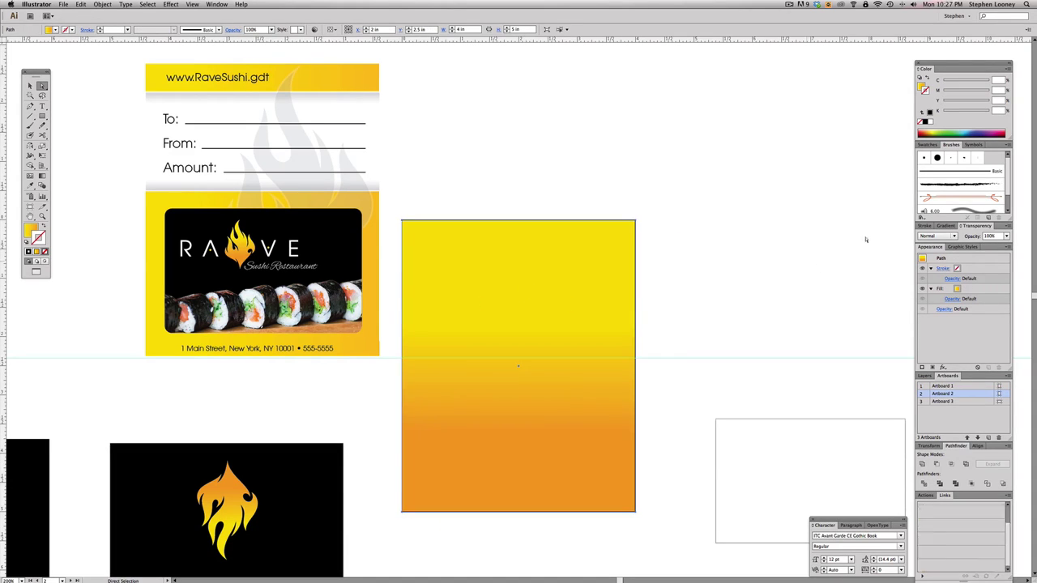
Redirect the rectangle's yellow-to-orange linear gradient to run horizontally, with yellow on the left and orange at the right edge.
click(944, 226)
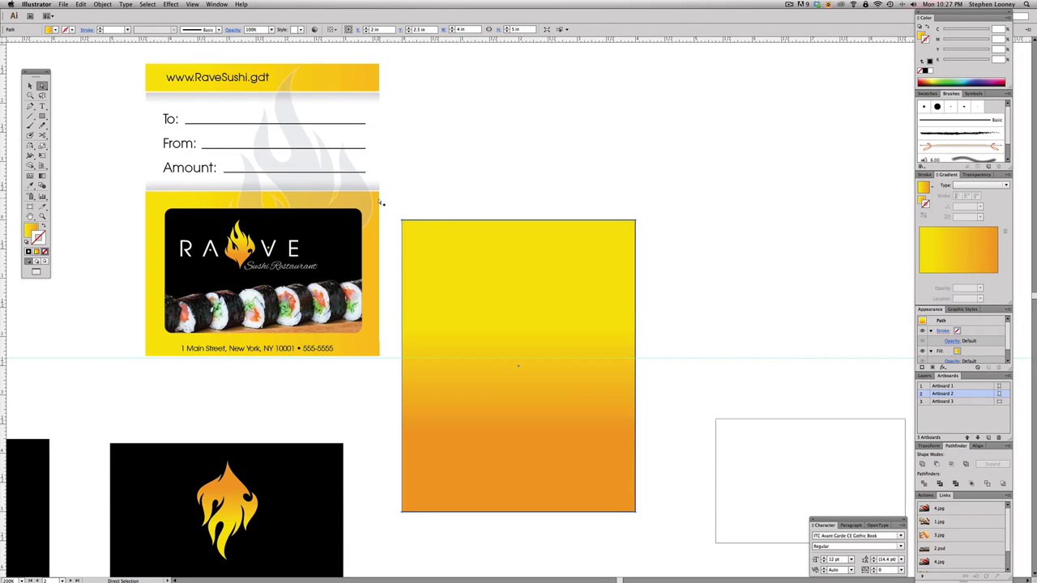
key(g)
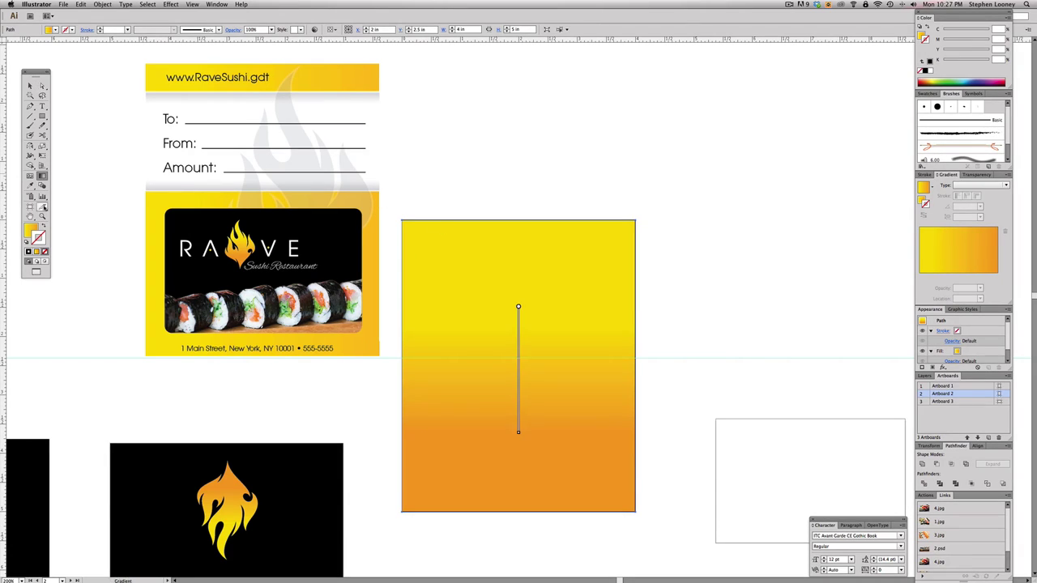
drag(459, 340, 636, 338)
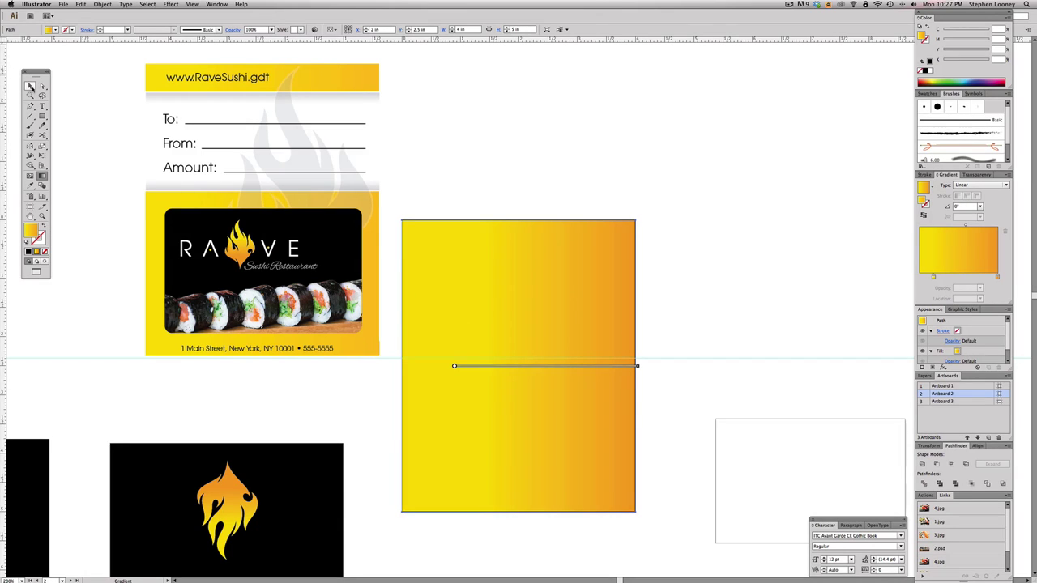
click(29, 85)
click(533, 171)
Draw a white panel 4 in wide and about 1.85 in tall across the gradient background, ending at the horizontal guide.
scroll(443, 278, left, 2)
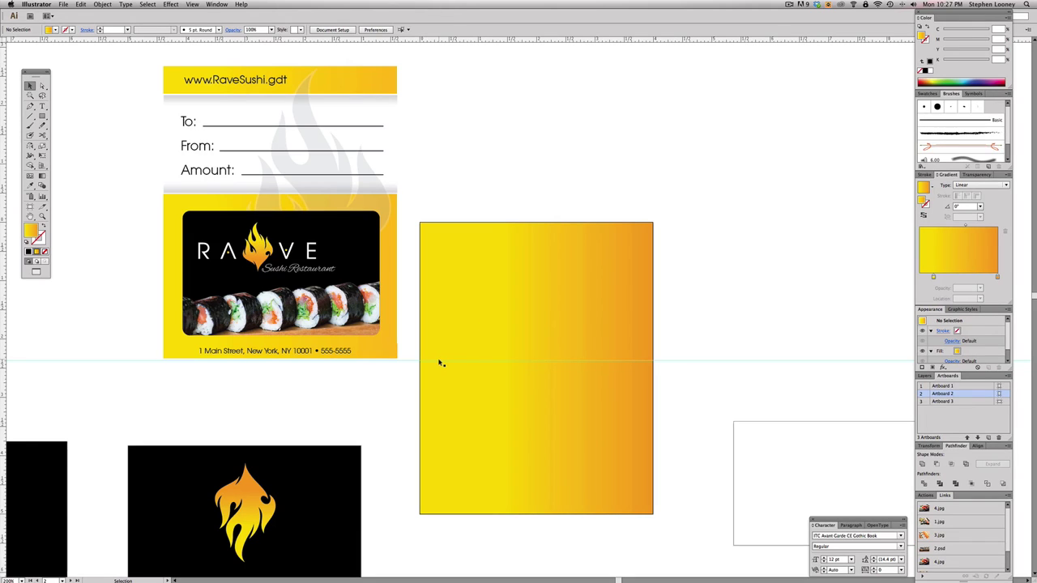
drag(430, 360, 429, 357)
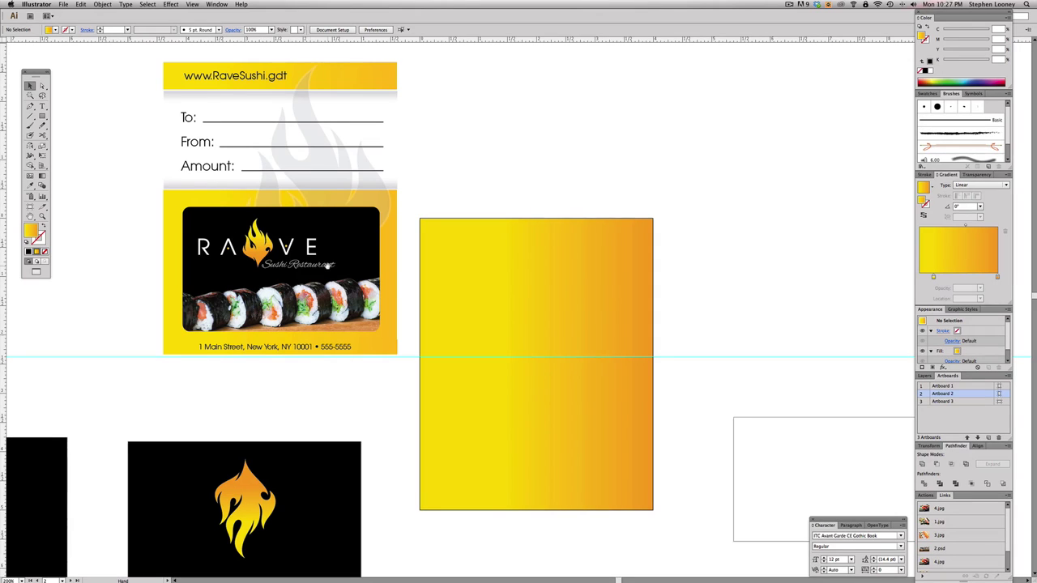
scroll(222, 210, right, 2)
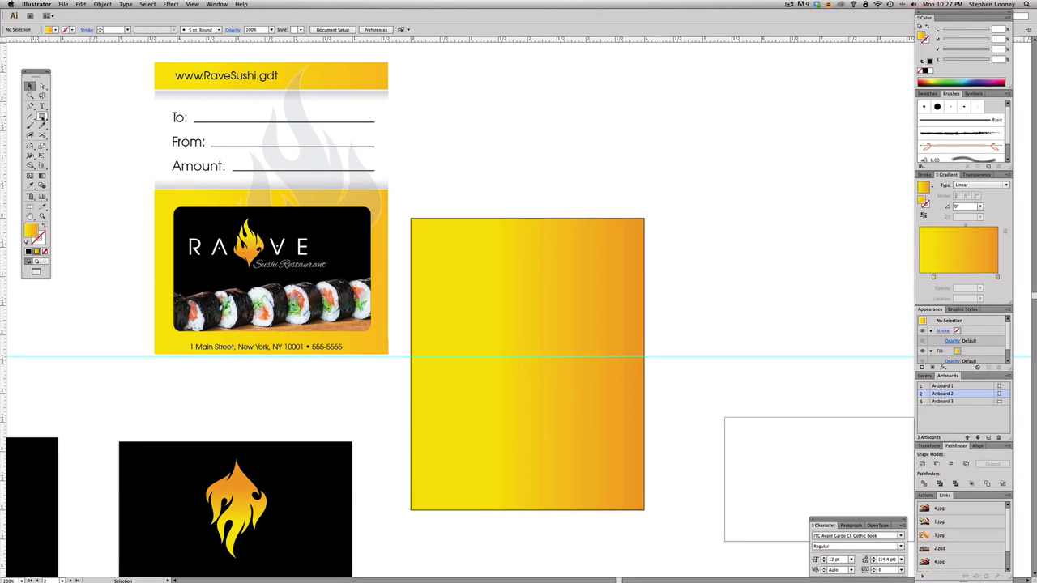
click(42, 116)
mouse_move(411, 248)
mouse_down()
mouse_move(655, 364)
mouse_move(645, 356)
mouse_up()
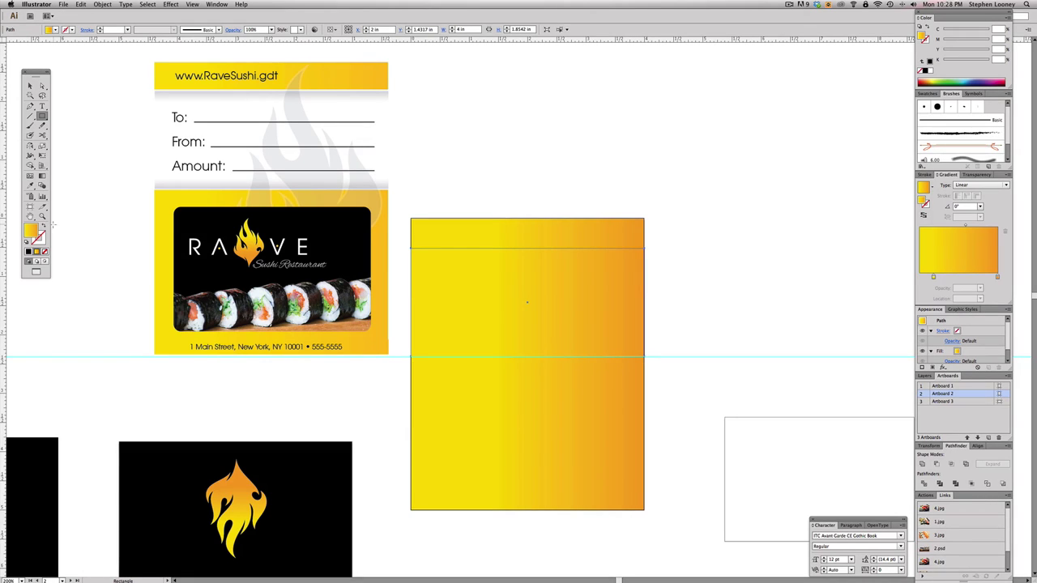
click(926, 72)
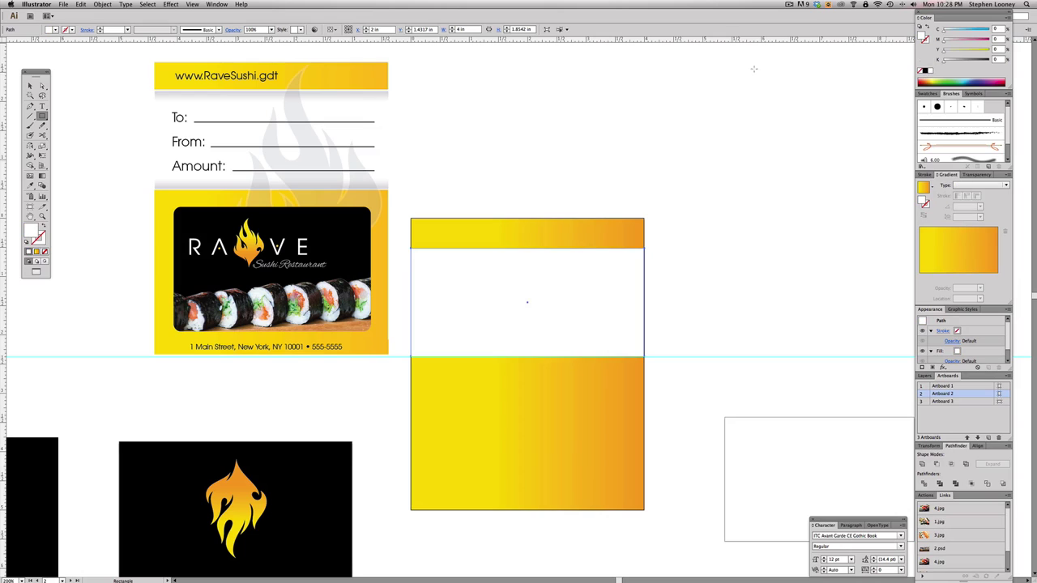
click(30, 85)
click(714, 173)
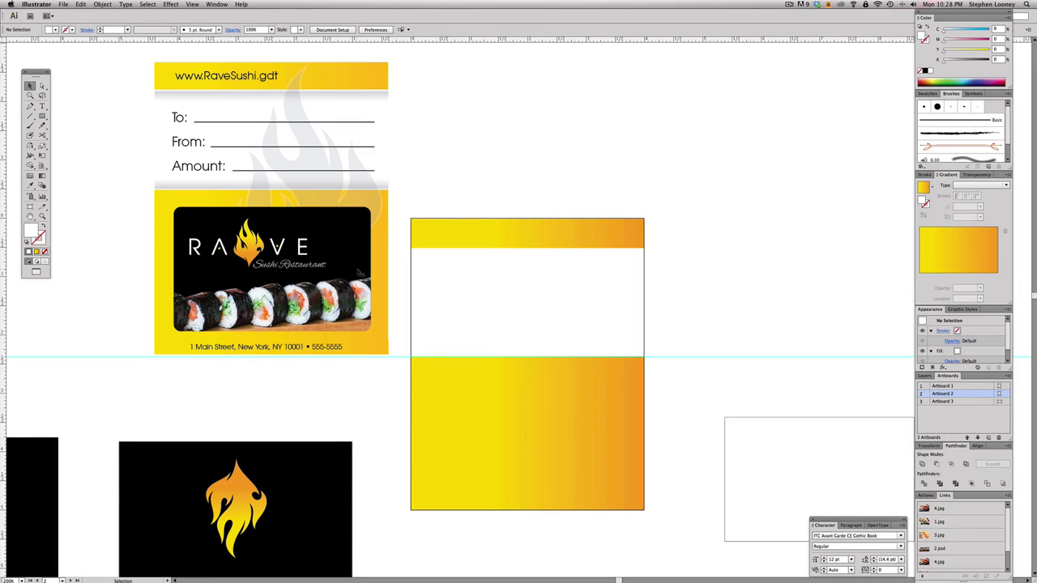
Draw a full-width band about 0.48 in tall just below the white panel's upper edge and give it a gradient fill.
click(41, 118)
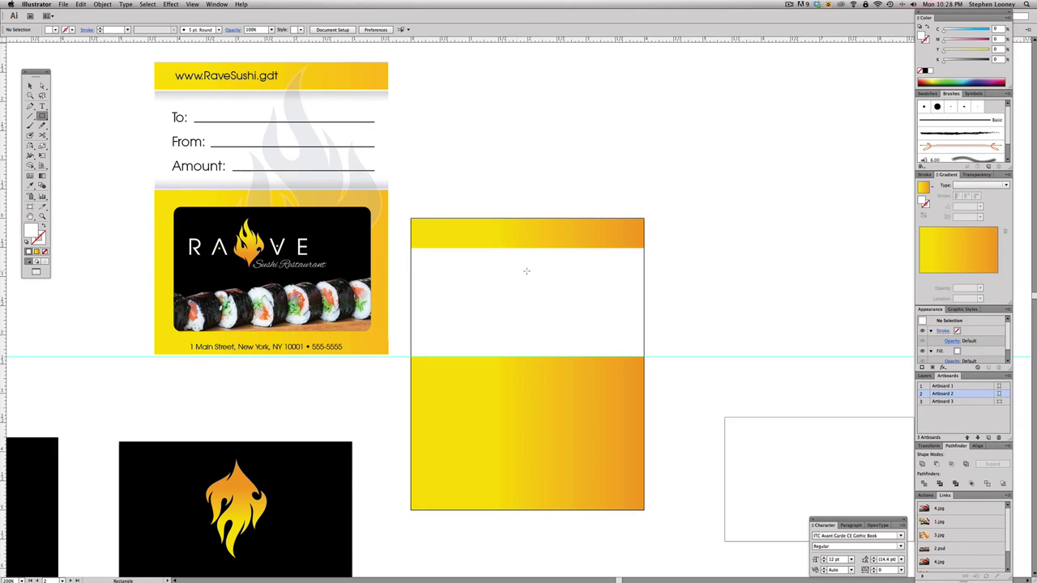
drag(409, 250, 644, 279)
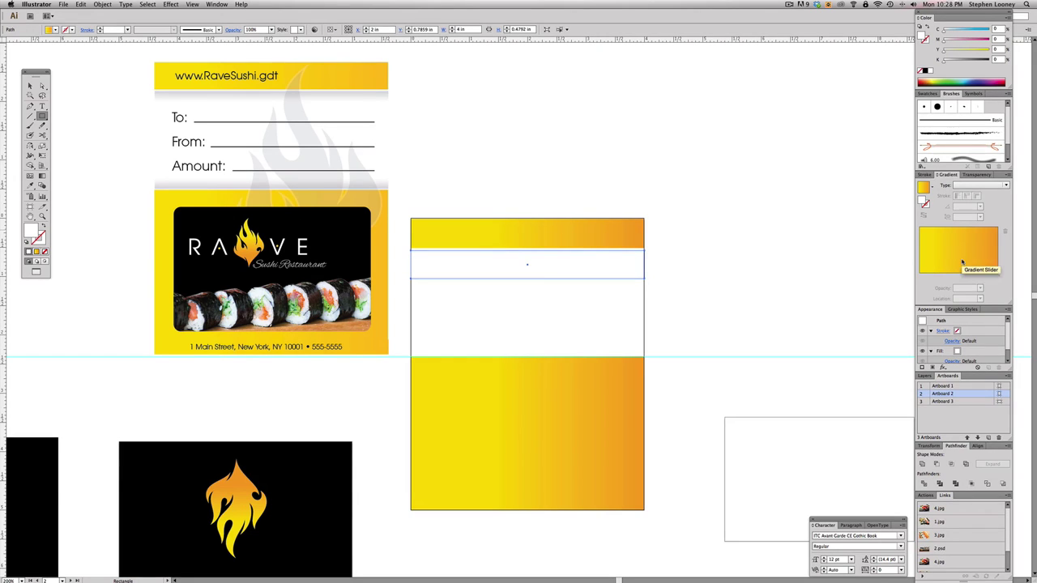
click(962, 262)
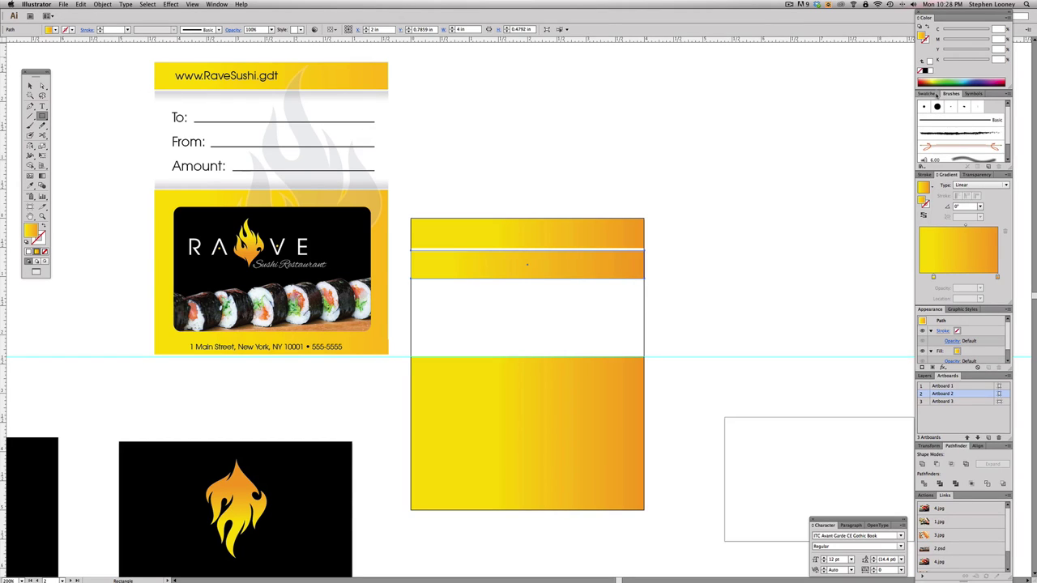
Recolor the band's gradient from white to 20% black and run it vertically at 90°, with the gray at the top.
click(936, 95)
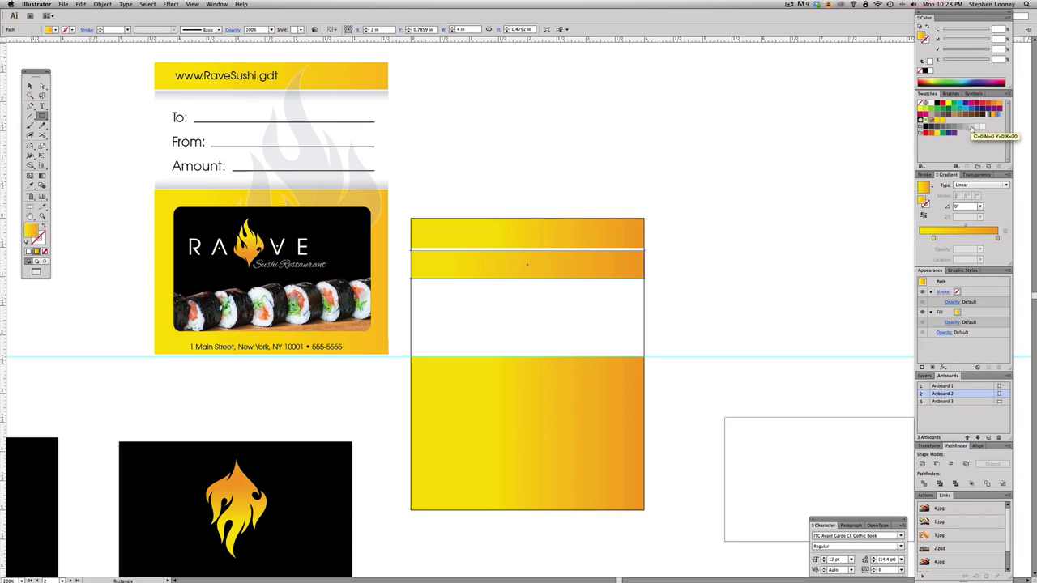
drag(973, 130, 998, 237)
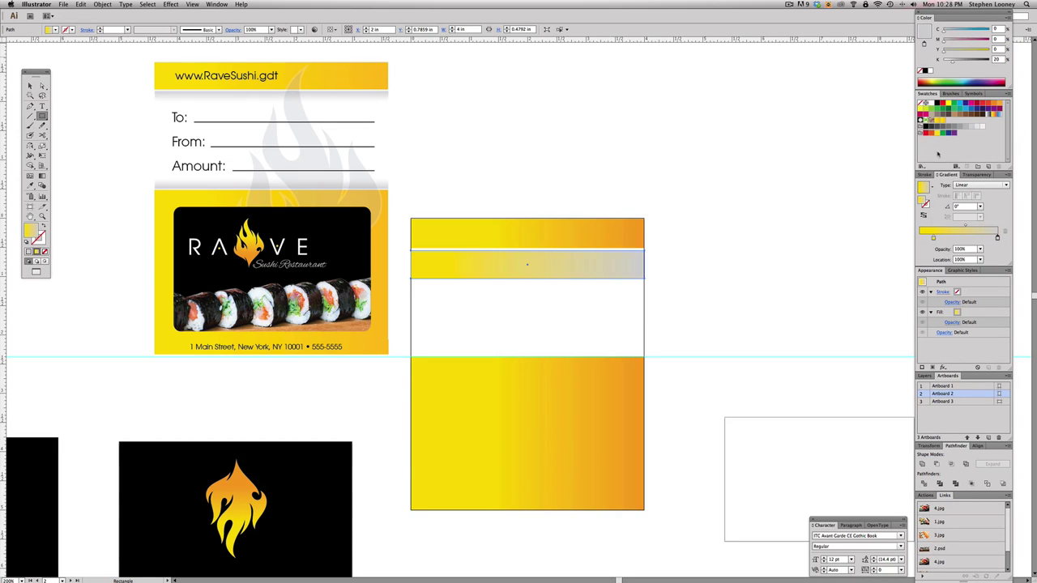
drag(932, 104, 934, 240)
click(43, 177)
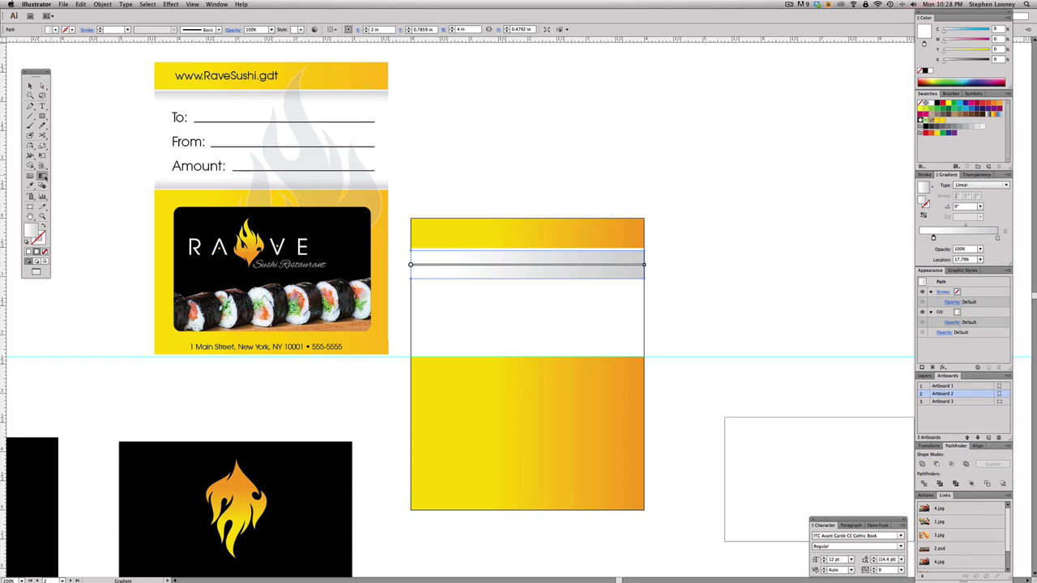
mouse_move(504, 279)
mouse_down()
mouse_move(507, 249)
mouse_move(495, 242)
mouse_up()
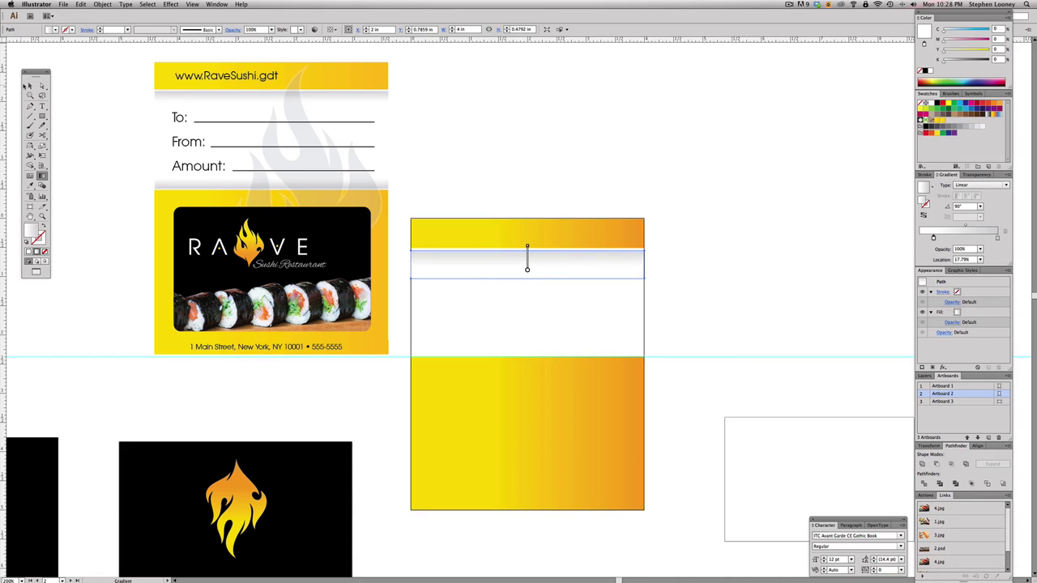
Shorten the gray shadow band to about 0.27 in tall by raising its lower edge.
key(v)
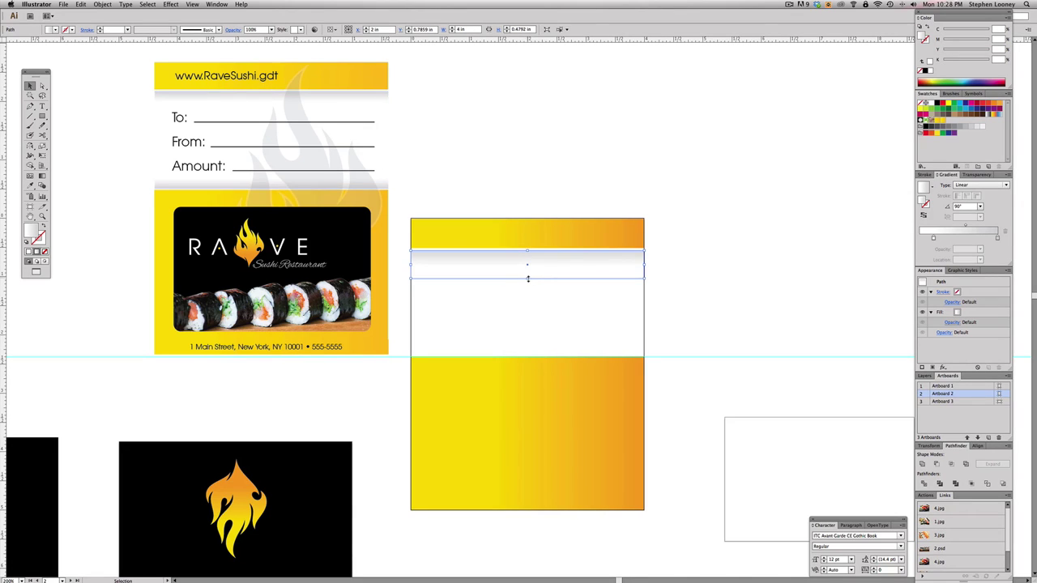
drag(528, 278, 531, 257)
click(702, 274)
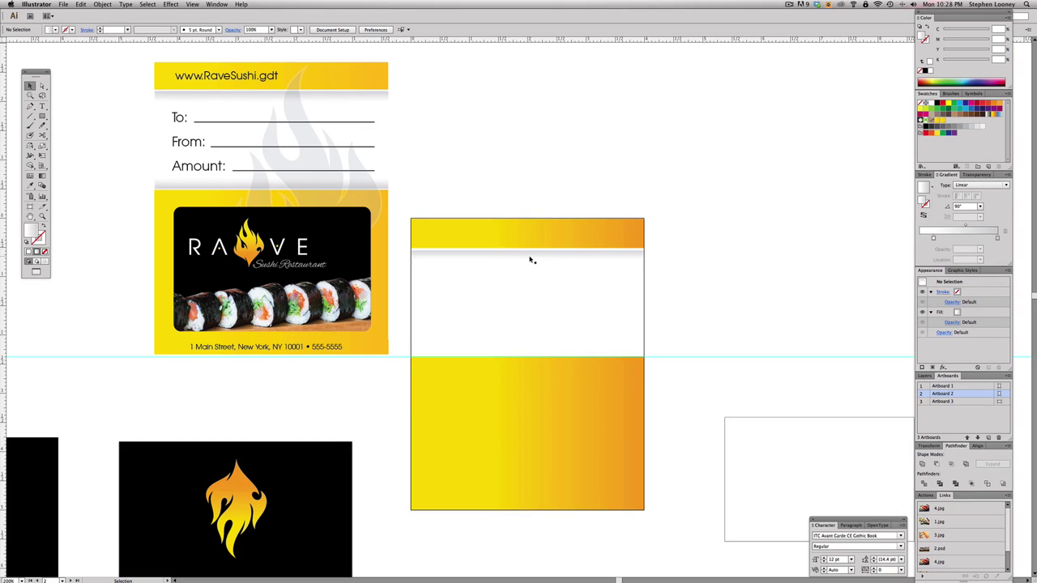
Duplicate the shadow band to the white panel's lower edge and reflect the copy vertically so the gray faces down.
drag(531, 259, 528, 346)
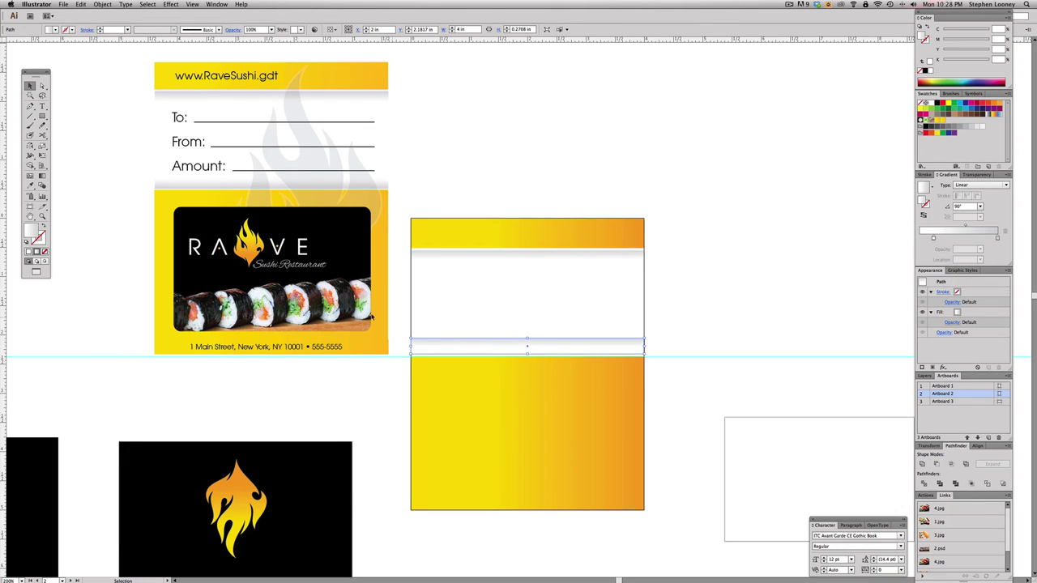
click(30, 145)
drag(523, 324, 524, 383)
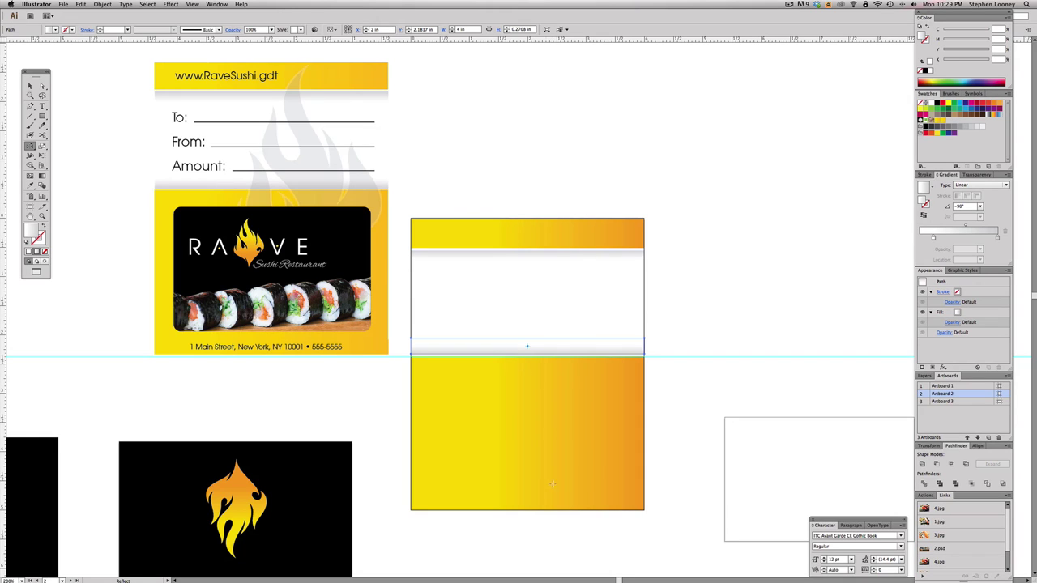
key(a)
click(730, 292)
drag(679, 313, 699, 313)
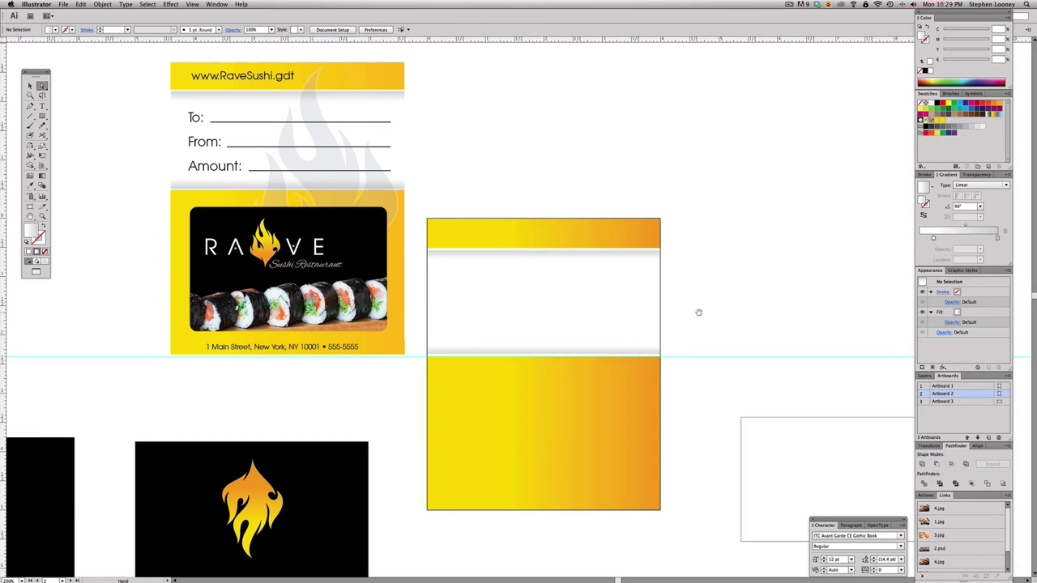
drag(575, 335, 579, 335)
click(30, 86)
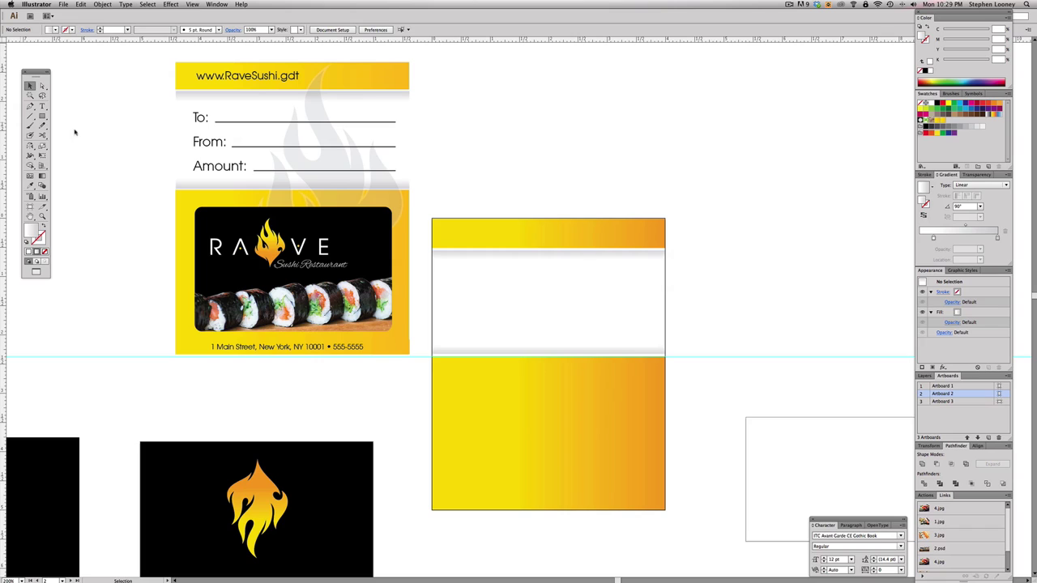
click(220, 220)
drag(219, 220, 487, 380)
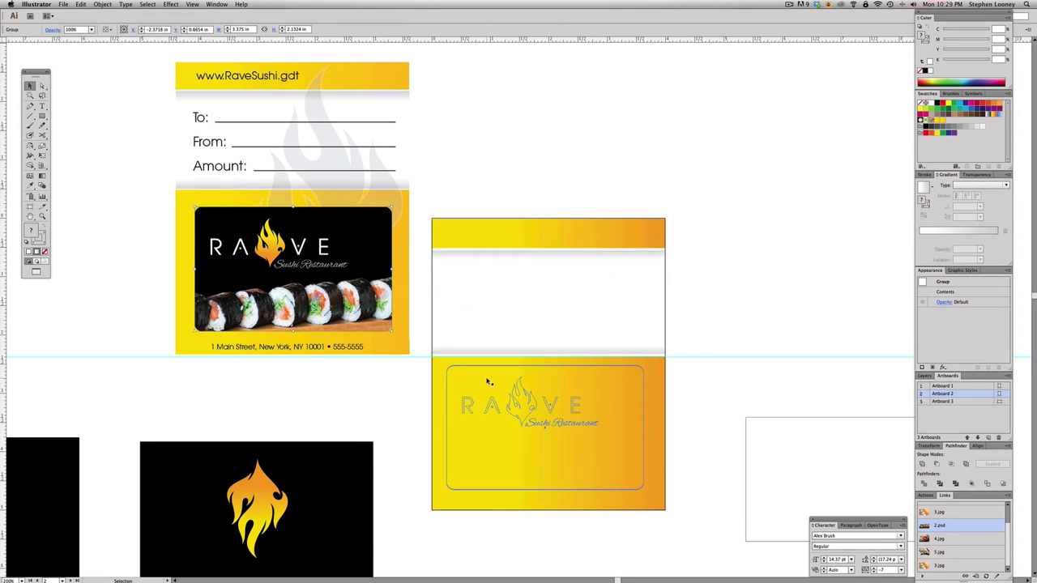
key(super+z)
click(495, 138)
Copy the upside-down flame from the black cover artwork and deselect it.
drag(521, 213, 531, 213)
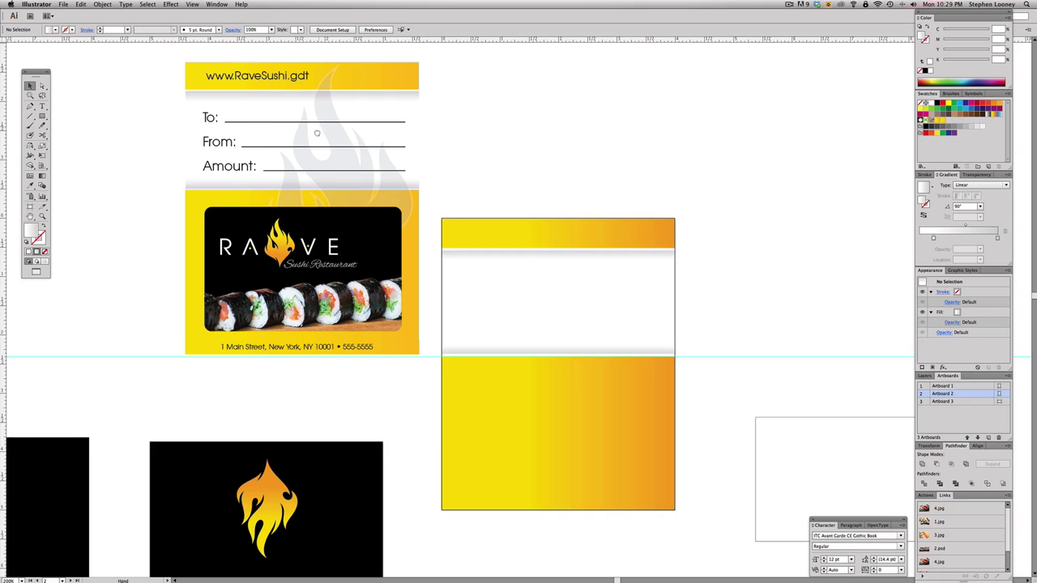
drag(367, 195, 365, 206)
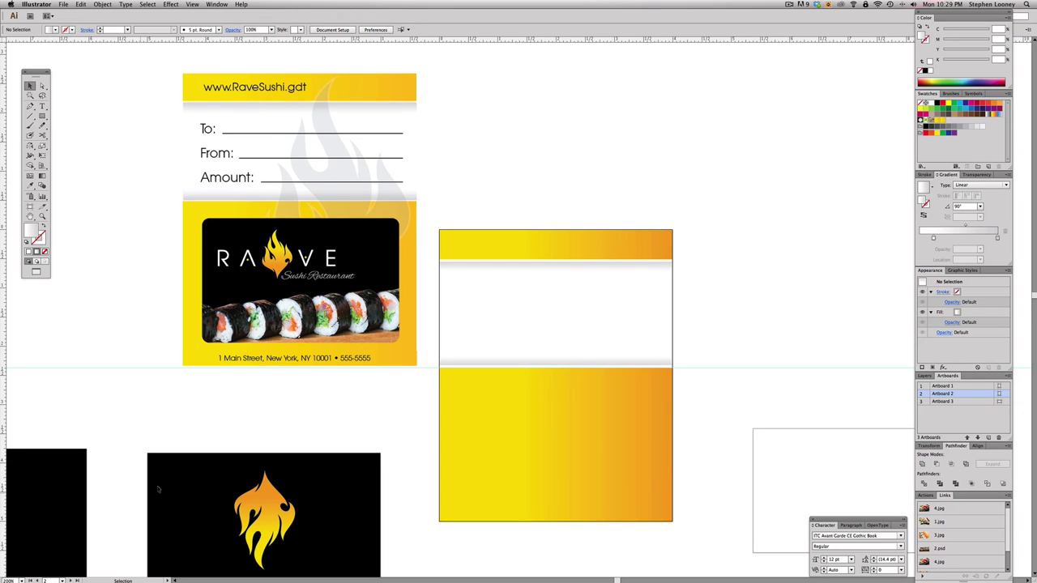
click(267, 499)
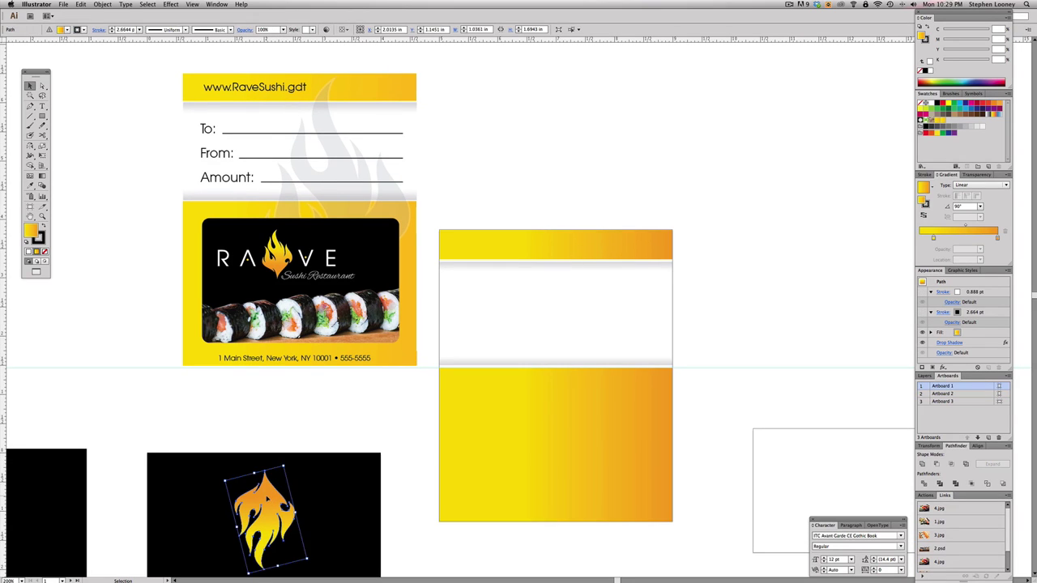
key(super+c)
click(390, 419)
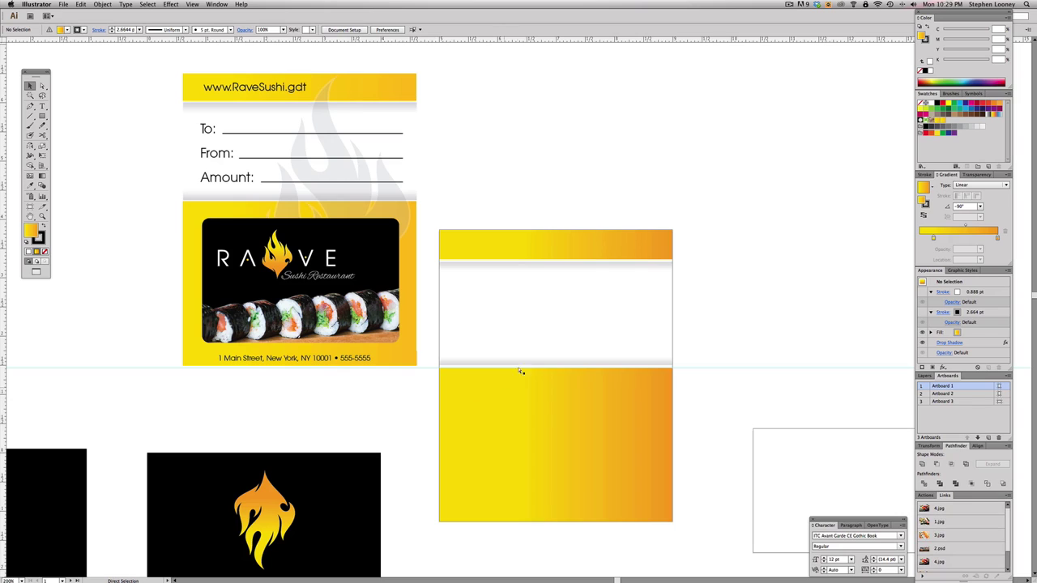
Paste the flame onto the inside layout, rotate it upright and place it across the white panel's lower edge.
key(super+v)
drag(590, 286, 541, 255)
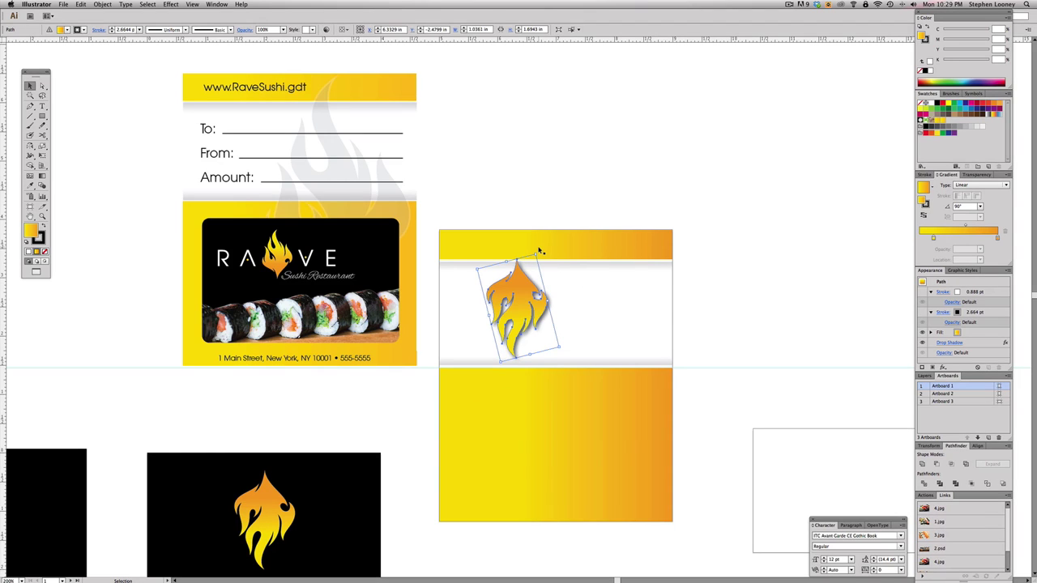
key(e)
drag(542, 258, 500, 371)
drag(522, 324, 610, 391)
key(a)
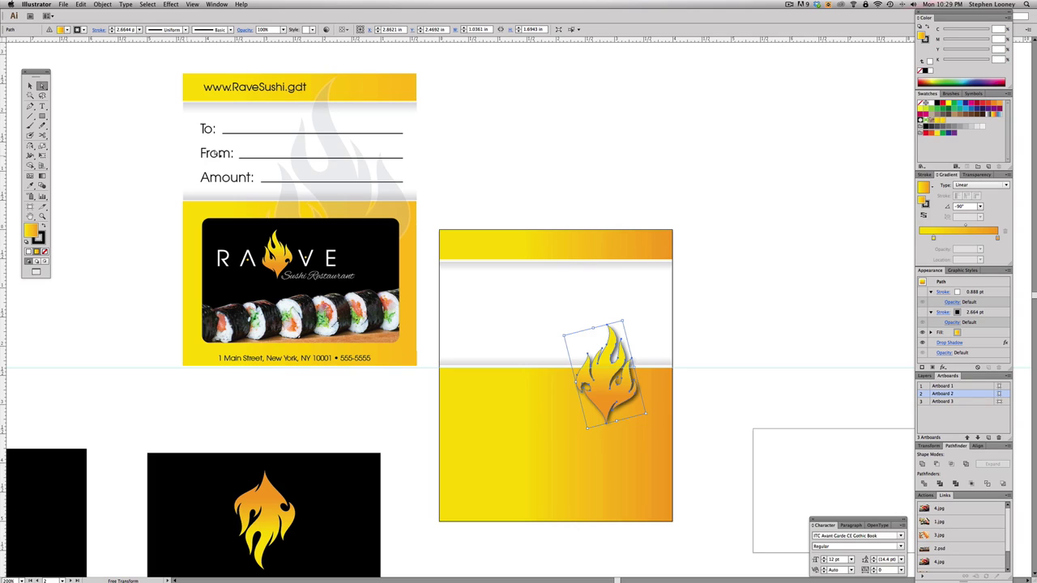
Fill the pasted flame with 50% gray, using the reference card's gray flame as the model.
click(321, 128)
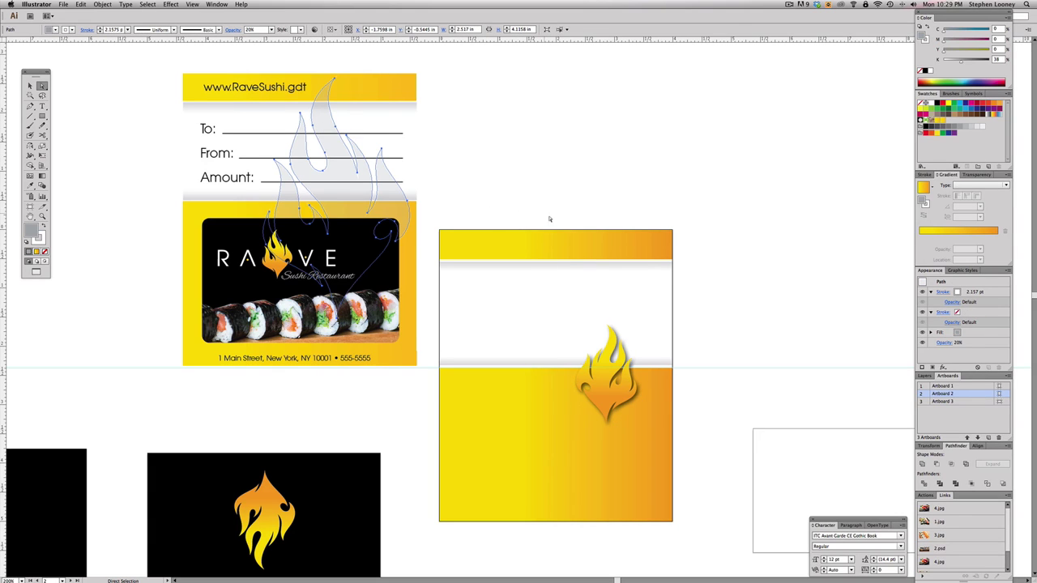
key(v)
click(602, 367)
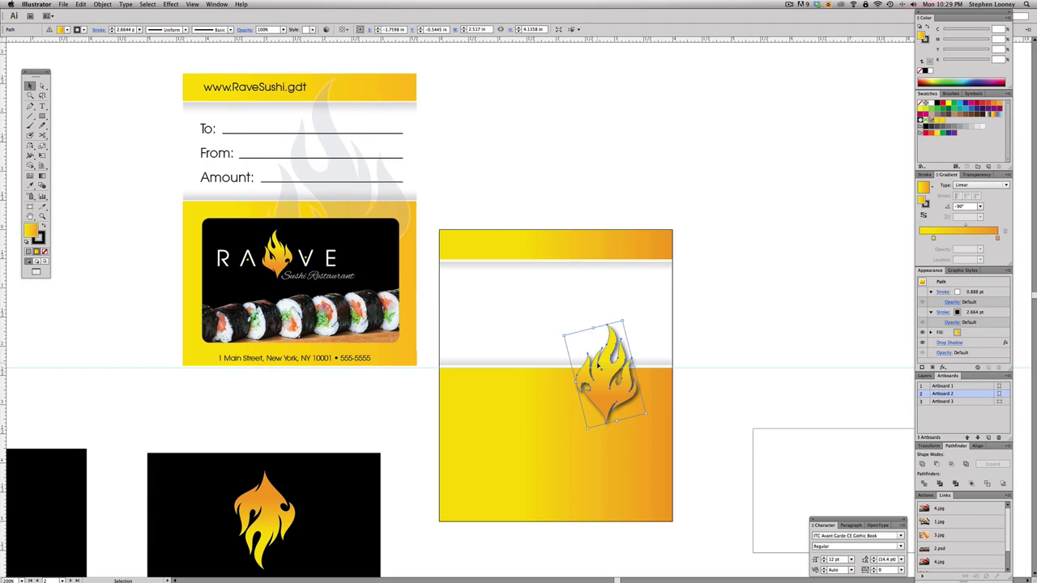
click(954, 129)
key(a)
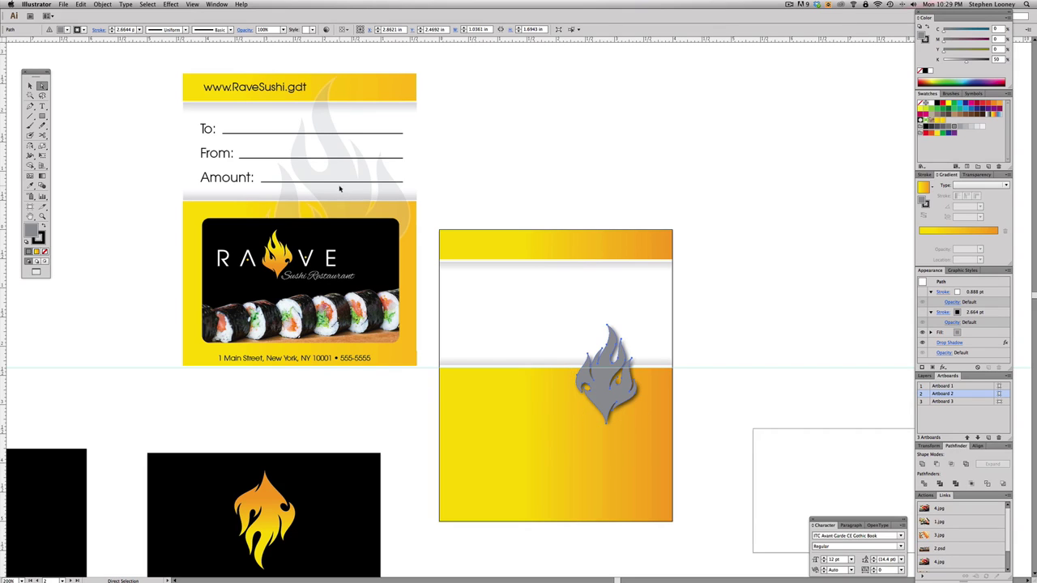
Check the reference flame's transparency and set the new flame's opacity to 20%.
click(339, 189)
click(975, 175)
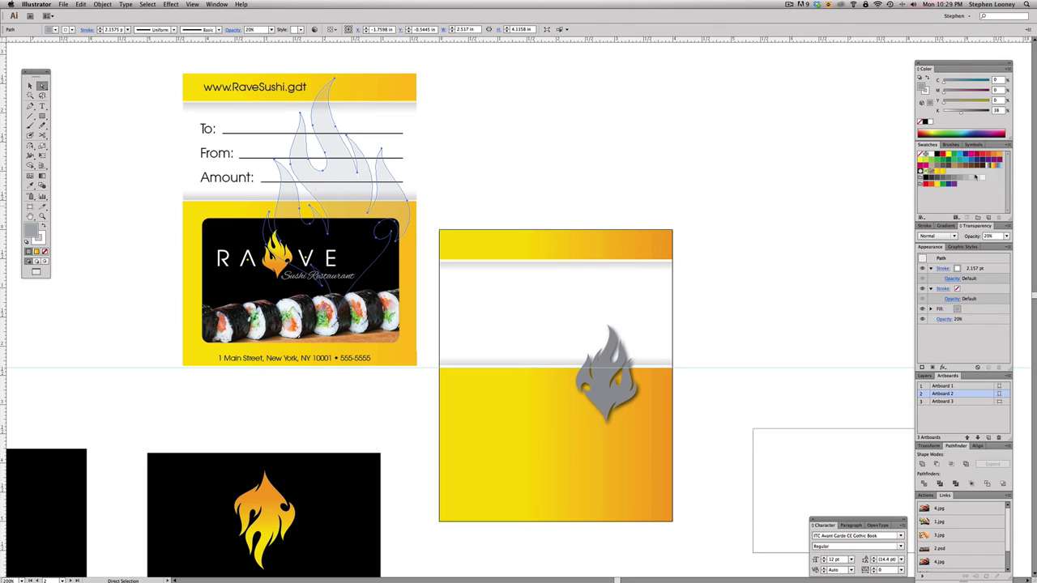
click(762, 253)
click(606, 371)
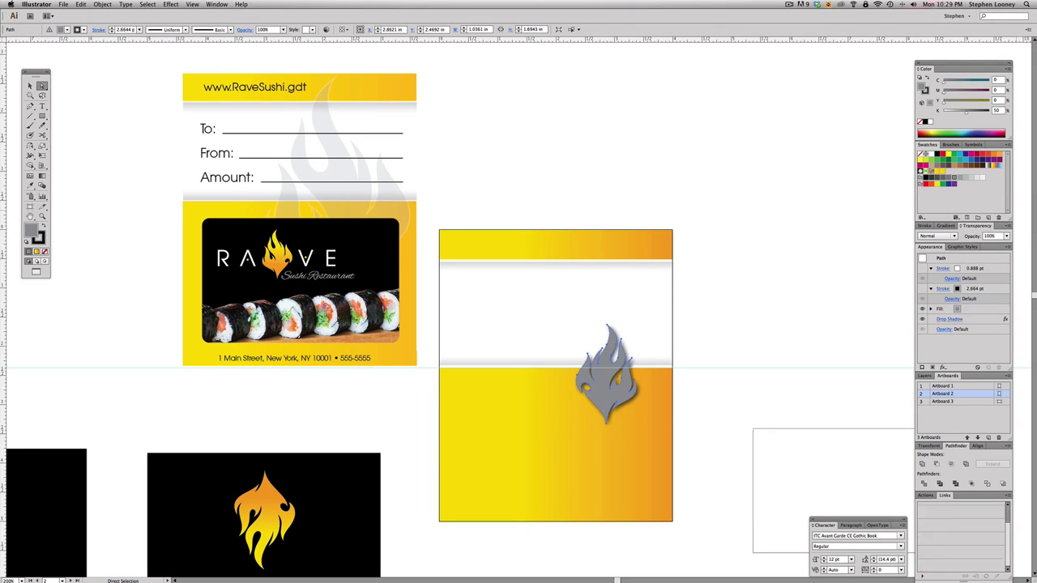
click(1008, 236)
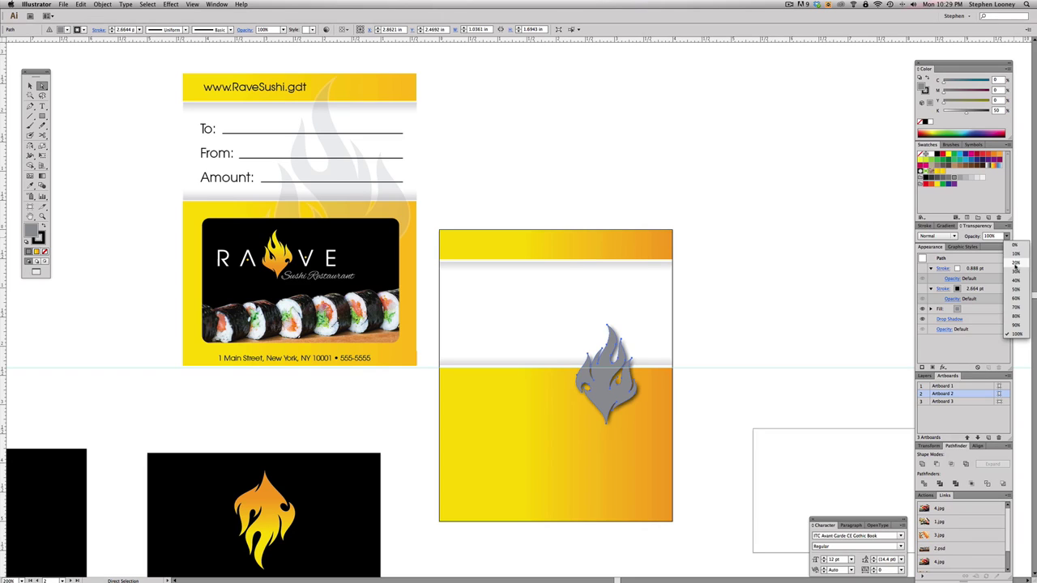
click(1017, 258)
Enlarge the gray flame to about 2.28 × 3.73 in, mirror it horizontally and position it over the panel's lower edge.
key(e)
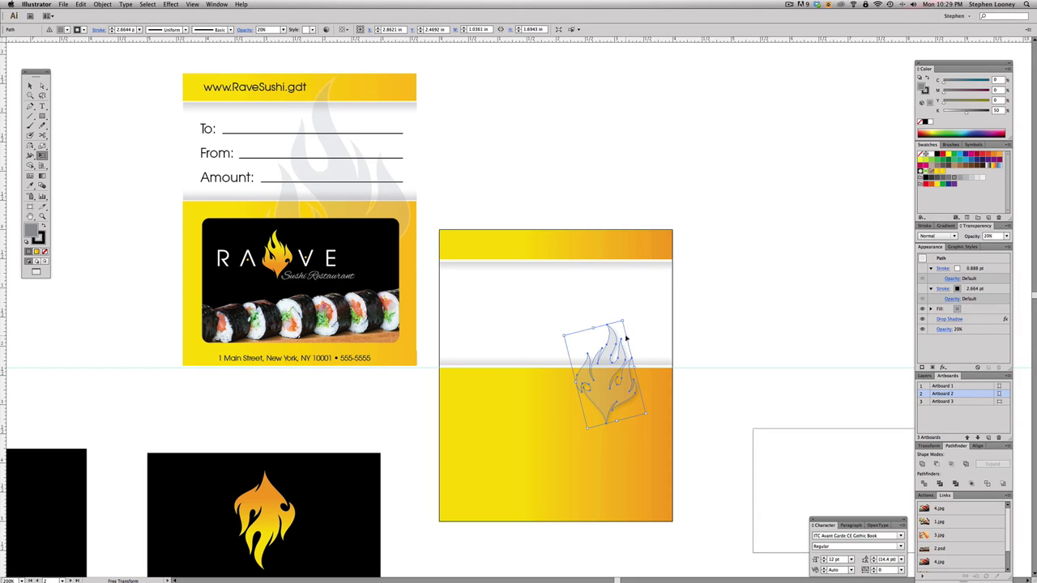
drag(623, 321, 597, 308)
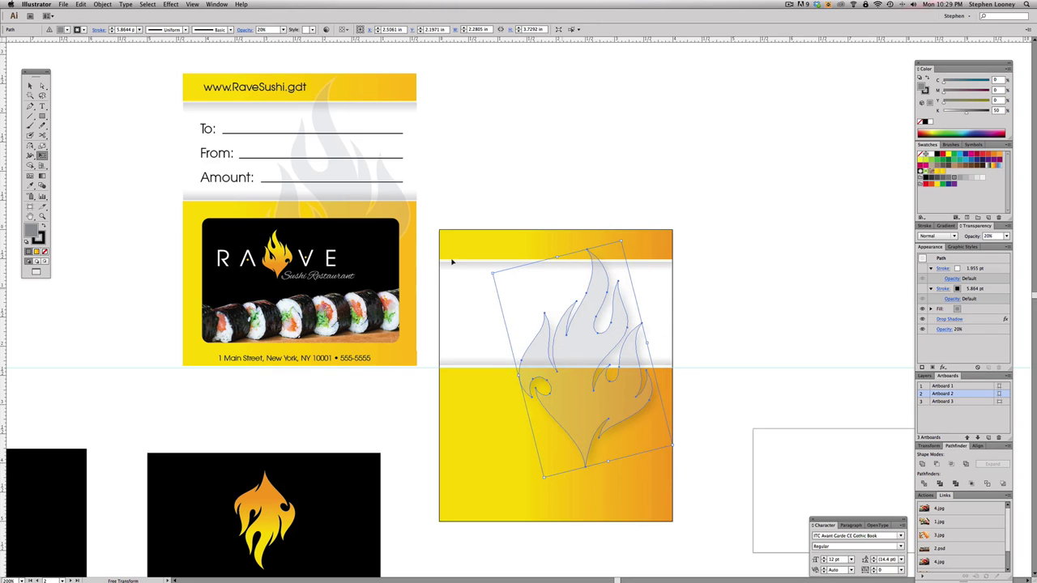
click(30, 146)
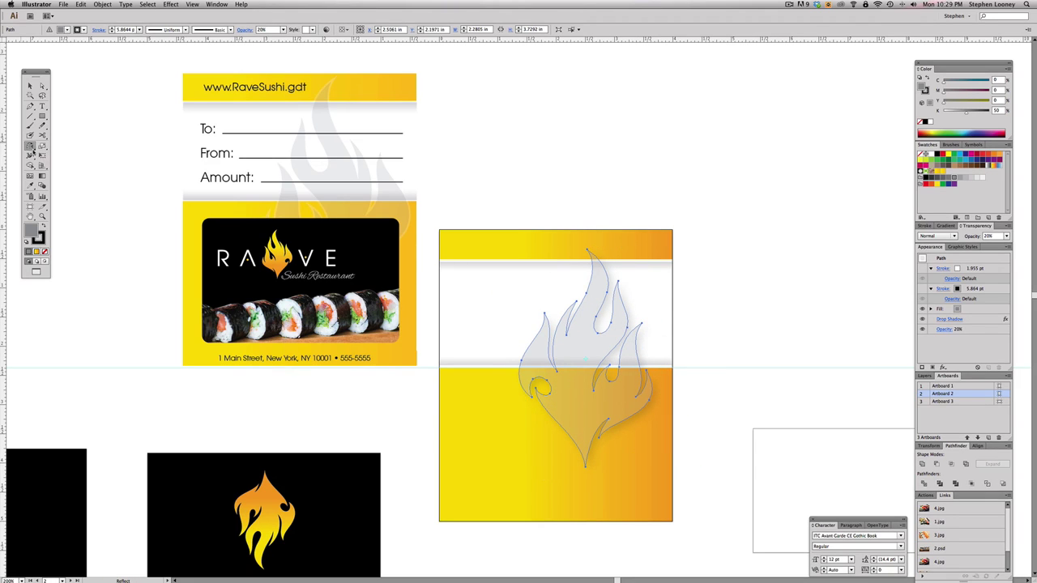
drag(476, 312, 753, 292)
key(a)
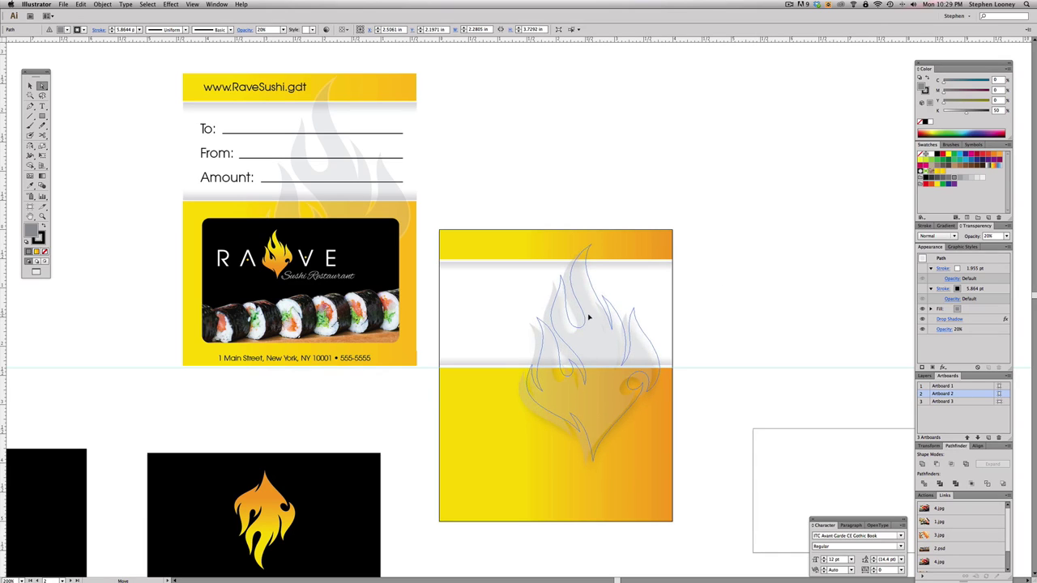
click(728, 295)
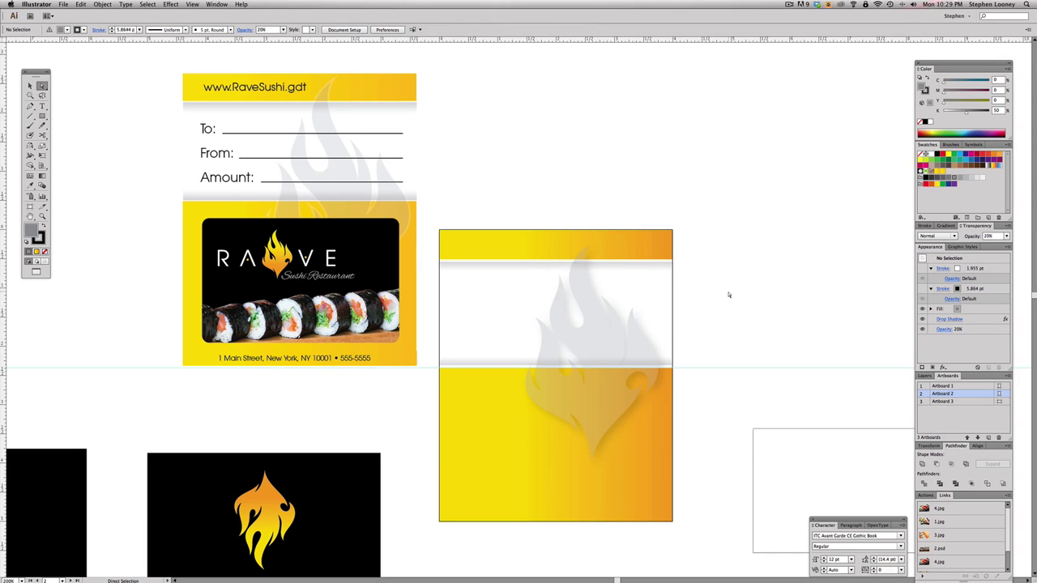
Hide the large flame's drop shadow, show its 1.955 pt white stroke and adjust its position slightly.
click(603, 342)
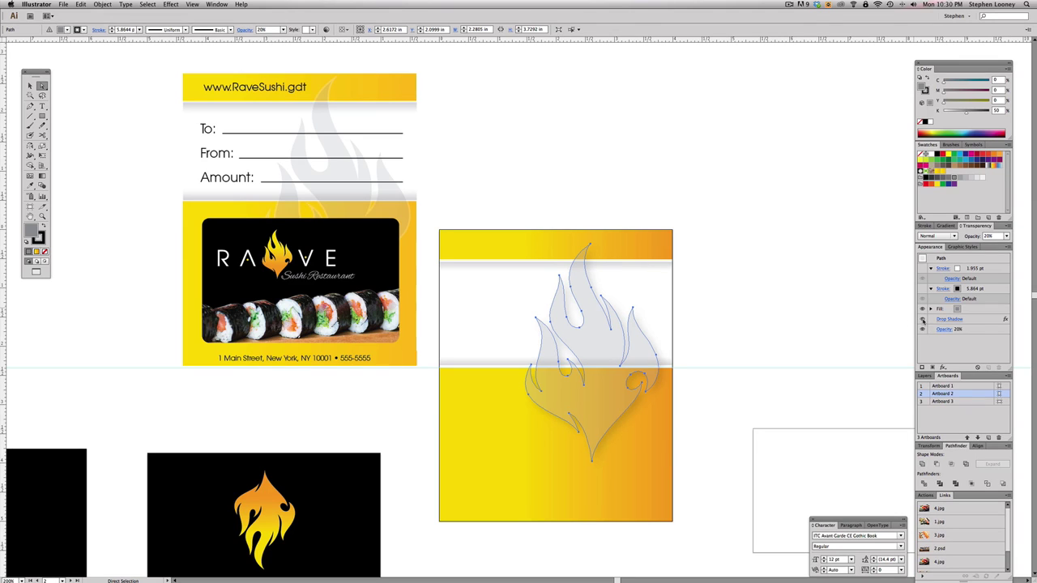
click(922, 320)
click(793, 327)
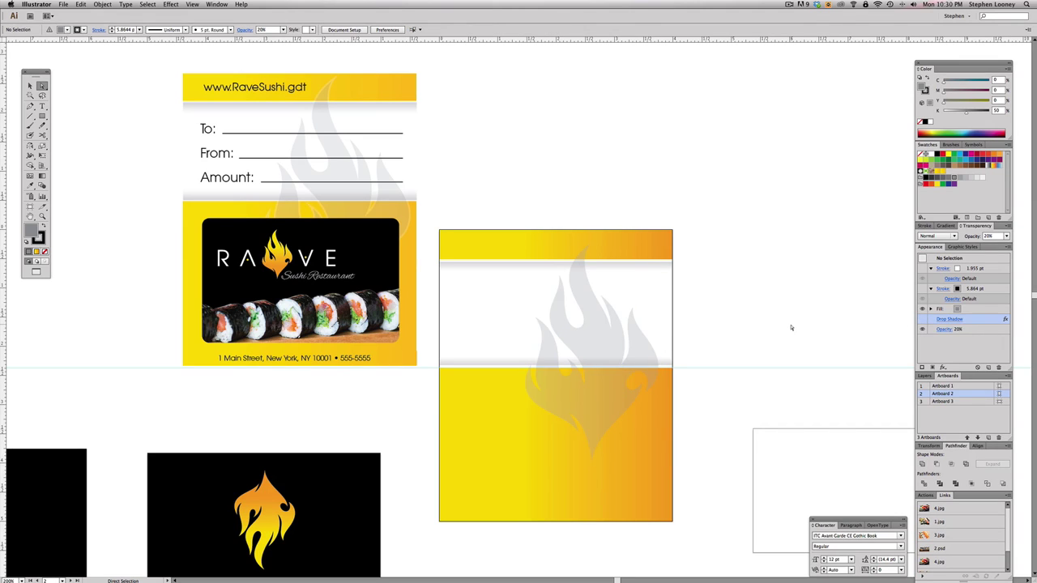
click(610, 351)
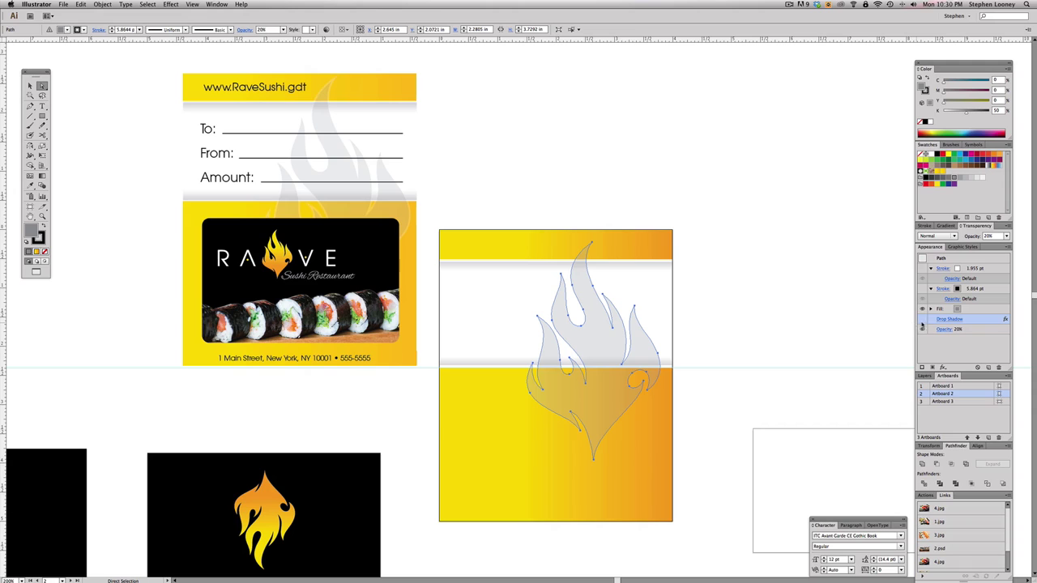
click(808, 277)
scroll(648, 328, left, 1)
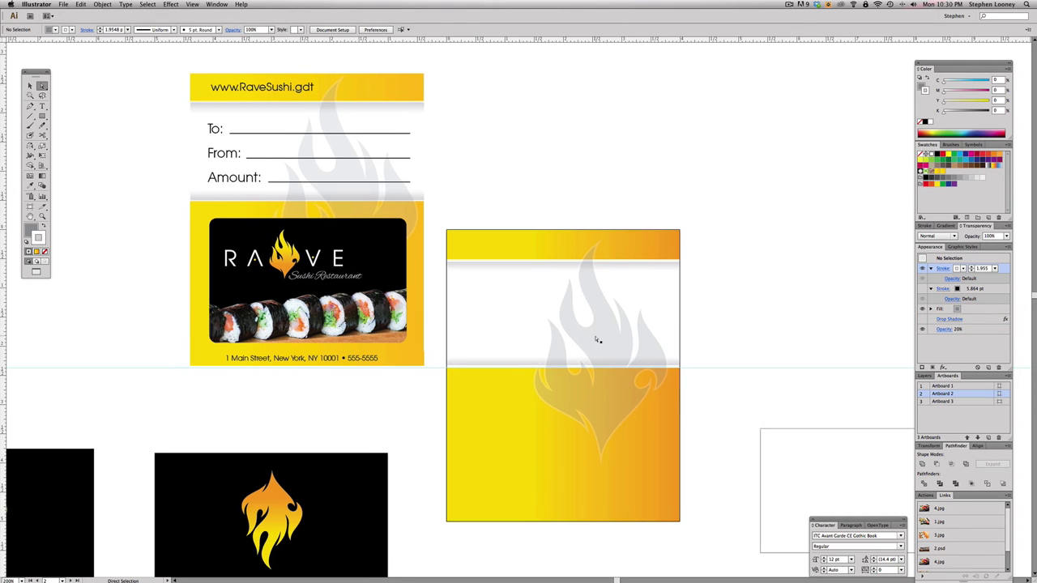
click(593, 334)
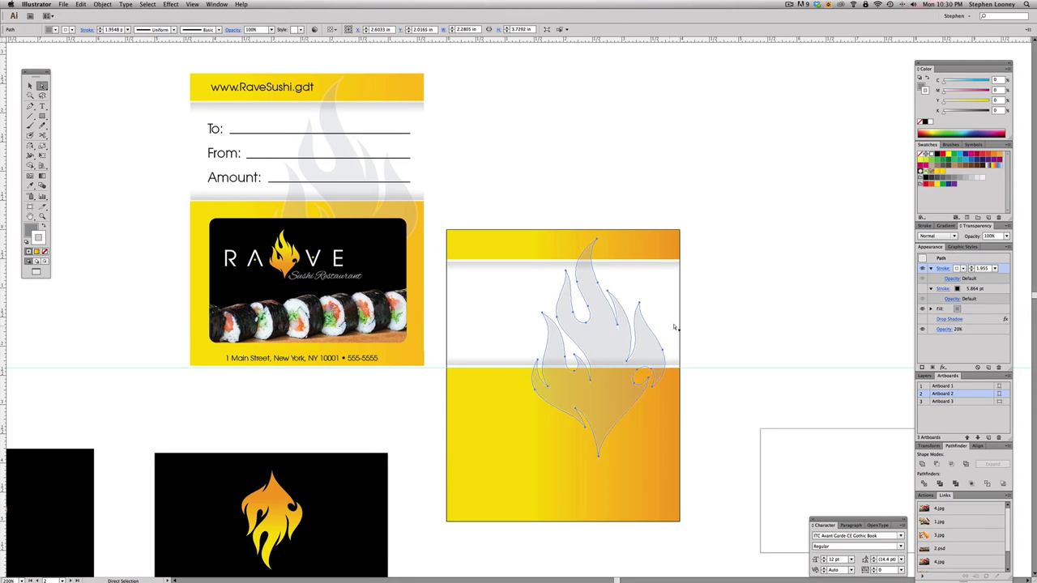
click(815, 289)
drag(736, 326, 712, 331)
key(t)
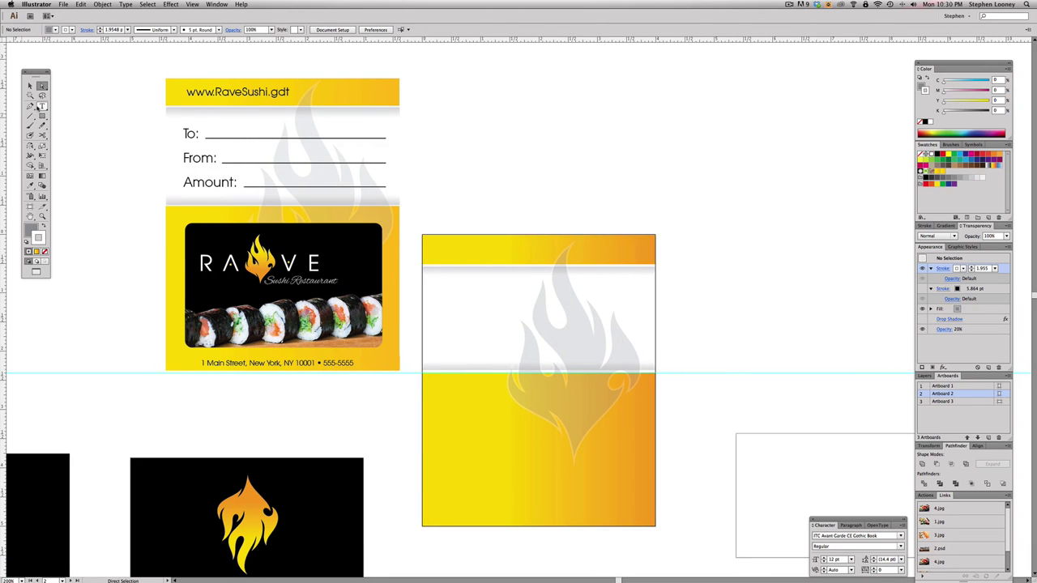
click(443, 290)
key(ctrl+z)
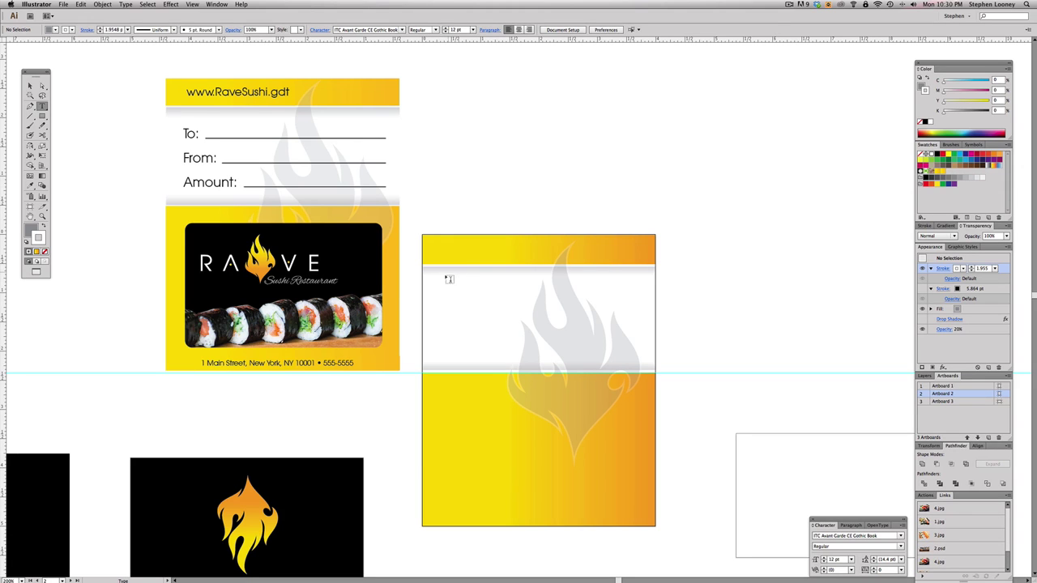
key(f)
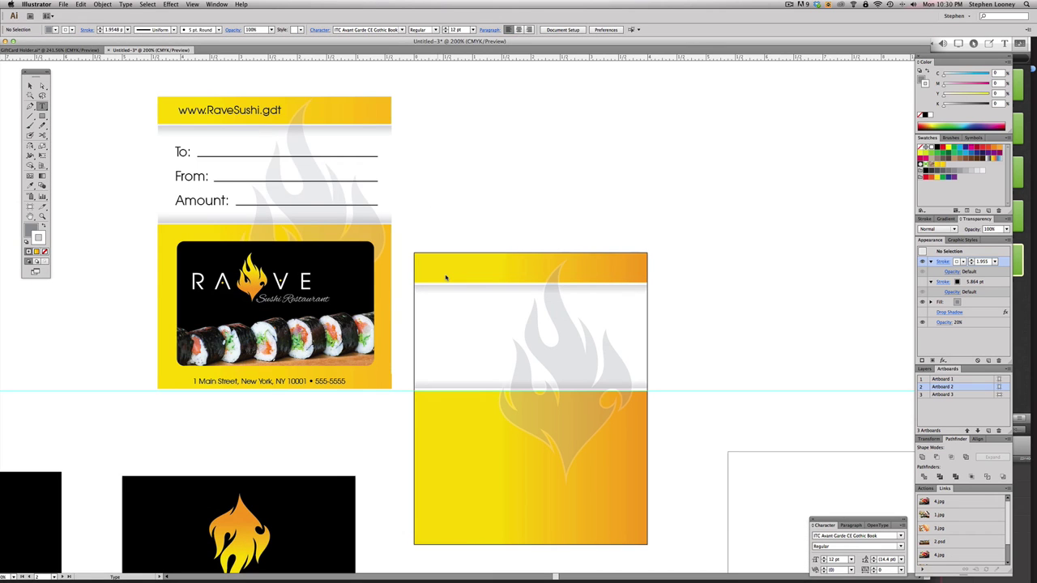
key(f)
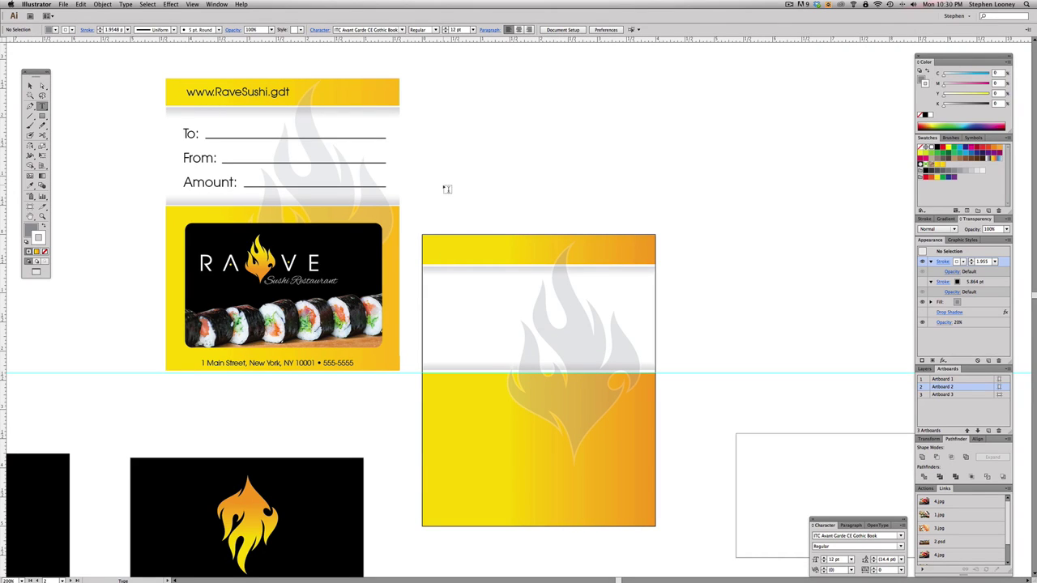
Select the inside layout's yellow-orange background, white panel and shadow bands and lock them against selection.
key(v)
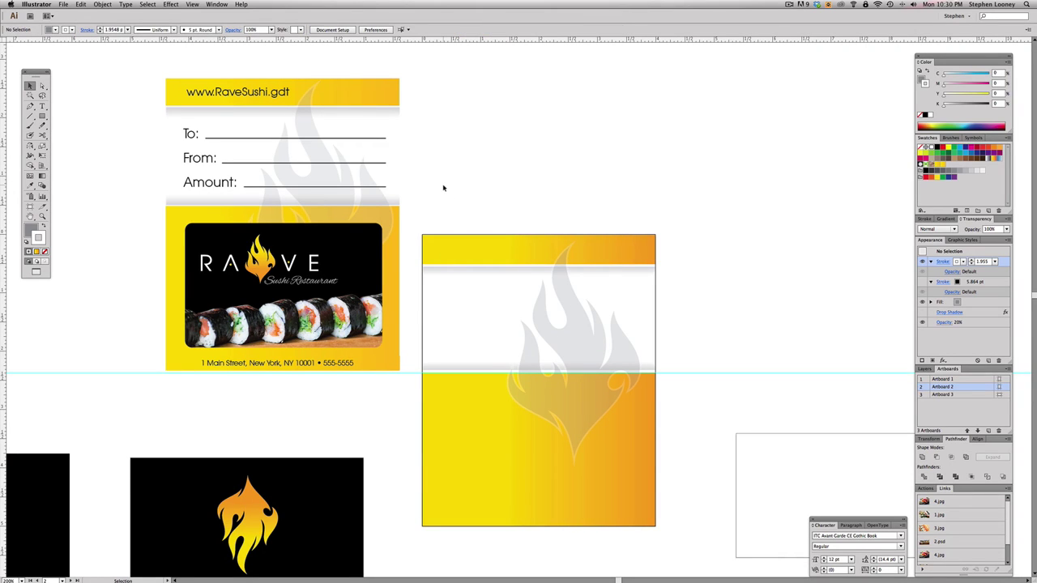
click(462, 486)
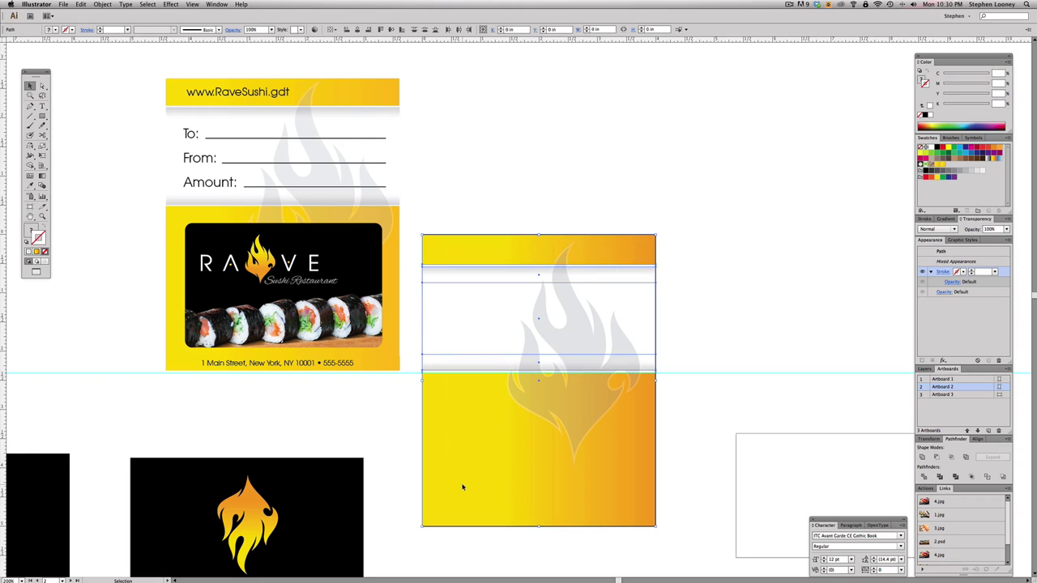
key(a)
click(102, 4)
mouse_move(134, 49)
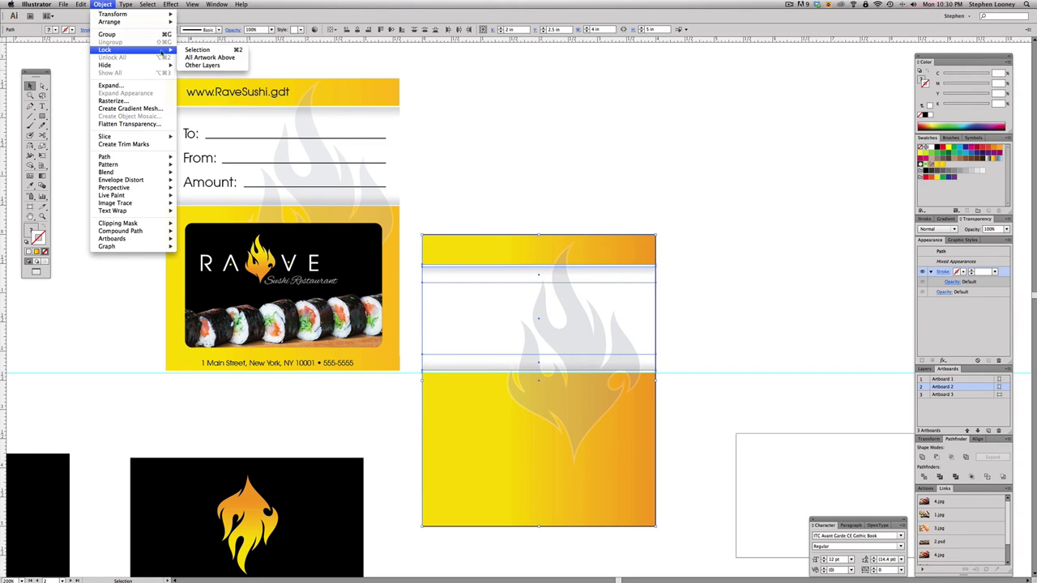
click(207, 52)
drag(450, 185, 505, 450)
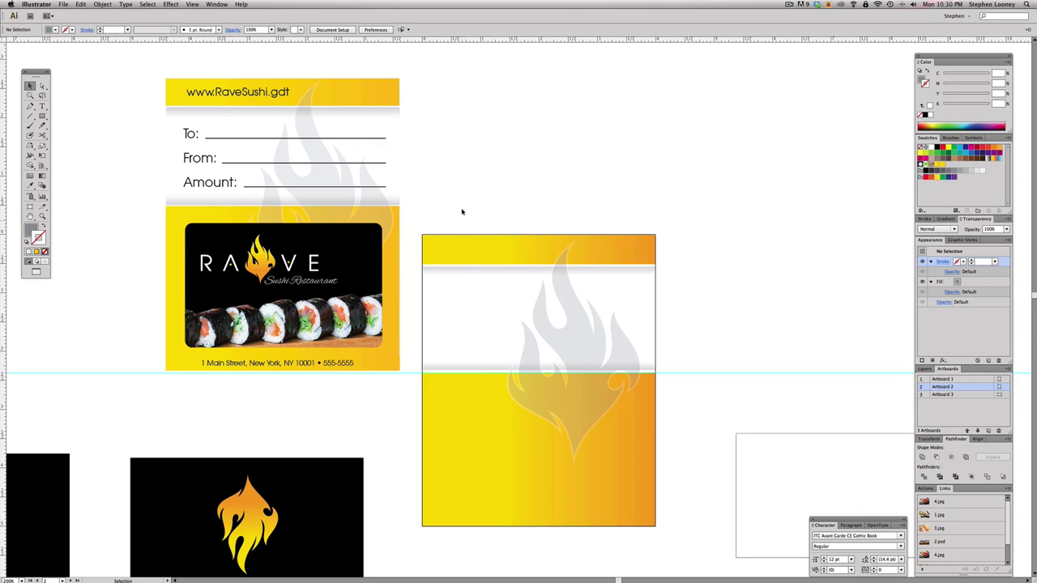
drag(462, 209, 486, 392)
drag(465, 248, 480, 406)
drag(448, 199, 453, 318)
Add the text lines "To:", "From:" and "Amount:" on the white panel and scale the block to about 18 pt.
click(42, 106)
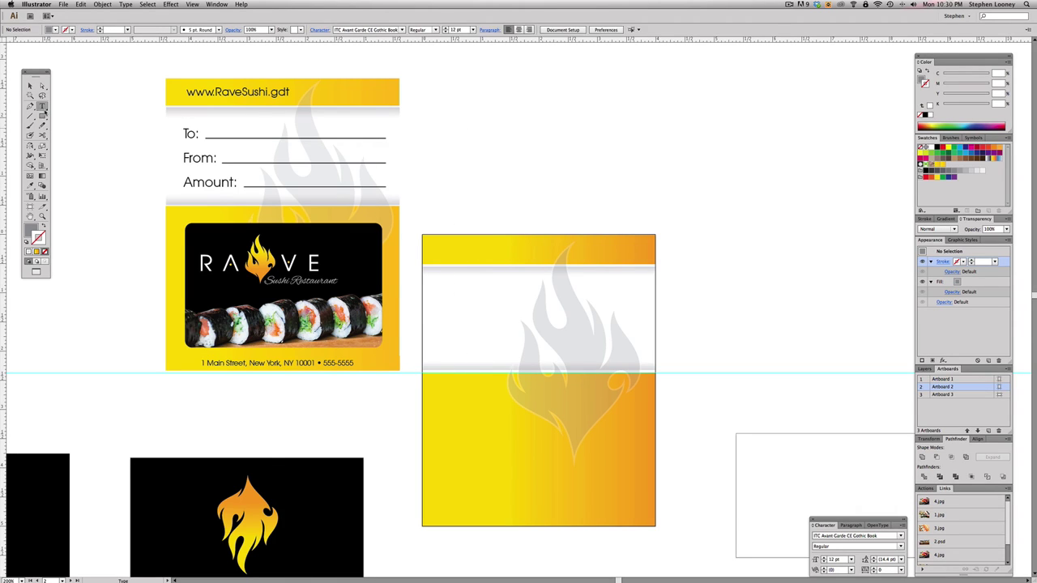
click(437, 286)
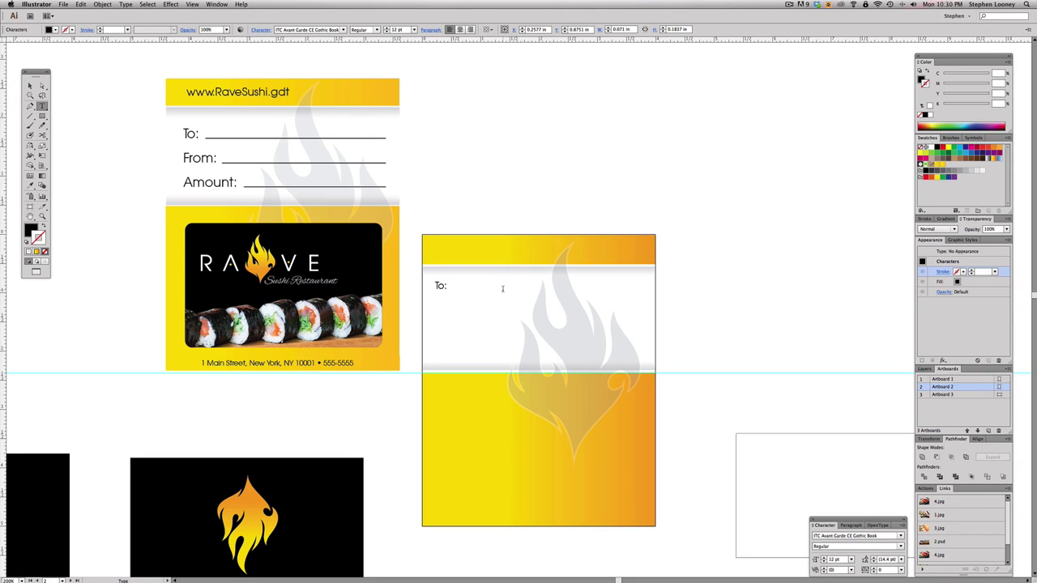
text(From: )
text(Amount:)
key(Escape)
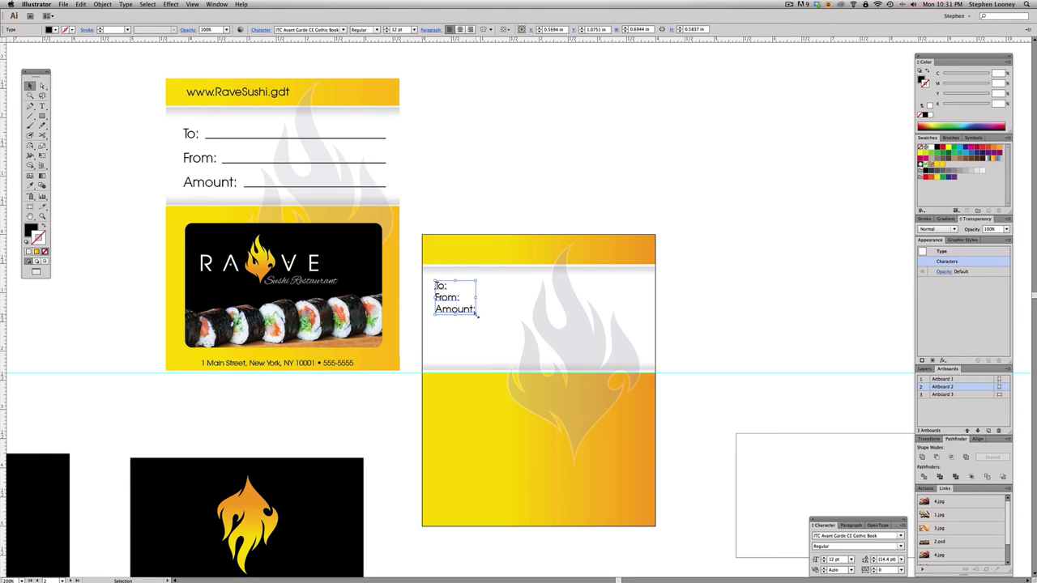
drag(478, 317, 497, 330)
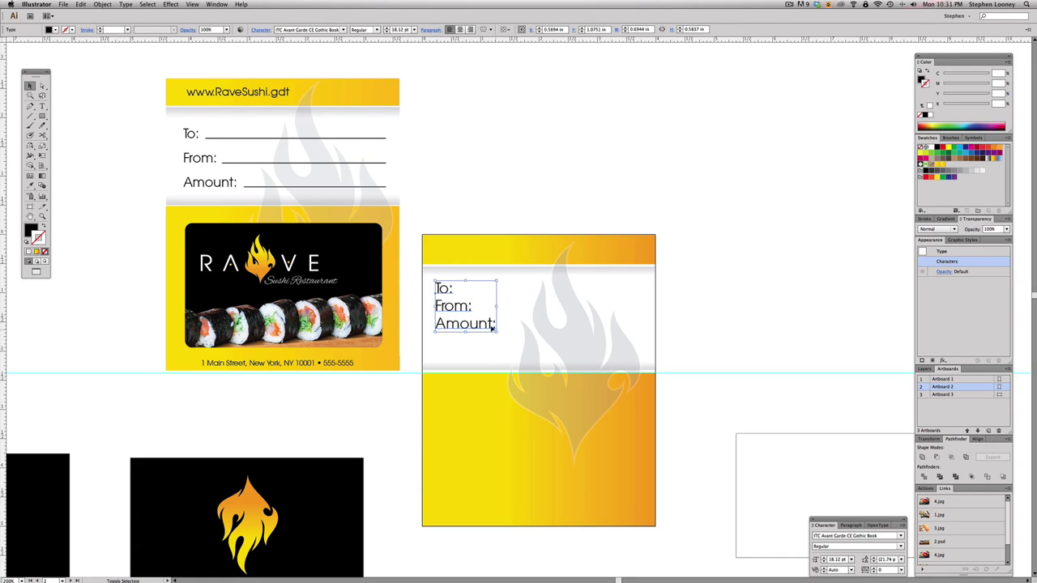
Set the leading of the To/From/Amount text block to 39 pt and deselect it.
click(260, 30)
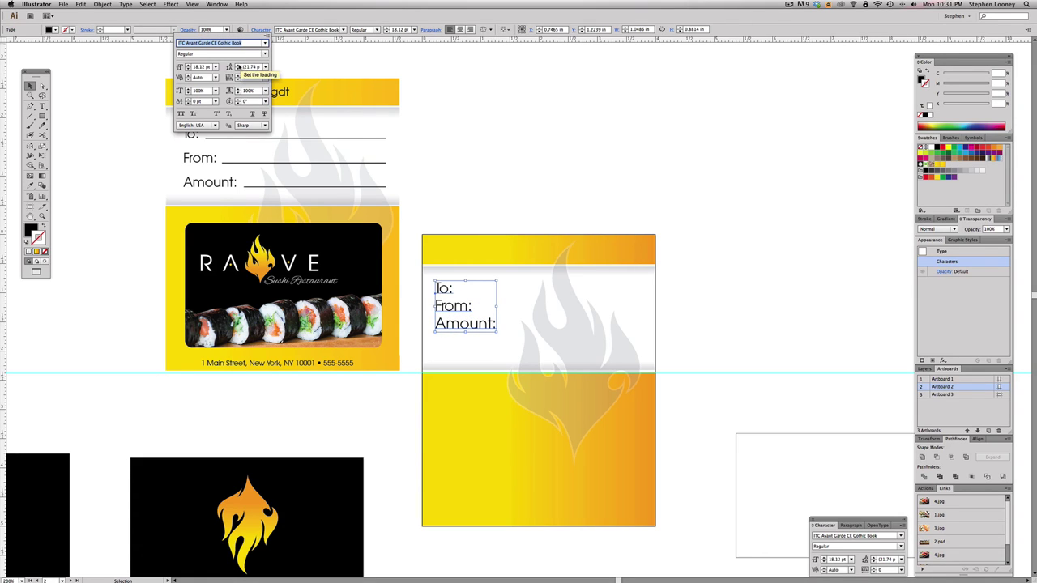
click(238, 65)
click(238, 65)
click(239, 64)
click(238, 65)
click(238, 65)
click(238, 65)
click(251, 68)
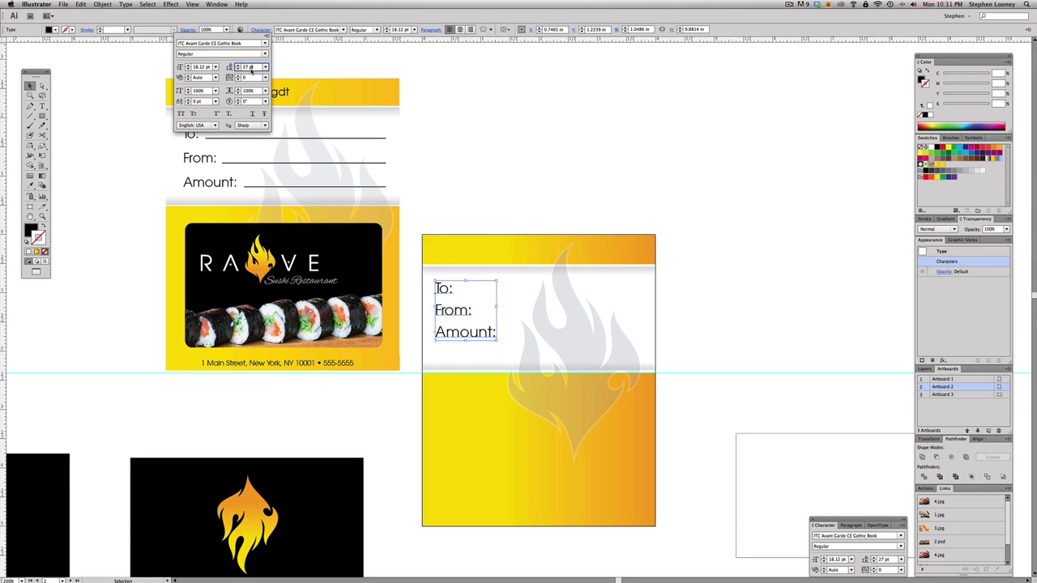
key(Up)
key(Up)
key(Up)
key(Up)
key(Up)
key(Up)
key(Up)
key(Up)
key(Up)
key(Up)
key(Up)
key(Up)
key(Up)
key(Up)
key(Up)
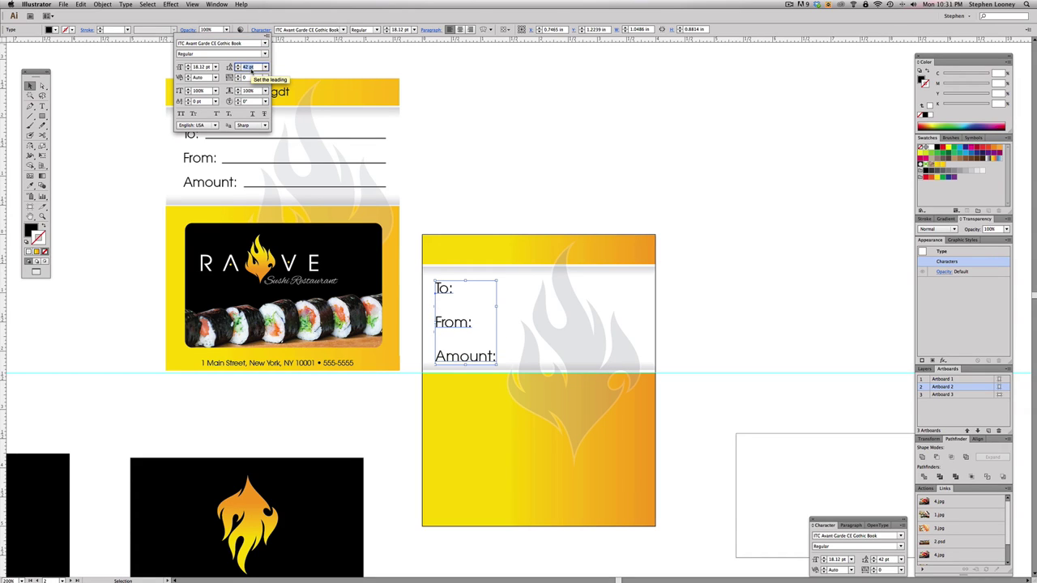
key(Down)
key(Down)
key(Down)
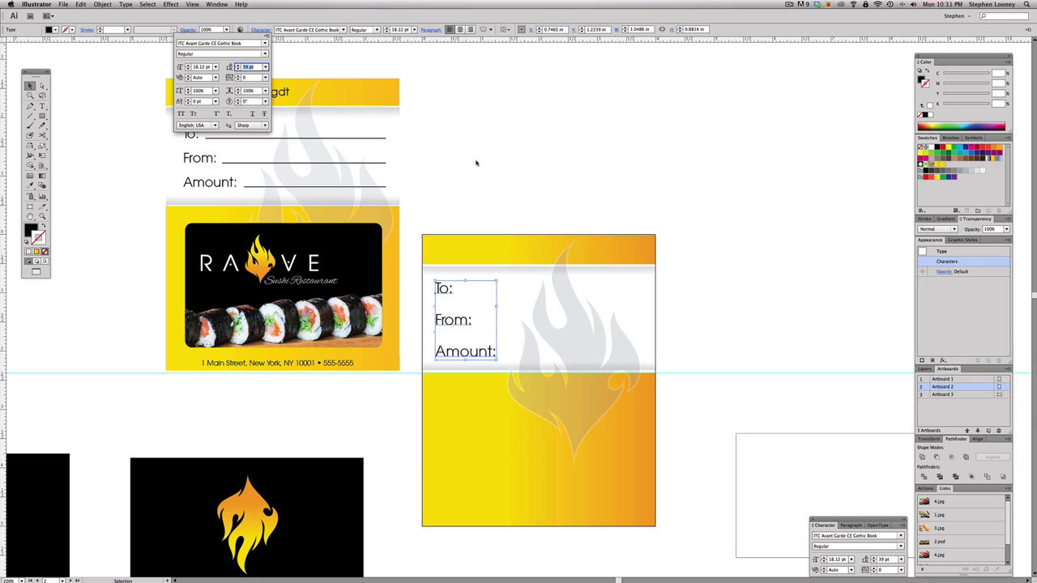
click(553, 187)
click(555, 188)
Draw a horizontal write-in line about 3.2 in long after "To:" and give it the default 1 pt black stroke.
click(30, 116)
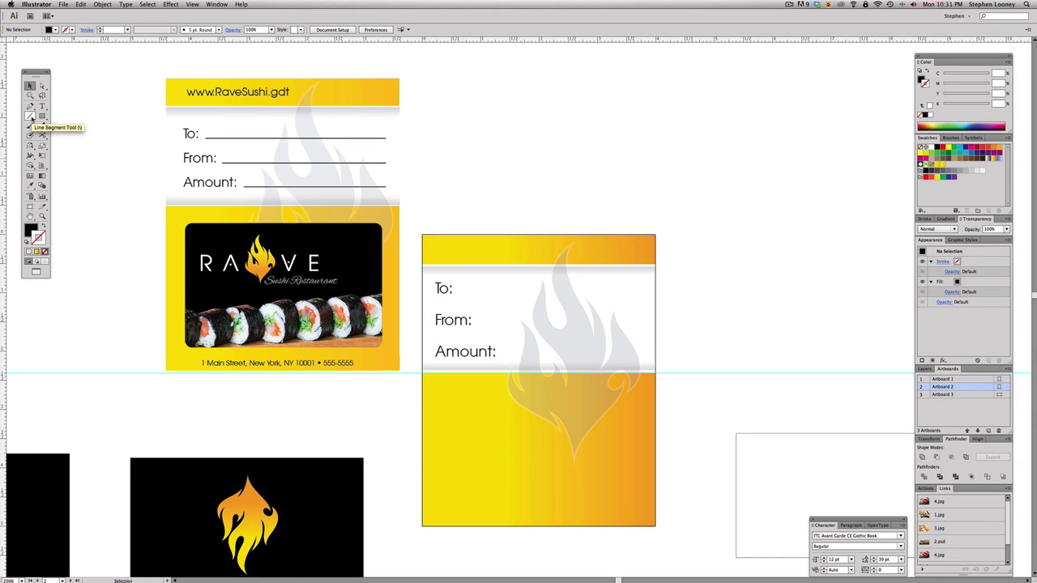
click(30, 116)
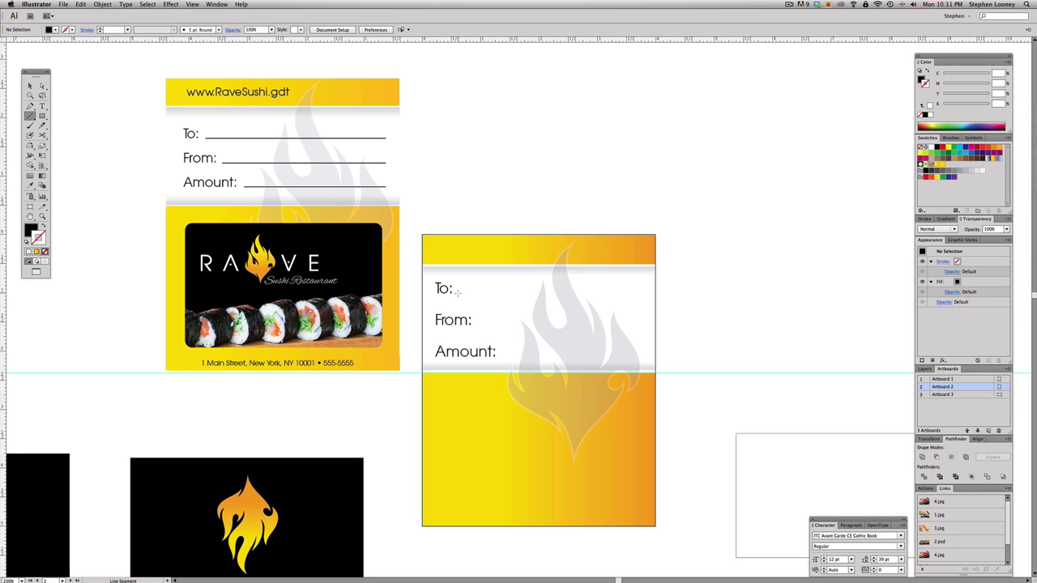
drag(458, 294, 645, 300)
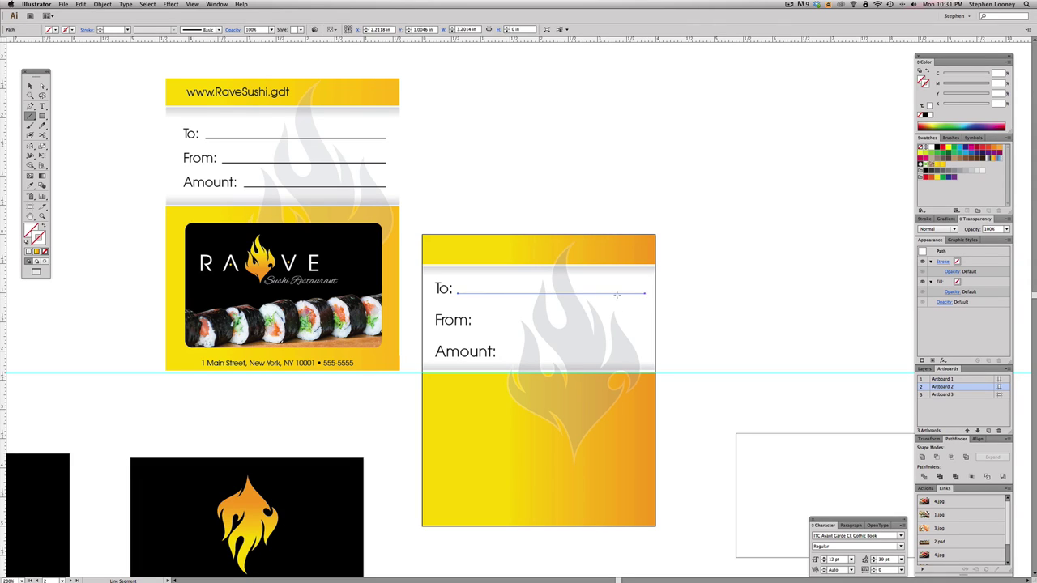
click(26, 241)
click(30, 86)
click(632, 164)
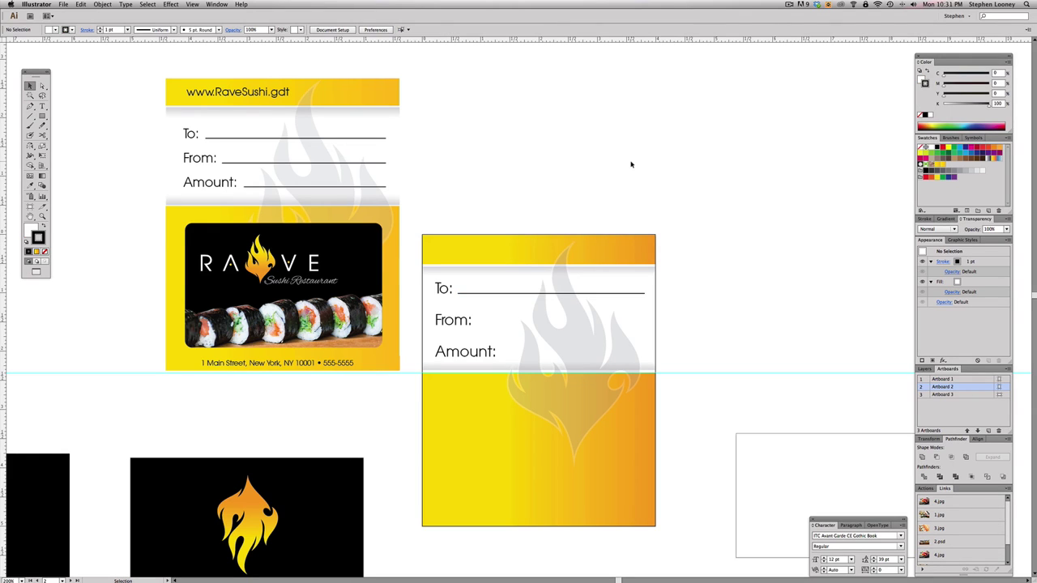
Copy the write-in line for "From:" and "Amount:", fitting each copy to its label, with a 0.875 pt stroke.
click(530, 293)
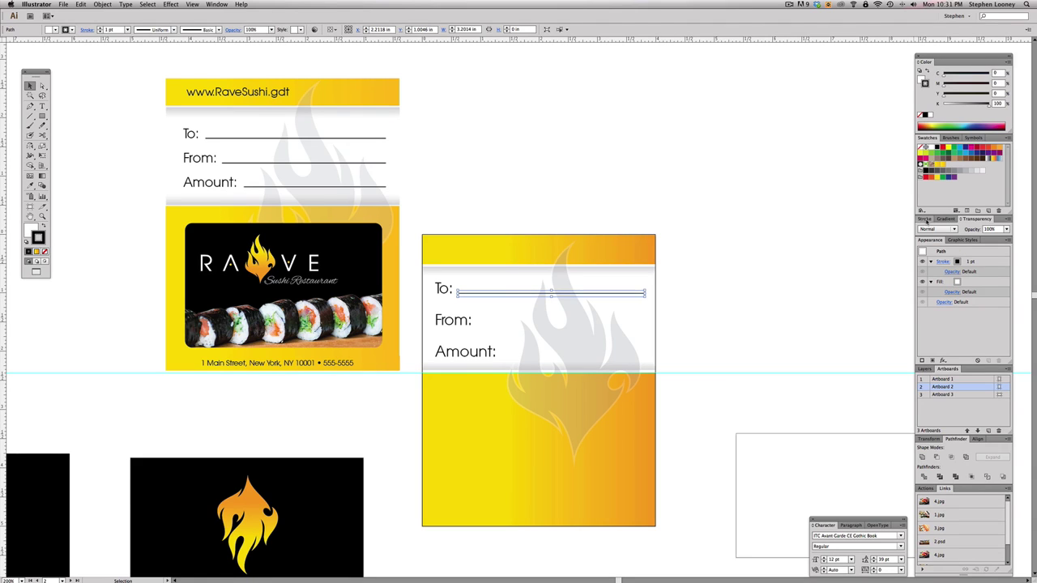
click(925, 219)
click(843, 226)
scroll(494, 238, down, 1)
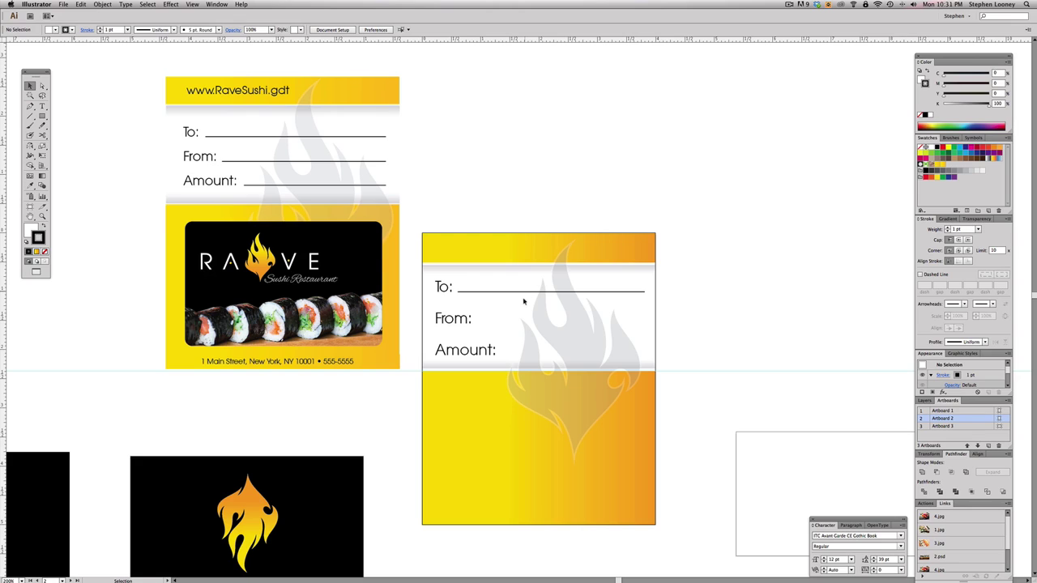
drag(524, 296, 521, 325)
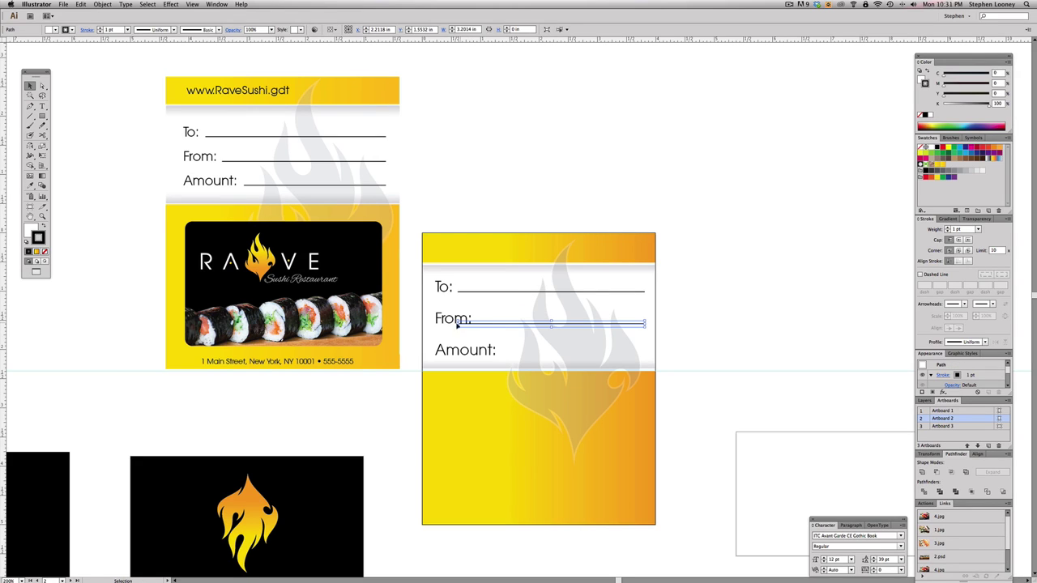
mouse_move(457, 323)
mouse_down()
mouse_move(491, 333)
mouse_move(496, 350)
mouse_move(477, 356)
mouse_move(502, 355)
mouse_up()
click(708, 324)
Copy the address and phone line from the reference design to the bottom of the inside layout and bring it to the front.
scroll(708, 283, down, 2)
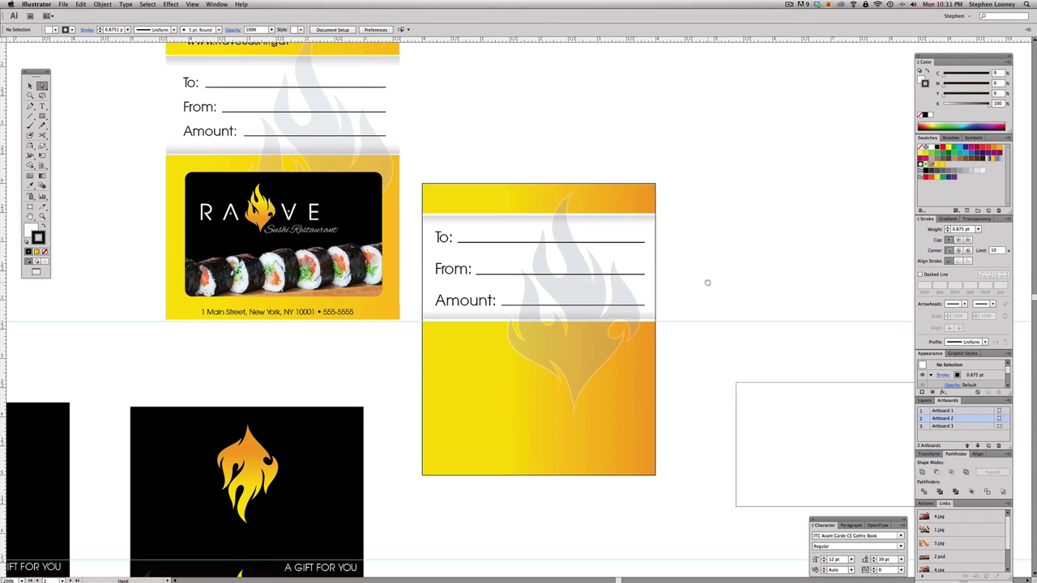
scroll(690, 300, up, 2)
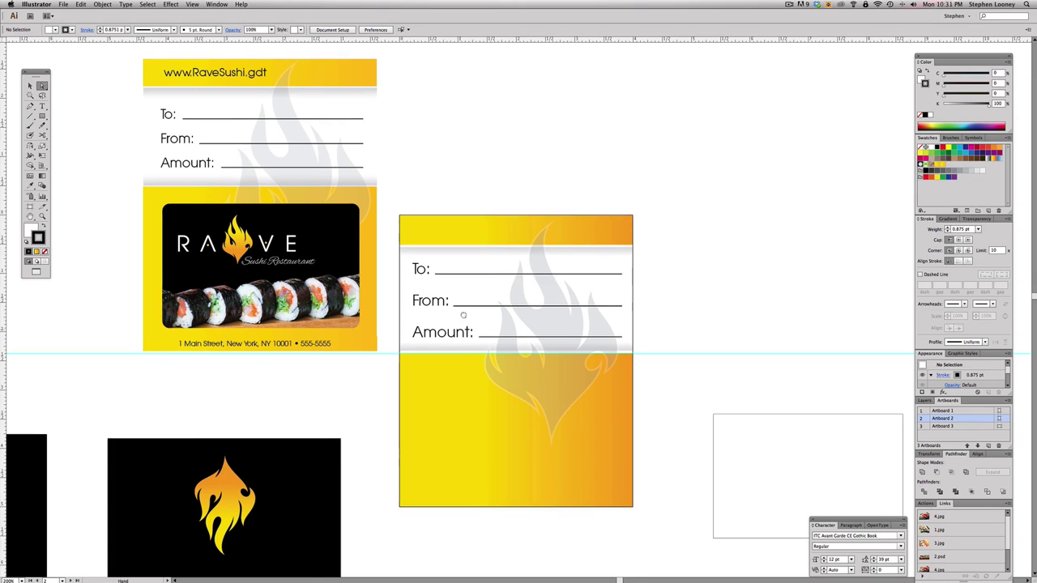
scroll(463, 315, down, 1)
click(260, 331)
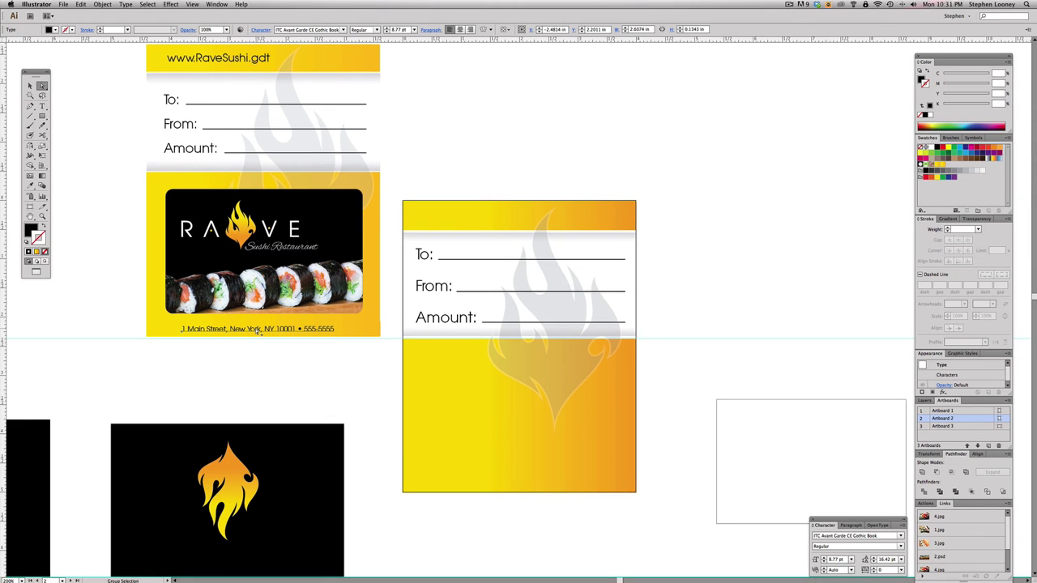
drag(256, 331, 514, 486)
click(102, 4)
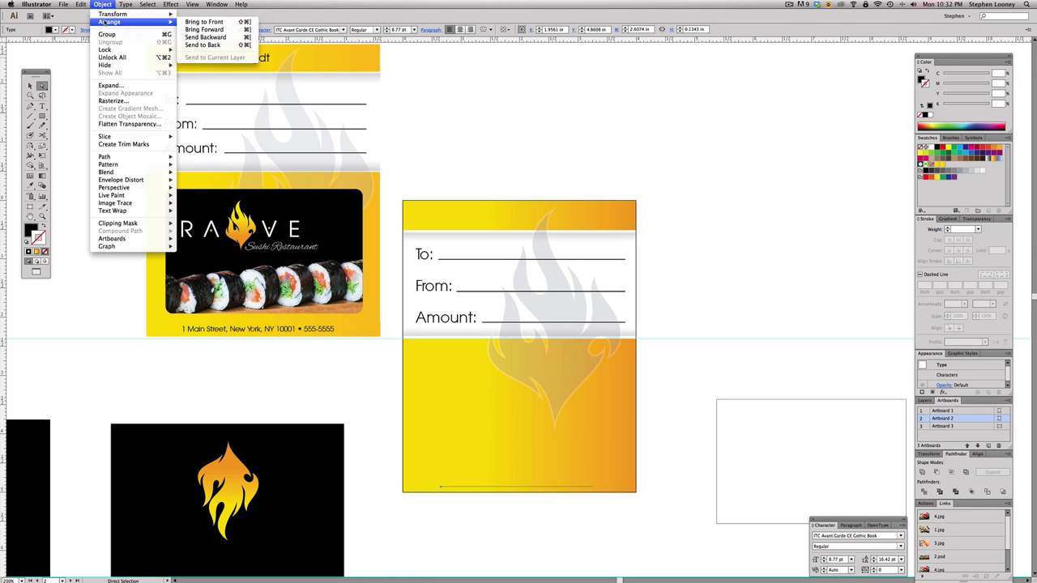
click(227, 24)
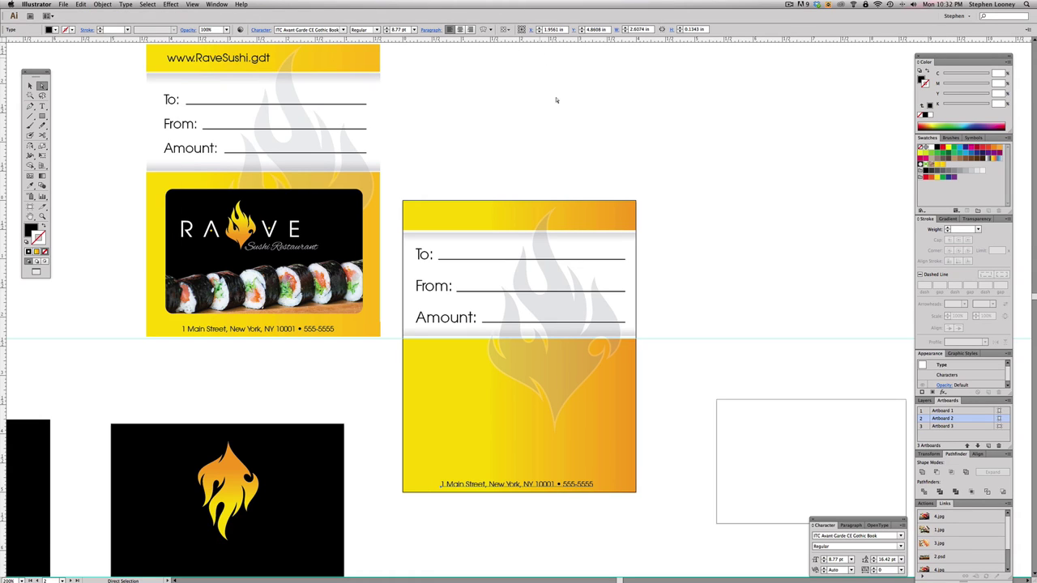
Center the copied address line horizontally on the inside layout by setting its X position to 2 in.
drag(544, 484, 525, 486)
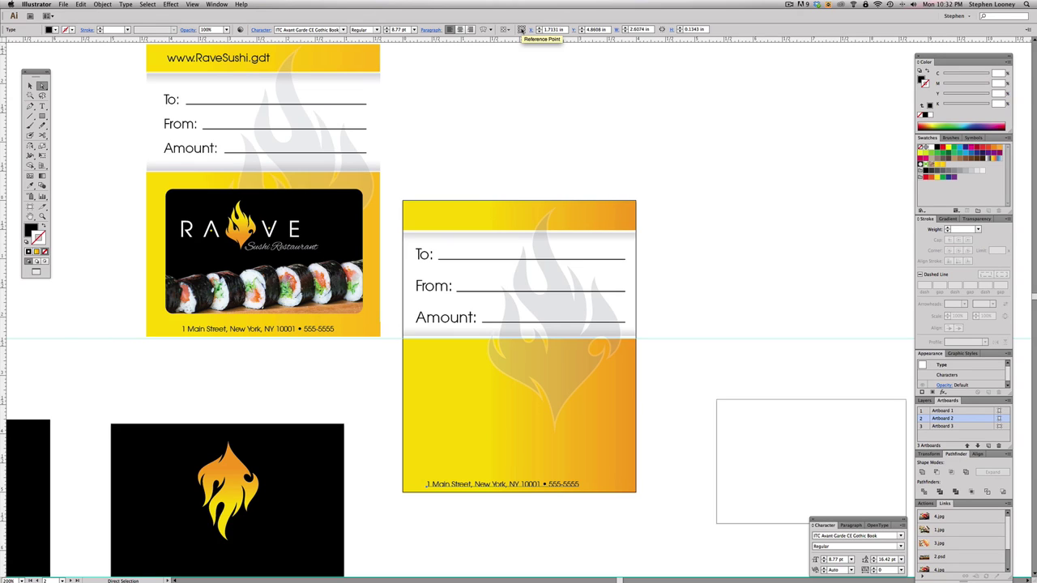
click(551, 30)
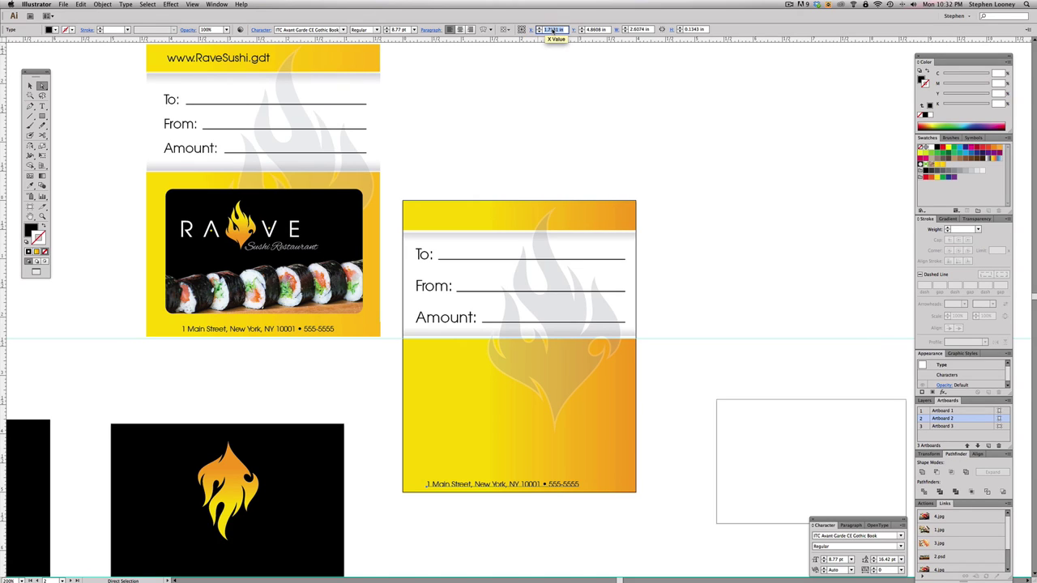
text(2)
click(532, 162)
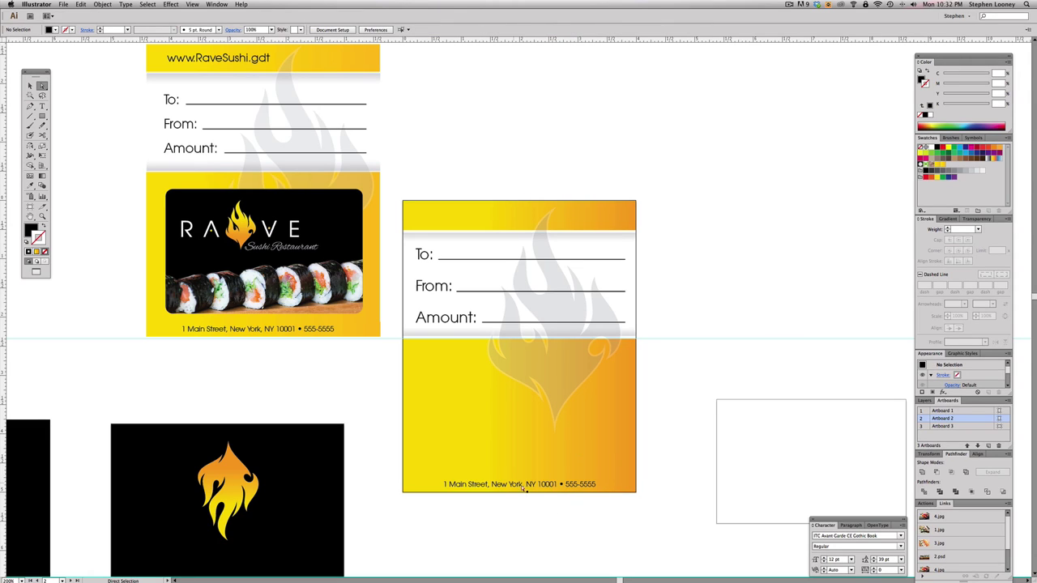
Create a 0.25 × 0.25 in square near the bottom edge of the inside layout as a spacing gauge.
scroll(555, 483, down, 5)
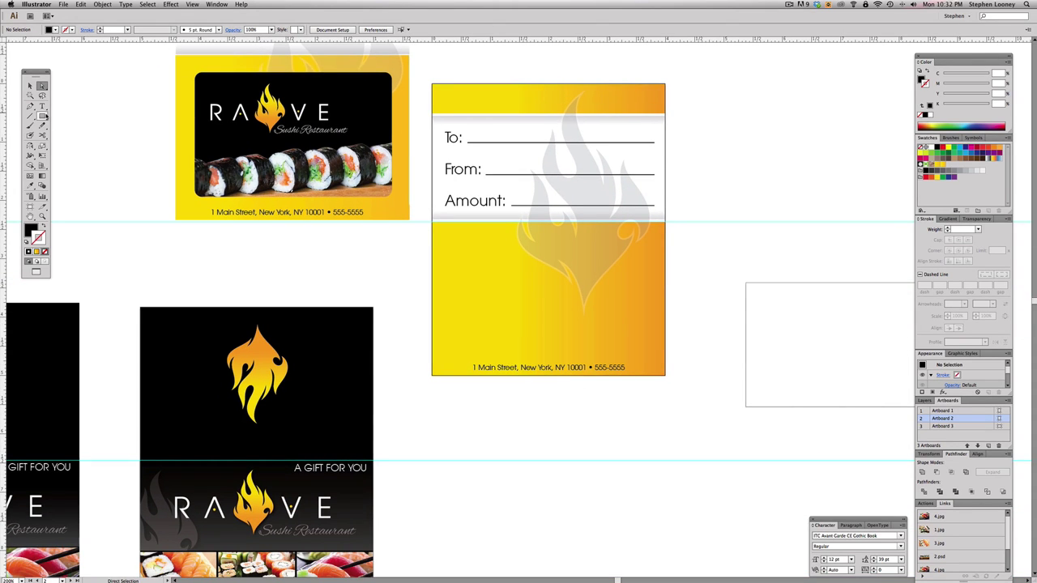
click(43, 116)
click(471, 389)
text(.25)
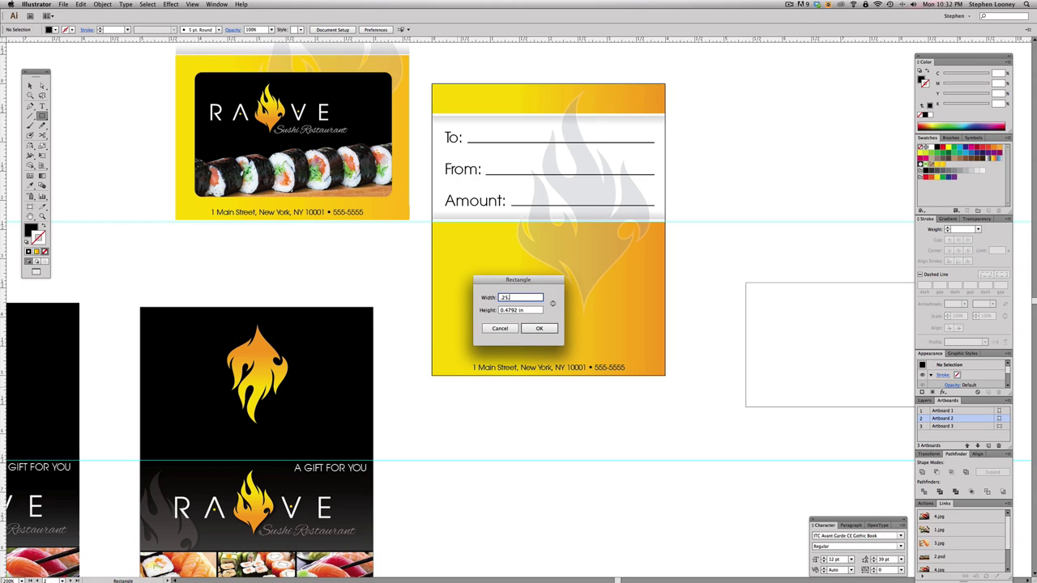
key(Tab)
key(BackSpace)
text(.2)
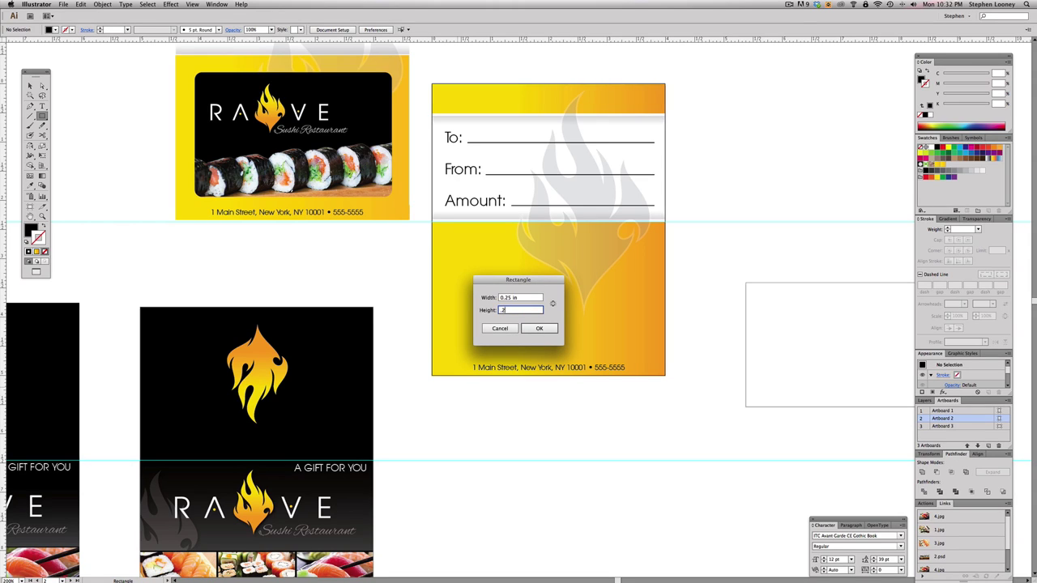
text(5)
key(Return)
Align the small square to the layout's lower-left corner, place a horizontal guide at its top edge and delete the square.
key(z)
drag(369, 328, 583, 440)
key(a)
drag(423, 355, 421, 244)
drag(390, 40, 400, 214)
key(Delete)
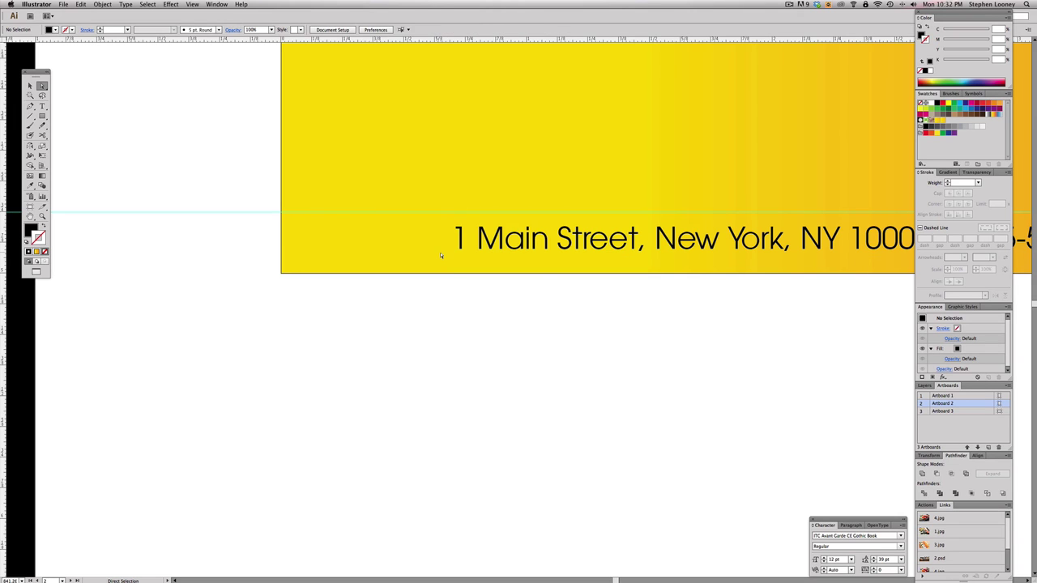
Move the address line down slightly so it sits between the new guide and the layout's bottom edge.
drag(532, 237, 532, 241)
click(600, 339)
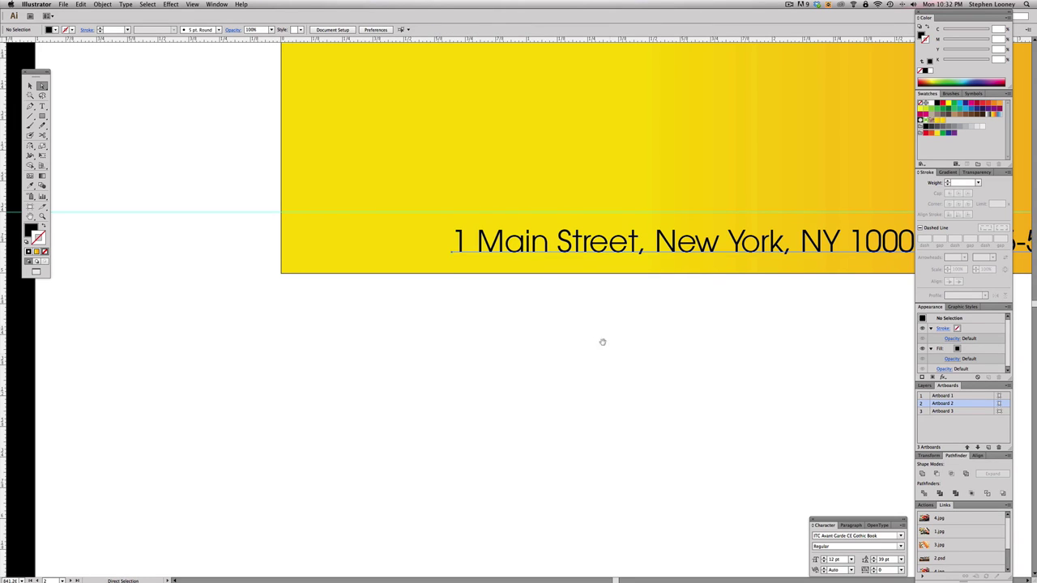
alt+super+click(612, 358)
alt+super+click(612, 358)
drag(538, 182, 473, 298)
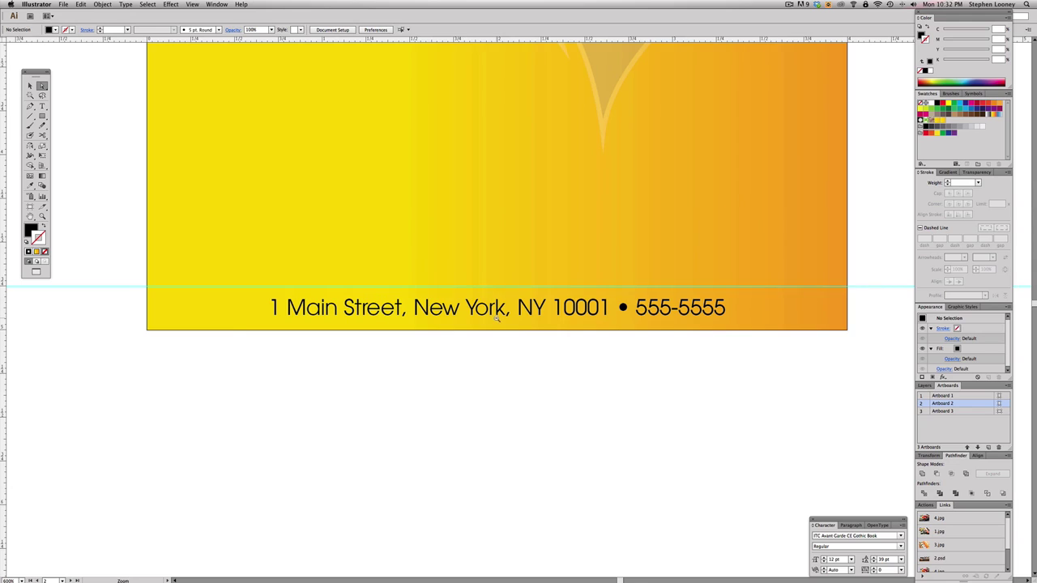
alt+super+click(497, 319)
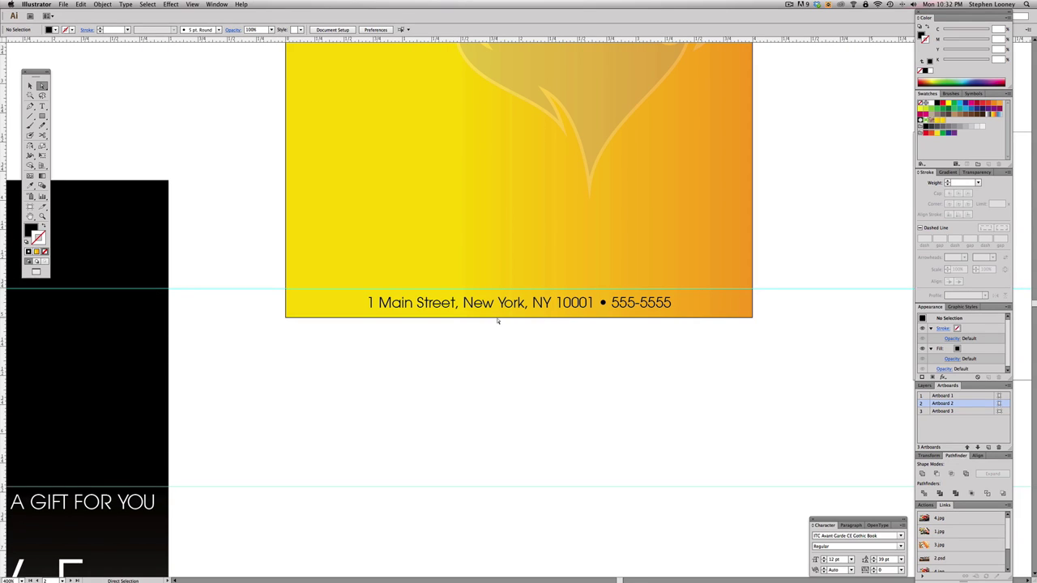
Examine the address line's placement on the inside layout and compare it with the black front cover design.
scroll(503, 322, left, 4)
scroll(503, 322, up, 1)
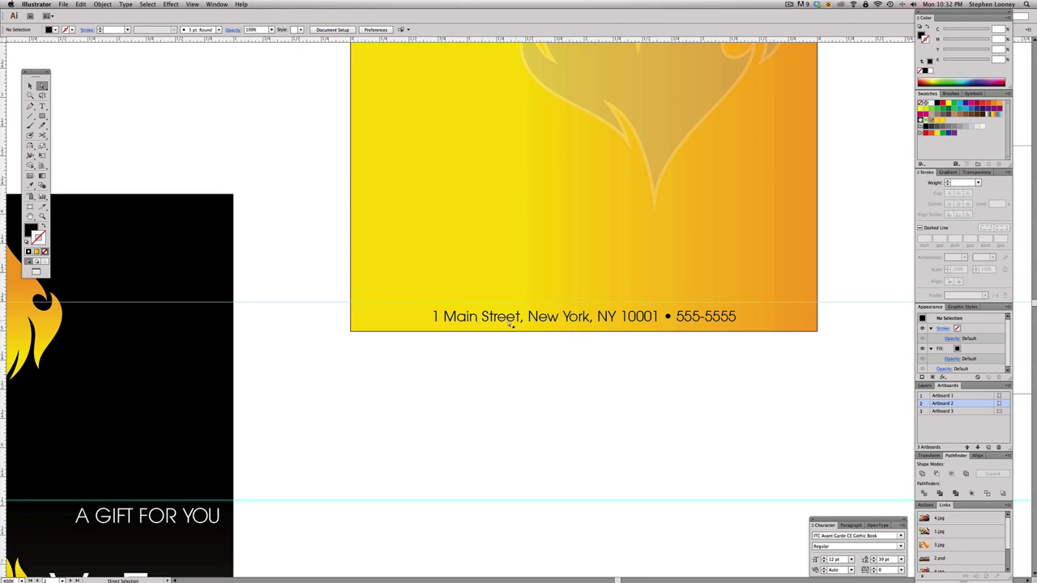
drag(593, 359, 639, 354)
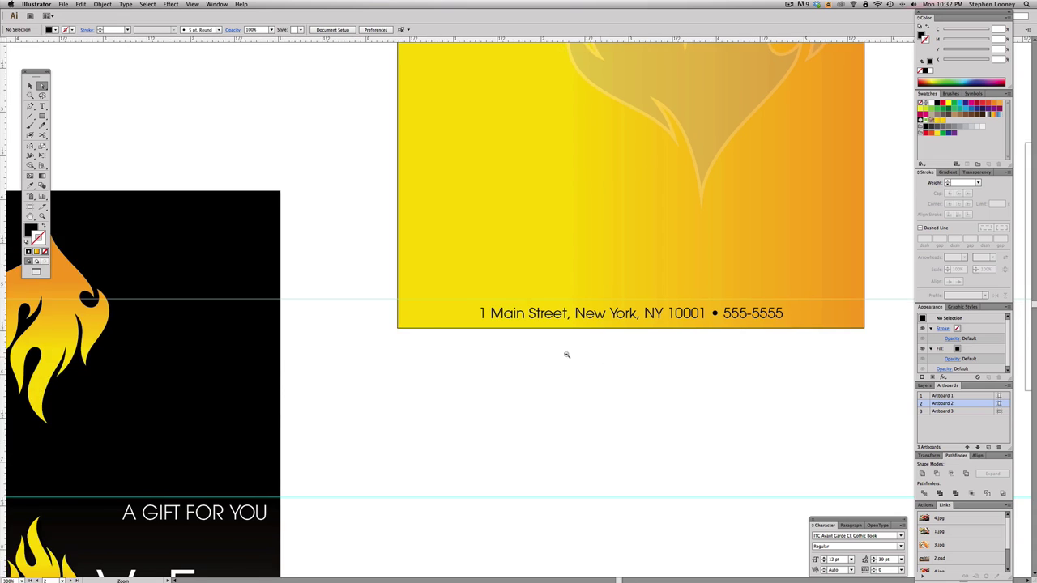
alt+super+click(567, 354)
scroll(645, 313, left, 7)
scroll(514, 357, down, 8)
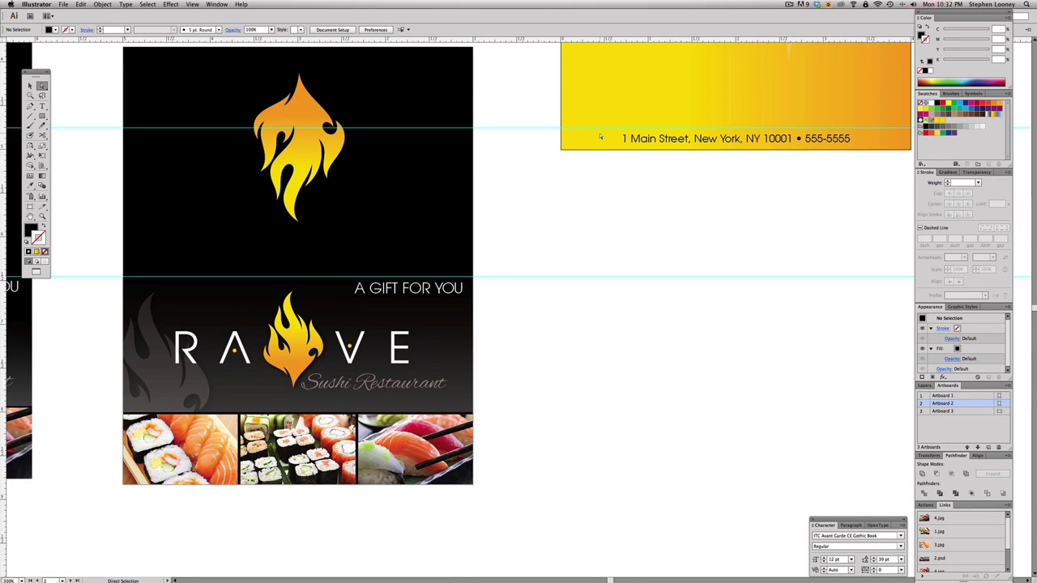
scroll(656, 257, left, 3)
scroll(537, 264, right, 6)
scroll(537, 264, left, 1)
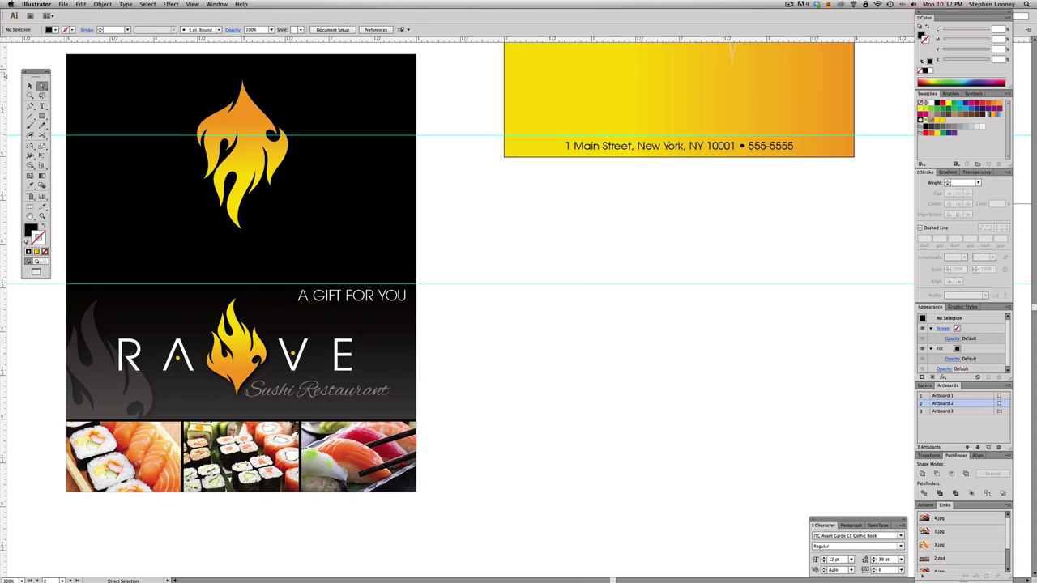
Unlock all locked objects in the document.
click(30, 85)
alt+super+click(578, 283)
key(super+alt+2)
drag(562, 278, 633, 290)
Try to copy the yellow-orange background and address line onto the black cover design and change their stacking order.
drag(643, 285, 289, 468)
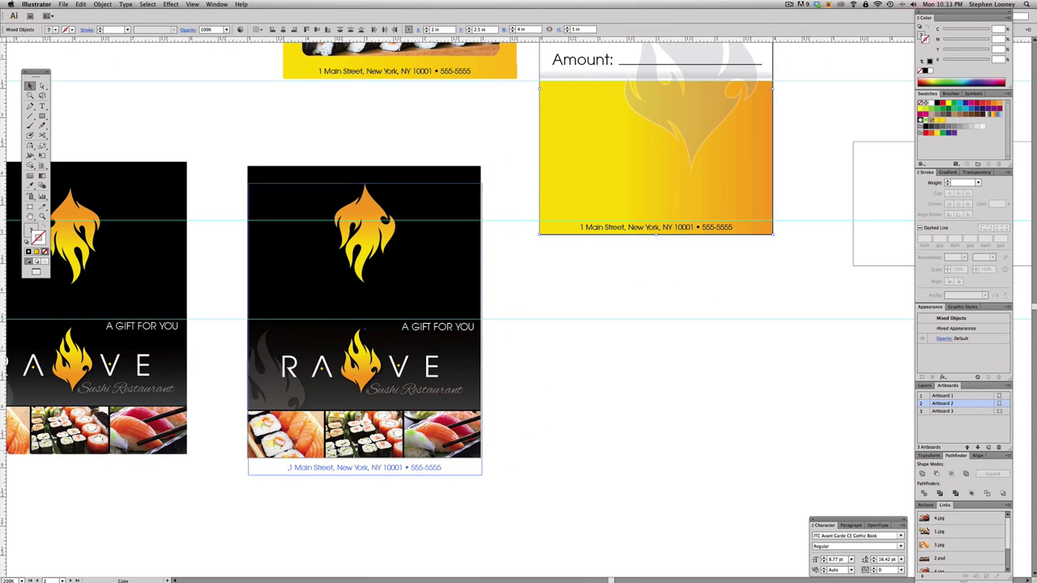
key(super+shift+bracketright)
click(103, 4)
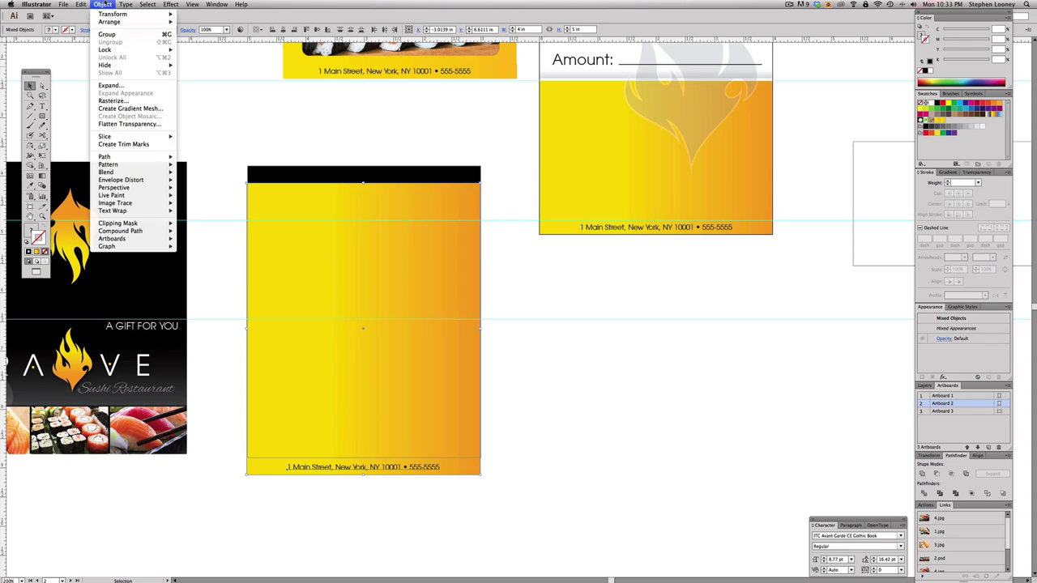
mouse_move(110, 22)
click(207, 46)
click(613, 392)
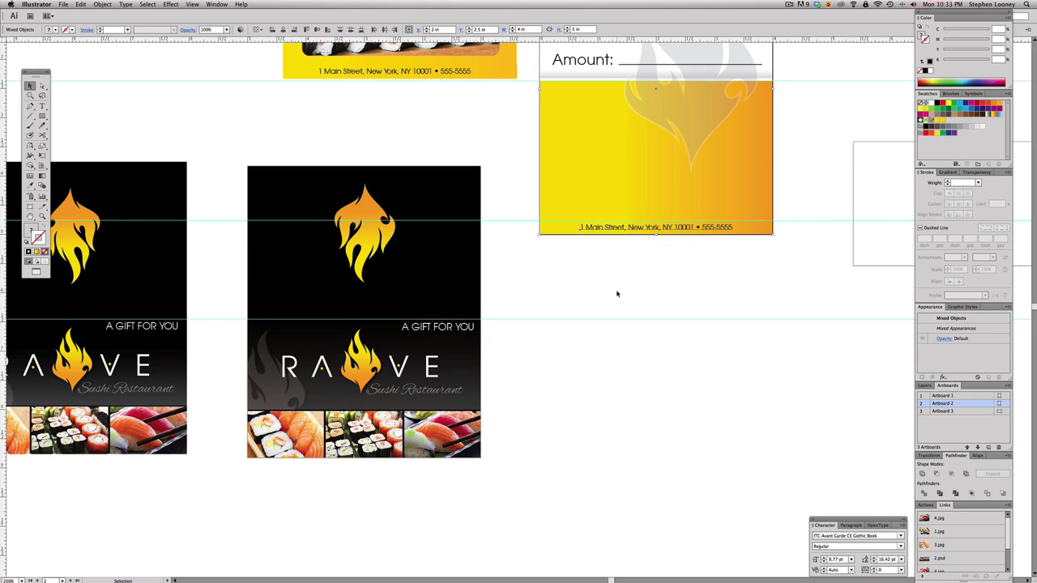
Draw a black 3.25 × 2.125 in rectangle covering the blank third artboard for the gift card.
scroll(568, 421, up, 5)
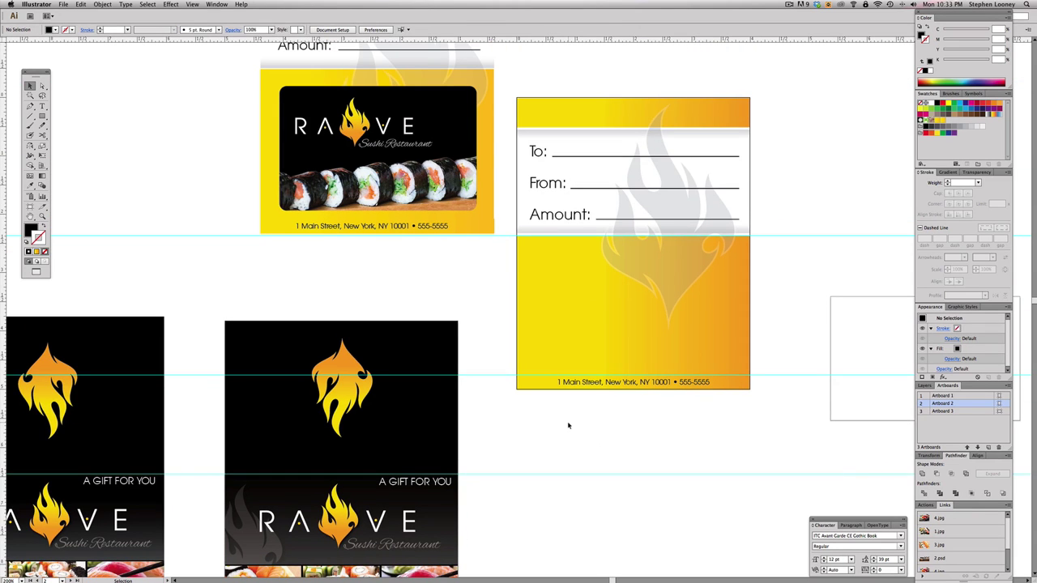
drag(568, 425, 473, 448)
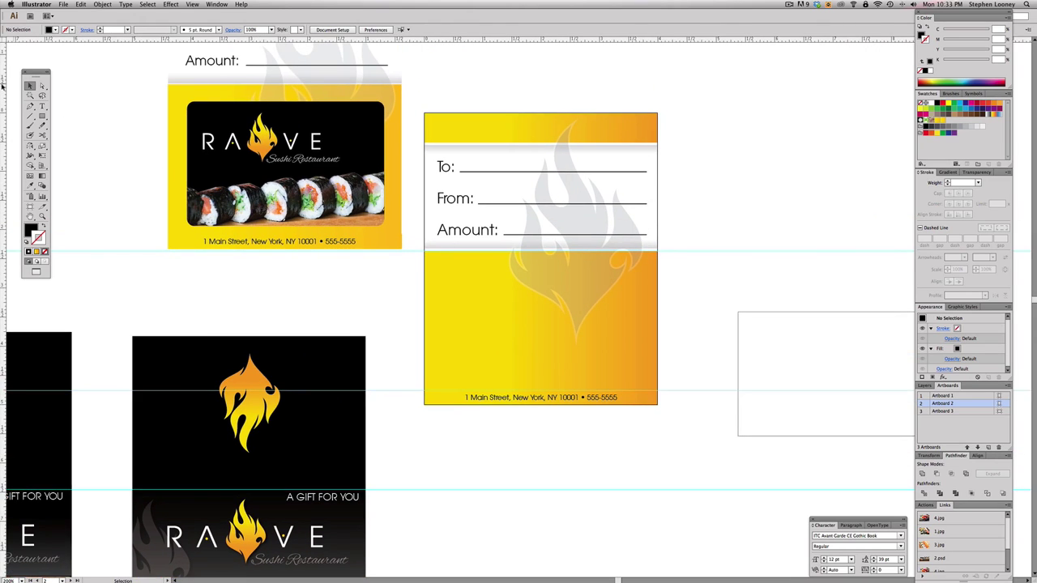
drag(214, 128, 138, 132)
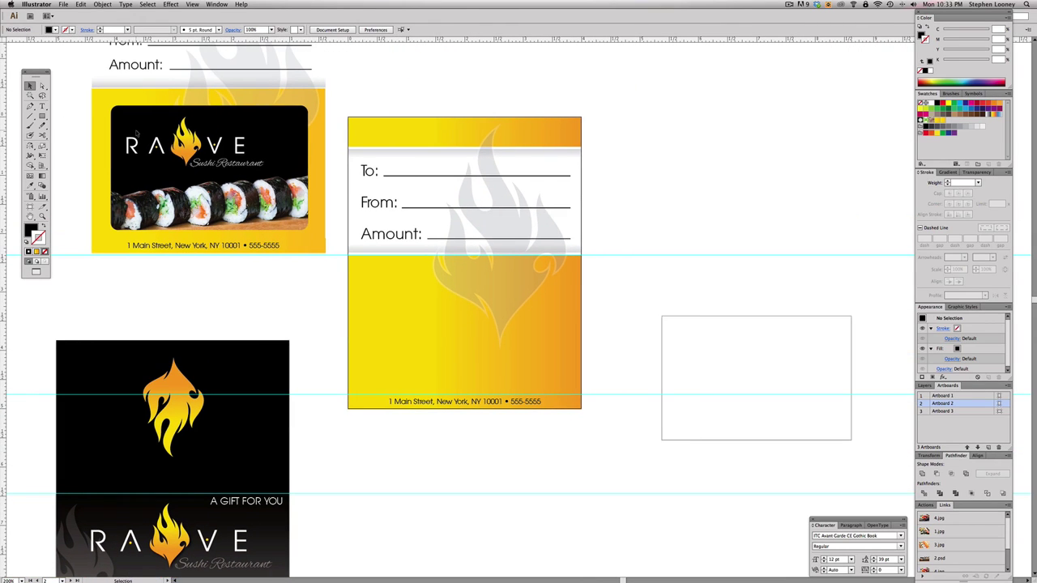
click(138, 132)
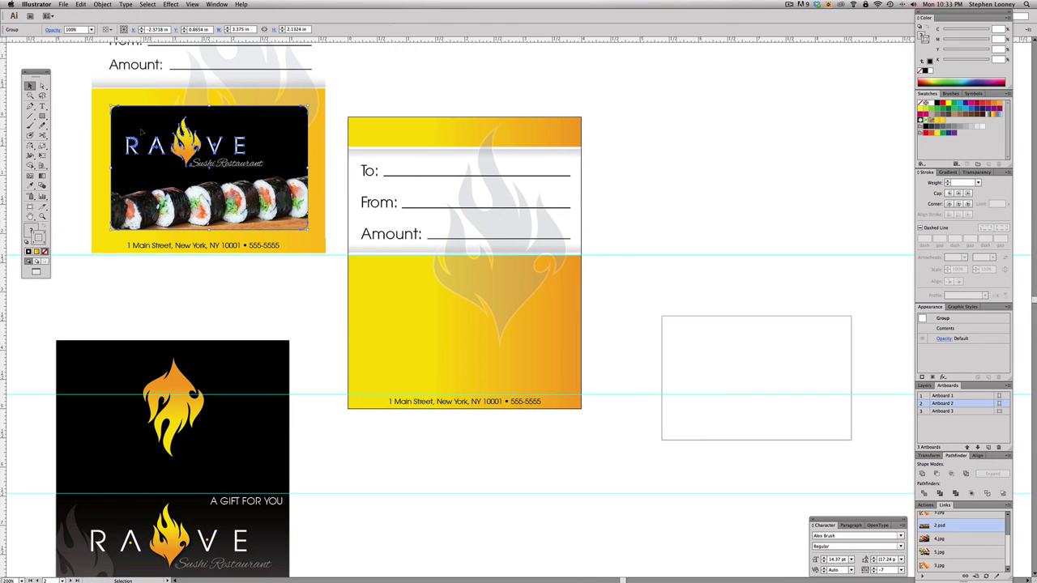
click(704, 185)
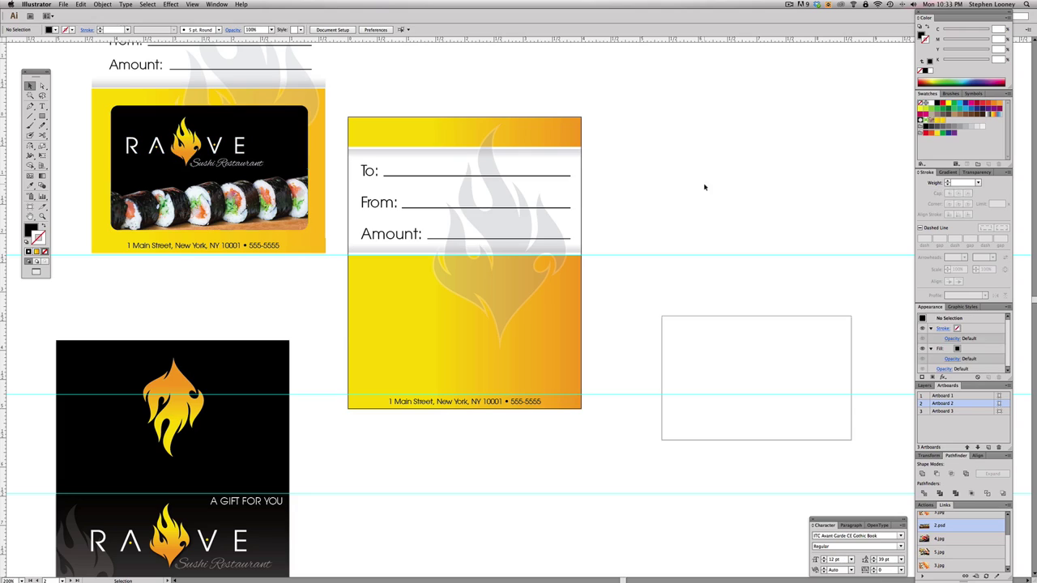
click(42, 116)
drag(661, 317, 851, 440)
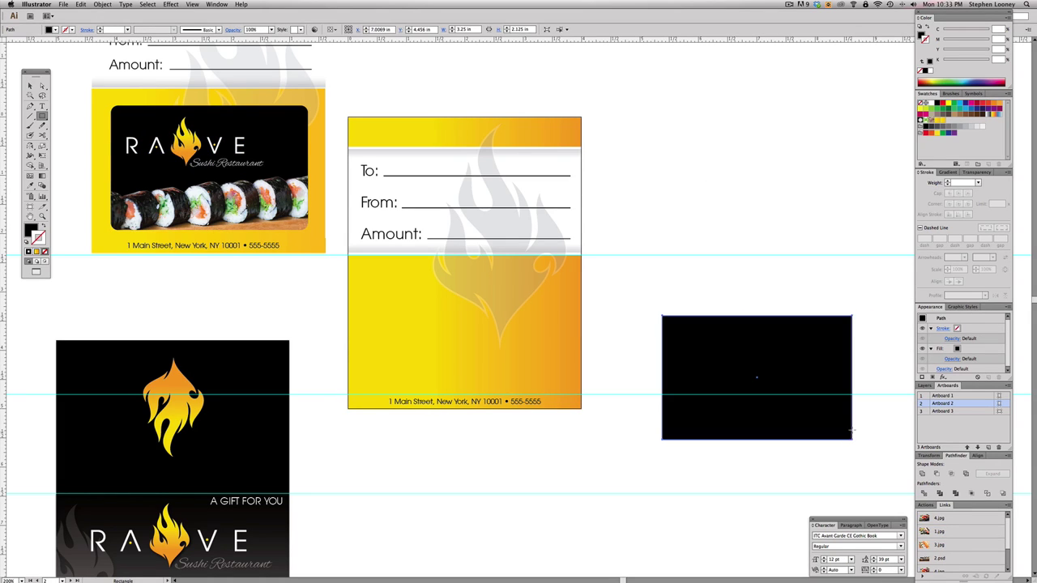
Resize the black rectangle from its top right corner to about 3.24 × 2.11 in to match the card artboard's corner.
drag(581, 274, 892, 458)
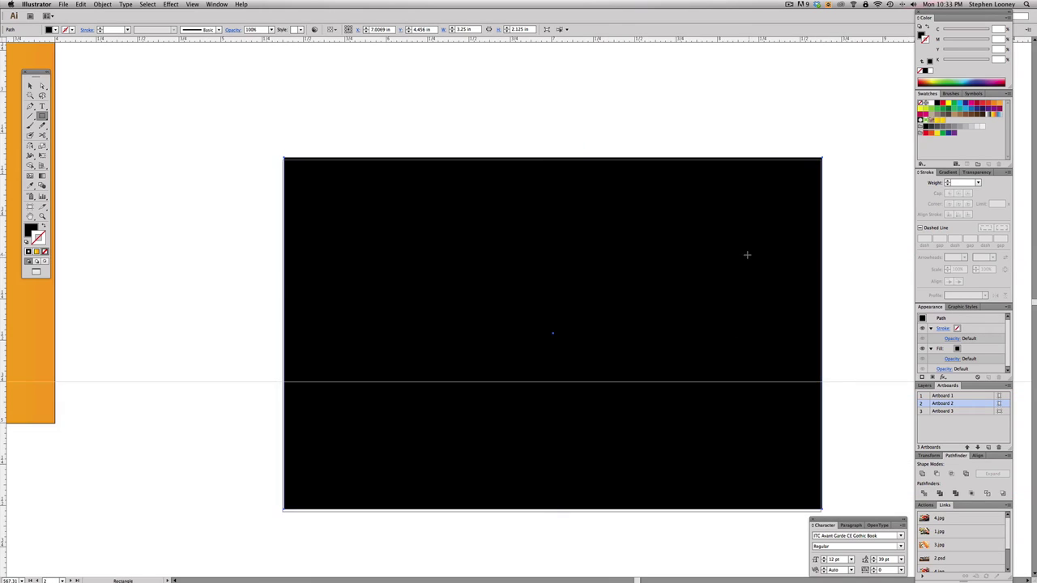
key(v)
click(818, 163)
drag(818, 162, 820, 160)
click(824, 164)
click(820, 162)
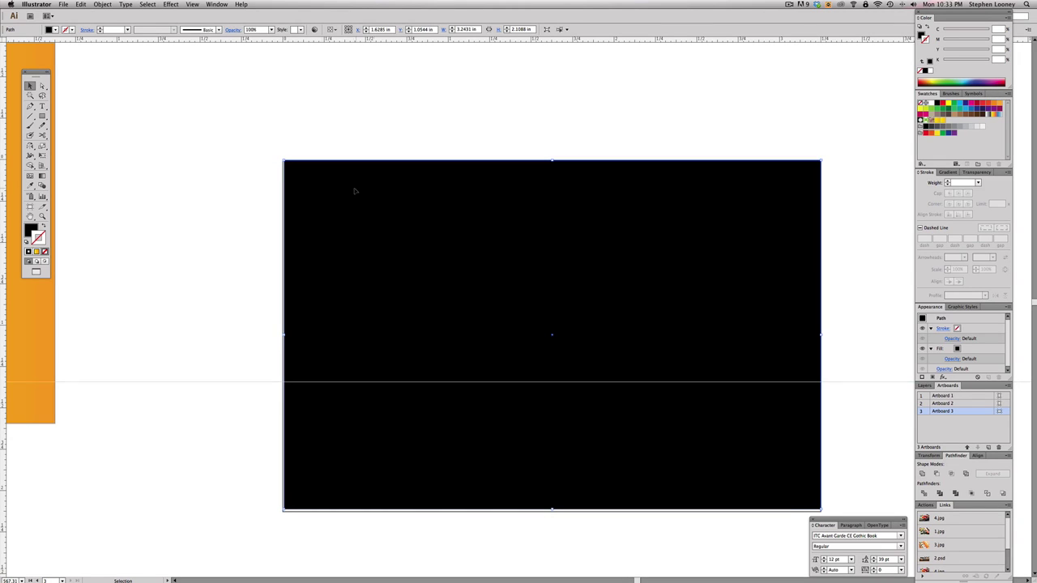
Pull the black rectangle's left edge outward to meet the card artboard's left side, then deselect it.
drag(283, 335, 280, 334)
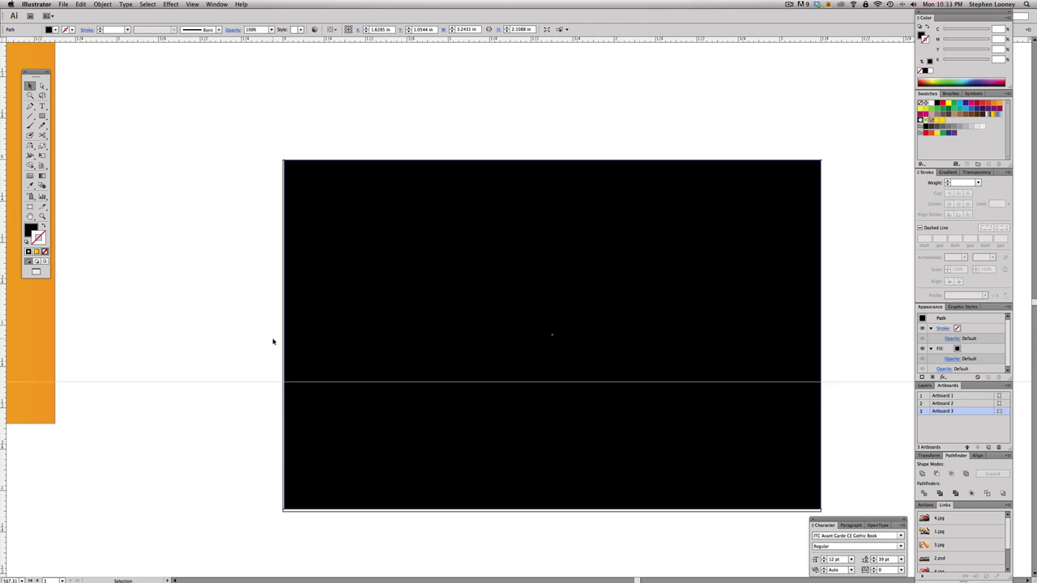
key(a)
click(283, 338)
drag(284, 339, 282, 338)
key(super+shift+a)
key(super+minus)
key(super+minus)
key(super+minus)
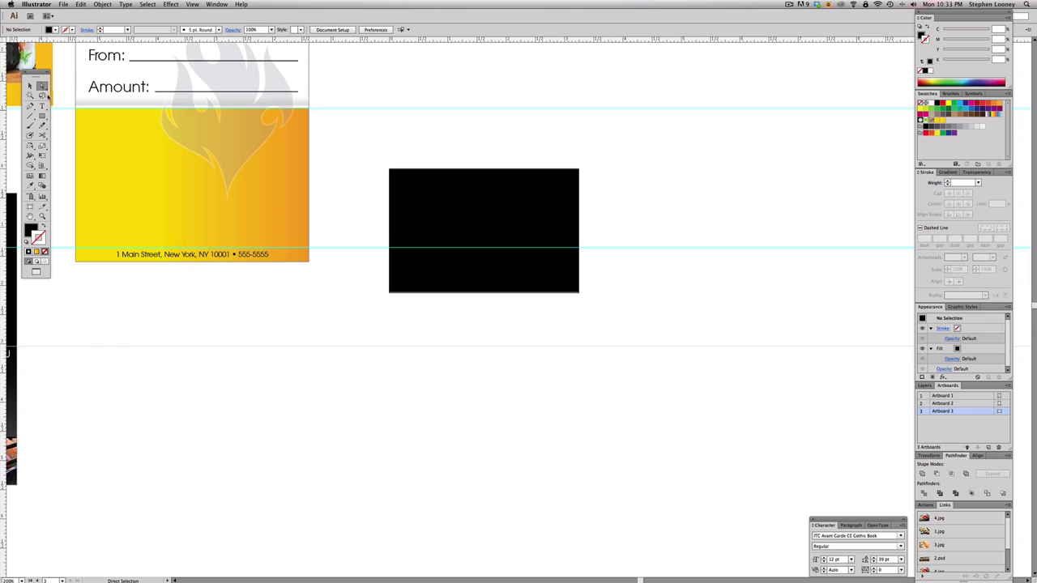
Extend the black rectangle's bottom edge downward to cover the white gap at the bottom of the card artboard.
click(30, 86)
key(super+space)
drag(369, 262, 507, 343)
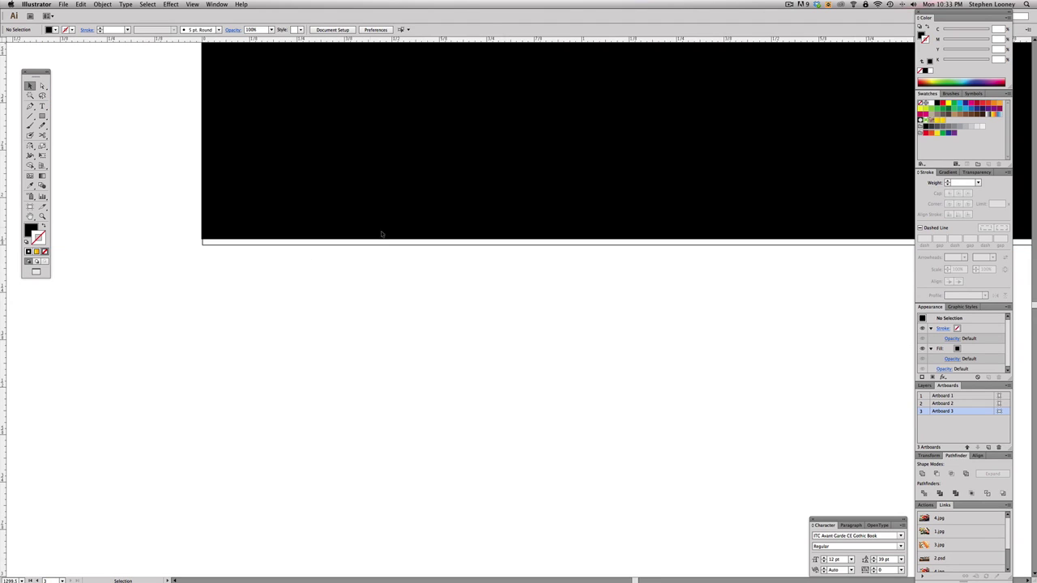
drag(366, 240, 366, 248)
key(super+shift+a)
Duplicate the RAVE Sushi Restaurant logo group from the black front cover onto the black gift card rectangle.
key(super+alt+space)
click(451, 334)
click(451, 335)
click(452, 335)
click(451, 334)
click(451, 334)
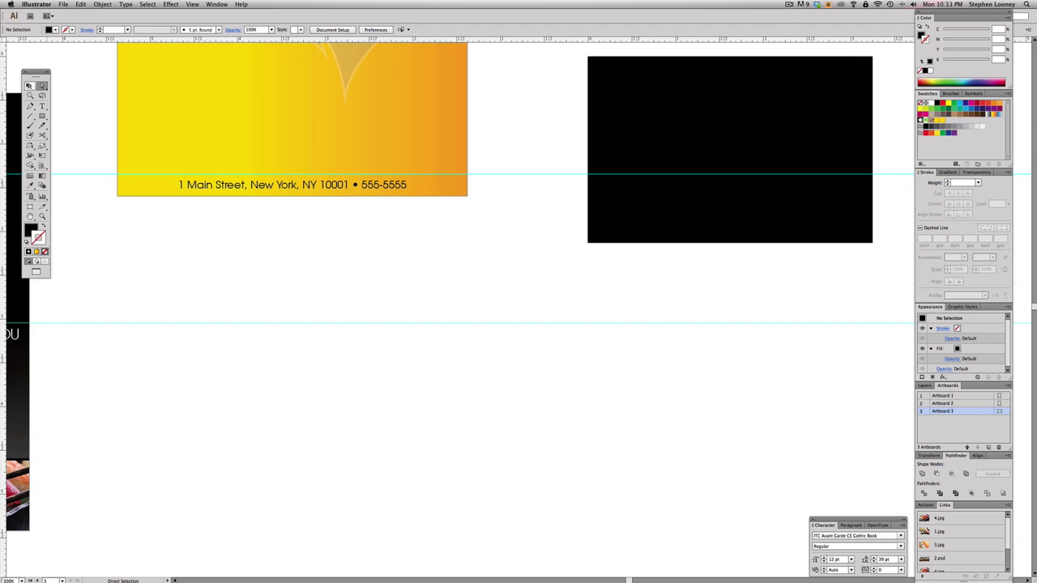
click(30, 86)
key(space)
drag(250, 135, 363, 288)
key(super+alt+space)
key(super+minus)
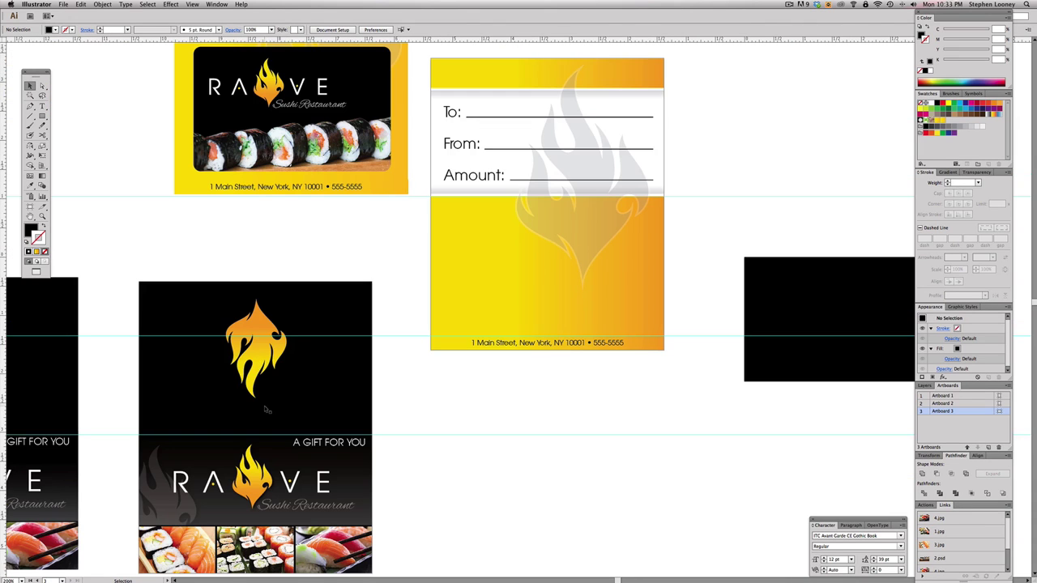
click(290, 483)
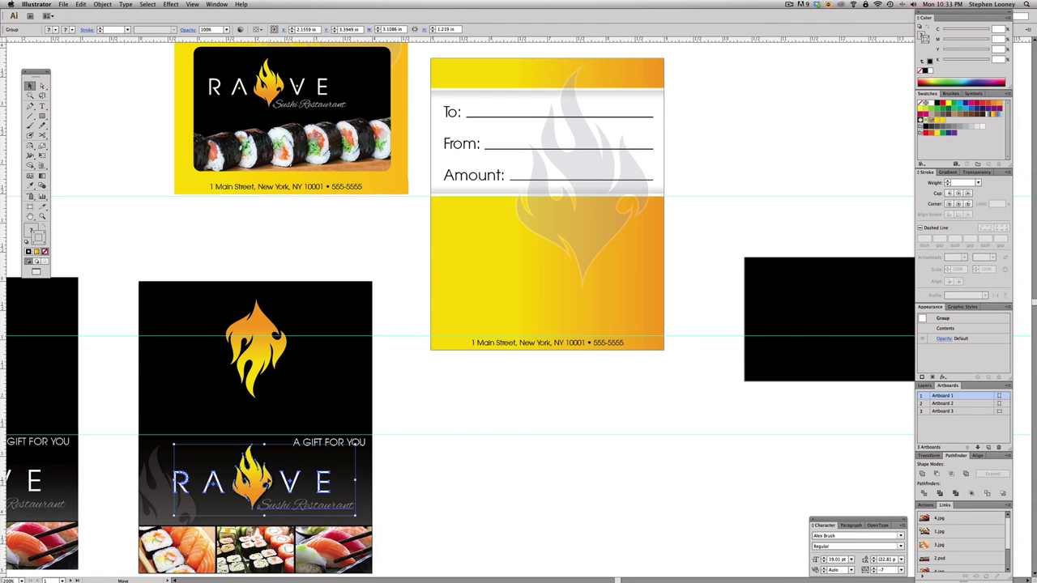
alt+drag(289, 484, 876, 304)
key(space)
drag(762, 324, 753, 325)
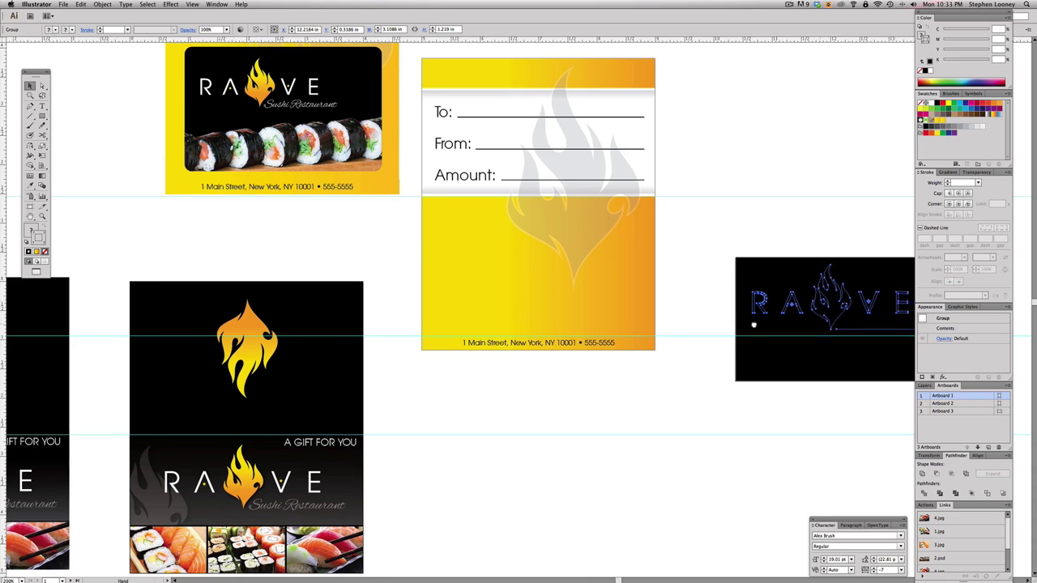
Bring the copied logo group to the front of the black gift card rectangle.
scroll(753, 325, right, 3)
click(148, 4)
mouse_move(102, 4)
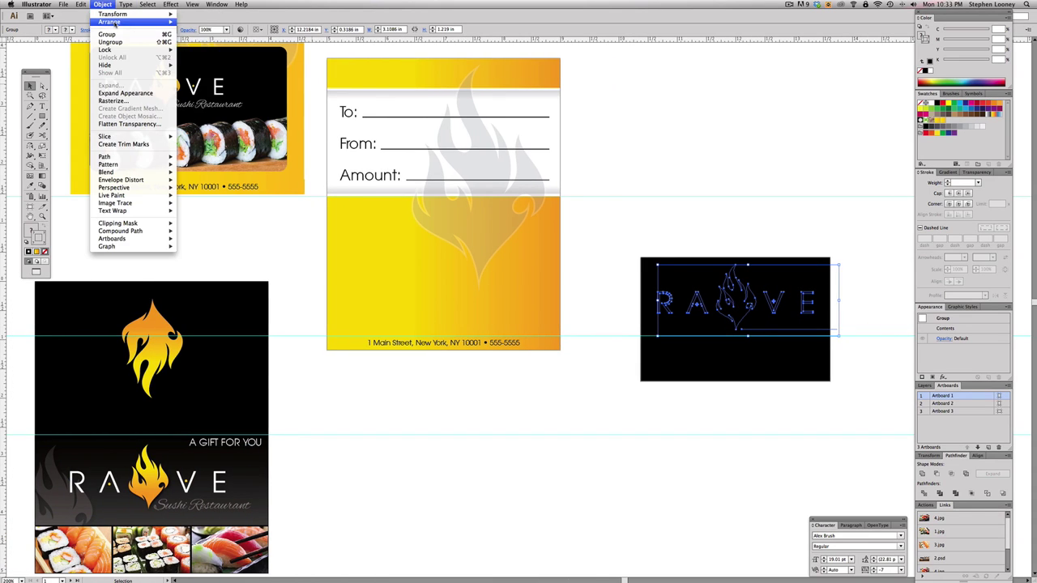
mouse_move(114, 22)
click(196, 22)
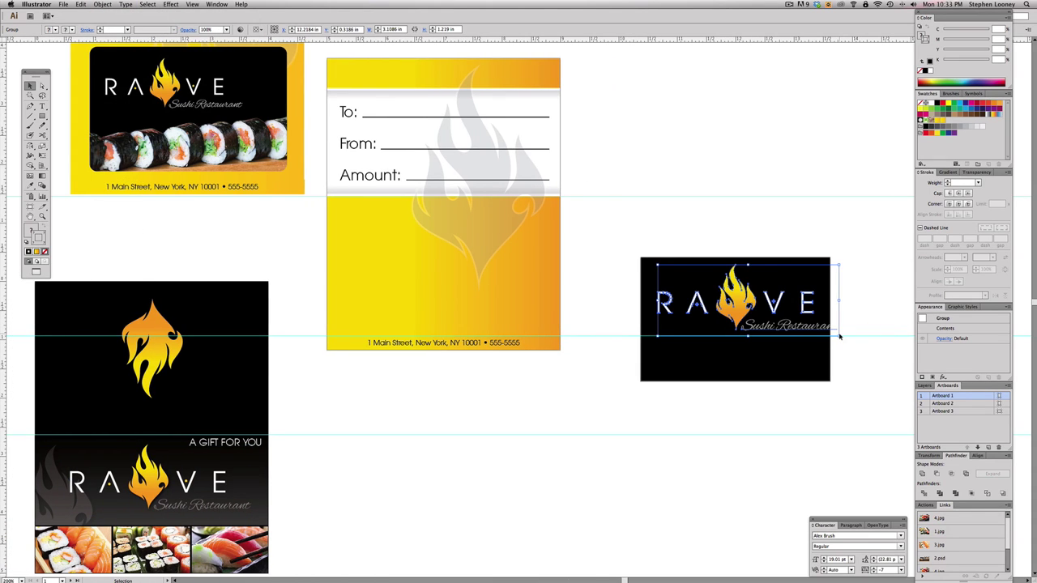
Scale the copied logo down to about 1.89 × 0.74 in and position it in the gift card's upper left area.
drag(840, 337, 768, 307)
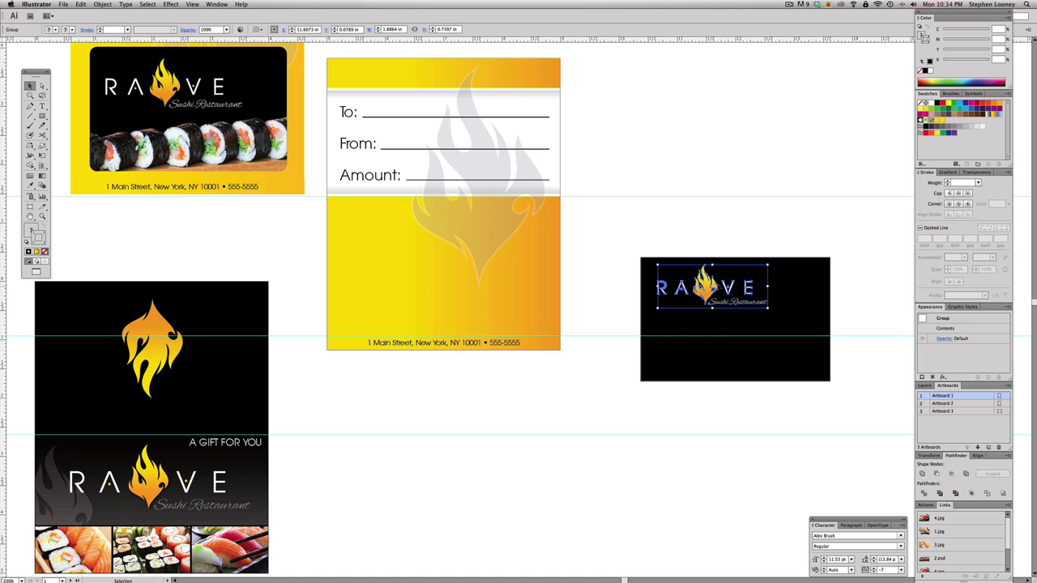
drag(711, 288, 712, 294)
click(687, 201)
Switch to Photoshop and close 1.jpg, keeping the sushi roll photo 2.jpg open.
drag(693, 202, 643, 240)
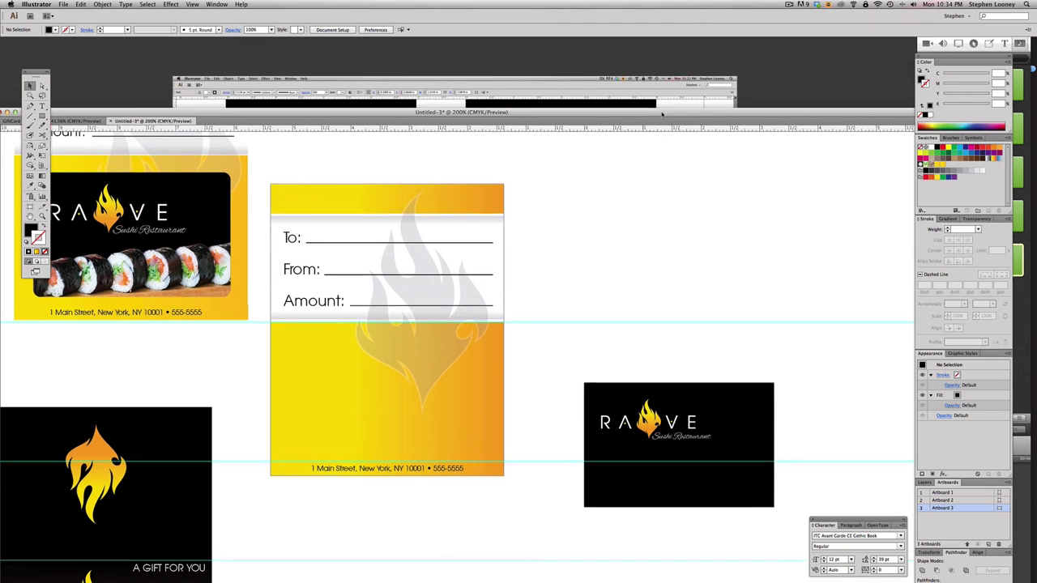
drag(662, 114, 662, 117)
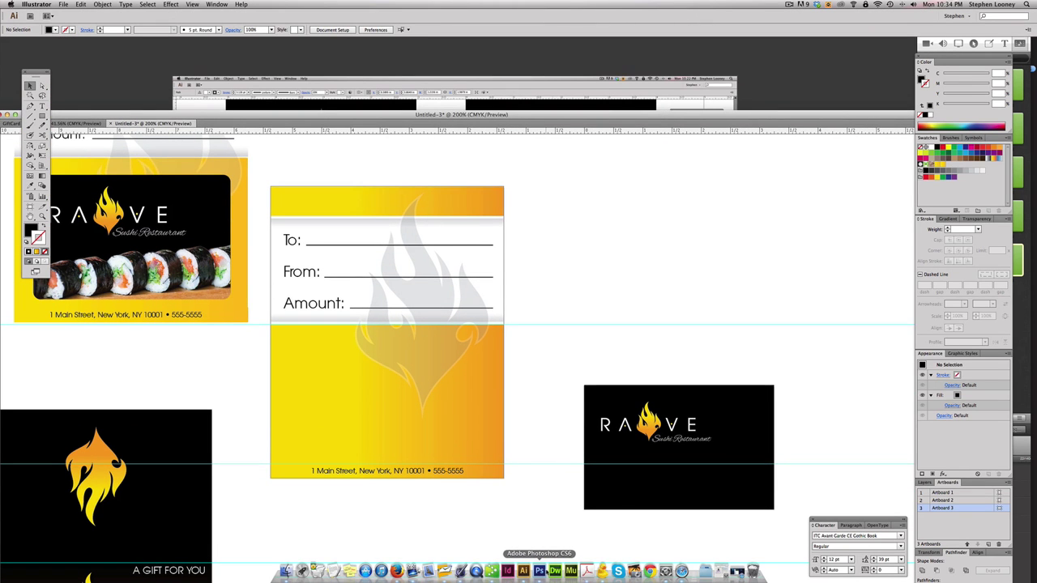
click(530, 576)
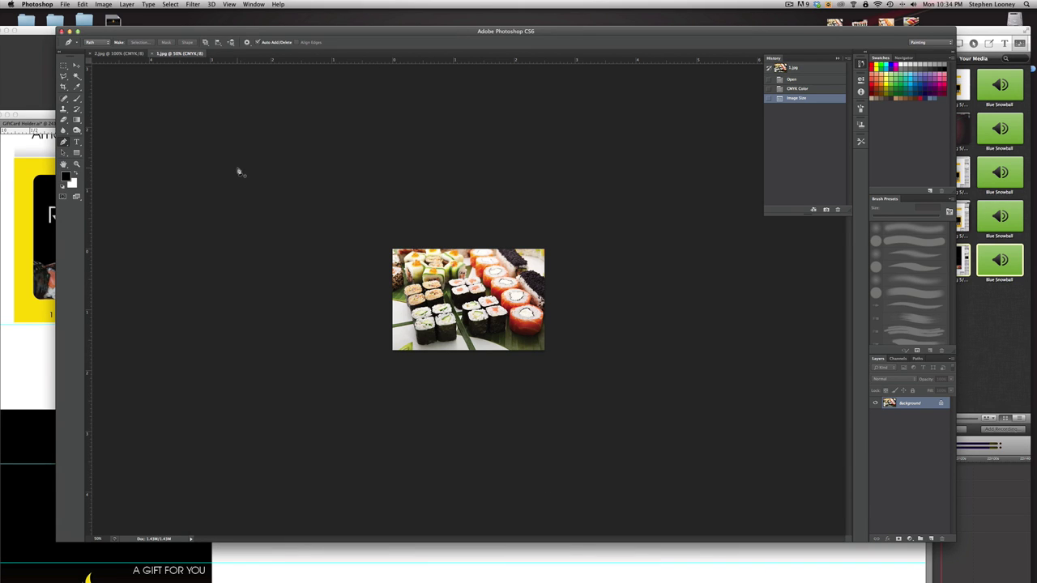
key(super+w)
key(super+equal)
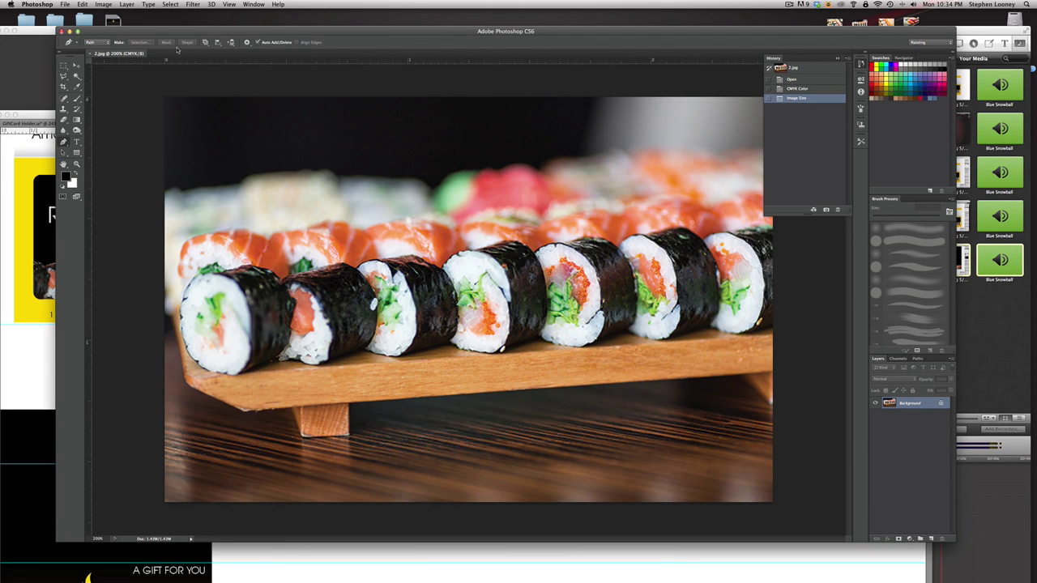
Examine the cut-out sushi photo on the finished sample card in Illustrator, returning to 2.jpg in Photoshop.
key(super+m)
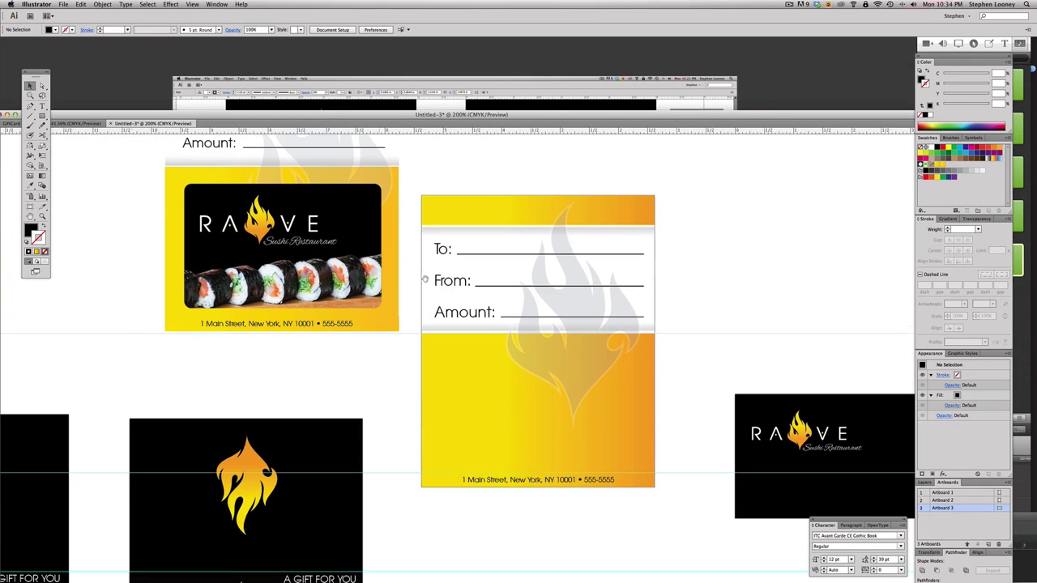
drag(130, 207, 477, 370)
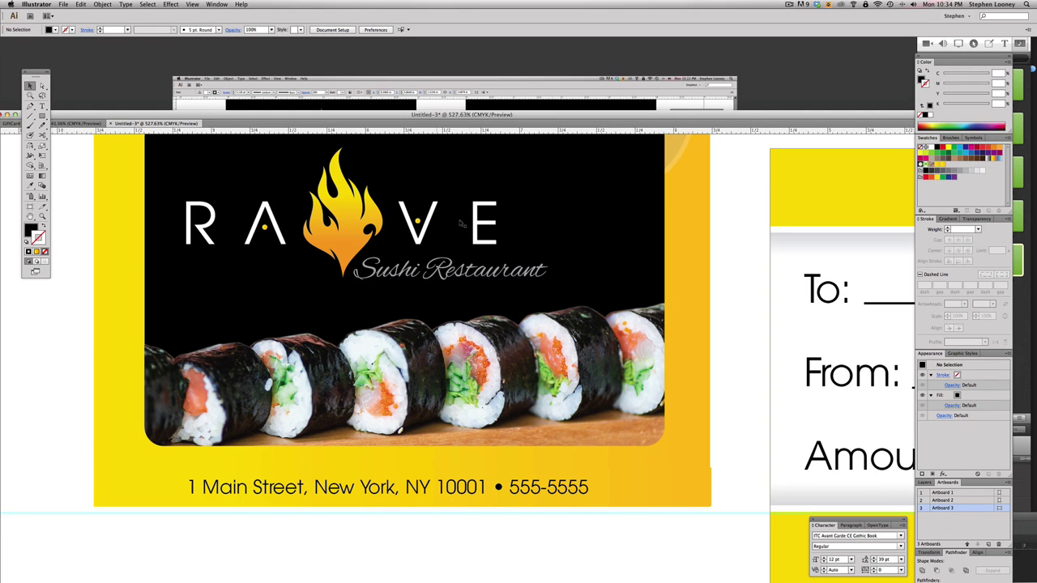
key(super+Tab)
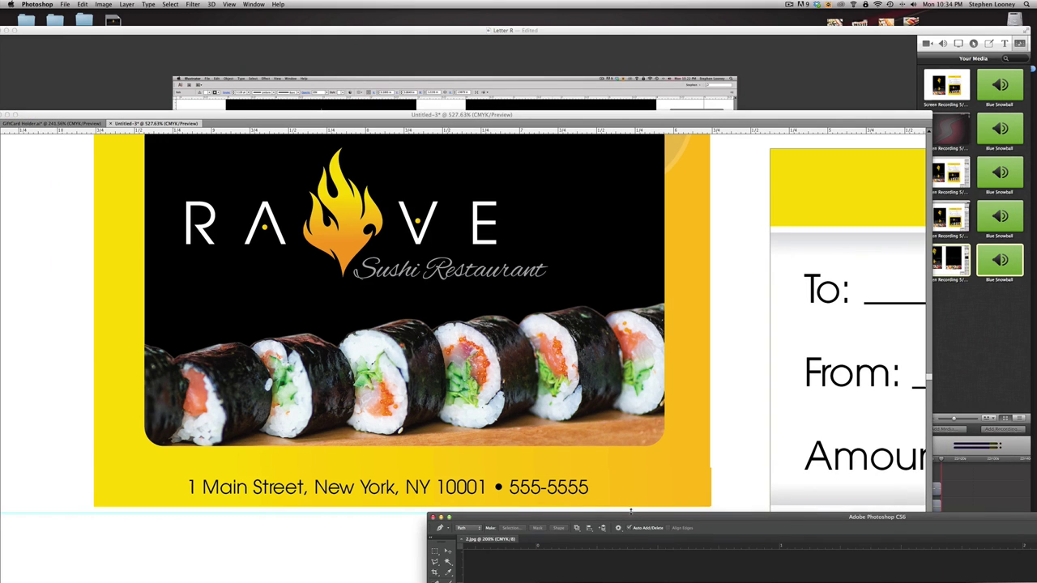
drag(632, 516, 260, 54)
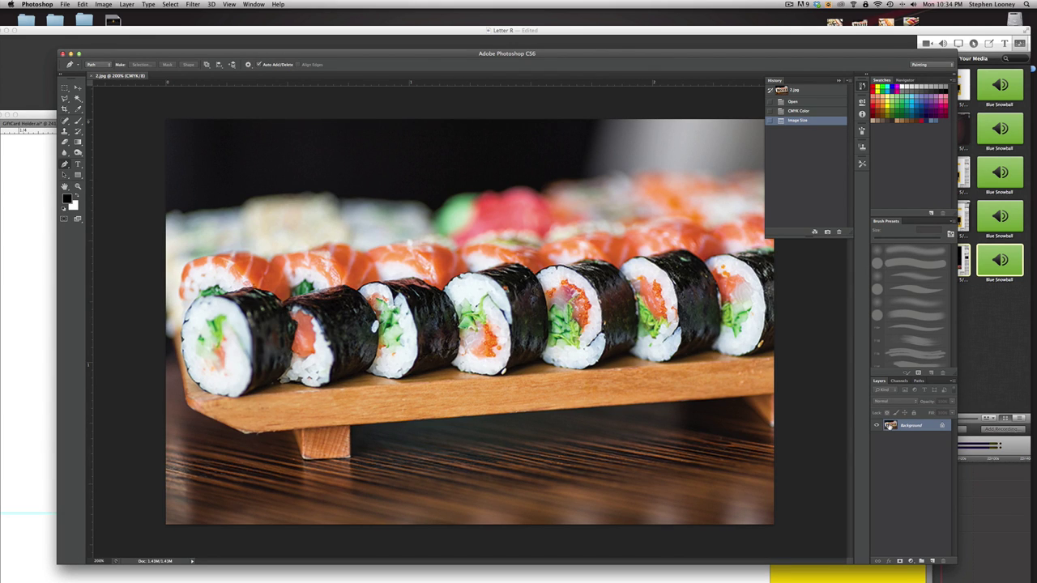
Convert the locked Background of 2.jpg into a regular layer and display the photo in full-screen mode.
double_click(890, 427)
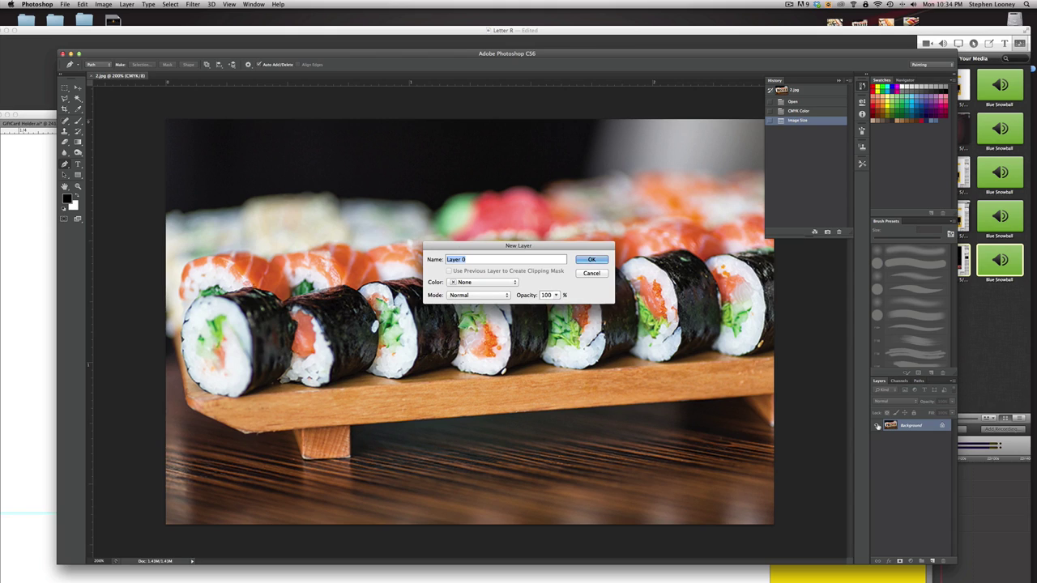
key(Return)
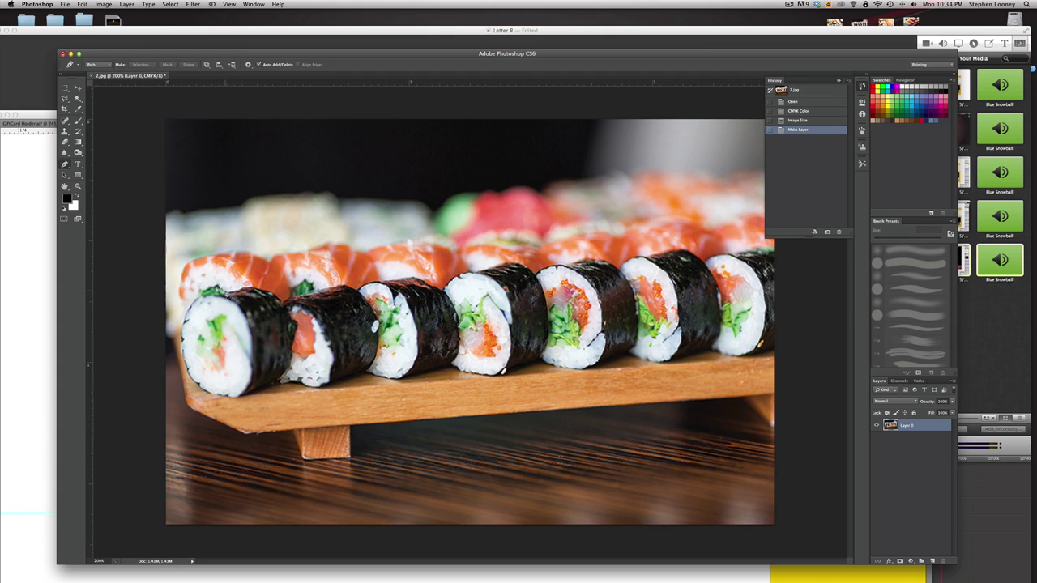
key(f)
key(super+equal)
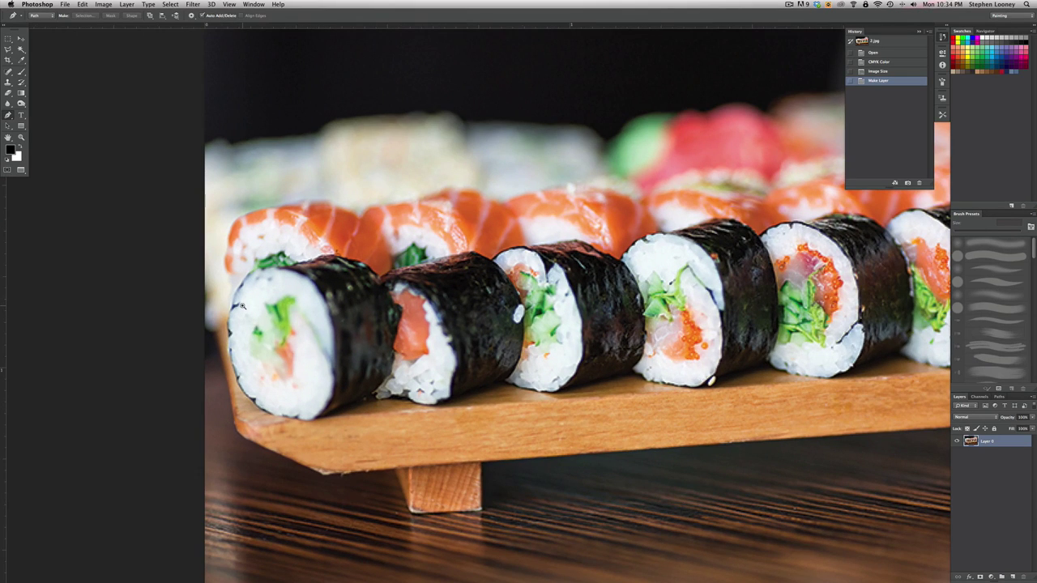
key(super+equal)
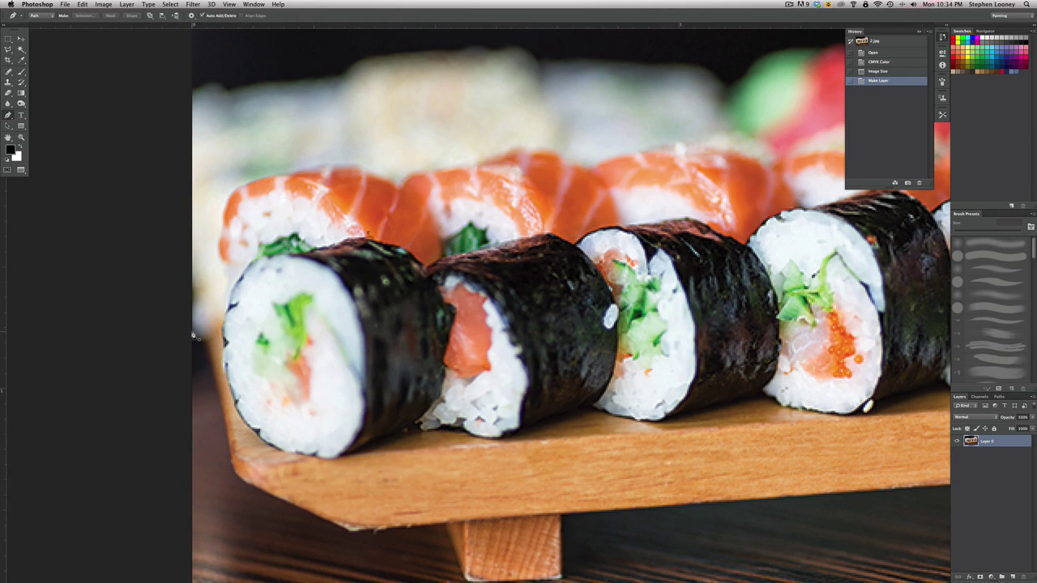
Start a Pen tool path at the photo's left edge and trace up the rice side of the first front roll.
click(195, 334)
click(222, 332)
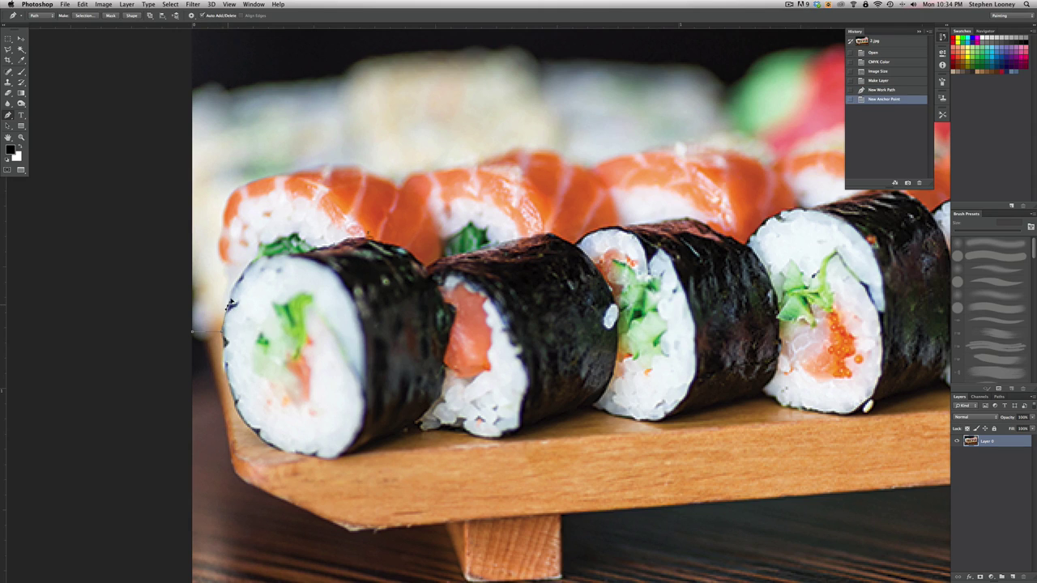
click(229, 302)
click(233, 279)
click(245, 267)
click(256, 259)
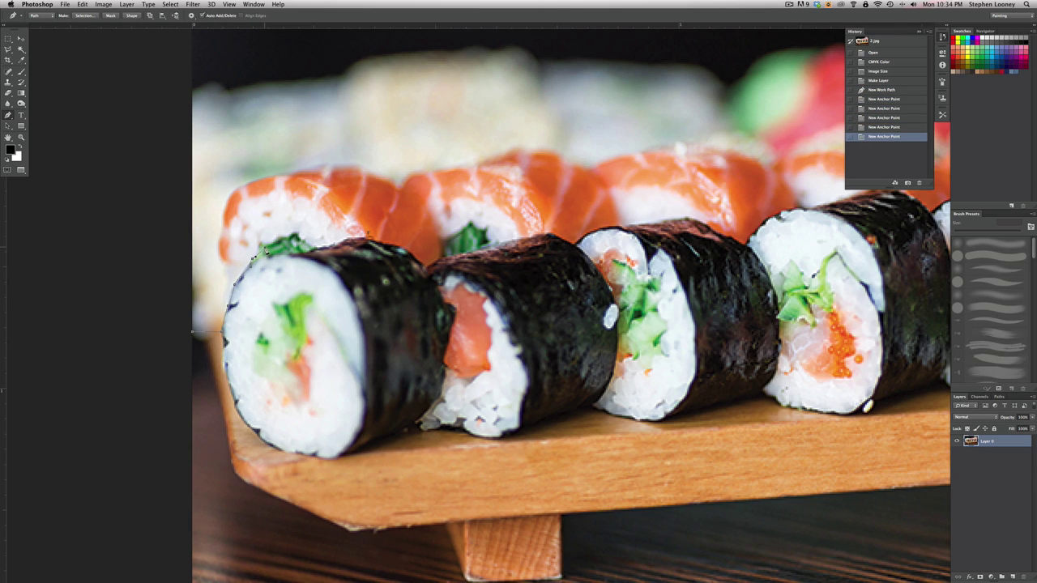
Continue the path over the seaweed top of the first front roll to where it meets the second roll.
click(285, 247)
click(320, 248)
click(338, 244)
click(359, 240)
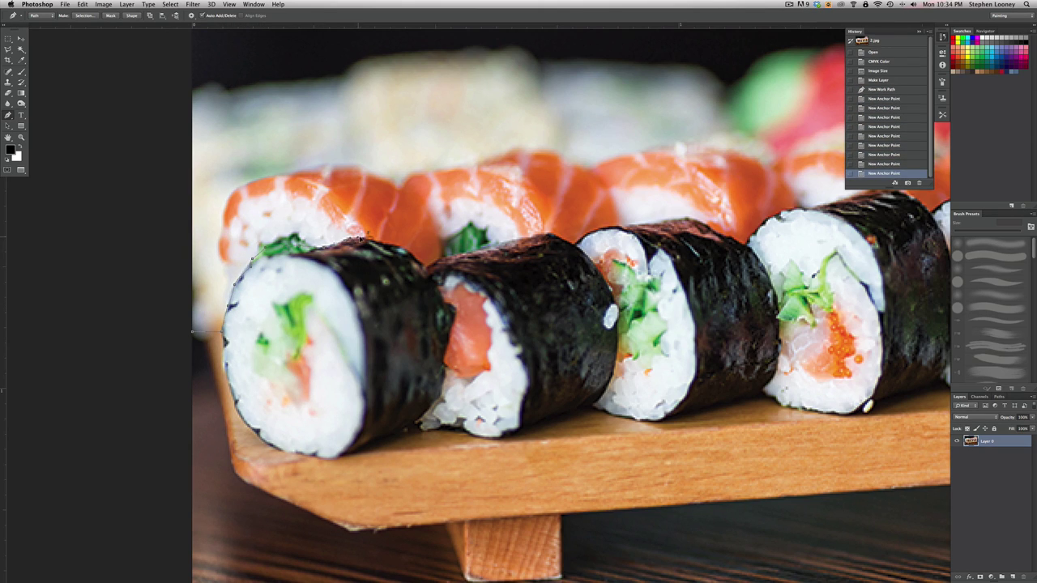
click(375, 240)
click(392, 245)
click(408, 251)
click(421, 262)
Trace the path along the top edges of the second through fifth front rolls.
click(441, 259)
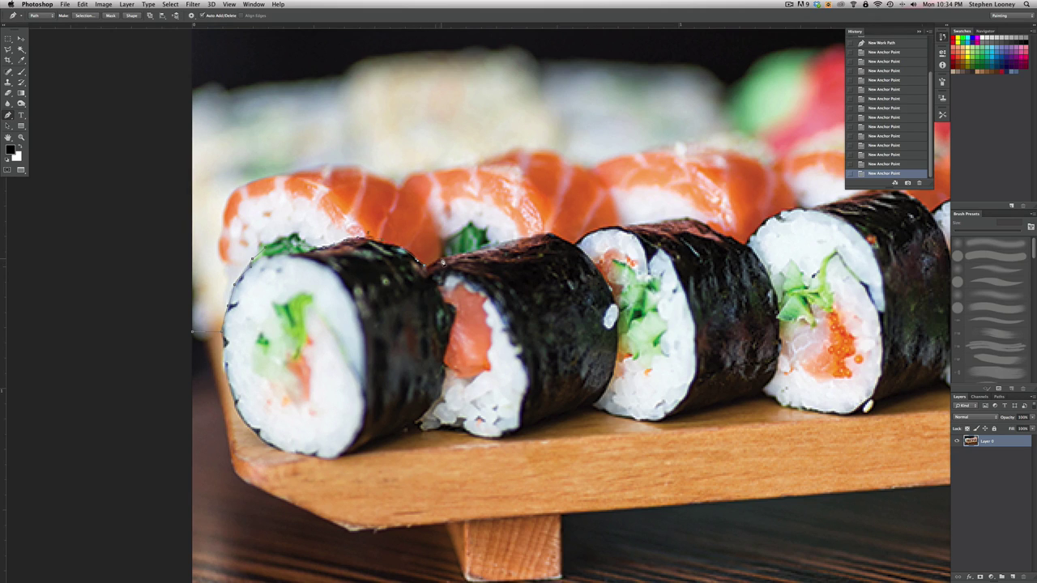
click(464, 260)
scroll(583, 243, up, 1)
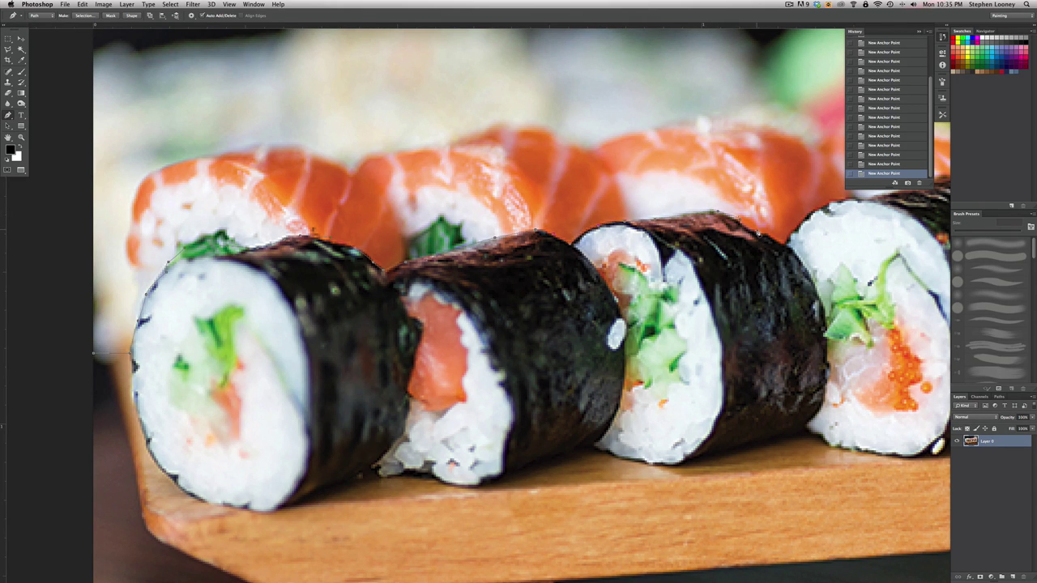
drag(794, 245, 395, 303)
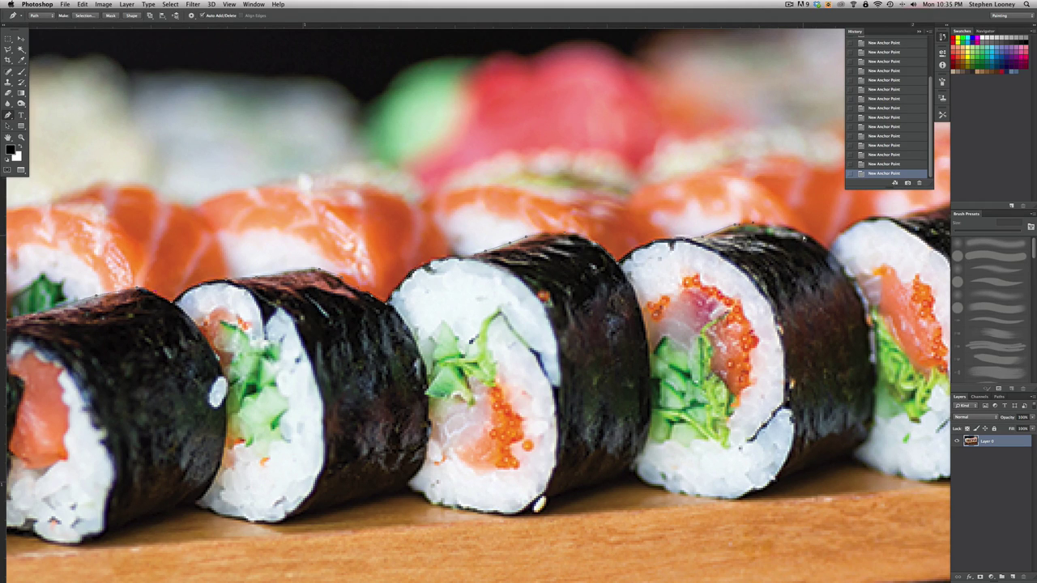
scroll(455, 265, right, 5)
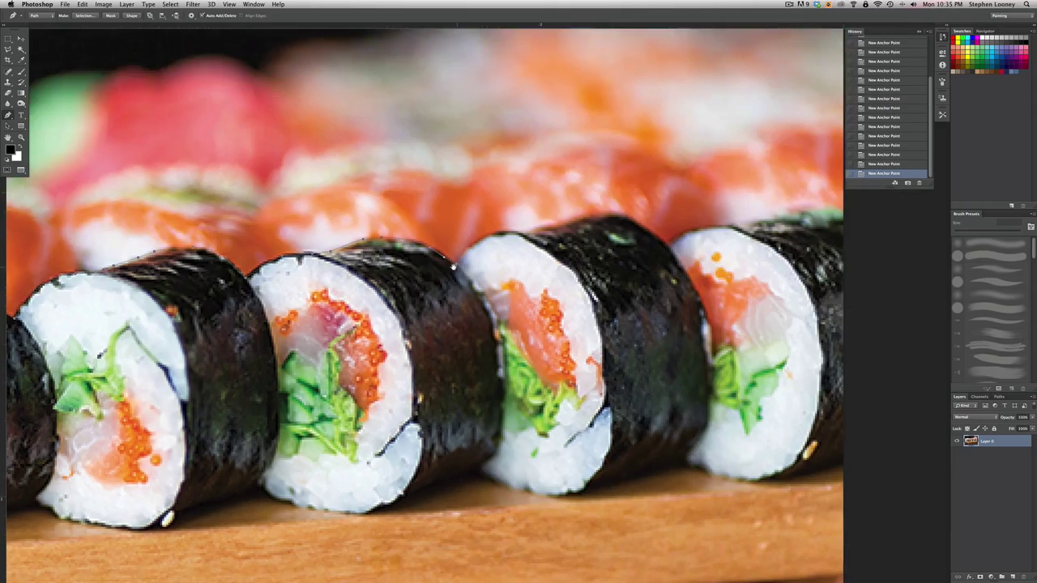
Trace the path over the last two front rolls to the photo's right edge, redoing one misplaced anchor point.
click(512, 233)
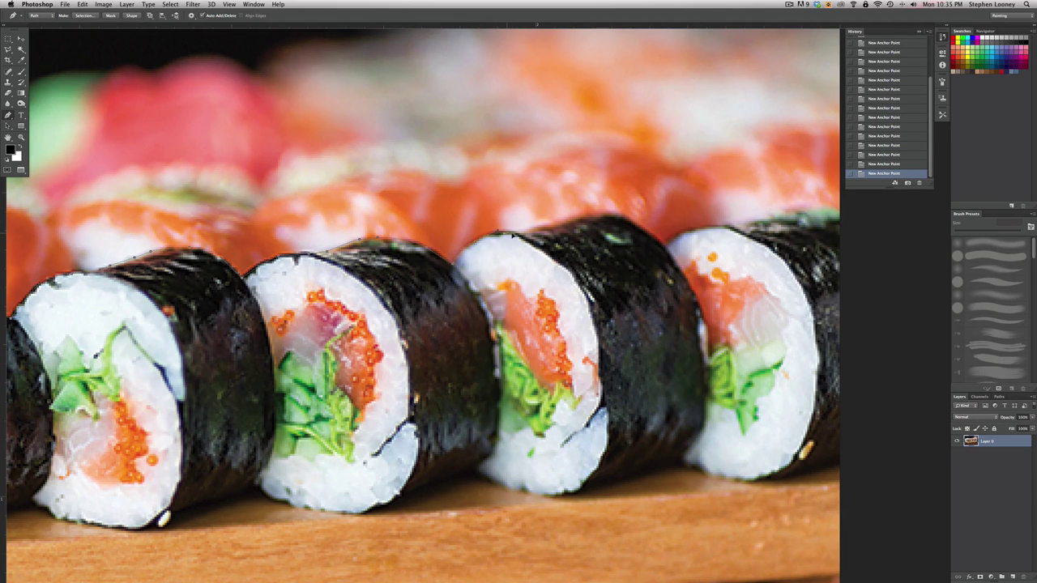
key(super+z)
click(523, 230)
scroll(652, 239, right, 2)
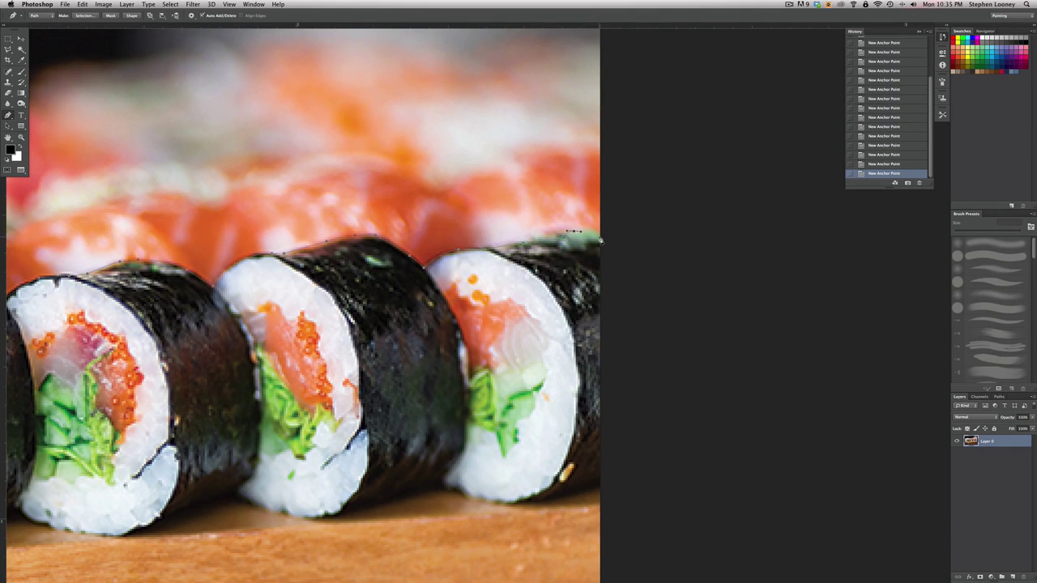
Extend the path down the photo's right edge to its bottom right corner.
scroll(596, 287, down, 3)
scroll(558, 306, down, 5)
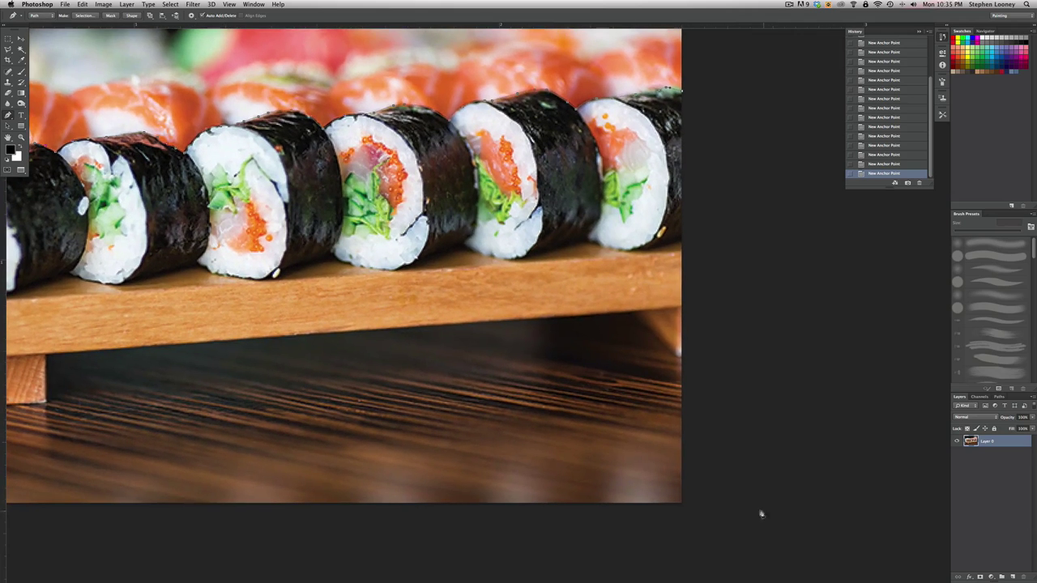
click(681, 503)
scroll(449, 444, down, 3)
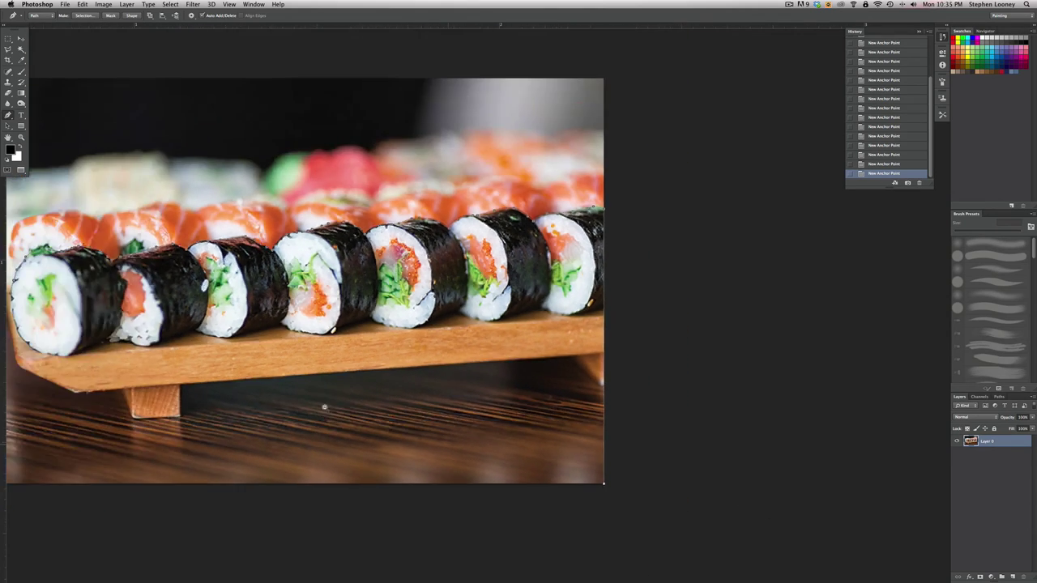
Close the traced path, load it as a selection, and use it to mask the photo layer.
drag(324, 407, 468, 377)
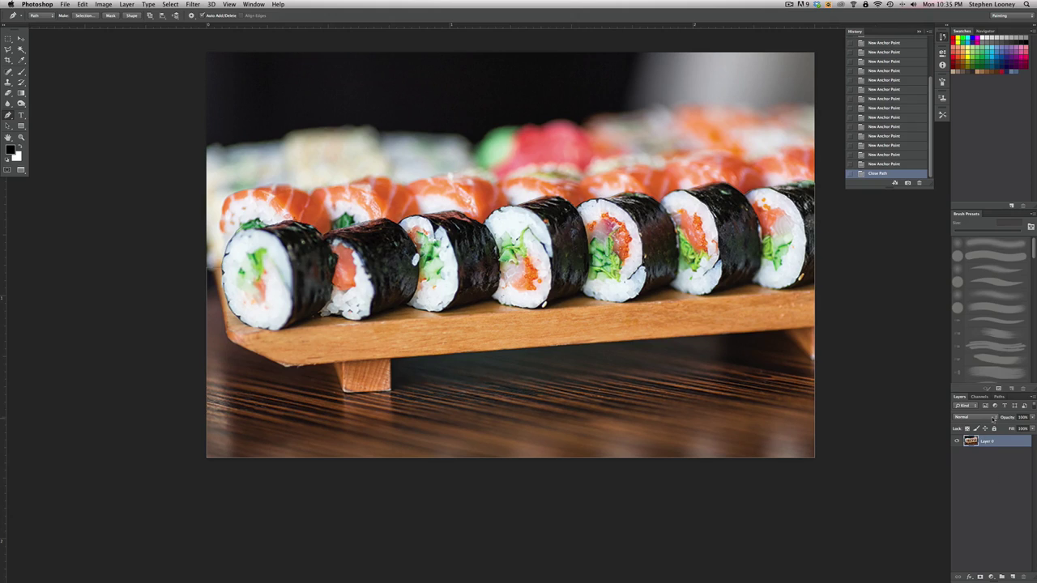
click(999, 397)
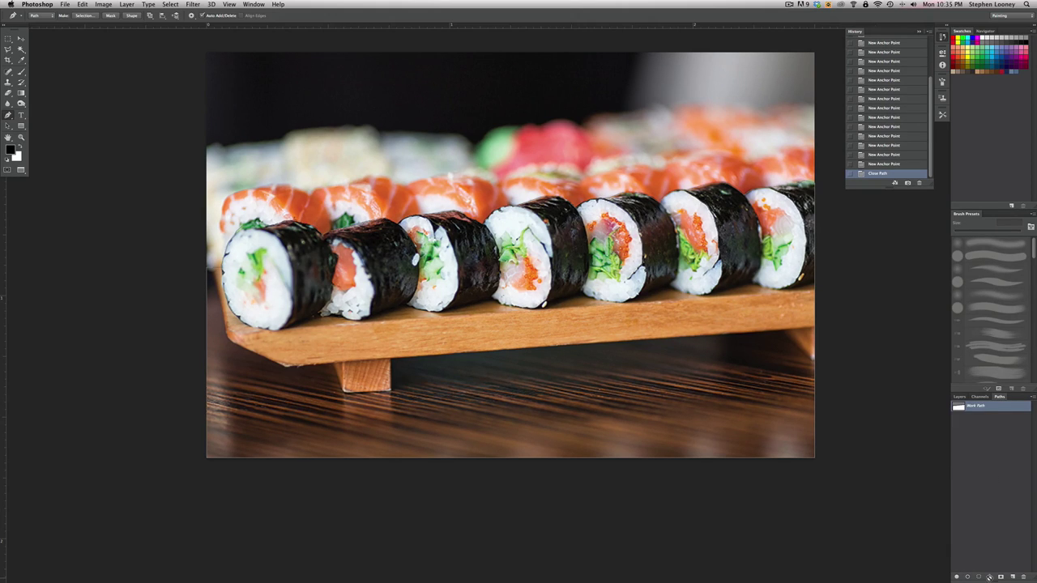
click(969, 577)
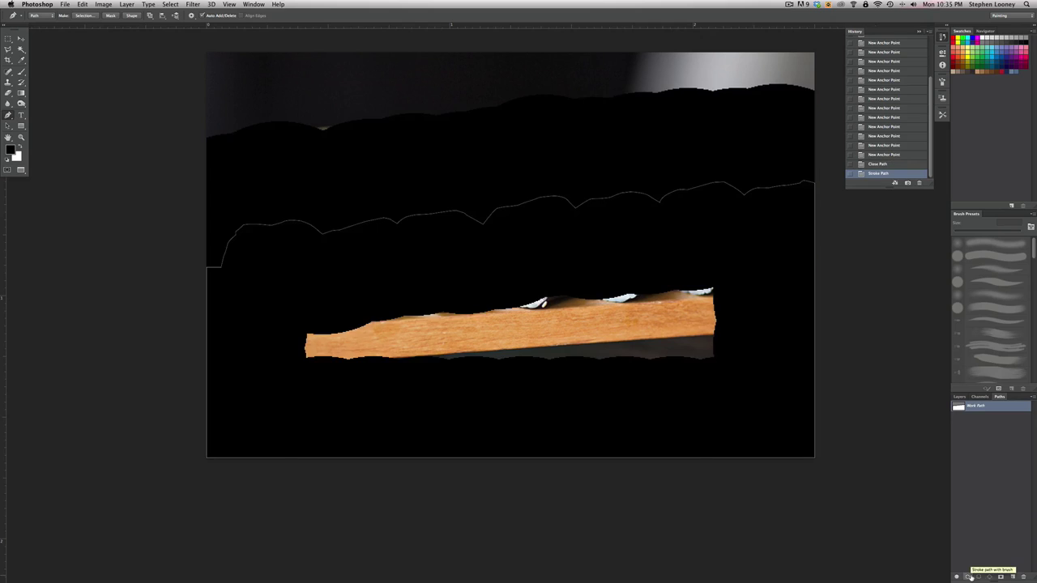
key(super+z)
mouse_move(990, 580)
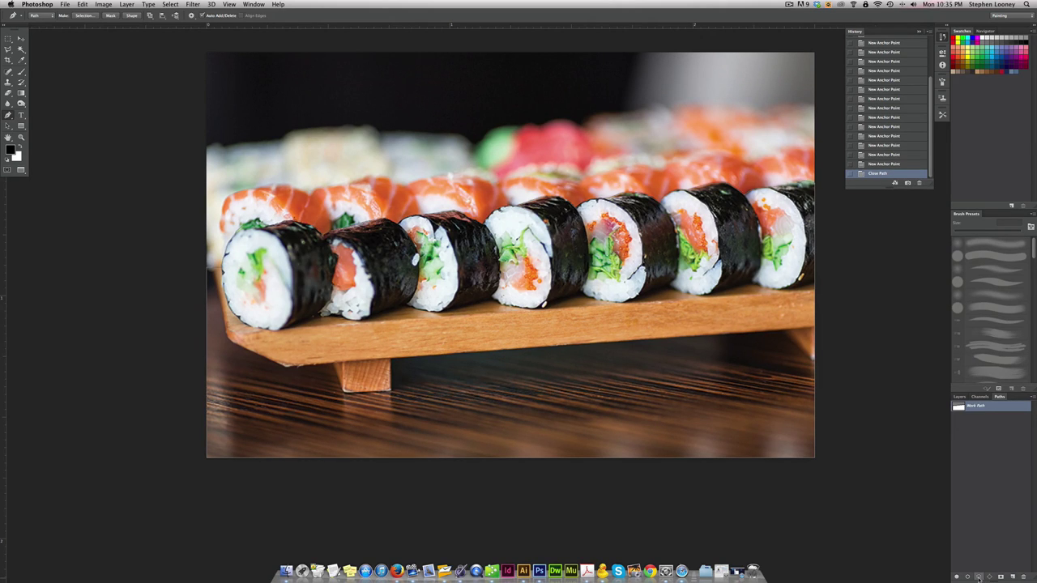
click(978, 578)
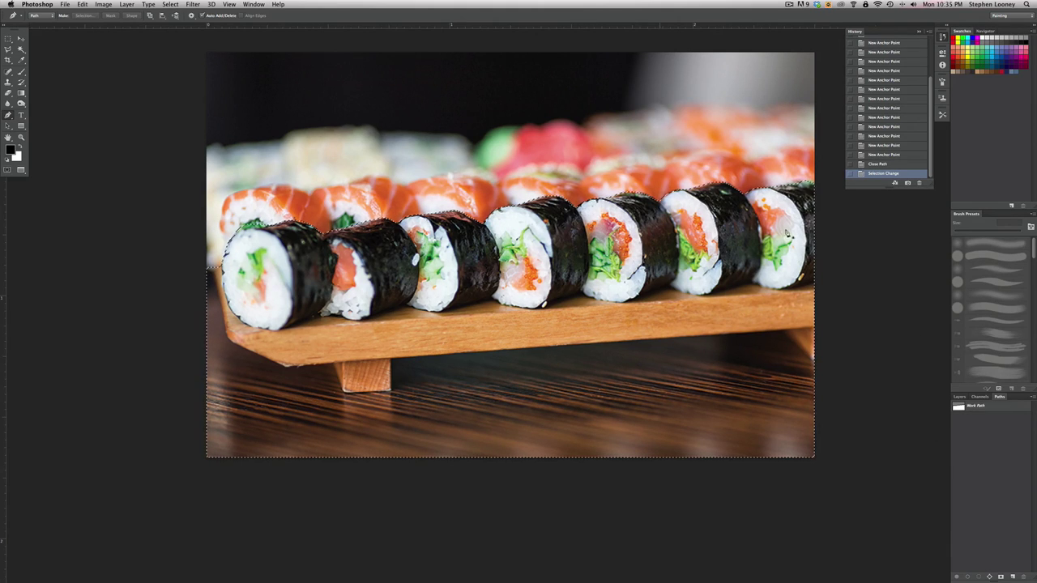
click(960, 396)
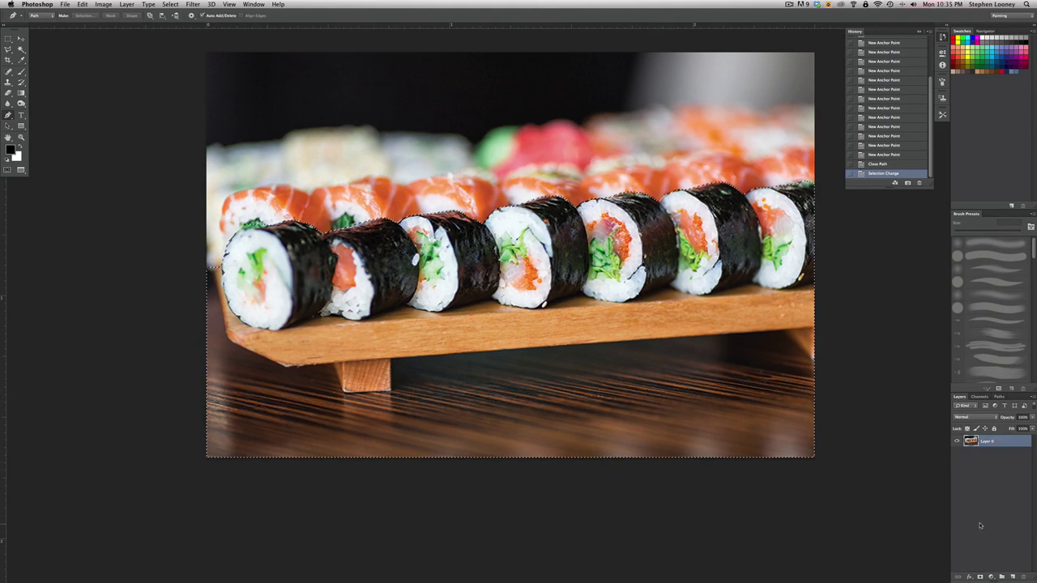
click(979, 577)
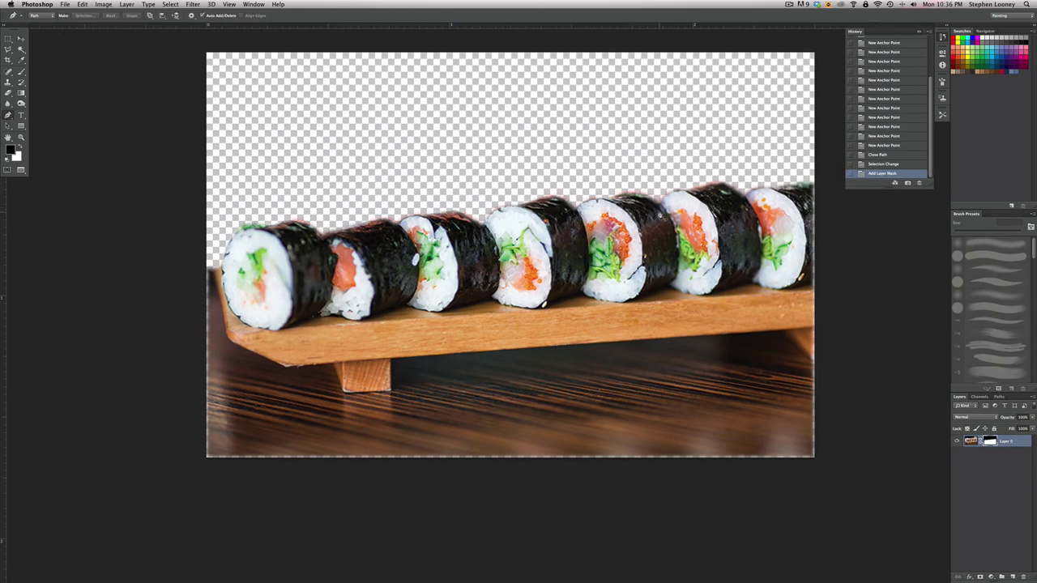
Save the masked photo as 2.psd on the Desktop in Photoshop format, with layers and Maximize Compatibility enabled.
click(64, 4)
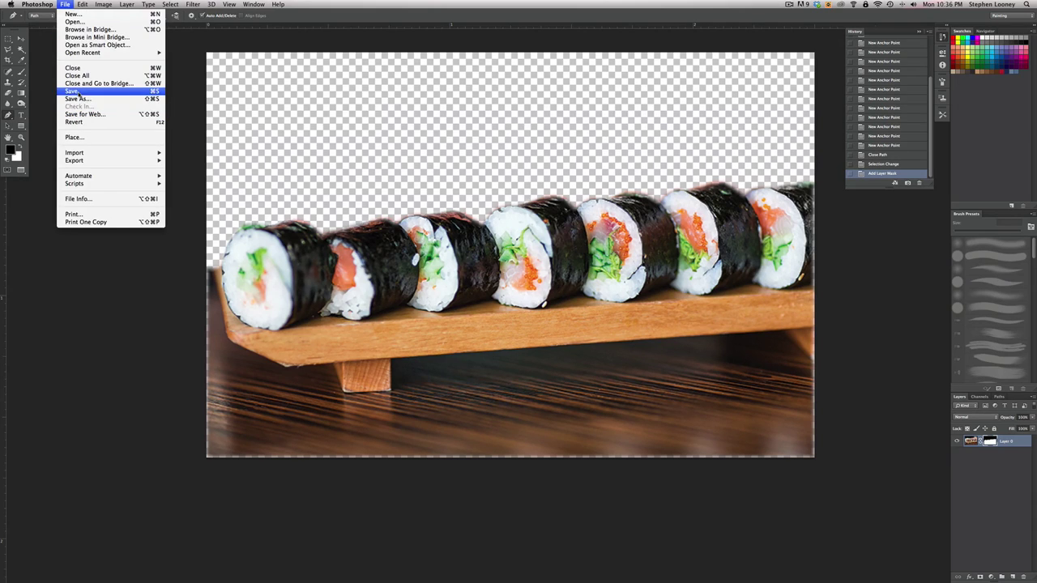
click(77, 98)
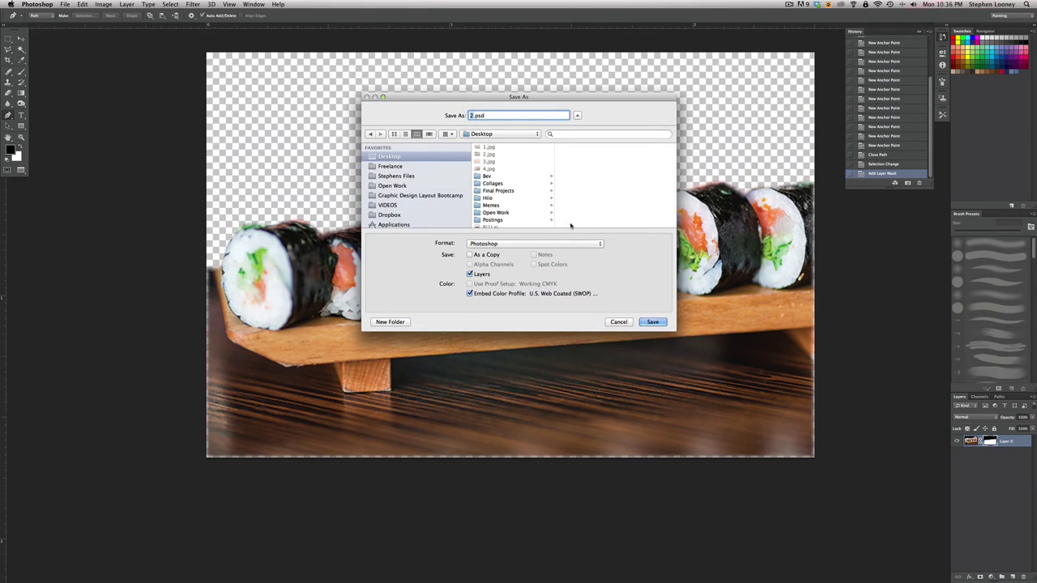
click(652, 321)
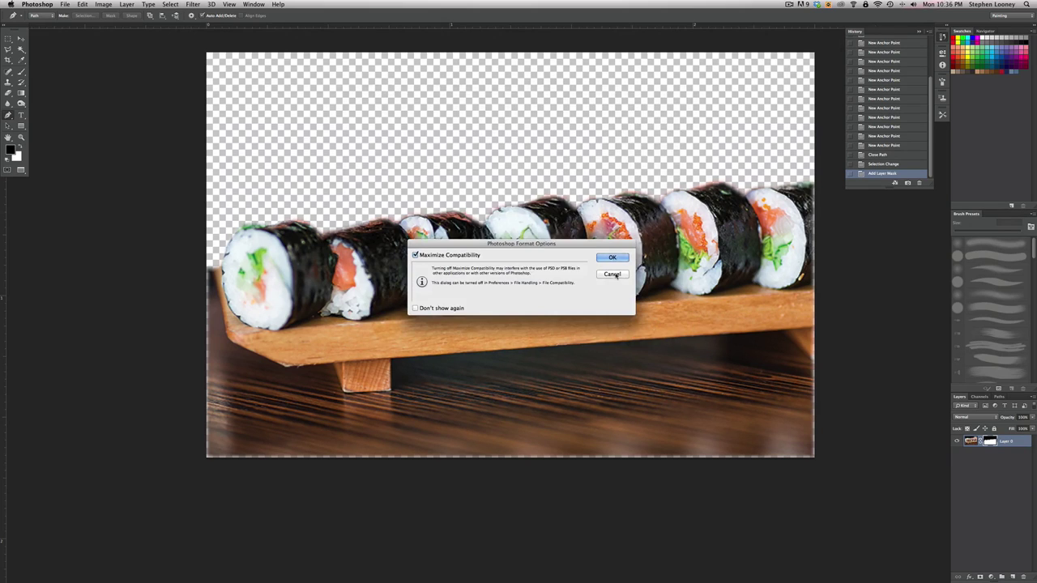
key(Return)
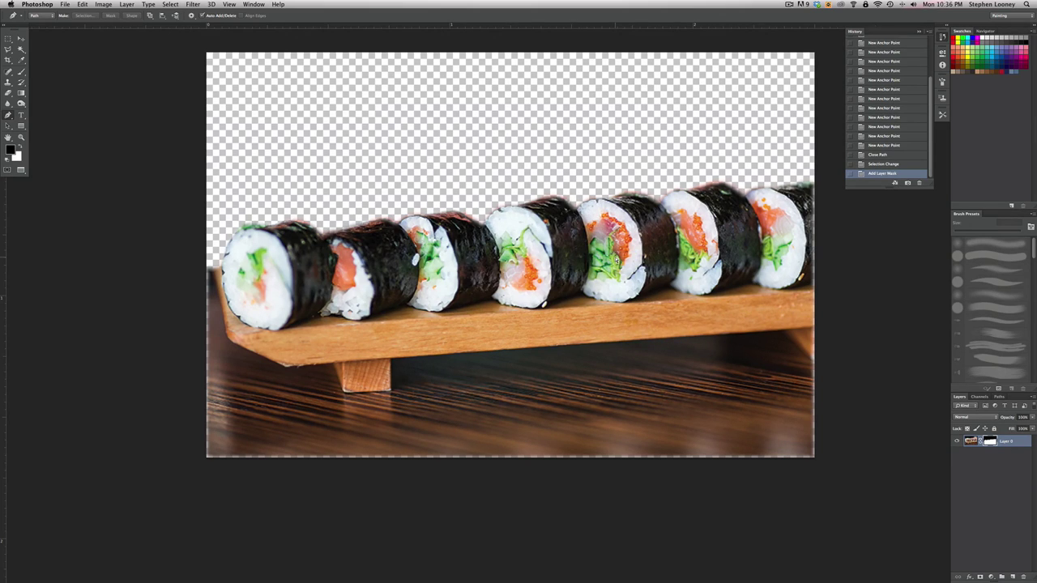
Switch to Illustrator and place 2.psd from the Desktop into the gift card document.
key(super+Tab)
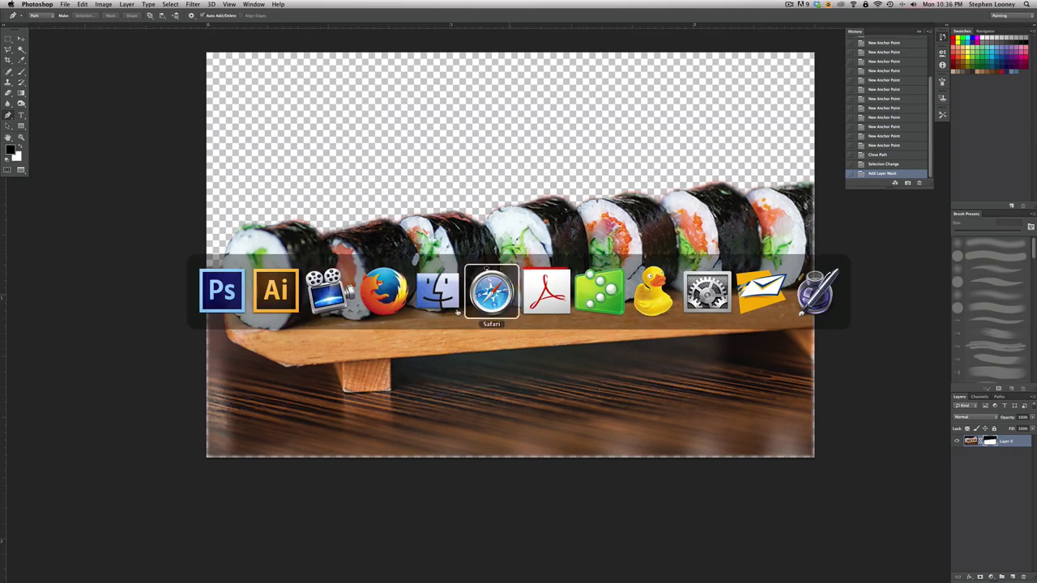
click(293, 302)
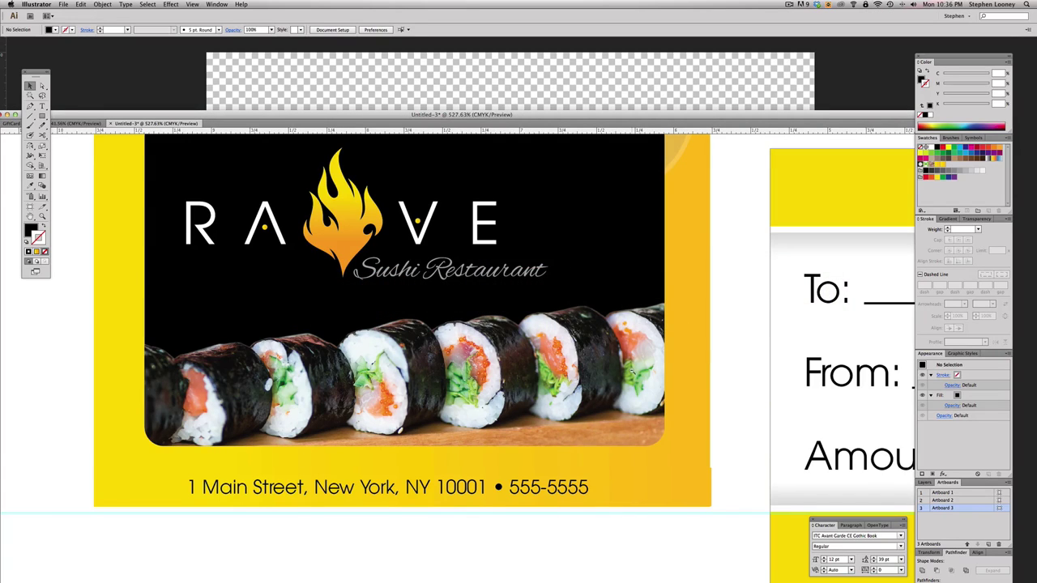
alt+super+click(632, 370)
drag(713, 456, 637, 352)
alt+super+click(636, 423)
alt+super+click(636, 423)
key(super+minus)
click(64, 5)
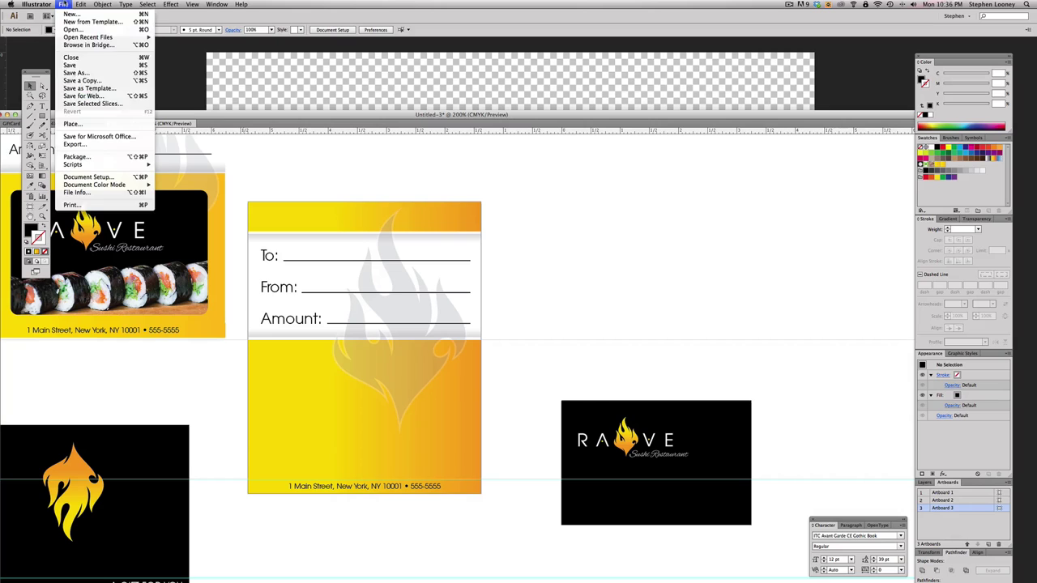
click(78, 125)
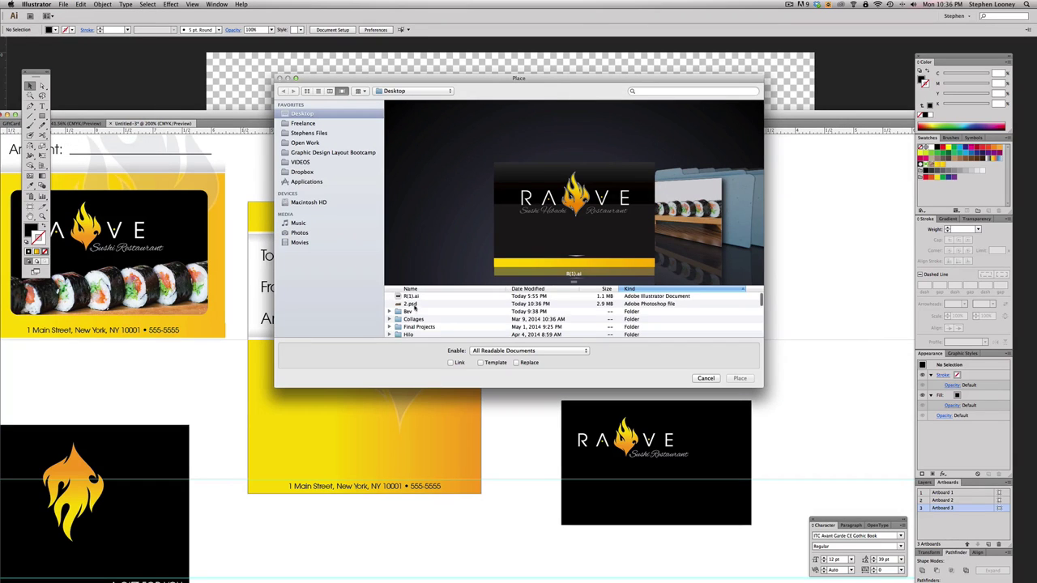
scroll(413, 308, down, 5)
scroll(413, 308, up, 5)
double_click(412, 304)
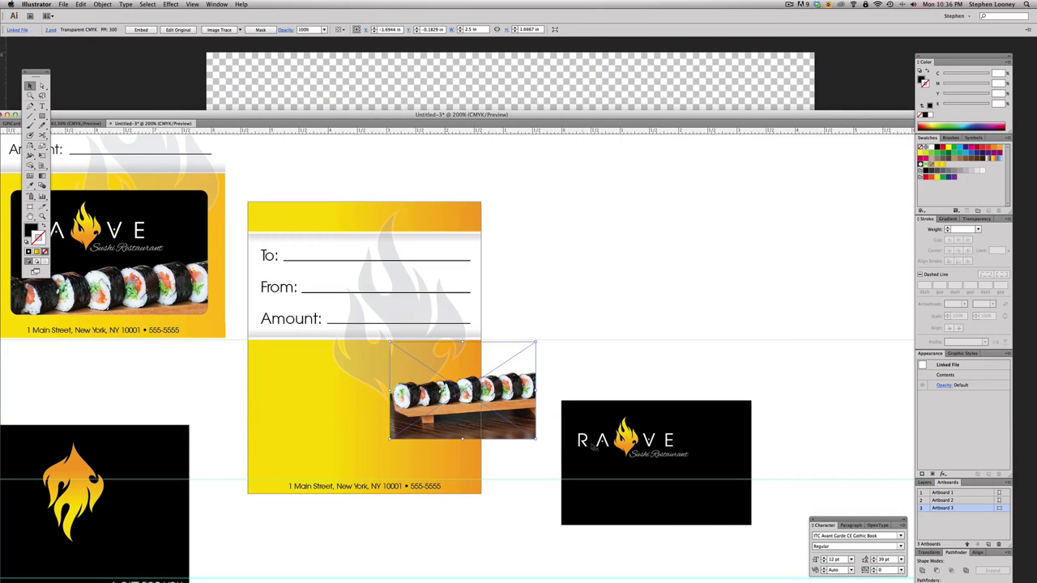
Move the placed sushi photo onto the black gift card, below the Raave logo.
drag(489, 392, 689, 488)
click(623, 362)
key(super+space)
drag(568, 378, 779, 556)
key(super+minus)
key(space)
drag(441, 409, 579, 420)
key(super+z)
click(838, 433)
key(space)
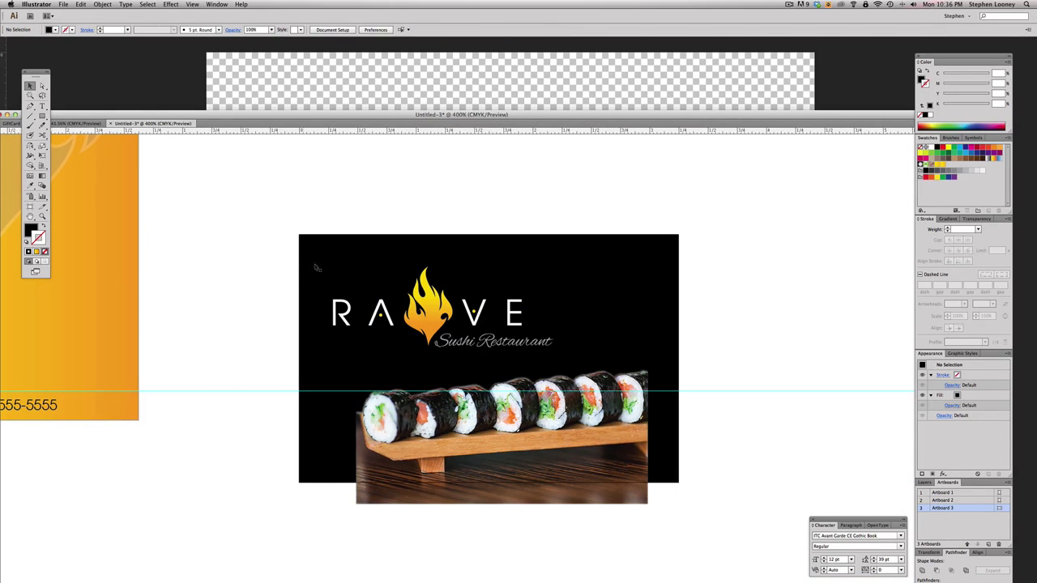
drag(335, 273, 387, 268)
scroll(387, 267, left, 2)
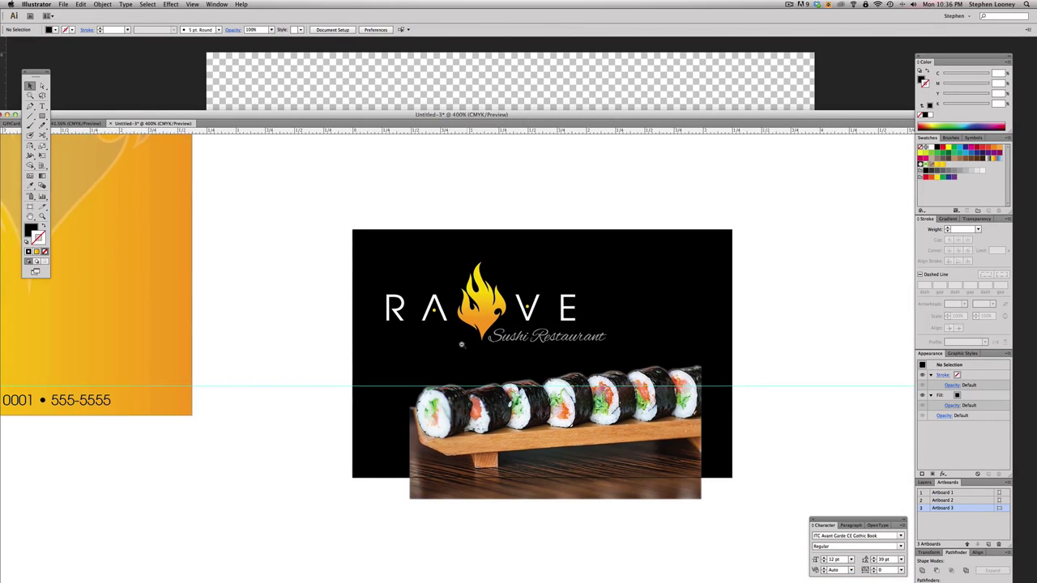
Copy the gift card's black background rectangle and paste the copy in place in front of the artwork.
click(399, 262)
key(super)
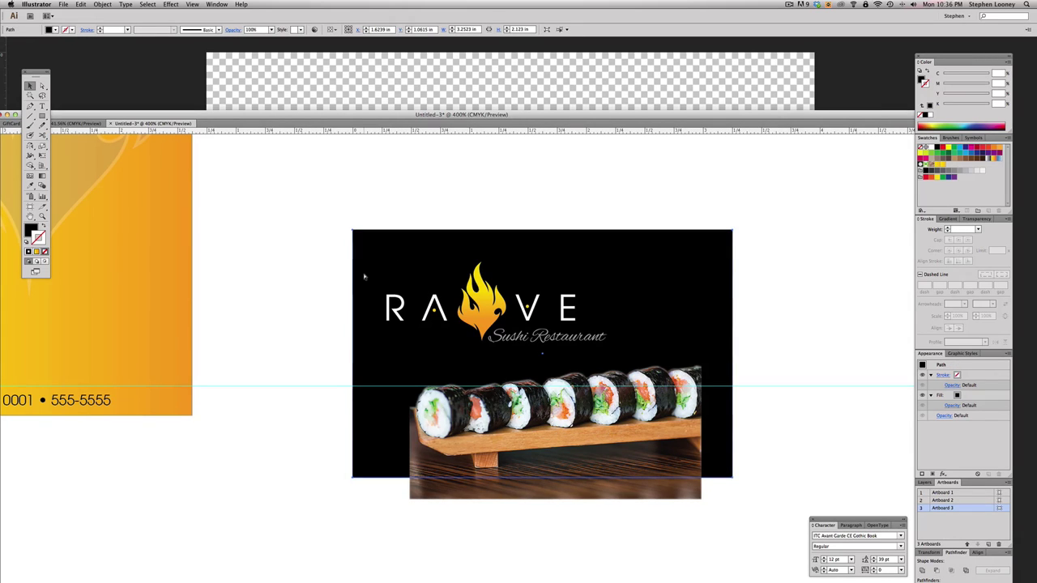
click(287, 324)
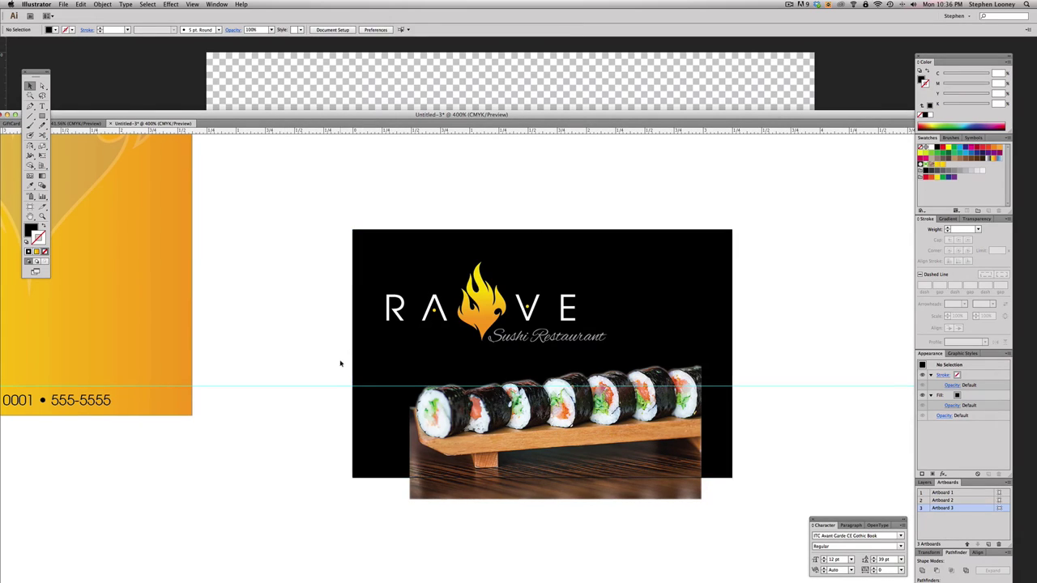
key(super+f)
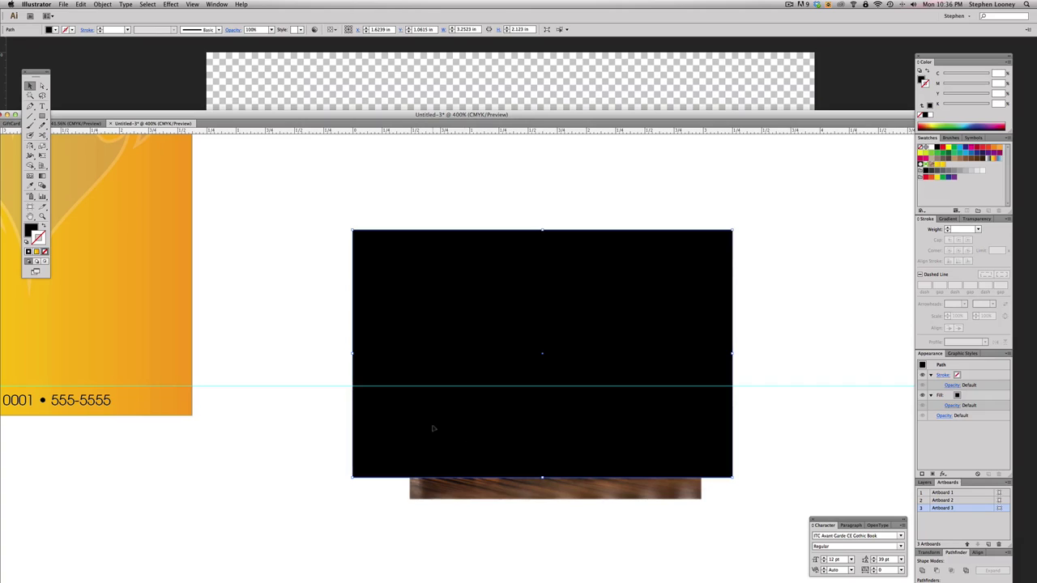
drag(432, 428, 788, 429)
click(737, 222)
drag(754, 296, 799, 203)
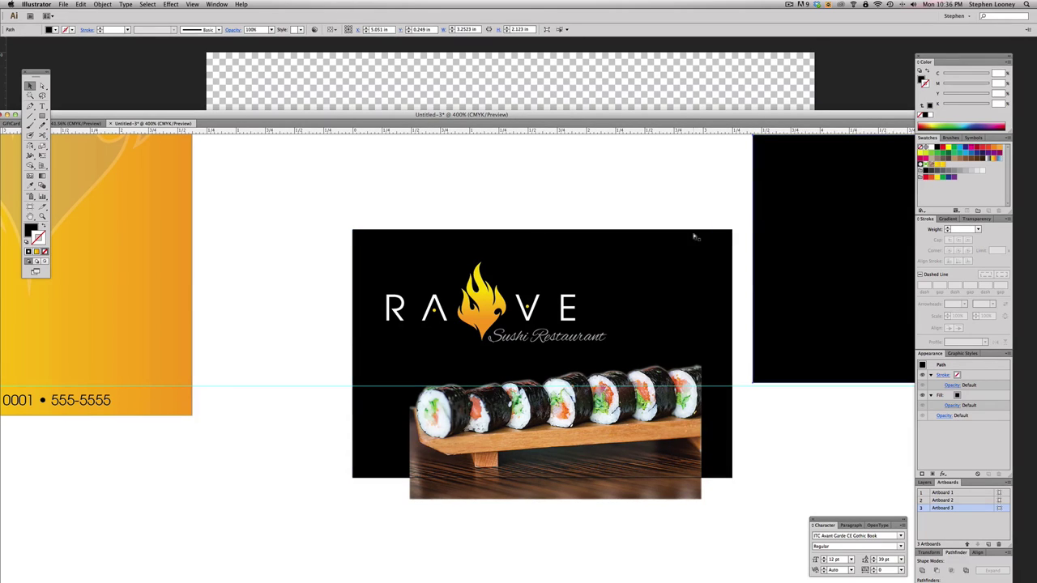
key(super+z)
key(super+z)
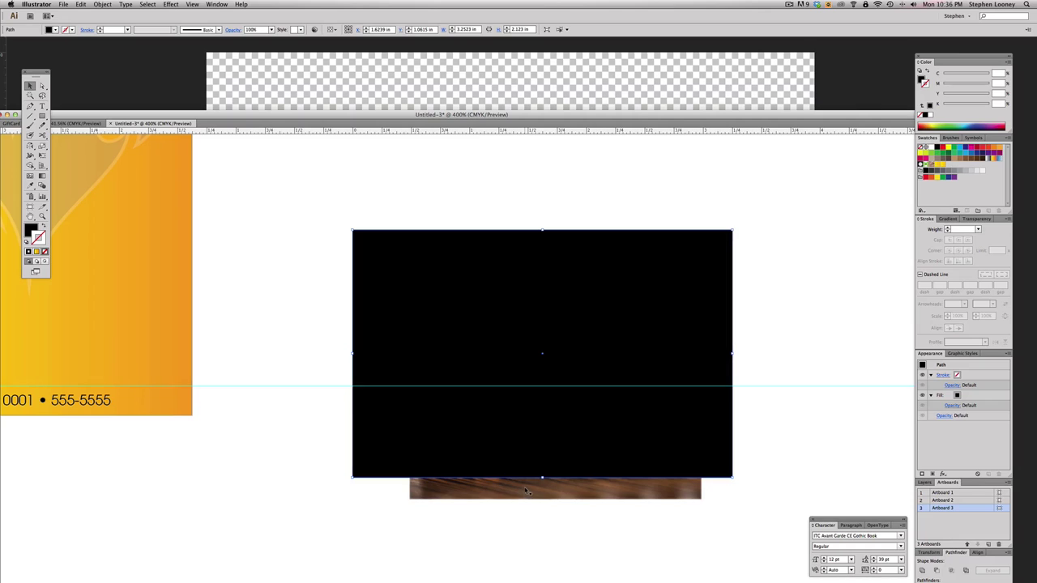
Clip the sushi photo to the front black rectangle with a clipping mask.
shift+click(525, 489)
right_click(525, 490)
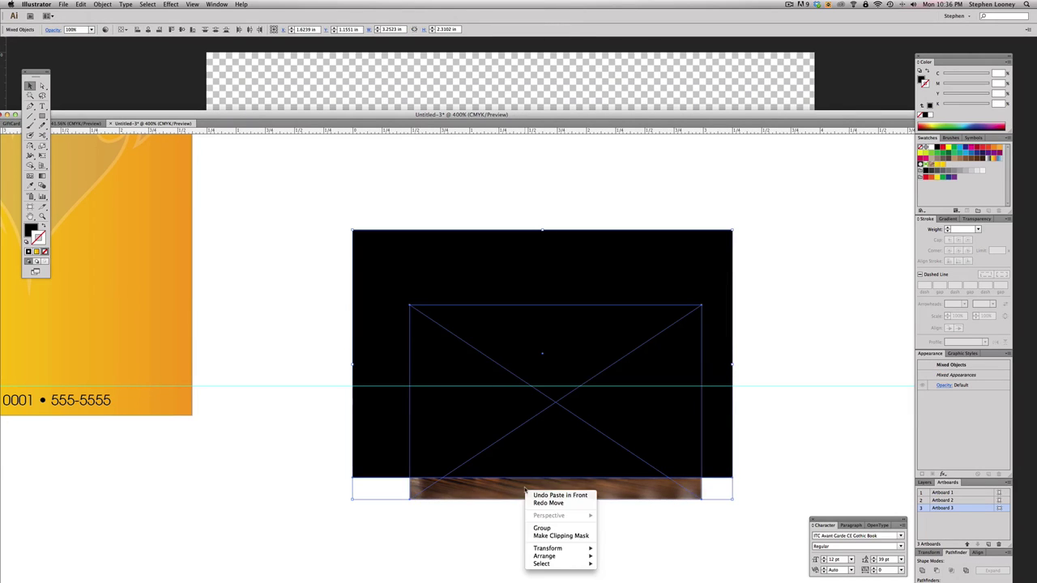
click(551, 536)
click(551, 537)
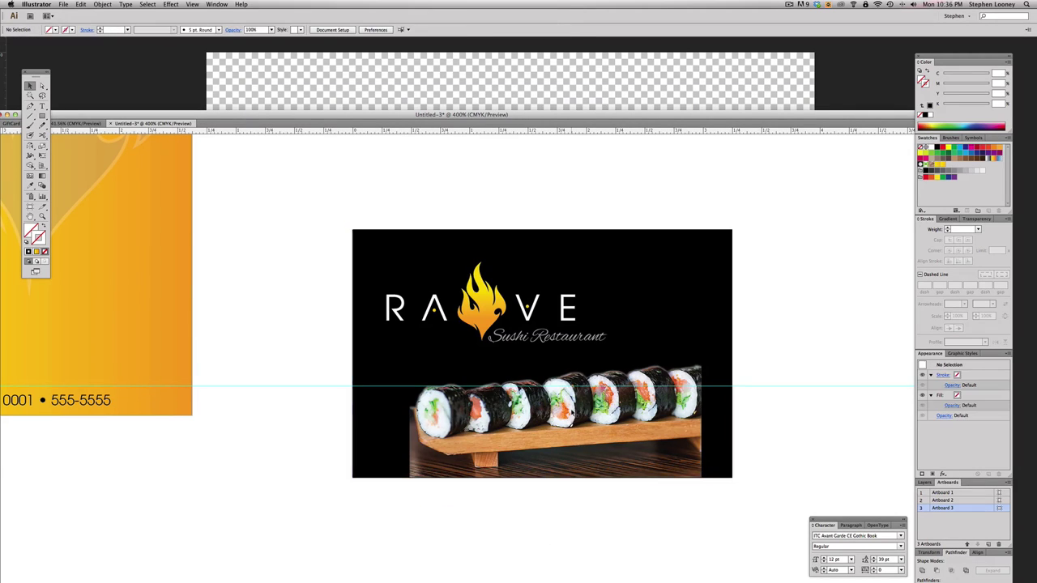
Enlarge the clipped sushi photo to about 3.41 × 2.27 in and position it across the lower part of the card.
key(a)
click(614, 402)
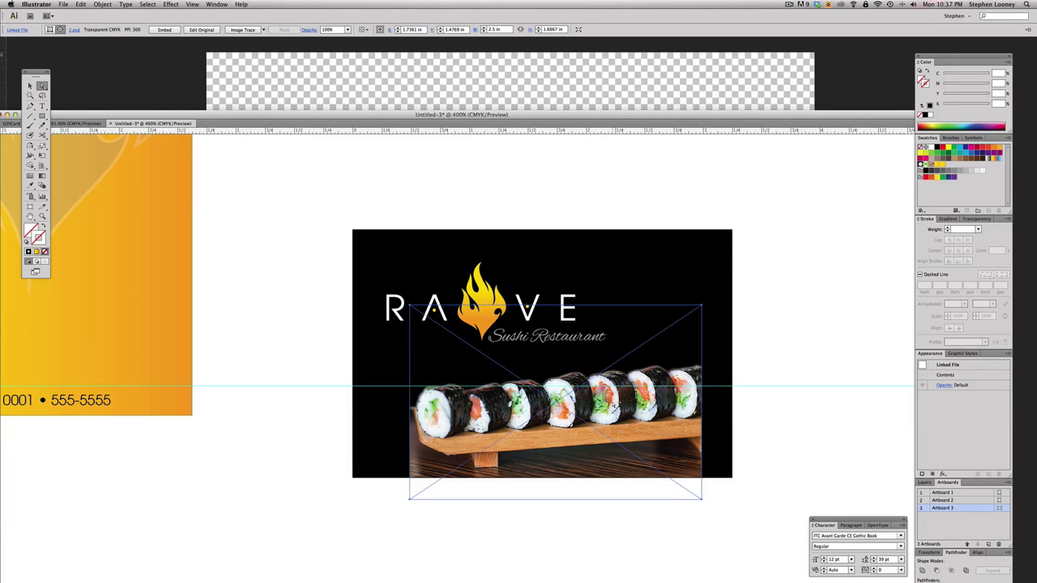
key(e)
drag(702, 304, 732, 281)
drag(716, 324, 726, 322)
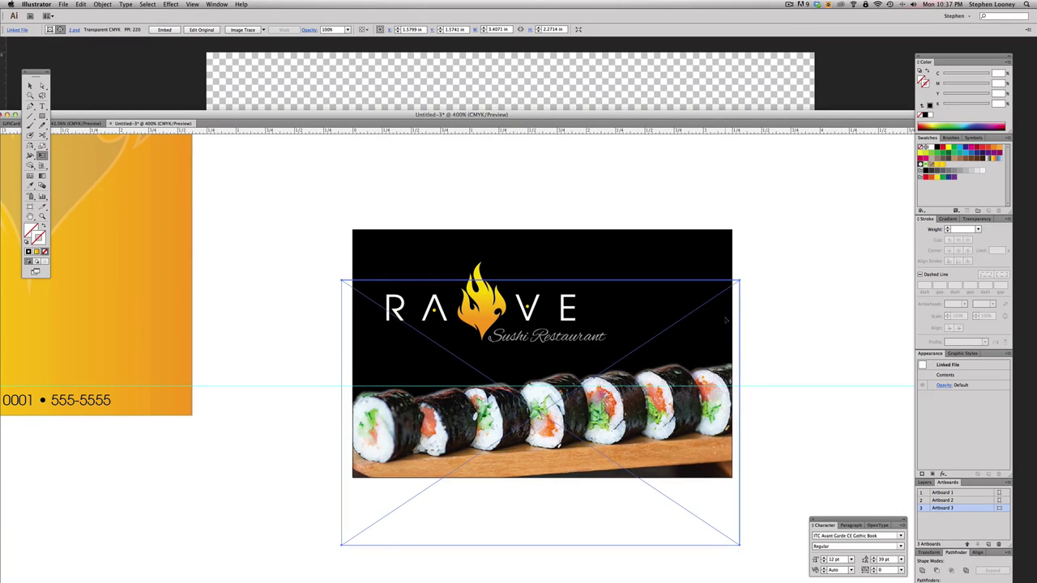
mouse_move(720, 373)
mouse_down()
mouse_move(711, 380)
mouse_move(720, 367)
mouse_up()
key(a)
click(783, 348)
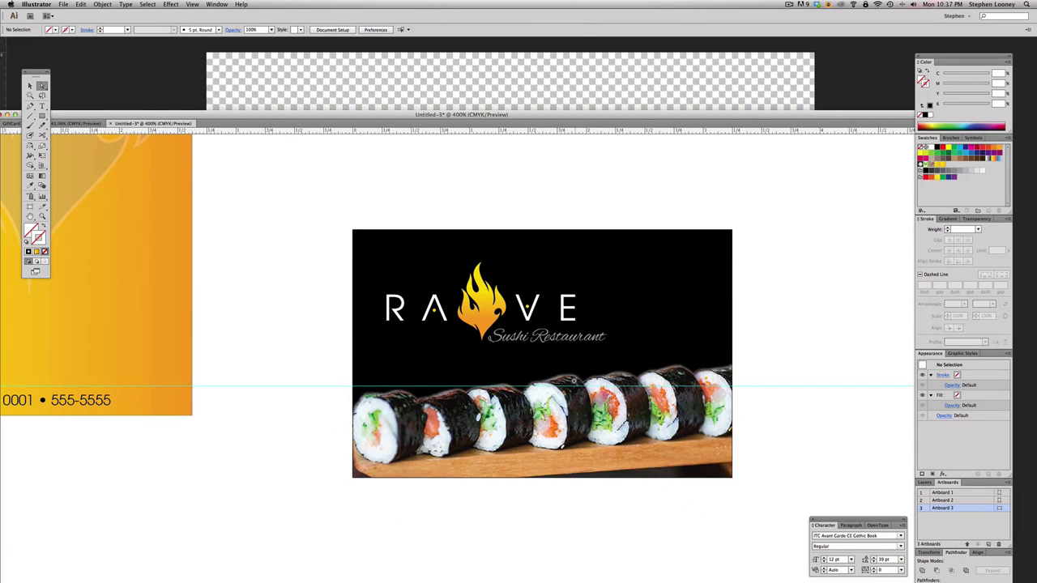
Enlarge the sushi photo further inside its mask and shift it so the first roll is cropped off at the card's left edge.
key(super+minus)
drag(420, 290, 484, 293)
click(29, 85)
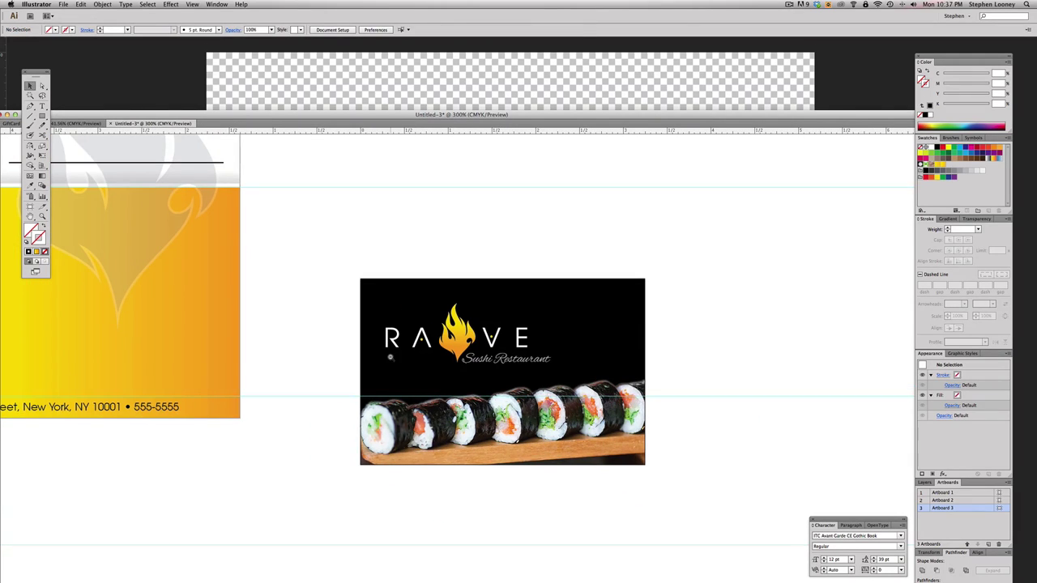
key(super+minus)
scroll(532, 355, left, 5)
scroll(532, 362, up, 1)
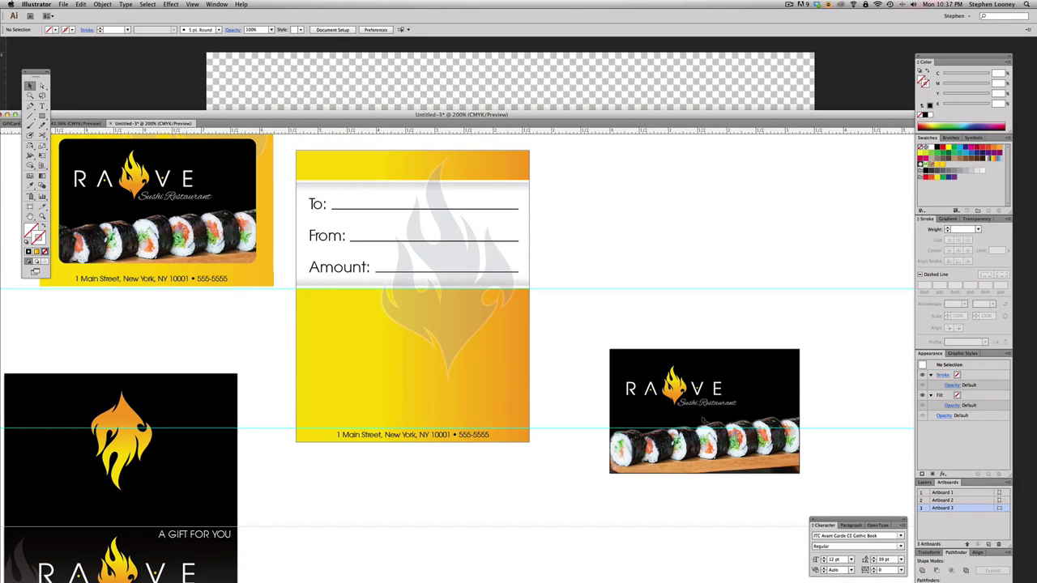
click(681, 391)
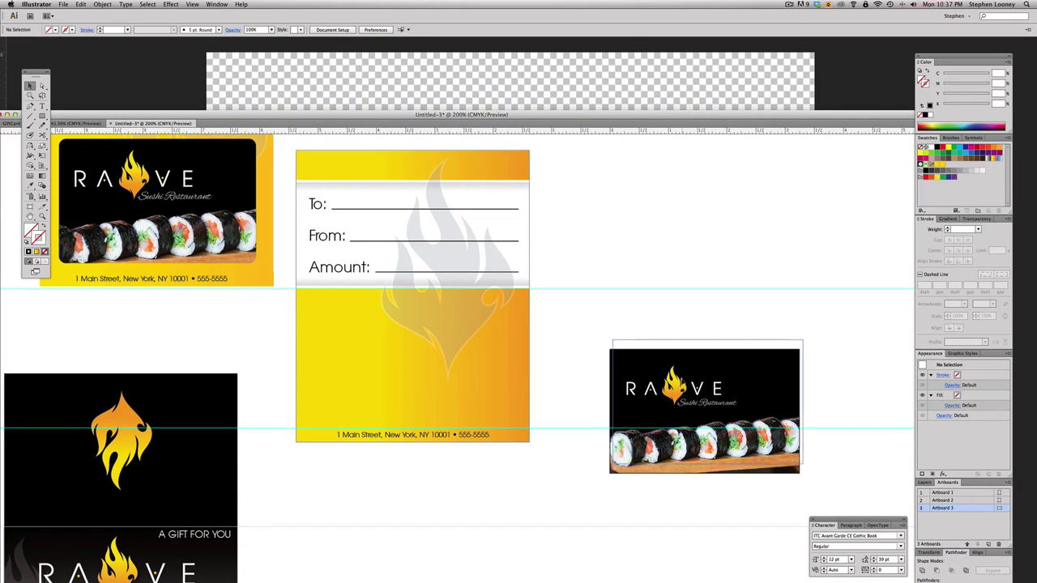
click(676, 303)
key(a)
click(661, 450)
key(e)
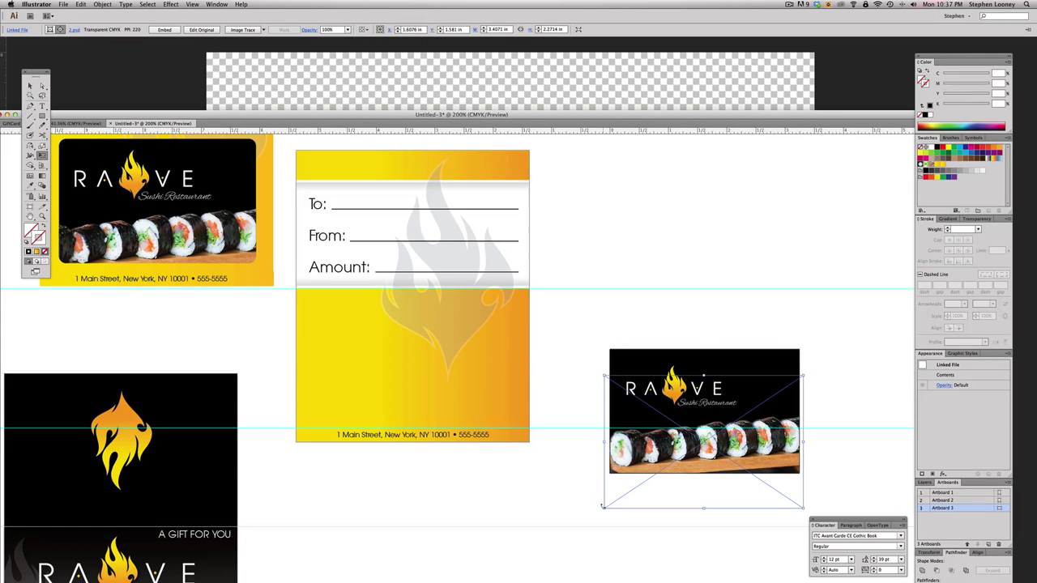
drag(604, 509, 576, 526)
drag(776, 421, 776, 415)
key(v)
click(722, 311)
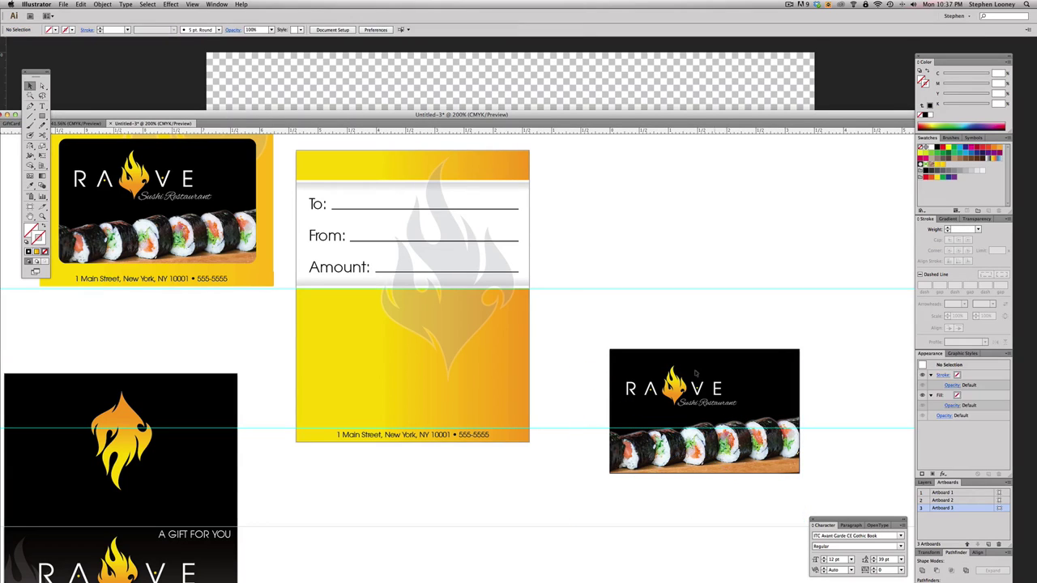
Move the Raave logo slightly upward on the gift card.
drag(674, 393, 672, 380)
key(super+z)
click(683, 327)
click(676, 312)
click(672, 320)
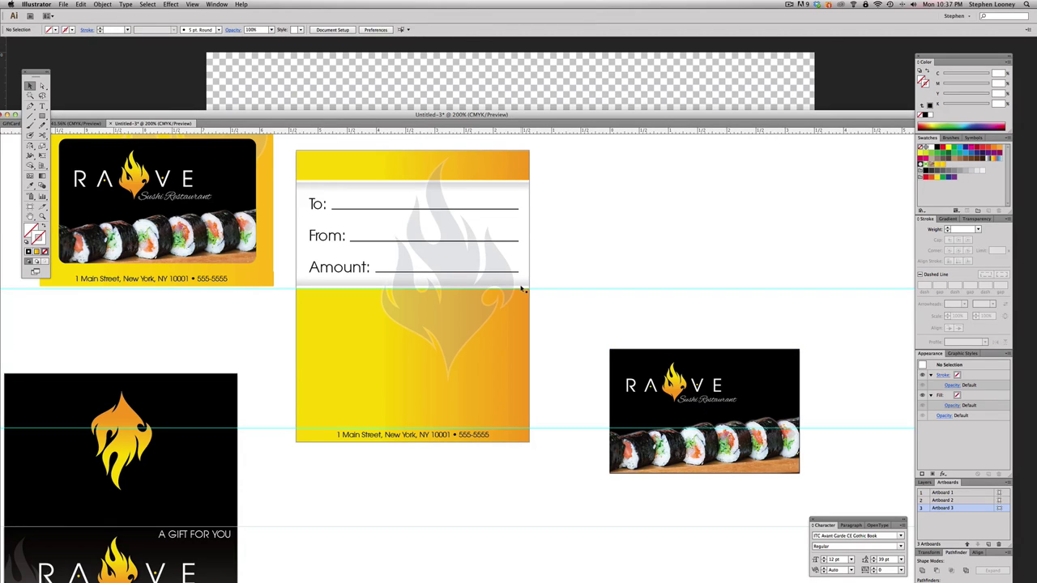
key(XF86AudioMute)
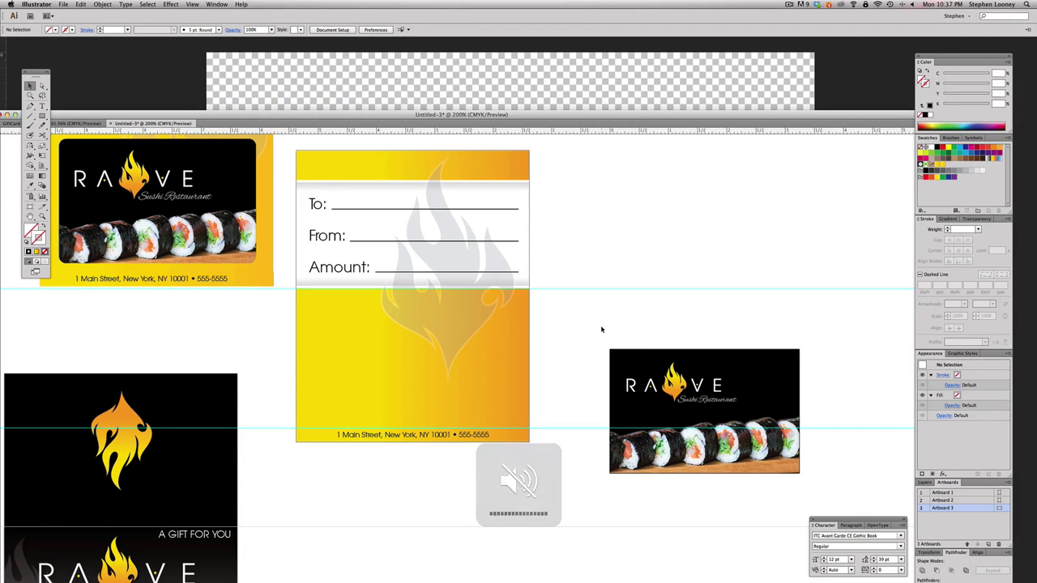
Group all the gift card artwork, including the logo, sushi photo and black background.
drag(602, 327, 662, 387)
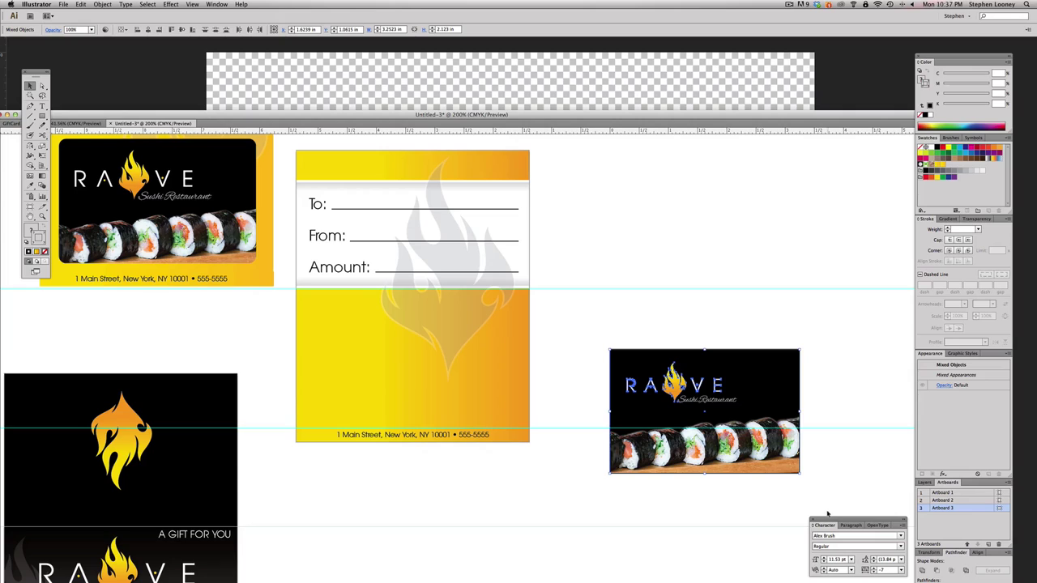
key(super)
key(ctrl+g)
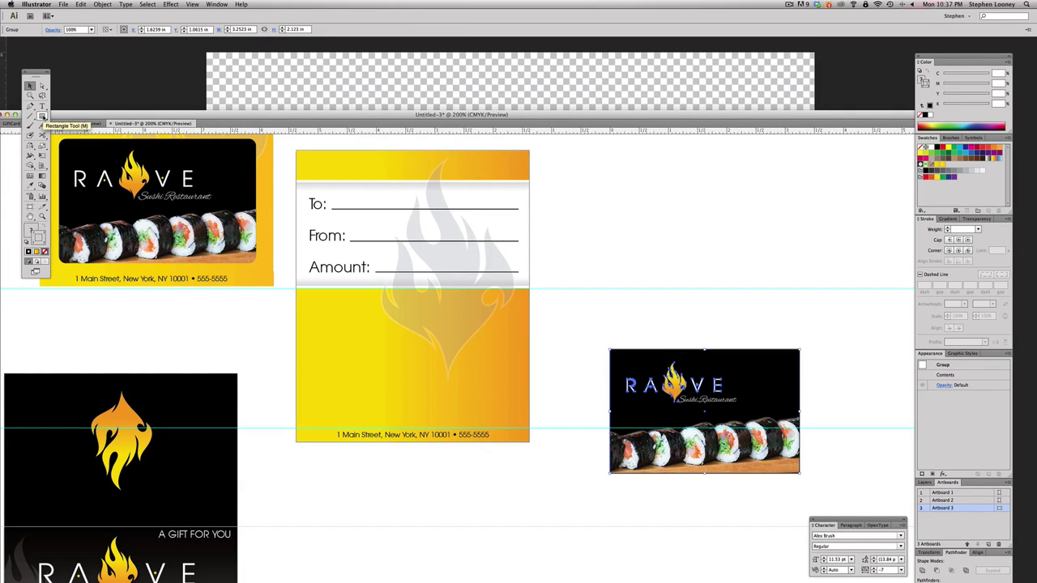
Draw a 3.25 × 2.125 in rounded rectangle with a 0.125 in corner radius near the gift card.
drag(42, 116, 81, 125)
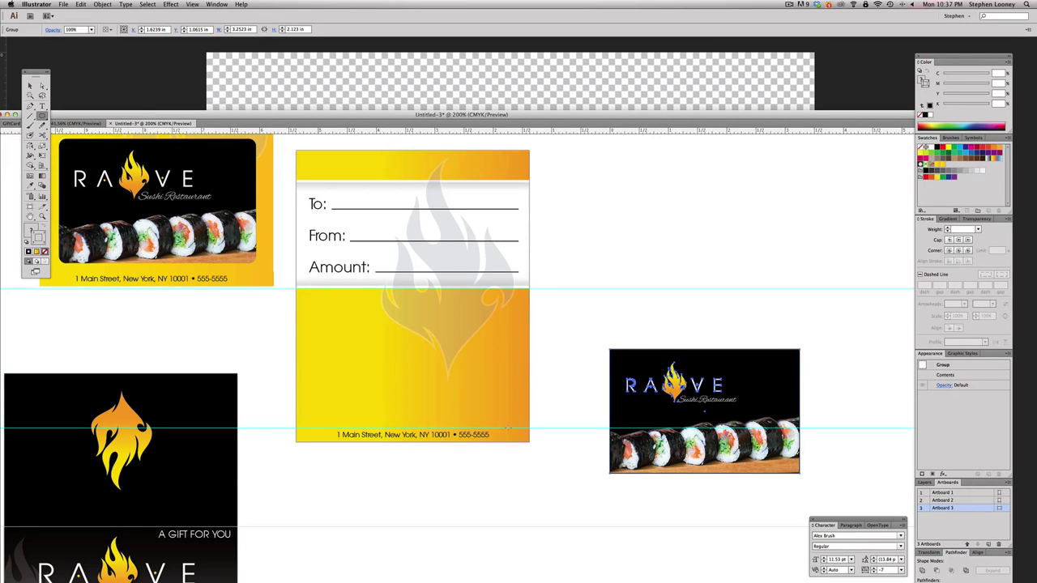
click(633, 335)
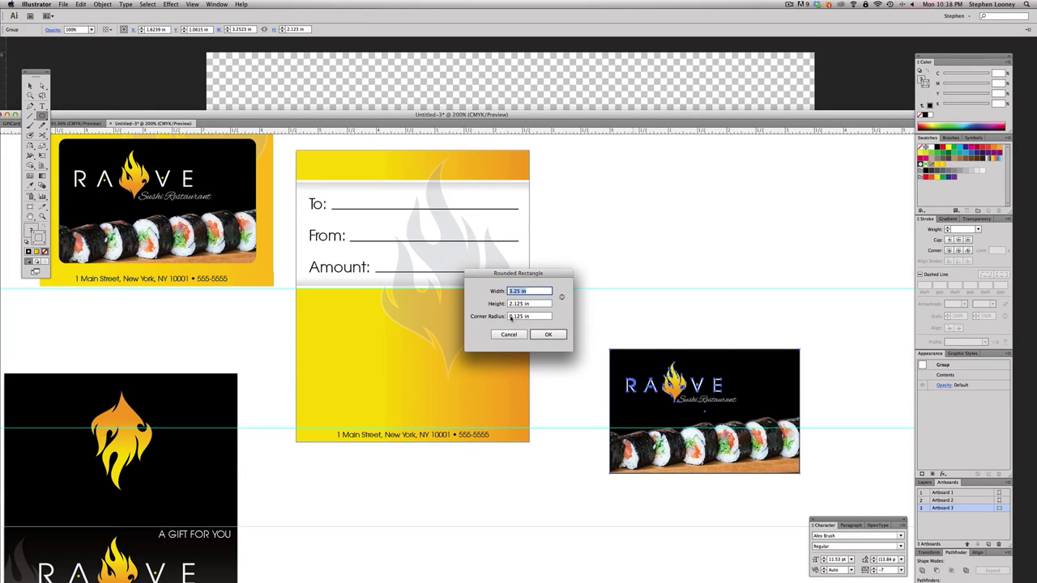
click(548, 335)
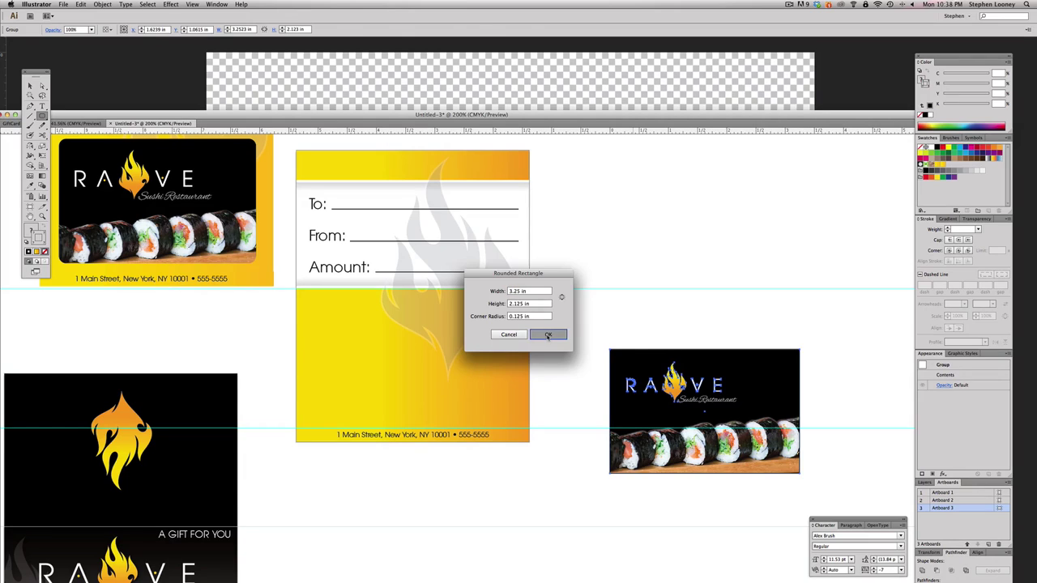
key(v)
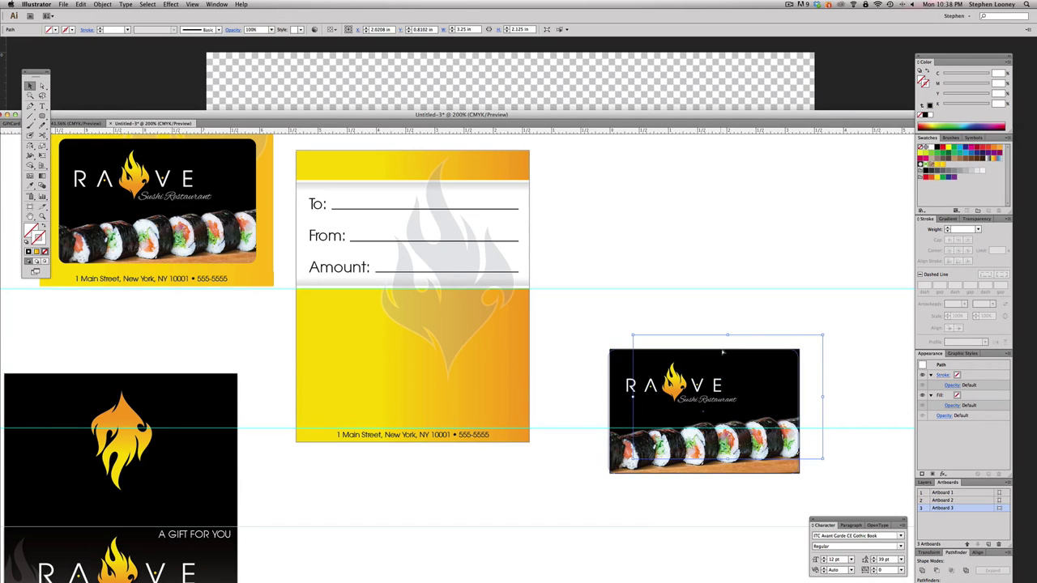
Select the rounded rectangle lying over the gift card together with the artwork and make a clipping mask.
drag(619, 319, 835, 512)
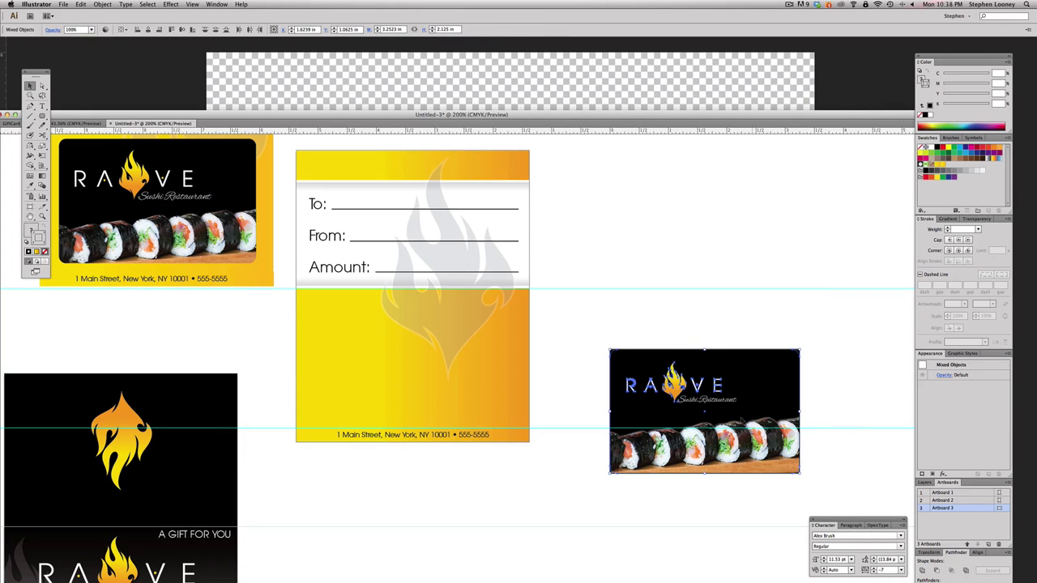
right_click(741, 419)
click(776, 466)
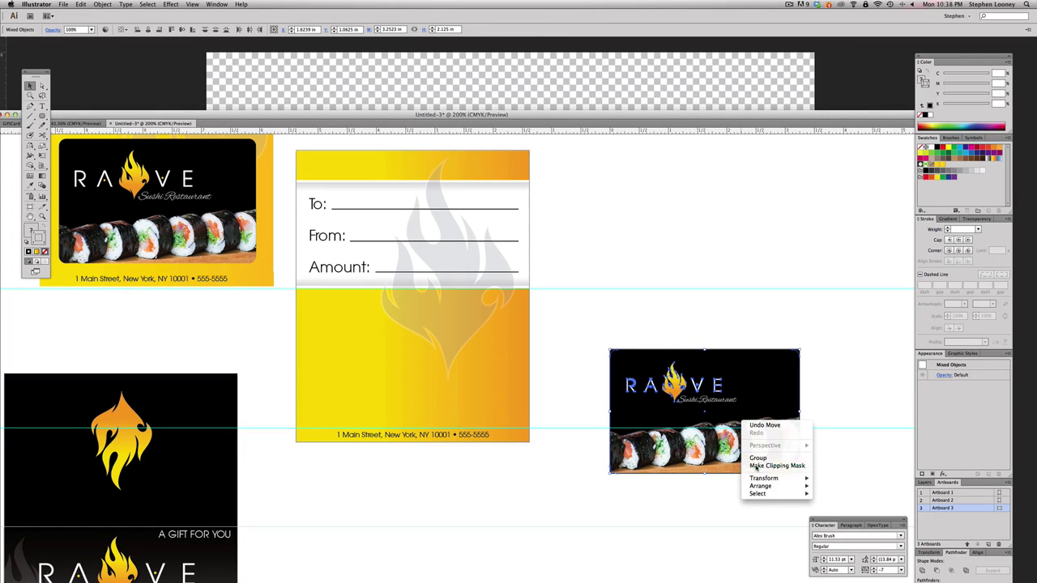
click(834, 421)
Move the rounded gift card onto the lower yellow area of the holder's inside, above the address line.
scroll(699, 382, left, 2)
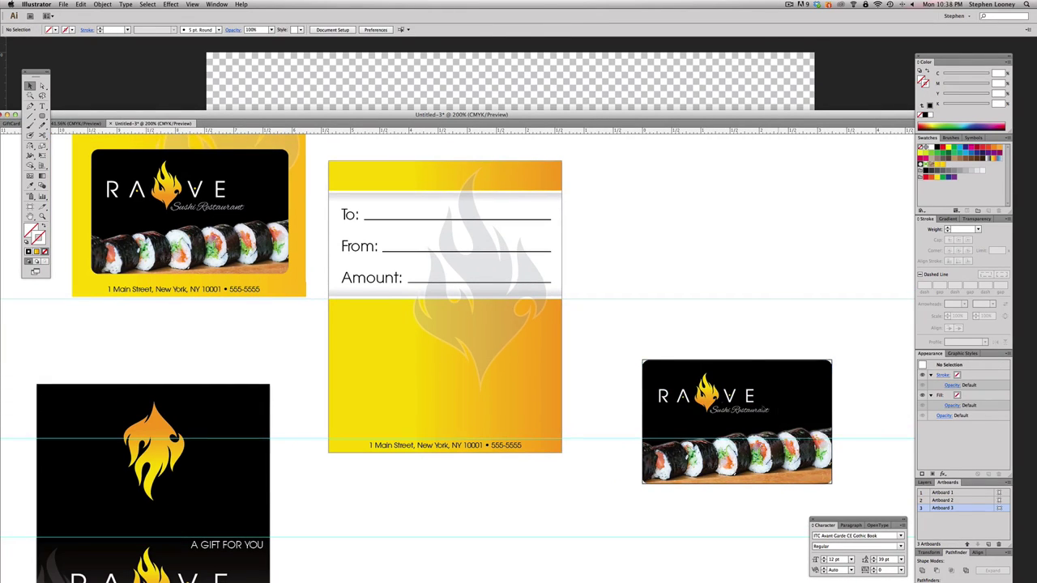
drag(768, 410, 487, 358)
scroll(555, 375, left, 2)
scroll(555, 374, left, 2)
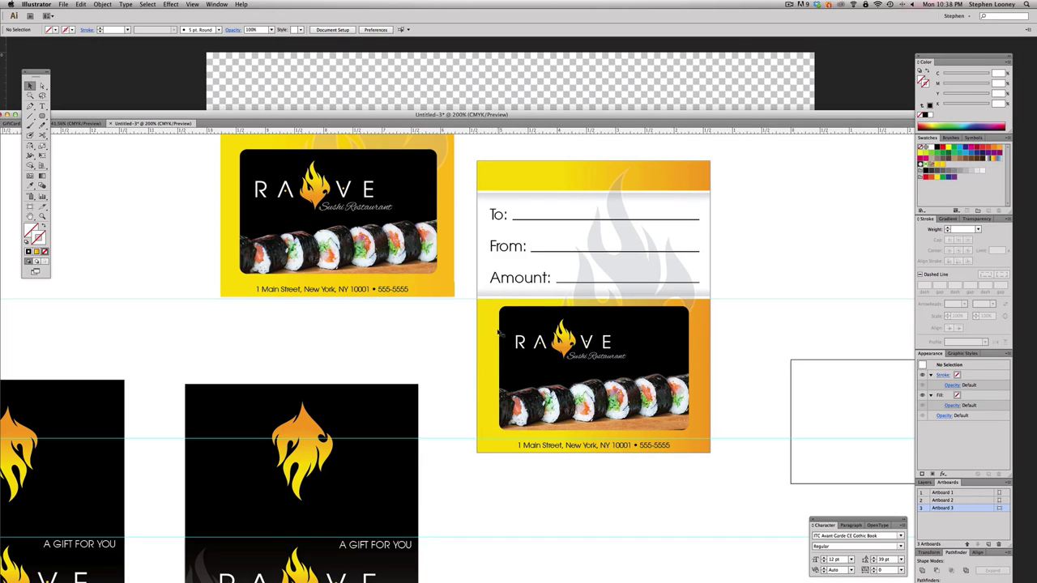
Compare the recreated holder inside, gift card and holder front with the reference designs.
scroll(714, 430, left, 1)
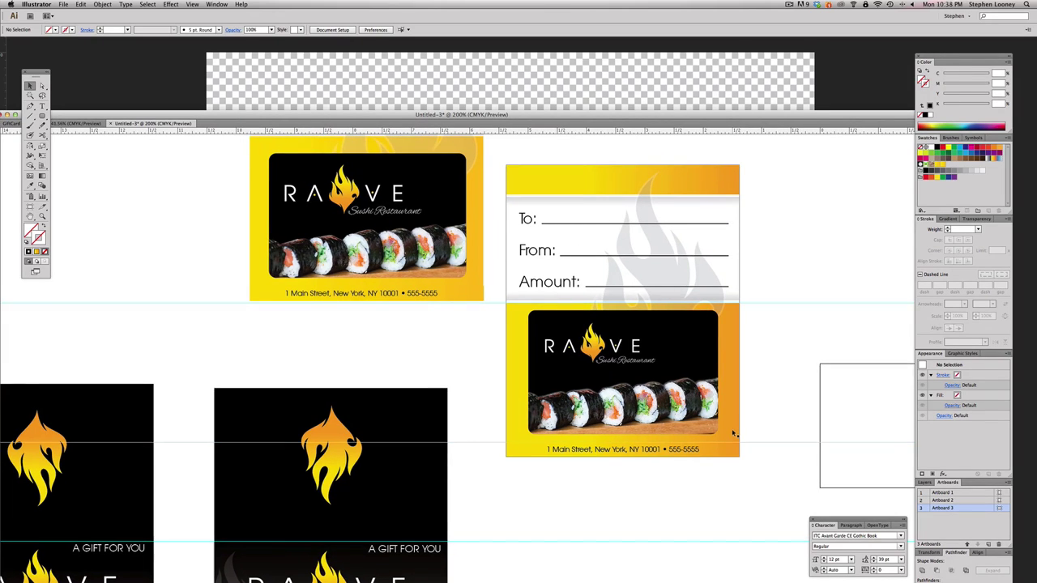
scroll(684, 387, left, 1)
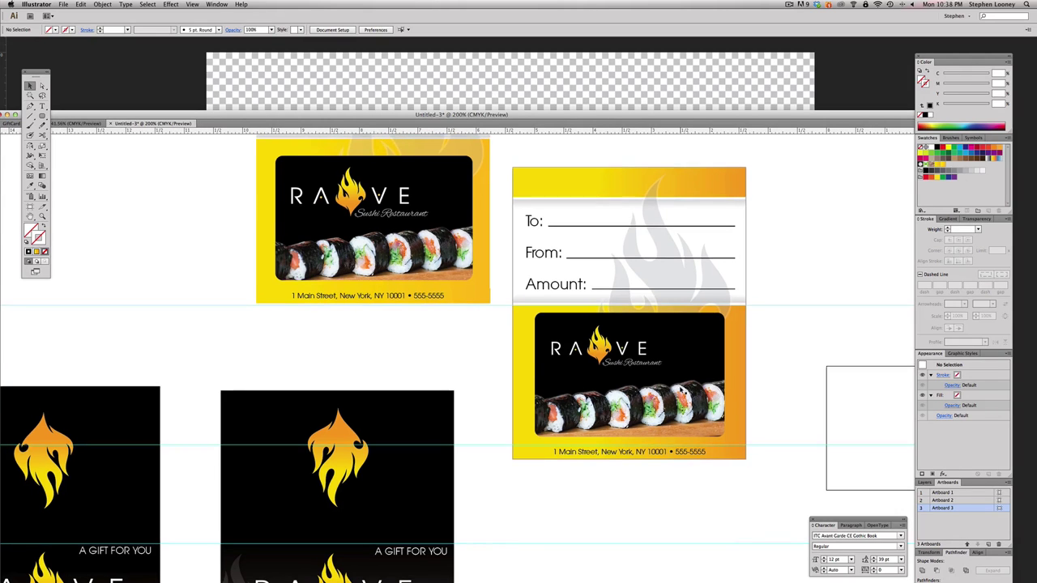
scroll(458, 349, left, 1)
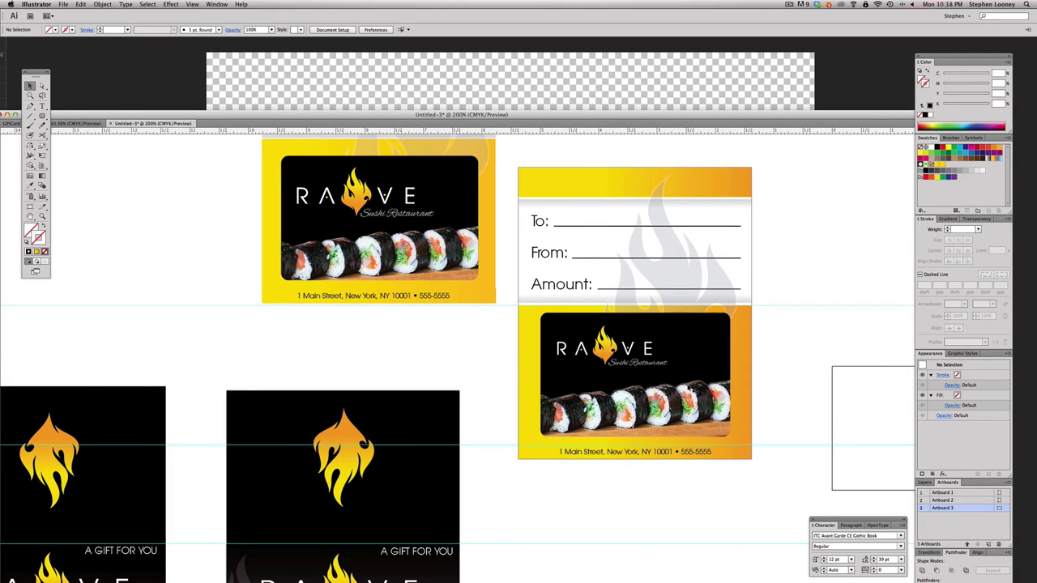
scroll(689, 387, down, 1)
scroll(689, 388, left, 1)
scroll(713, 358, down, 1)
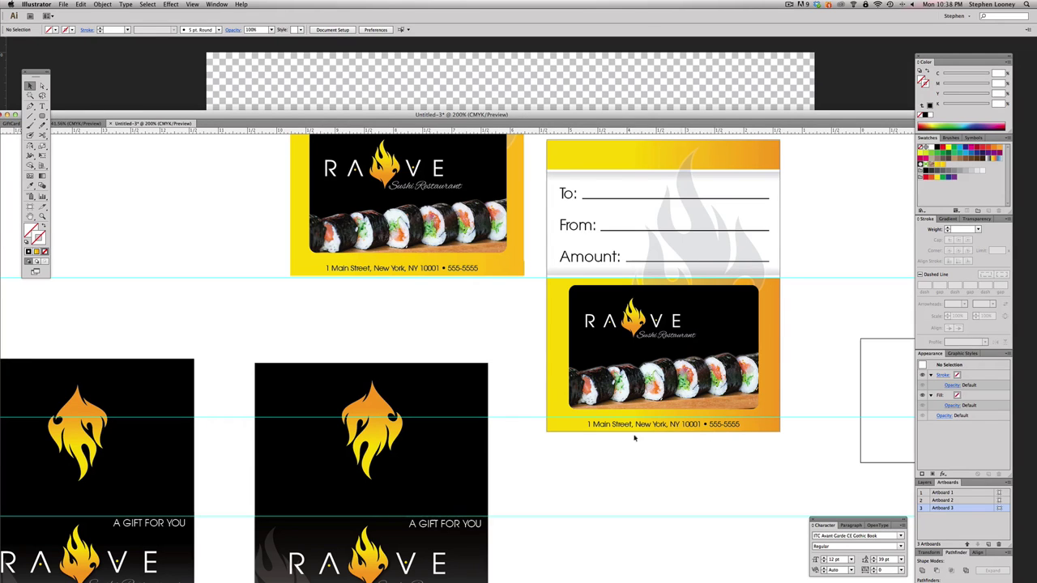
scroll(615, 366, right, 3)
scroll(615, 366, down, 1)
drag(562, 364, 503, 349)
scroll(502, 350, right, 3)
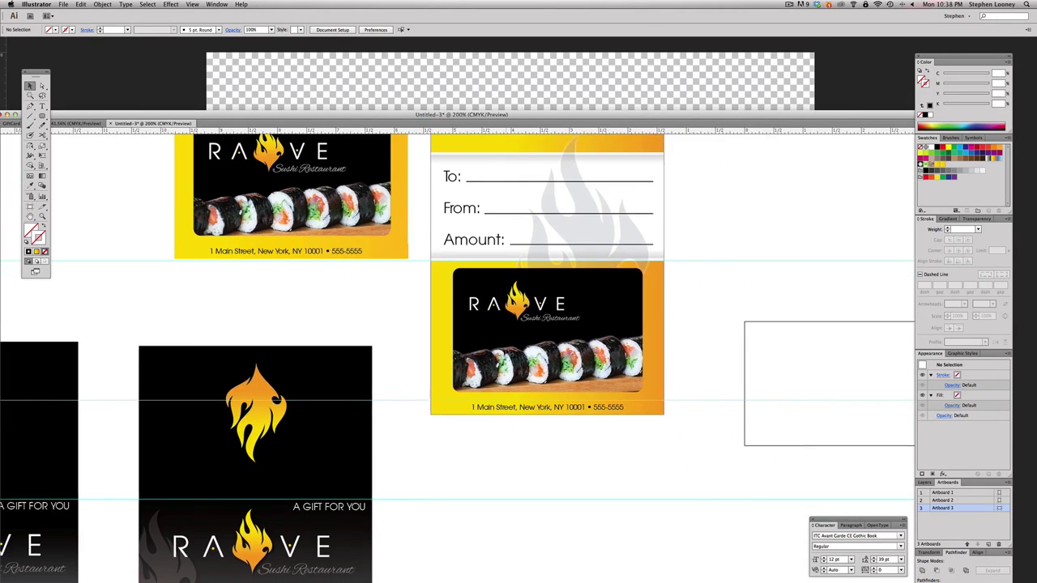
scroll(509, 353, left, 7)
scroll(509, 354, down, 3)
scroll(599, 396, left, 3)
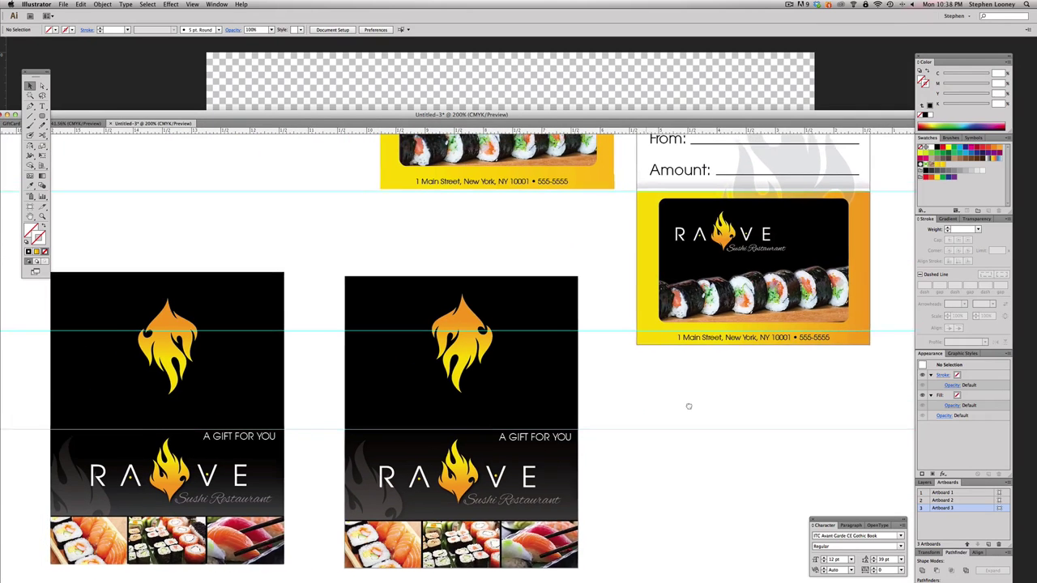
scroll(602, 421, up, 8)
scroll(592, 522, up, 2)
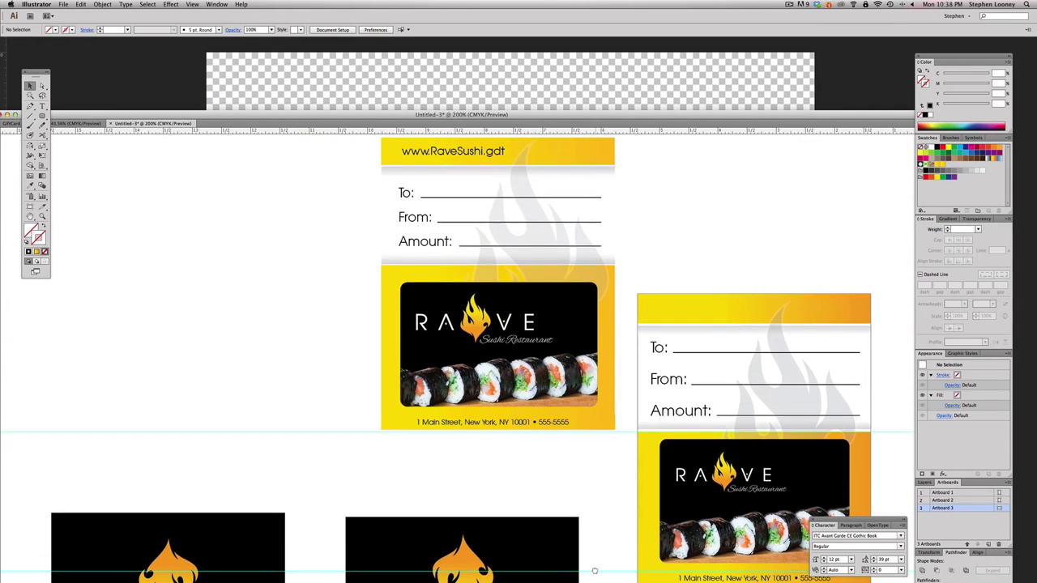
scroll(597, 567, down, 9)
scroll(583, 387, right, 1)
scroll(583, 324, down, 3)
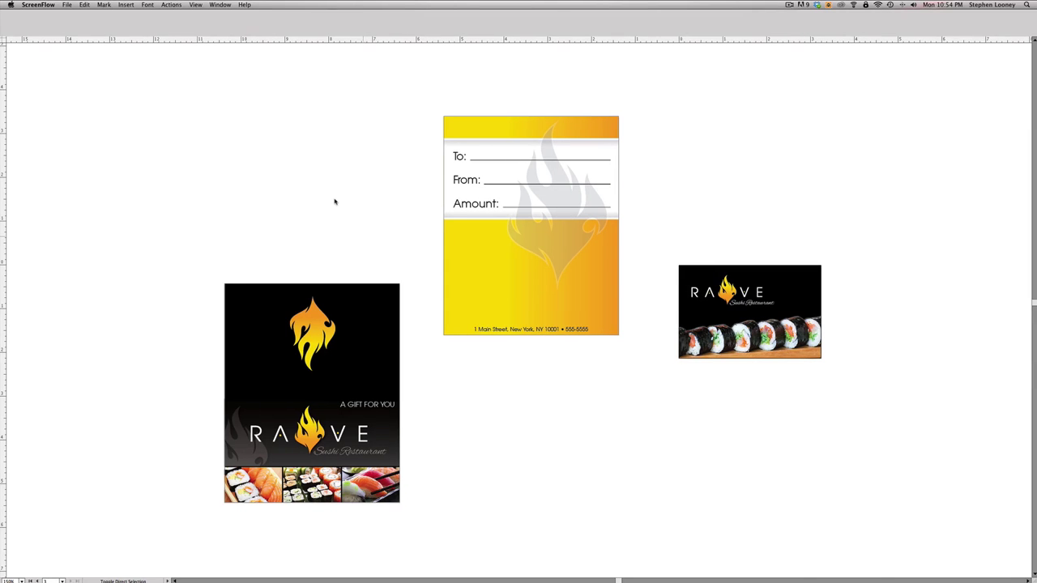
Set the document bleed to 0.125 in on all four sides and show the bleed lines and guides.
click(336, 202)
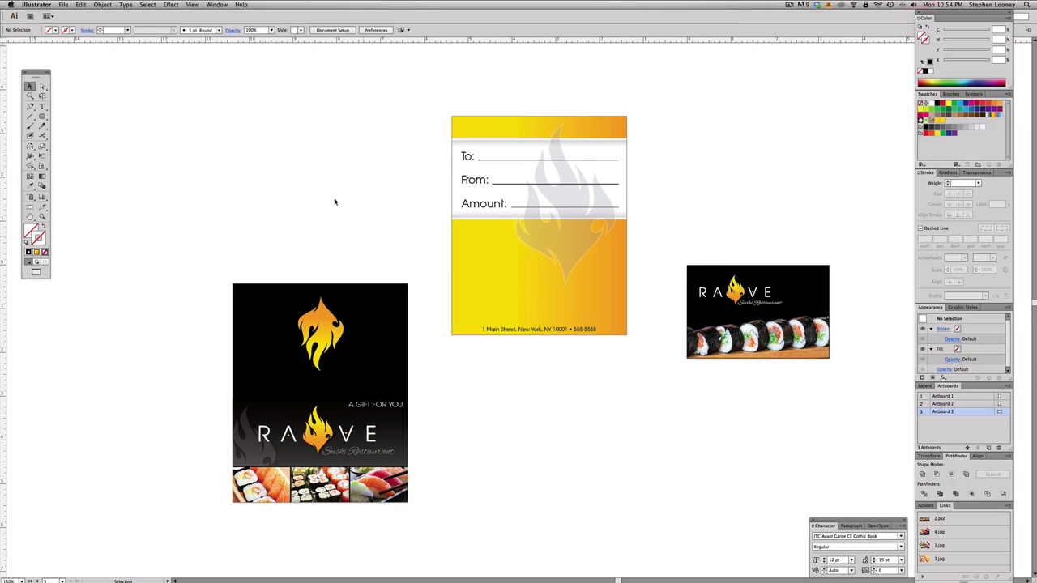
click(323, 31)
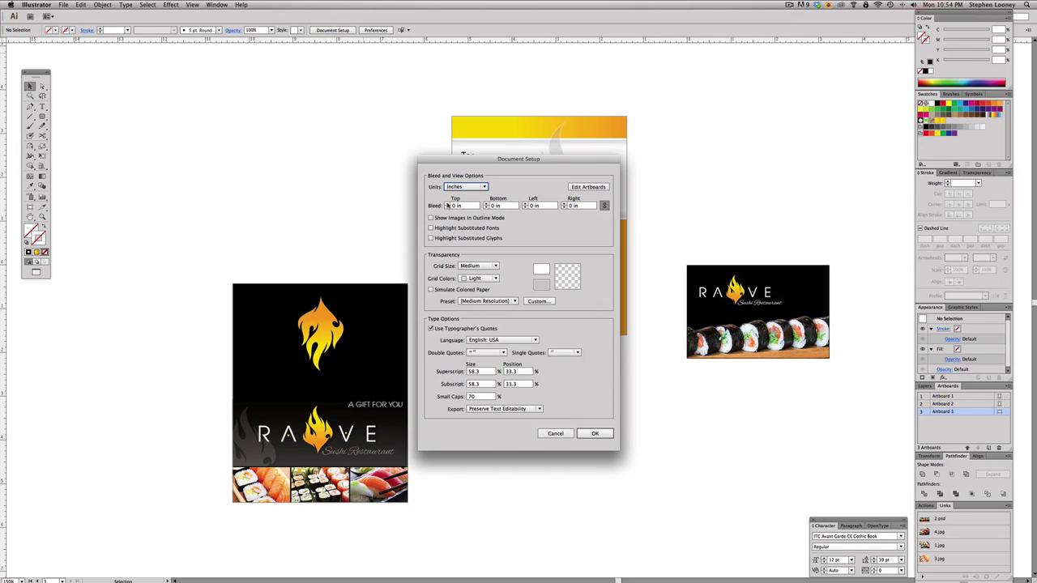
click(446, 204)
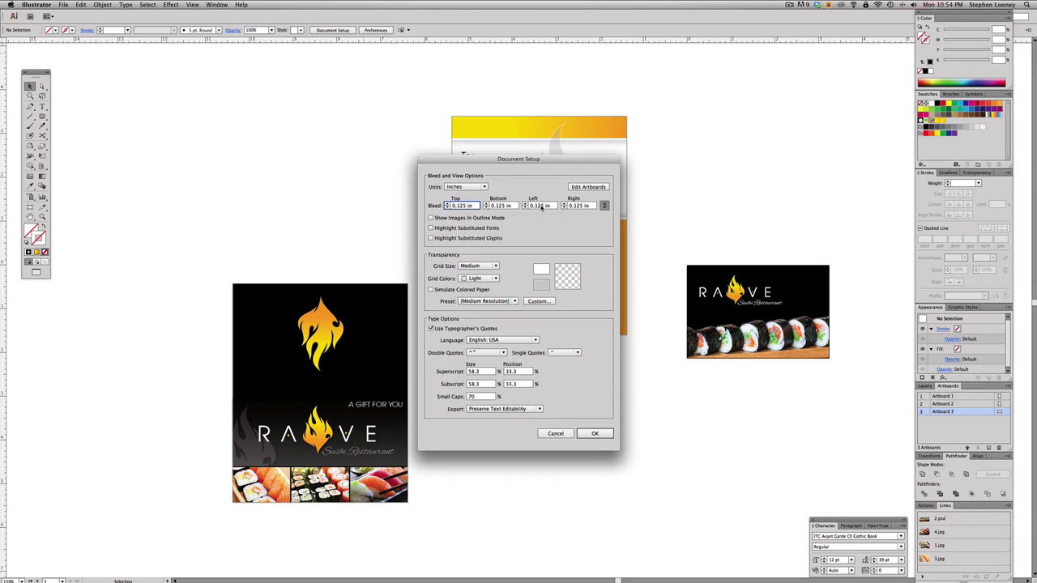
click(589, 435)
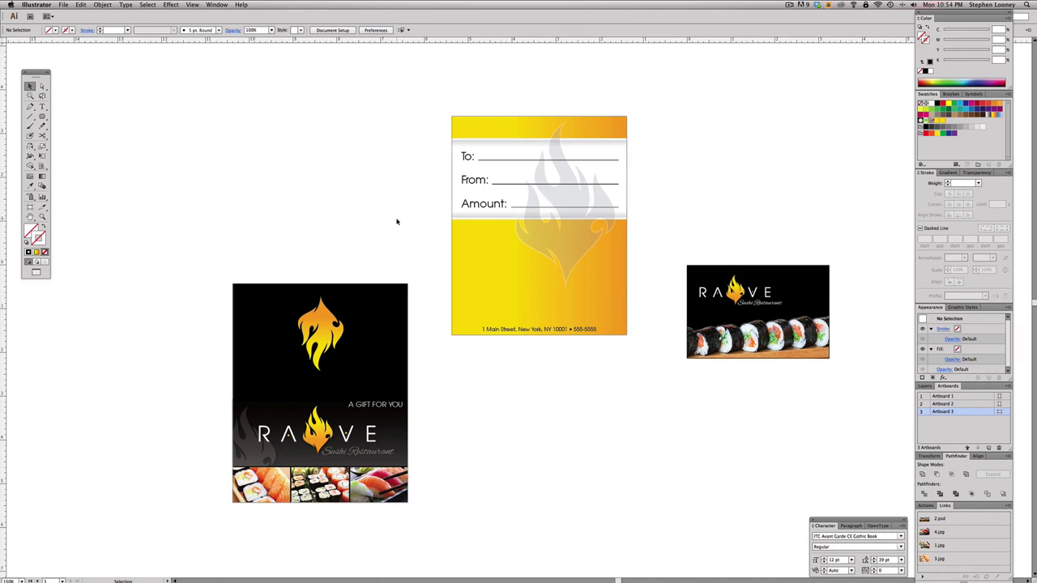
key(a)
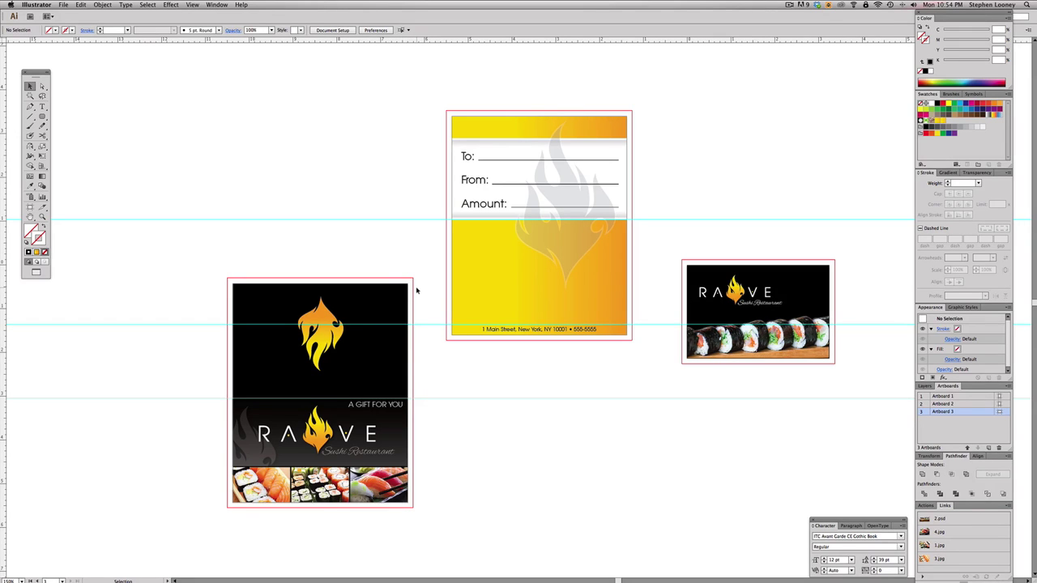
Extend the right edge of the black holder front's background and third sushi photo mask to the bleed line.
drag(378, 292, 396, 280)
drag(178, 237, 556, 514)
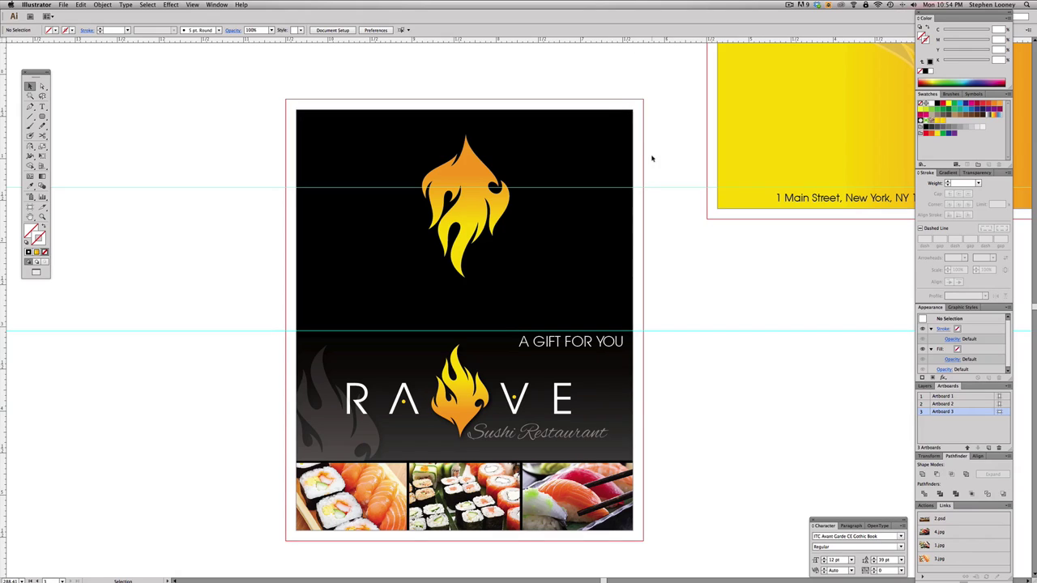
key(a)
drag(669, 152, 644, 153)
drag(656, 87, 625, 557)
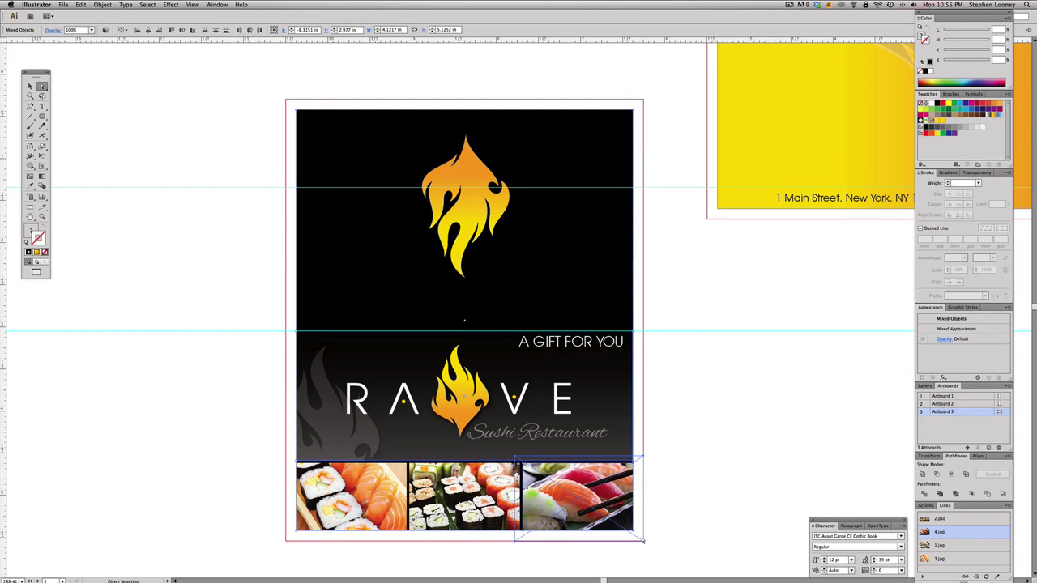
drag(643, 540, 646, 540)
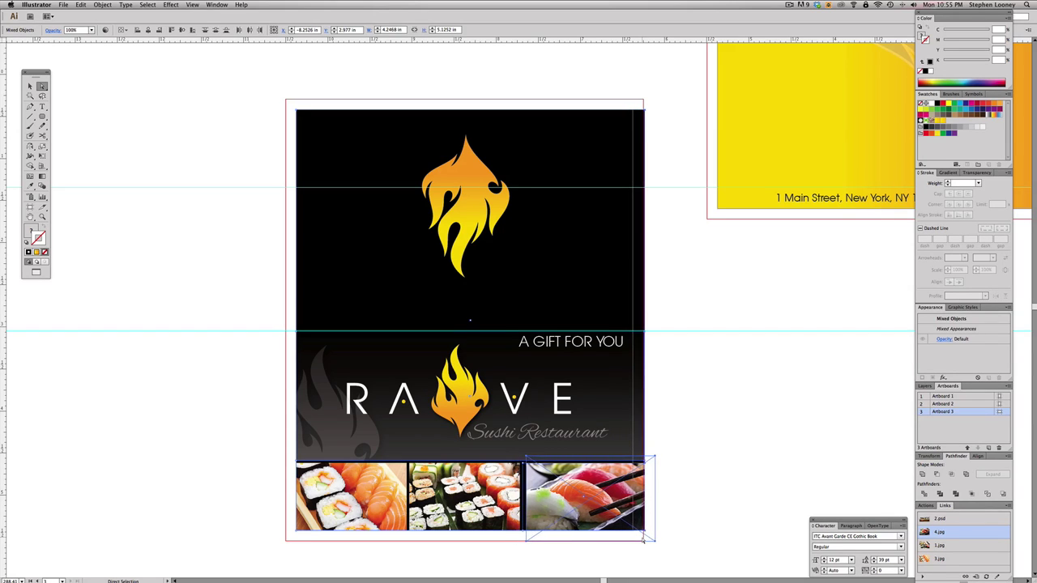
click(746, 465)
Enlarge the third sushi photo inside its mask to about 1.59 × 1.05 in so it fills the widened frame.
click(572, 483)
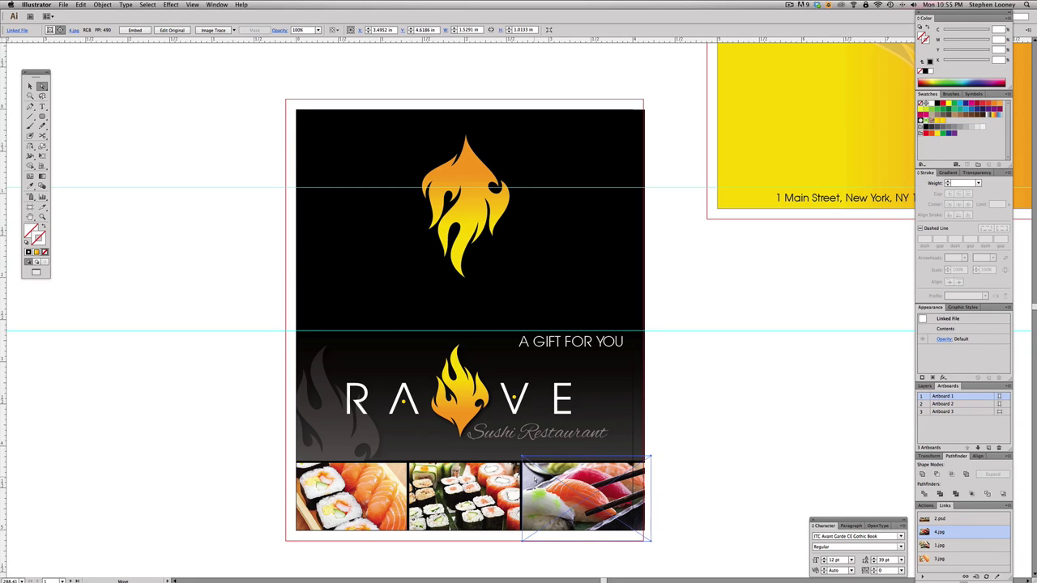
key(e)
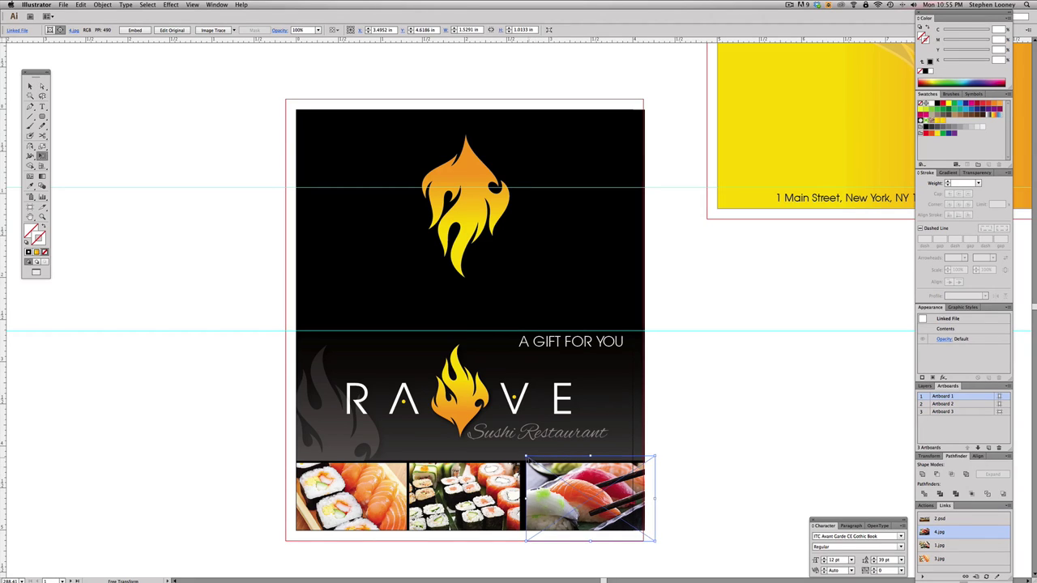
drag(526, 457, 520, 452)
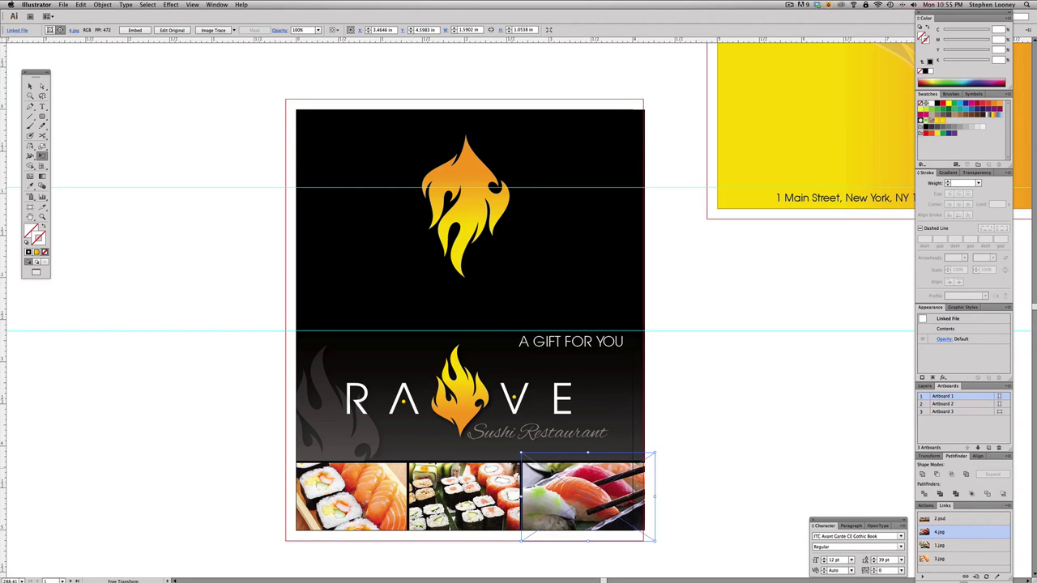
key(a)
click(725, 459)
Lock the three sushi photos along the lower part of the holder front.
scroll(710, 447, down, 2)
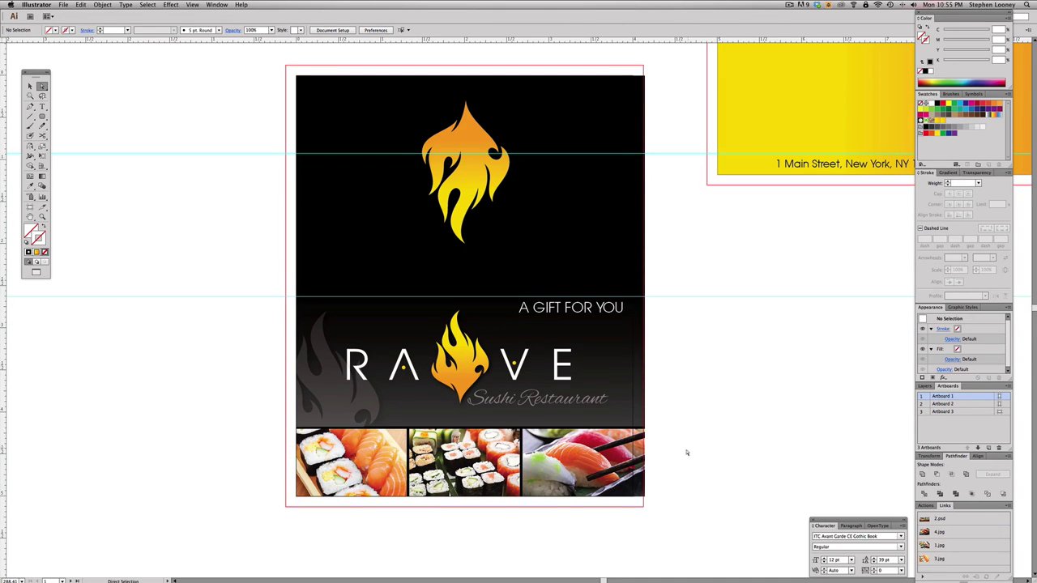
scroll(687, 452, down, 1)
drag(212, 338, 681, 481)
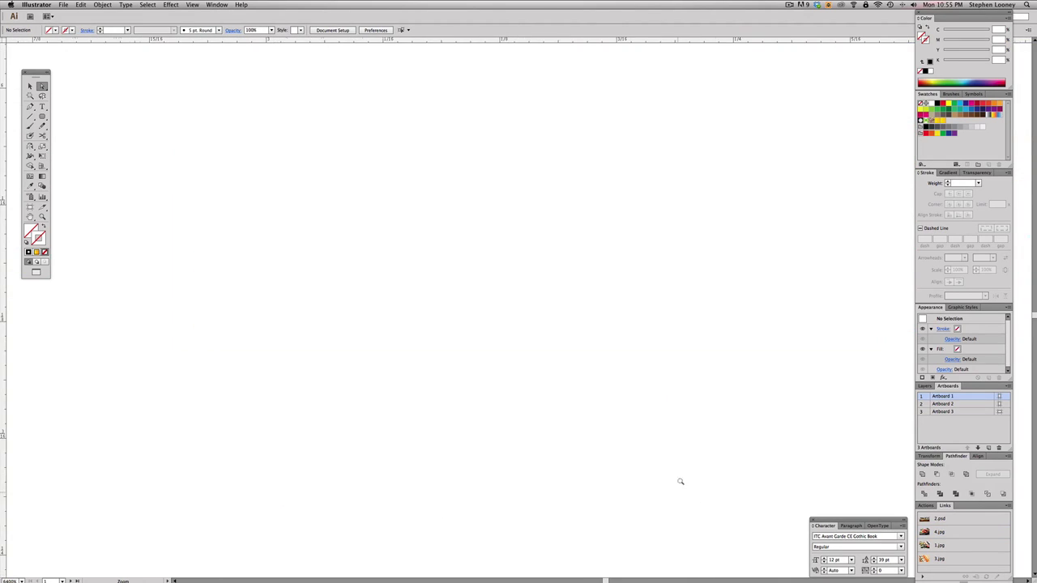
alt+click(574, 282)
alt+click(575, 283)
alt+click(563, 258)
alt+click(576, 278)
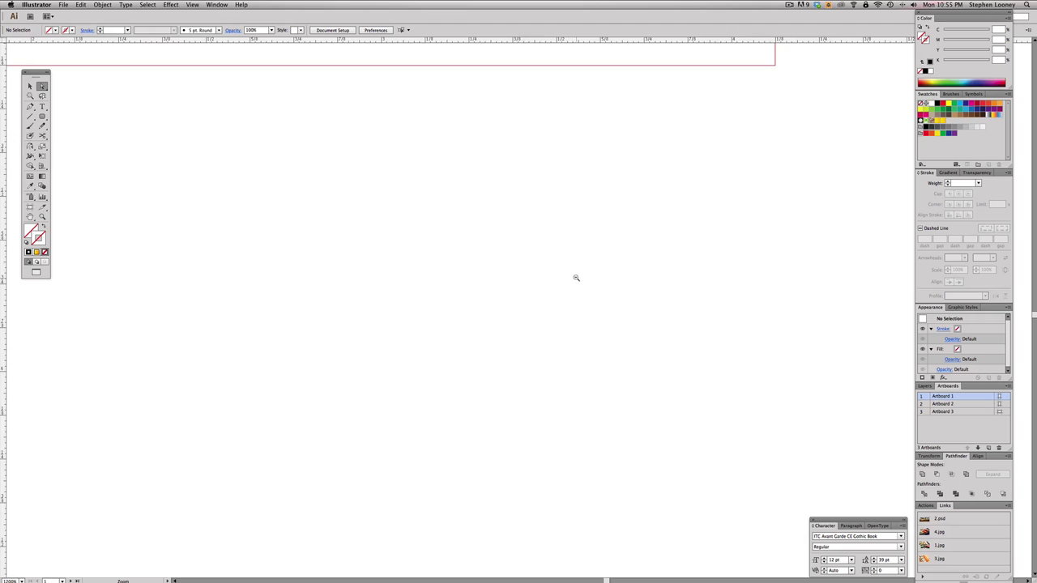
alt+click(576, 278)
alt+click(435, 156)
alt+click(344, 243)
scroll(717, 365, left, 1)
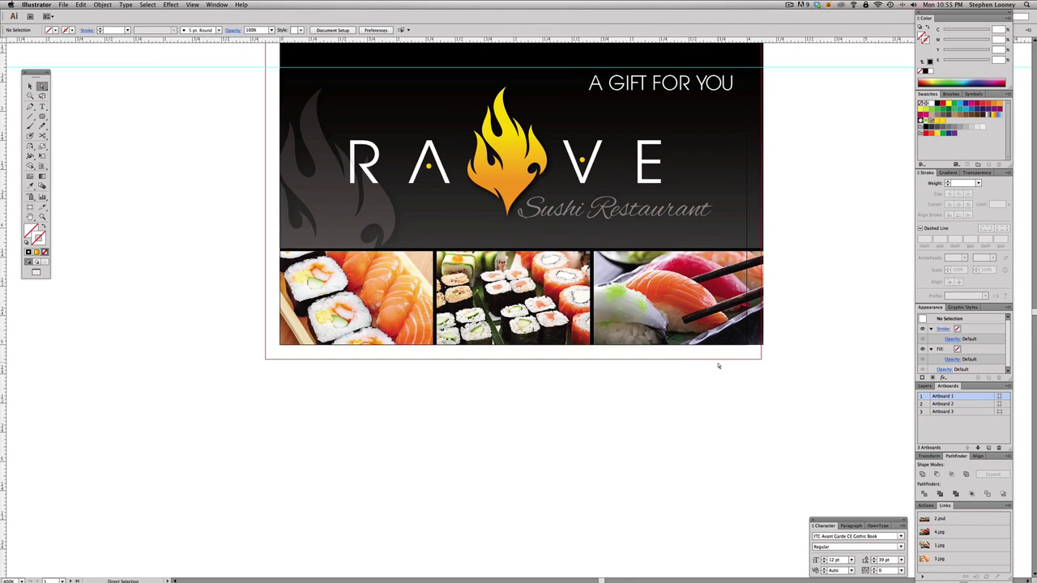
drag(849, 381, 250, 337)
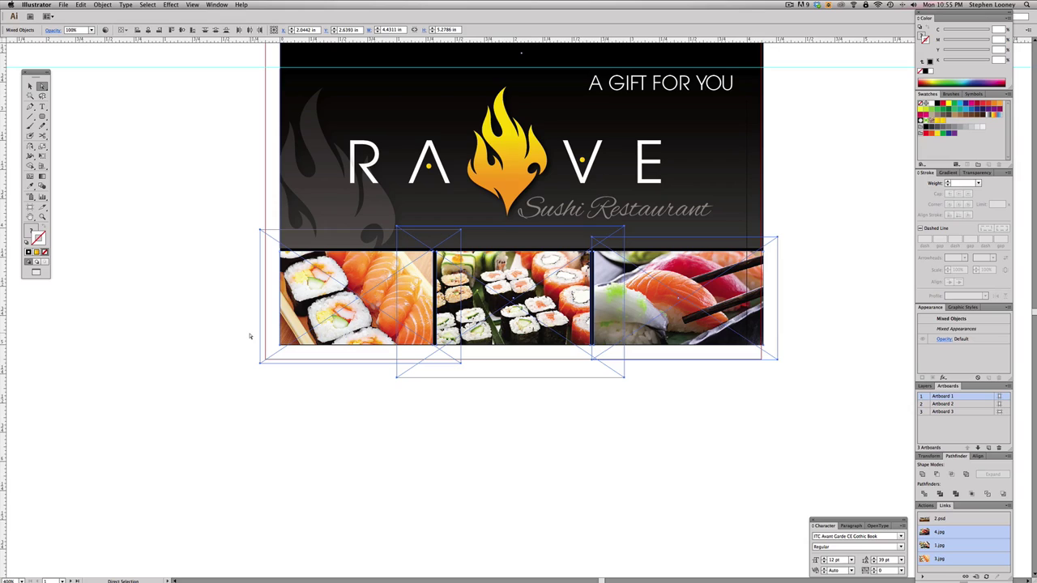
click(292, 346)
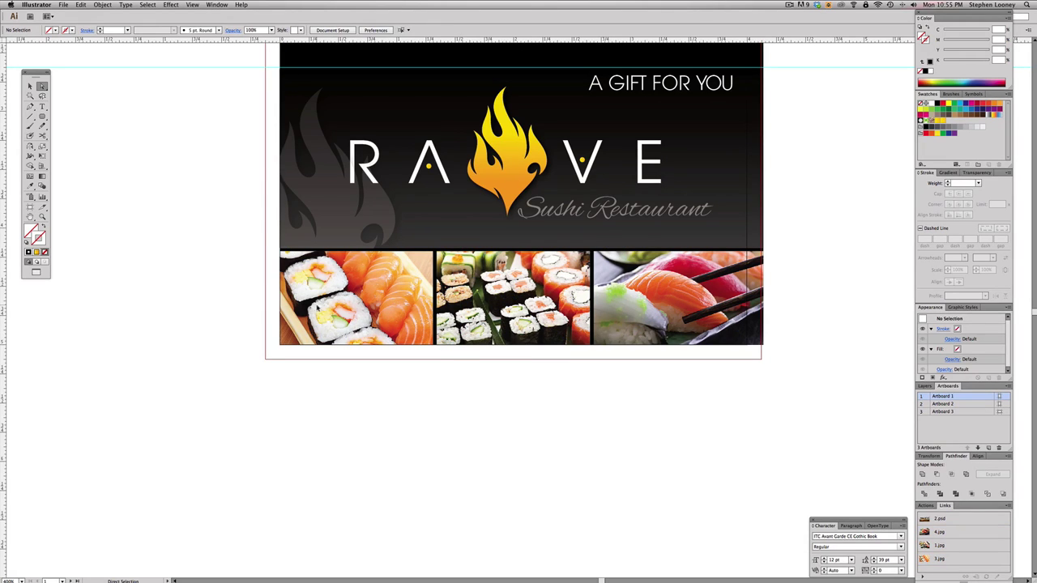
click(318, 307)
shift+click(487, 307)
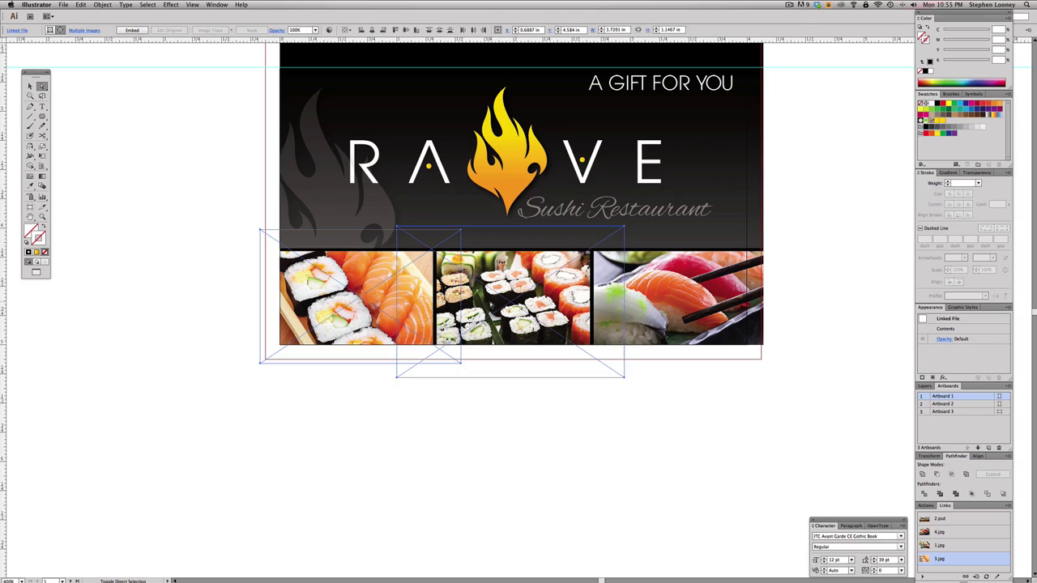
shift+click(677, 305)
click(103, 5)
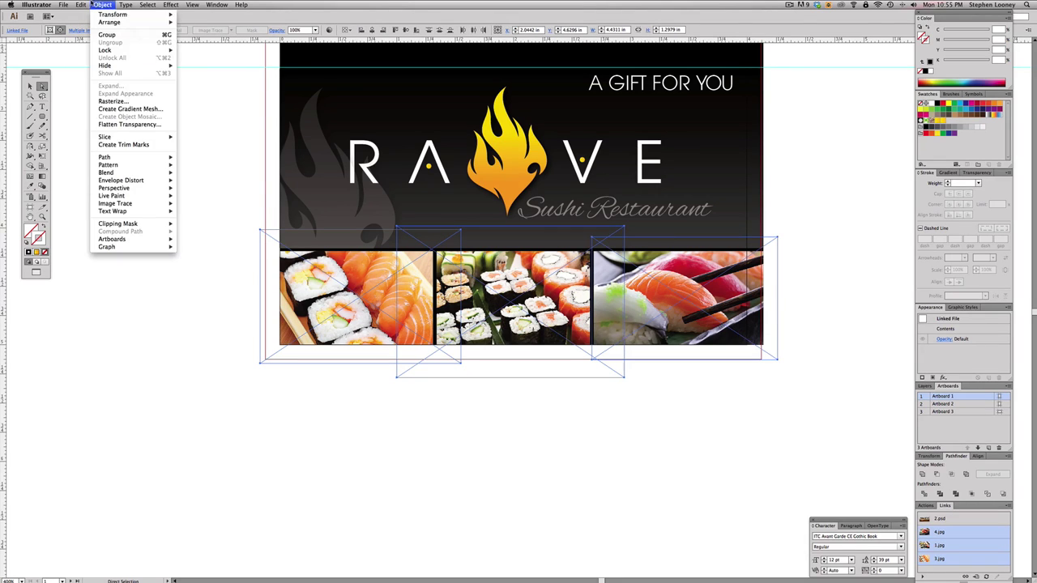
mouse_move(113, 51)
click(198, 50)
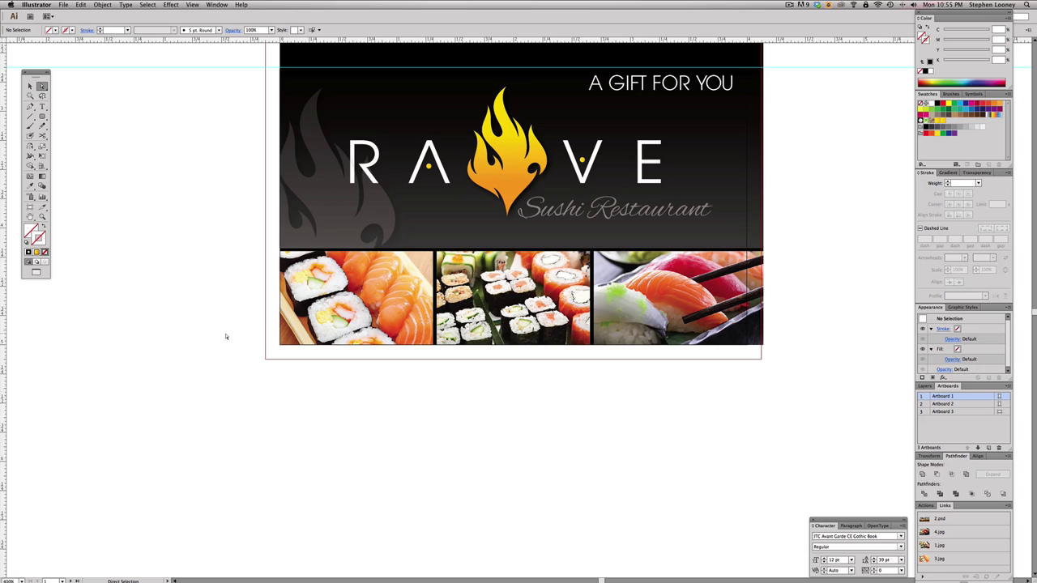
Extend the lower edges of the holder front's background and three sushi photo masks down to the bleed line.
drag(208, 333, 784, 382)
key(Down)
key(Down)
key(Down)
key(Down)
key(Down)
key(Down)
key(Down)
key(Down)
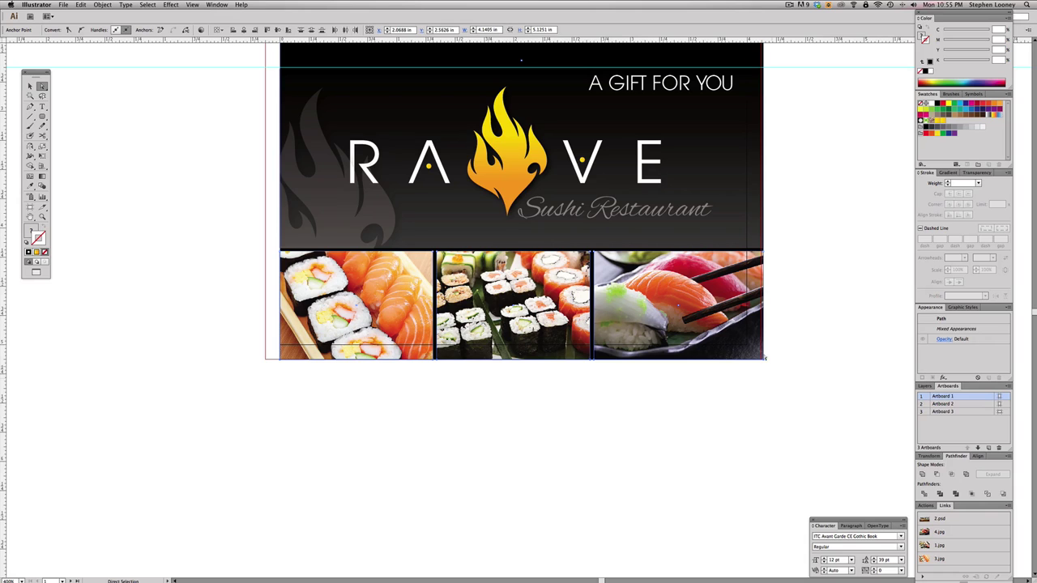
Extend the left edge of the faded flame's clipping mask on the holder front out to the bleed line.
alt+super+click(424, 271)
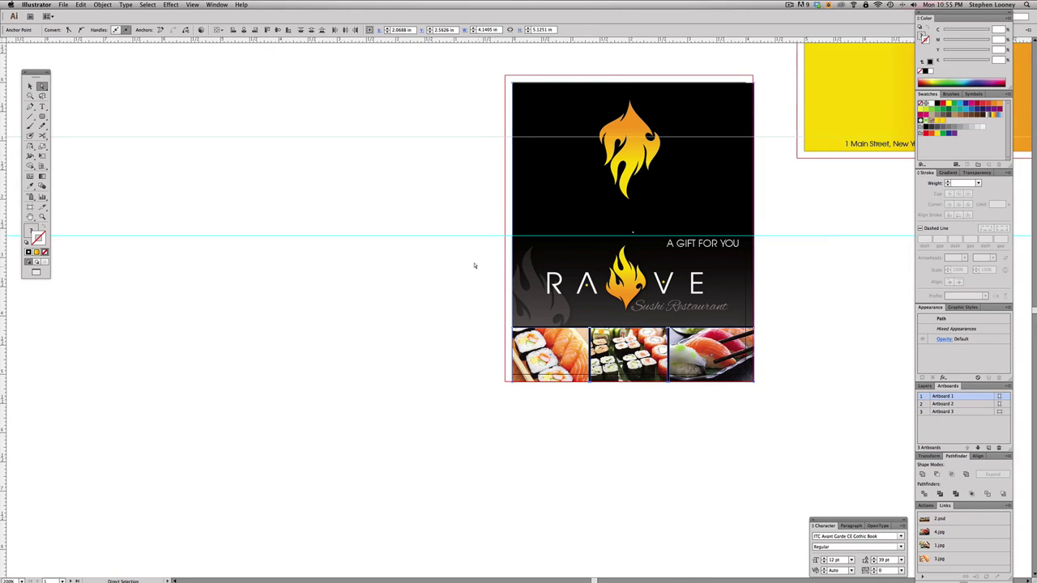
drag(445, 236, 669, 464)
click(502, 223)
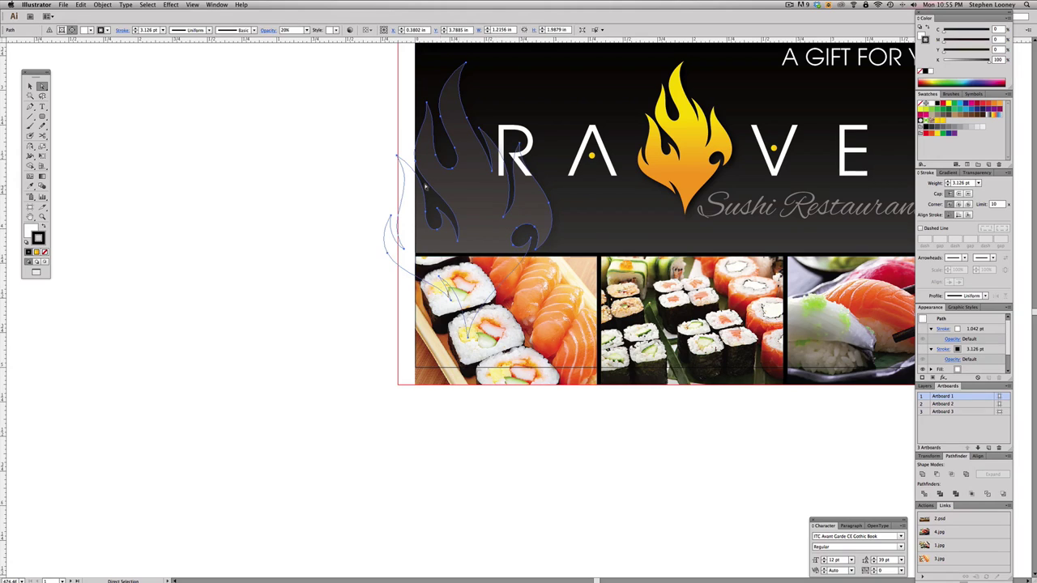
click(415, 189)
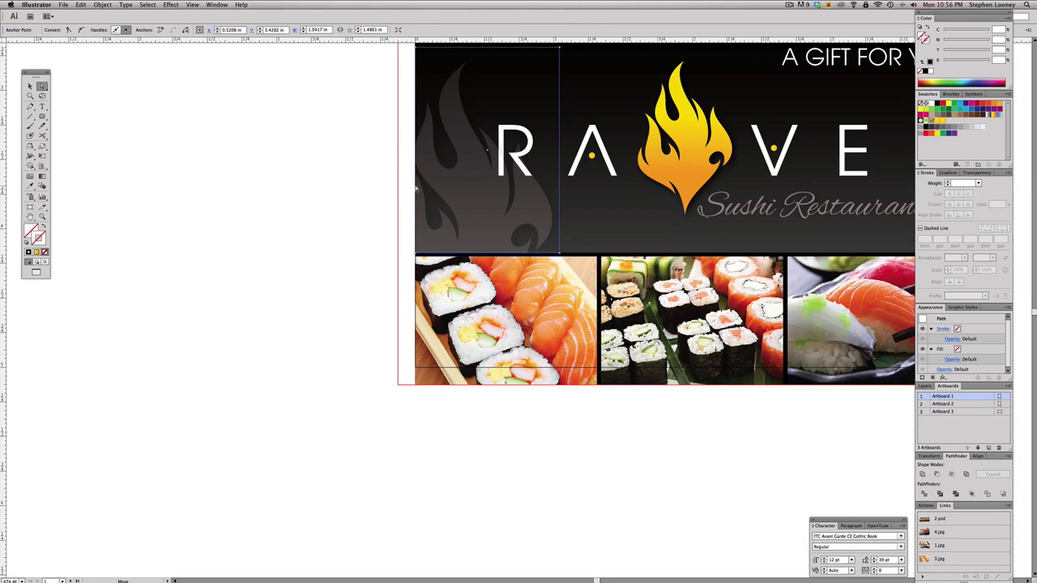
drag(415, 188, 398, 189)
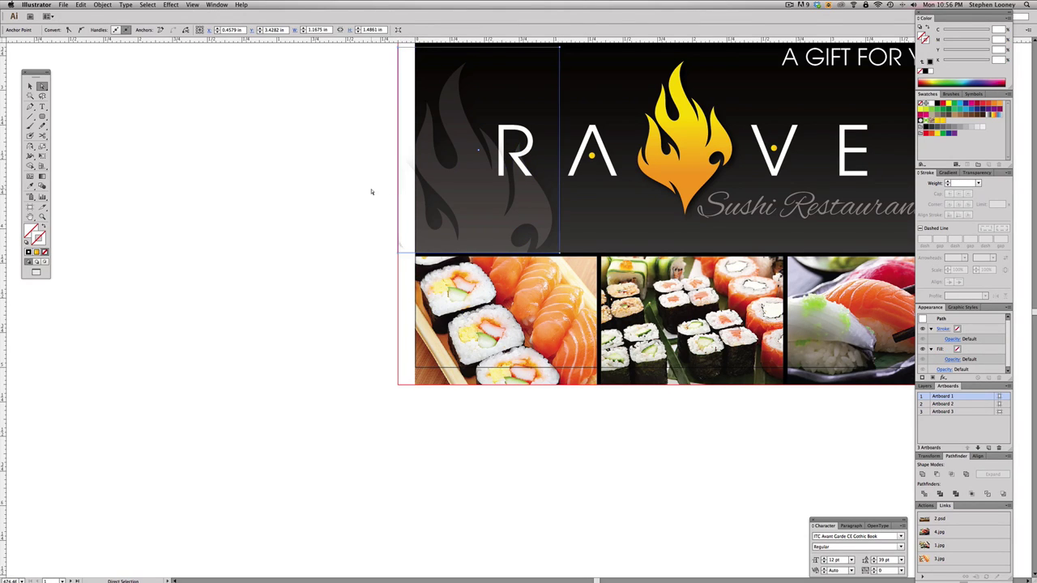
key(v)
click(447, 191)
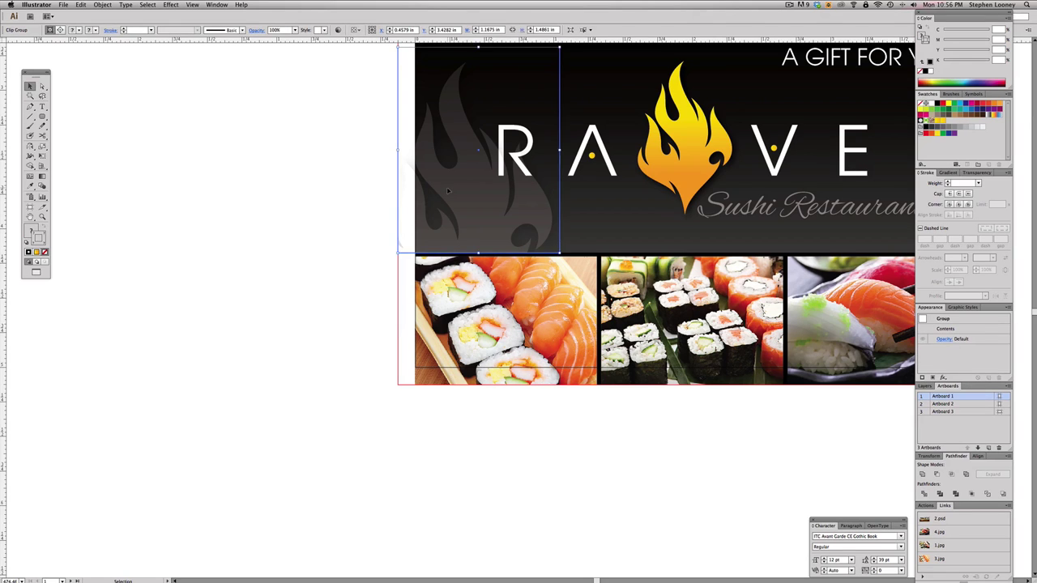
key(super+shift+a)
Extend the left edges of the holder front's background shapes and first sushi photo mask to the bleed line.
alt+super+click(544, 236)
alt+super+click(544, 236)
alt+super+click(544, 235)
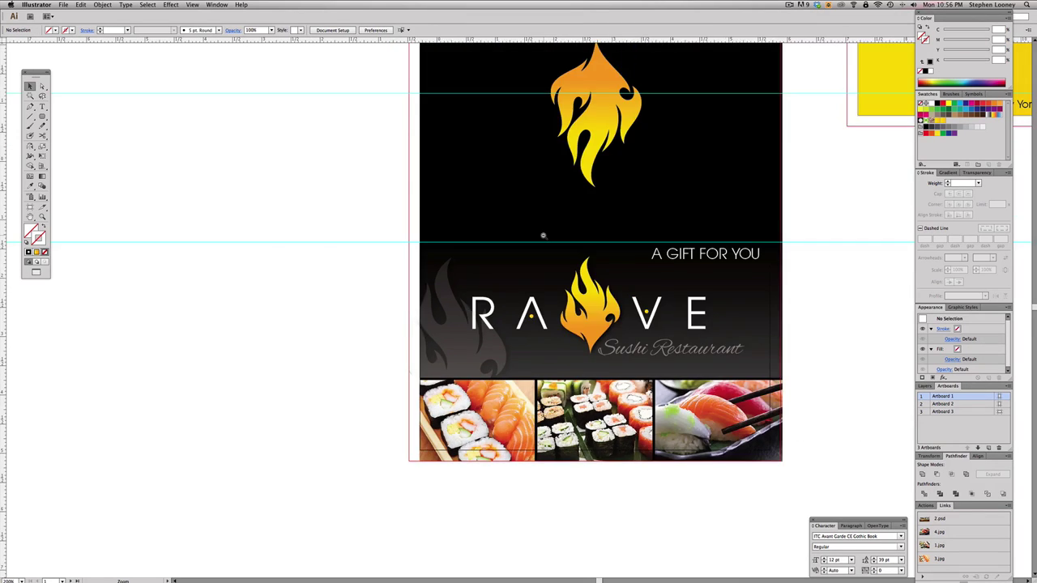
alt+super+click(543, 235)
key(a)
drag(419, 147, 445, 486)
key(super+space)
drag(406, 361, 466, 520)
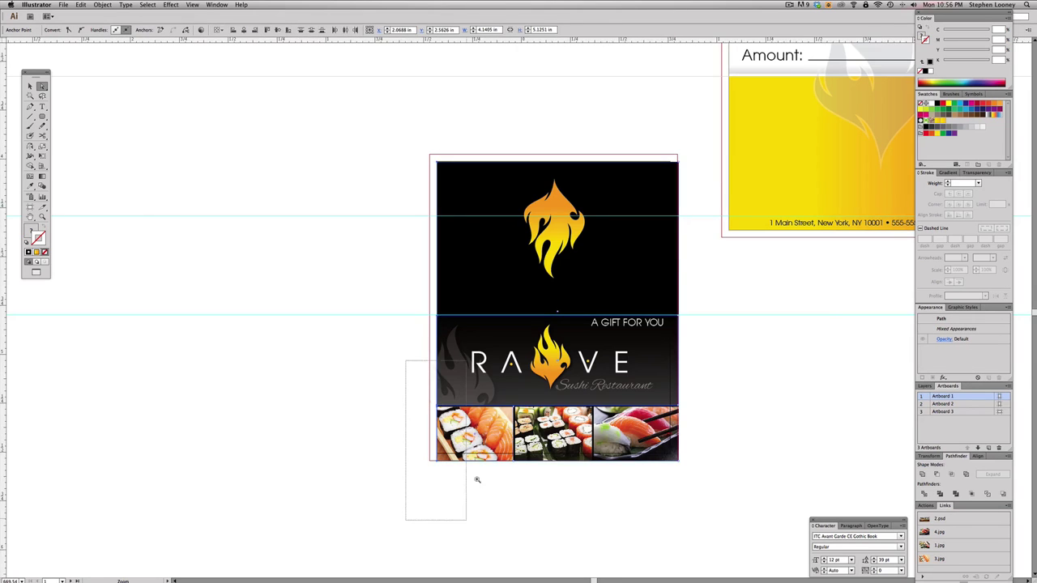
drag(477, 479, 486, 462)
key(Left)
key(Left)
key(Left)
key(Left)
key(Left)
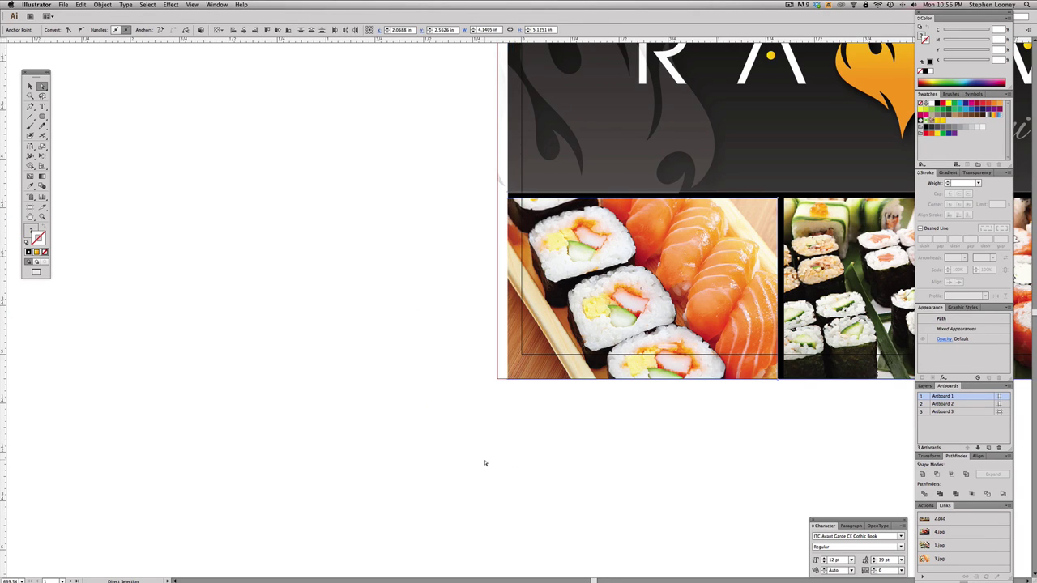
Extend the upper edge of the holder front's black background up to the bleed line.
alt+super+click(566, 267)
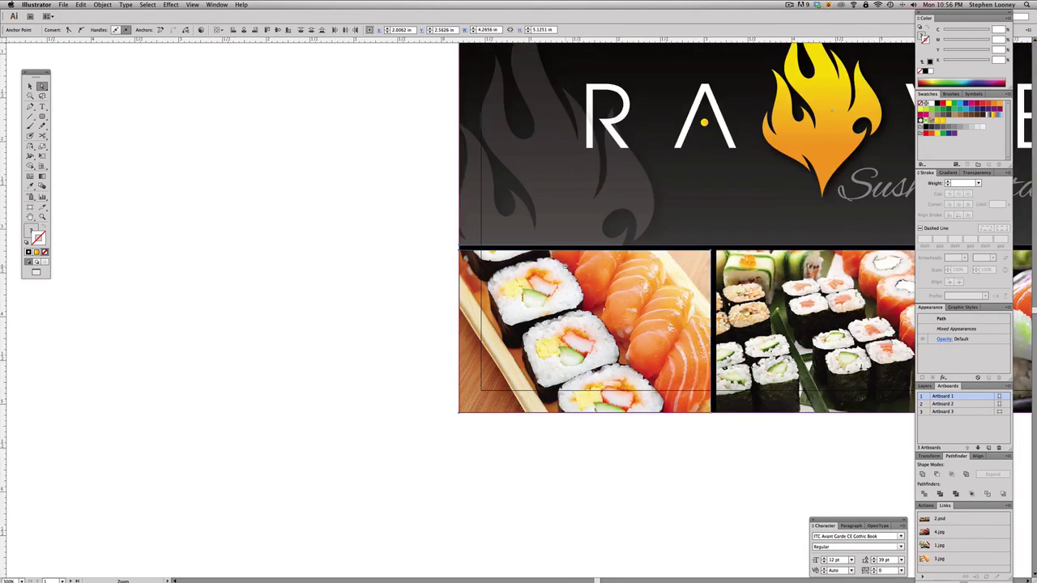
alt+super+click(565, 267)
alt+super+click(566, 266)
alt+super+click(565, 266)
drag(564, 266, 479, 280)
drag(412, 106, 409, 126)
click(409, 126)
drag(278, 107, 728, 331)
drag(115, 130, 713, 123)
Extend the holder inside's yellow gradient background and white panel shapes out to the surrounding bleed lines.
alt+super+click(745, 211)
alt+super+click(744, 211)
alt+super+click(745, 212)
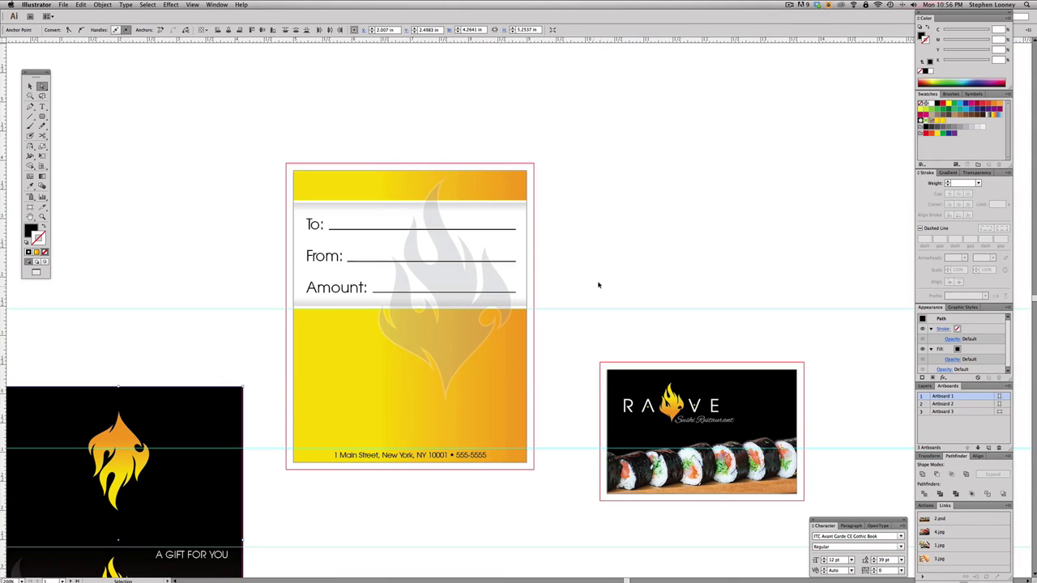
click(598, 284)
drag(225, 130, 630, 404)
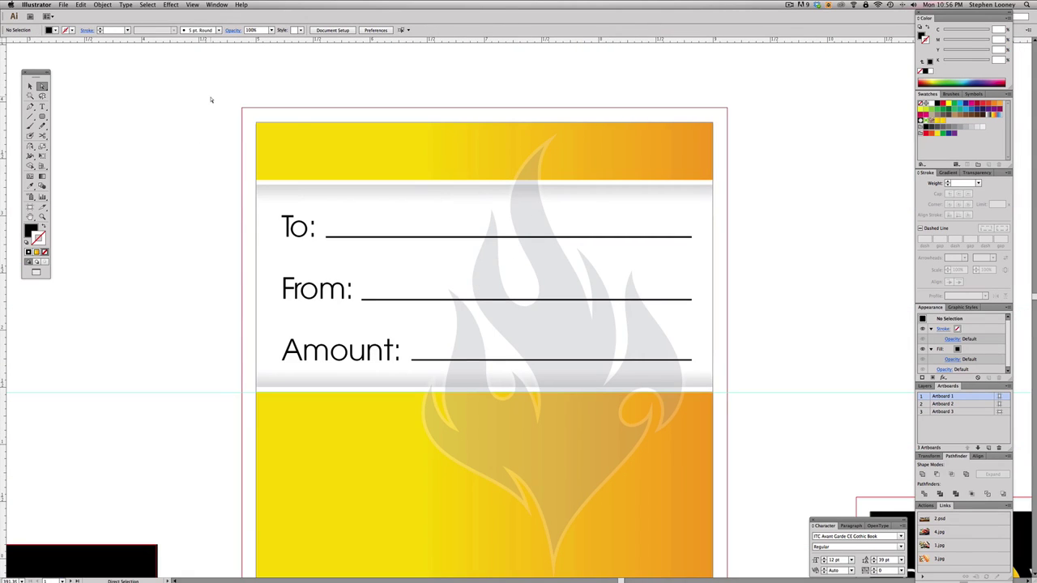
drag(211, 99, 241, 128)
key(space)
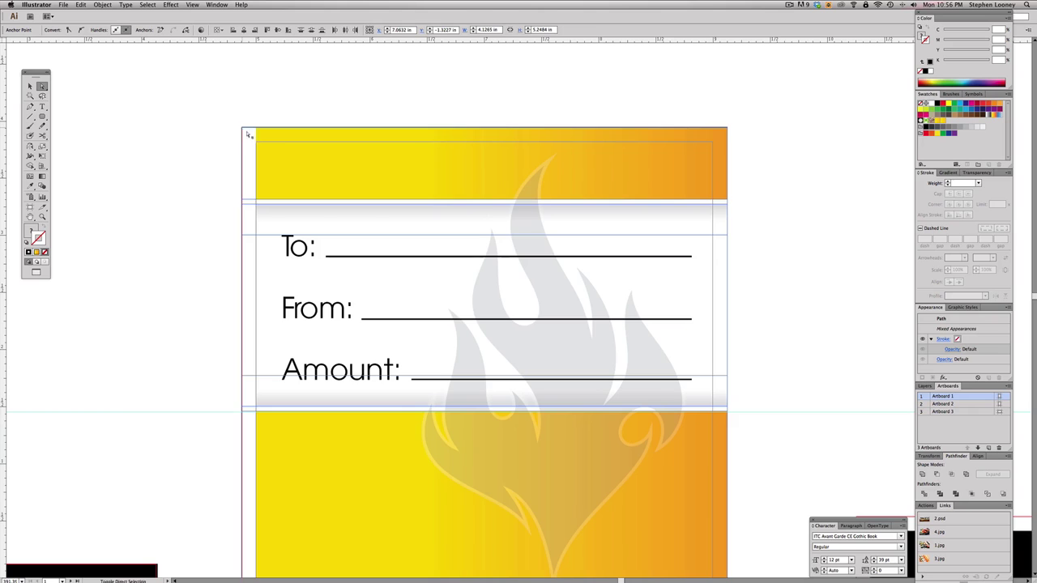
Extend the upper edges of the gift card's black background and sushi photo mask to the bleed line.
drag(439, 287, 71, 155)
drag(516, 251, 273, 139)
drag(435, 268, 501, 211)
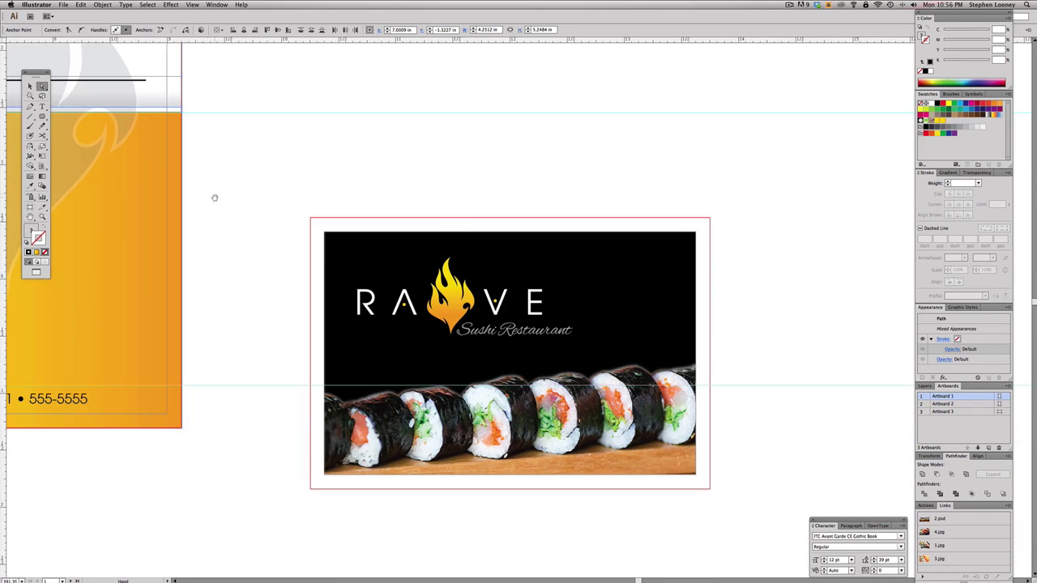
drag(307, 214, 694, 217)
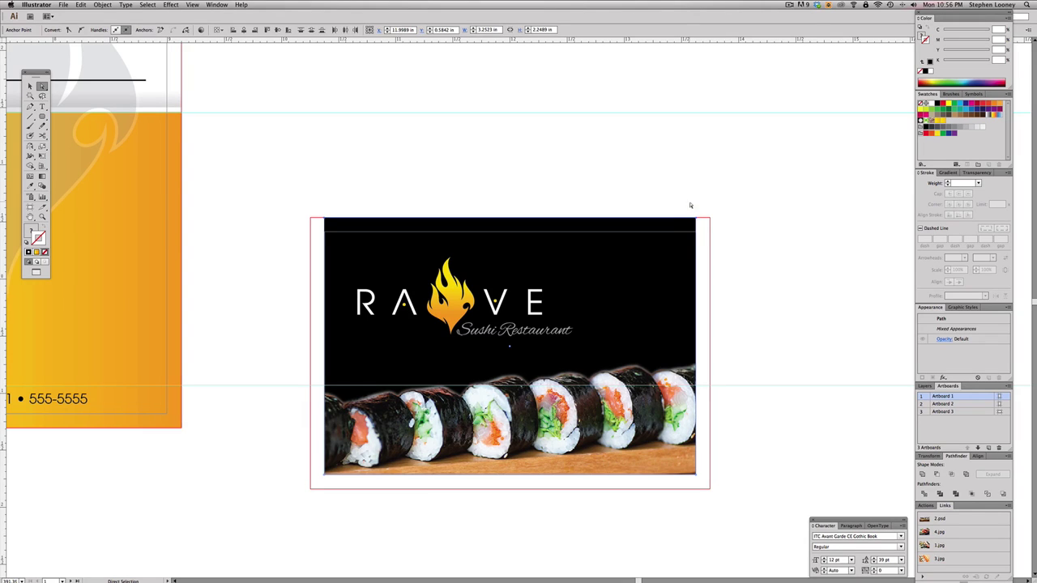
click(683, 186)
Extend the right, lower and left edges of the gift card's sushi photo mask to the bleed lines.
drag(696, 378, 709, 378)
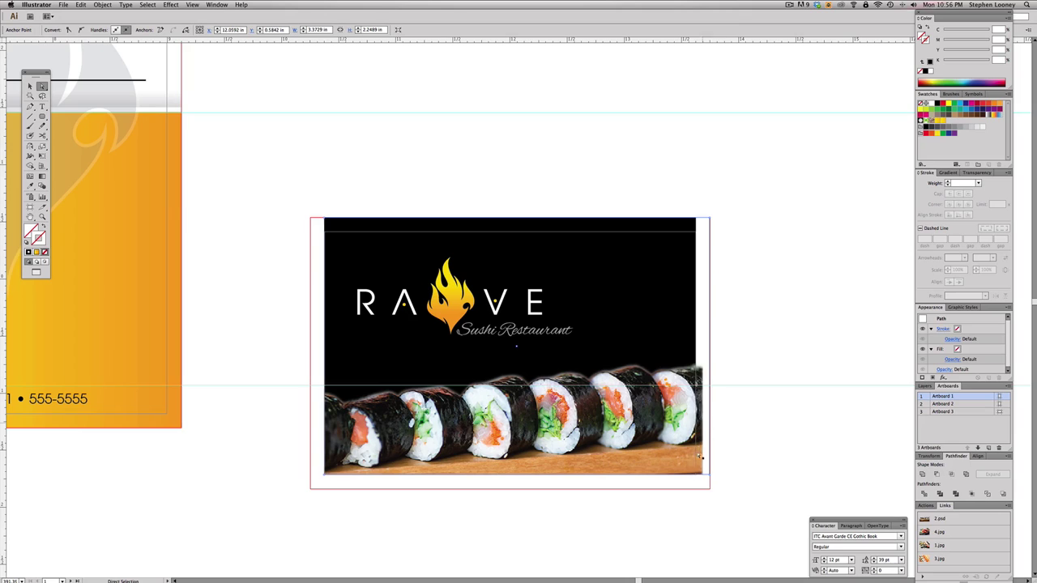
drag(332, 478, 332, 492)
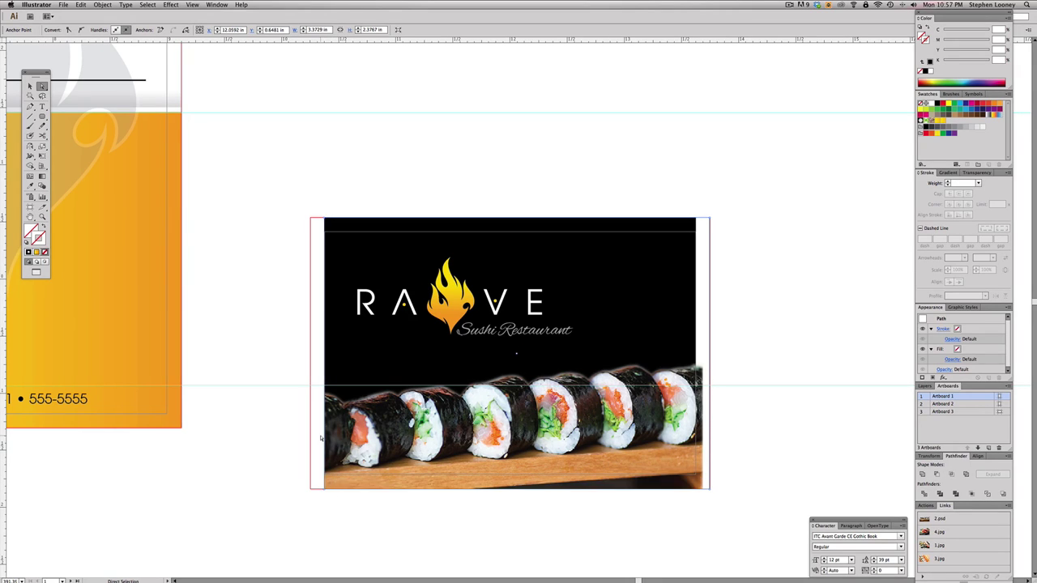
drag(326, 439, 317, 437)
key(super+z)
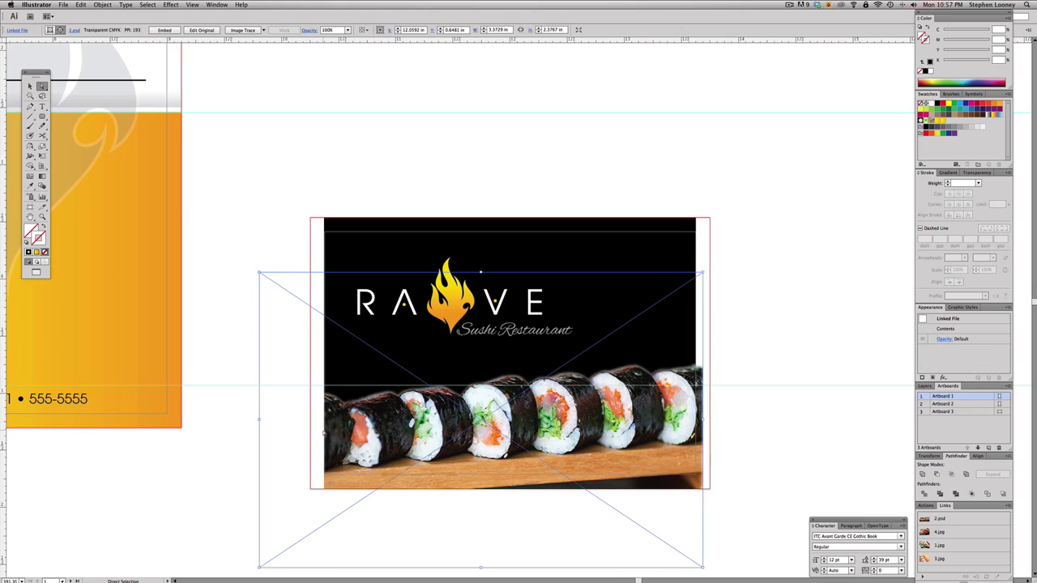
click(326, 432)
click(325, 434)
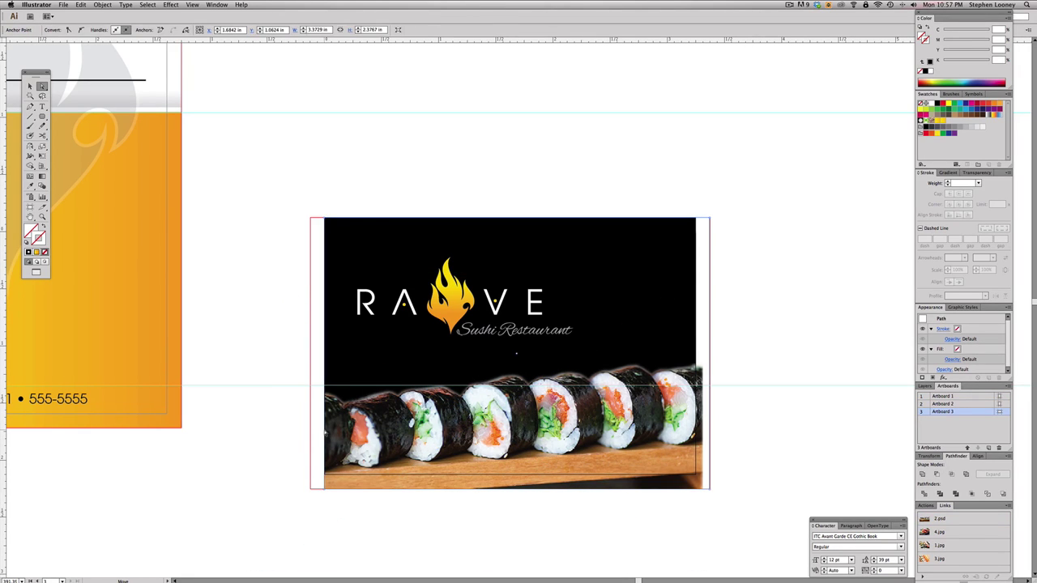
drag(325, 433, 311, 431)
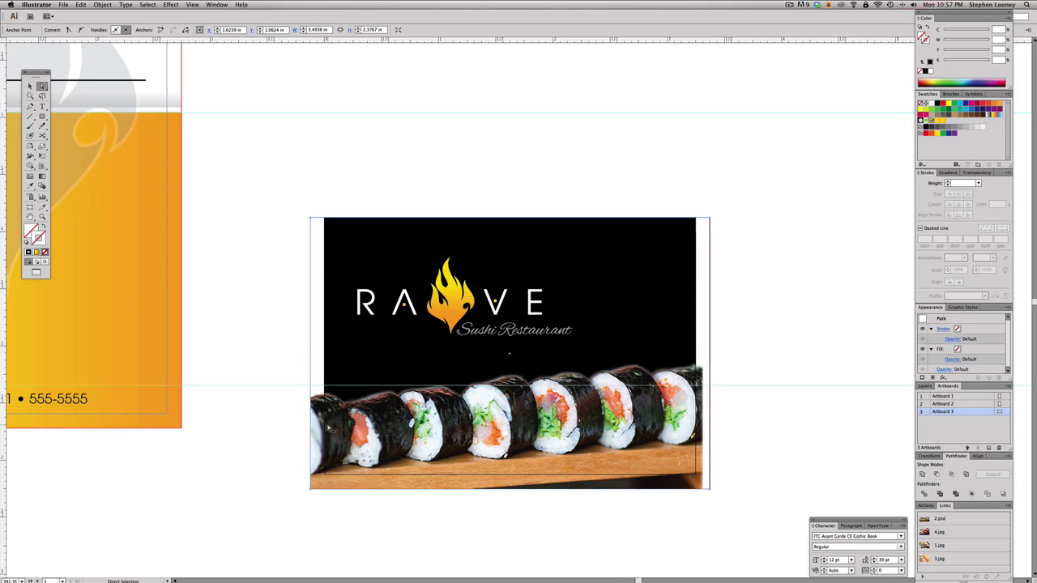
key(v)
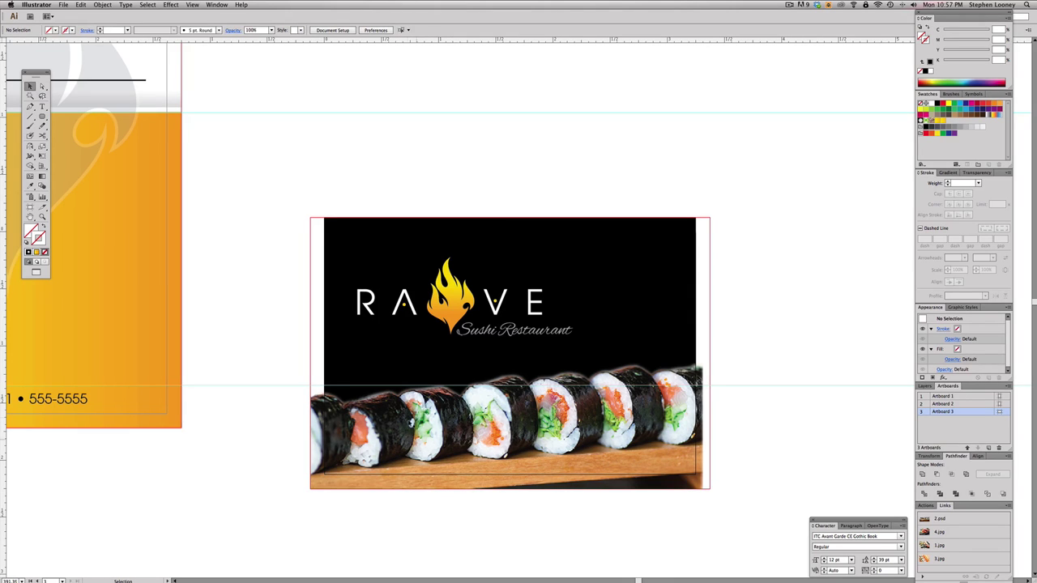
drag(405, 448, 526, 381)
key(super+z)
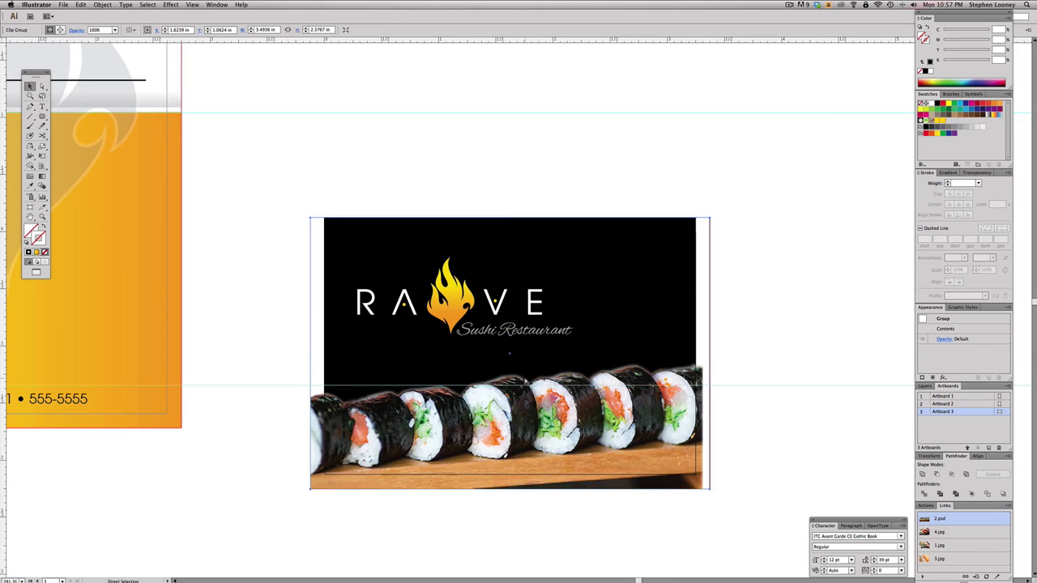
key(shift+super+a)
Extend the left, right and lower edges of the gift card's black background to the bleed lines.
key(a)
drag(288, 359, 311, 362)
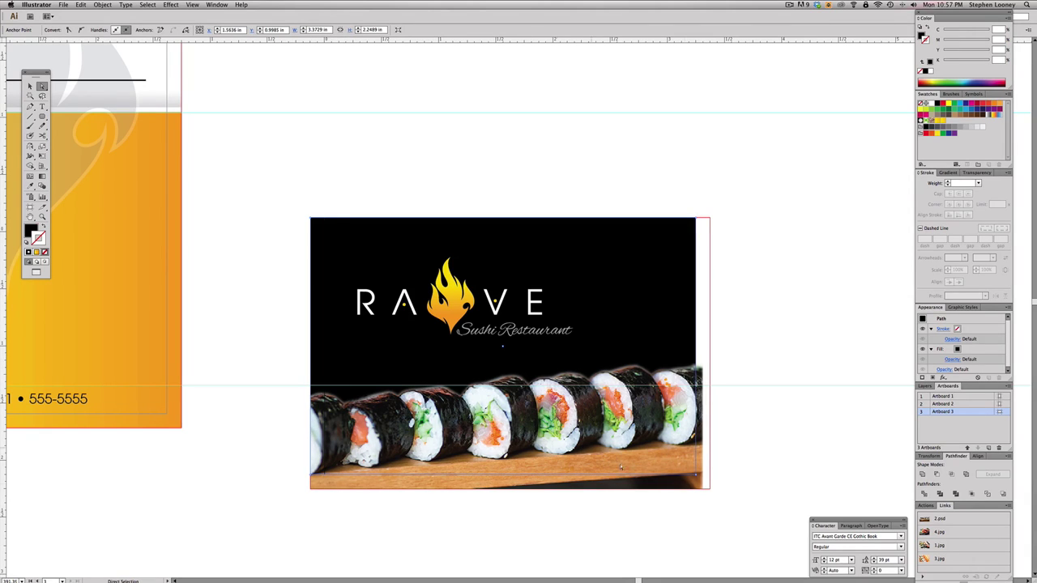
key(e)
key(a)
drag(695, 403, 709, 402)
drag(703, 477, 703, 492)
key(super+z)
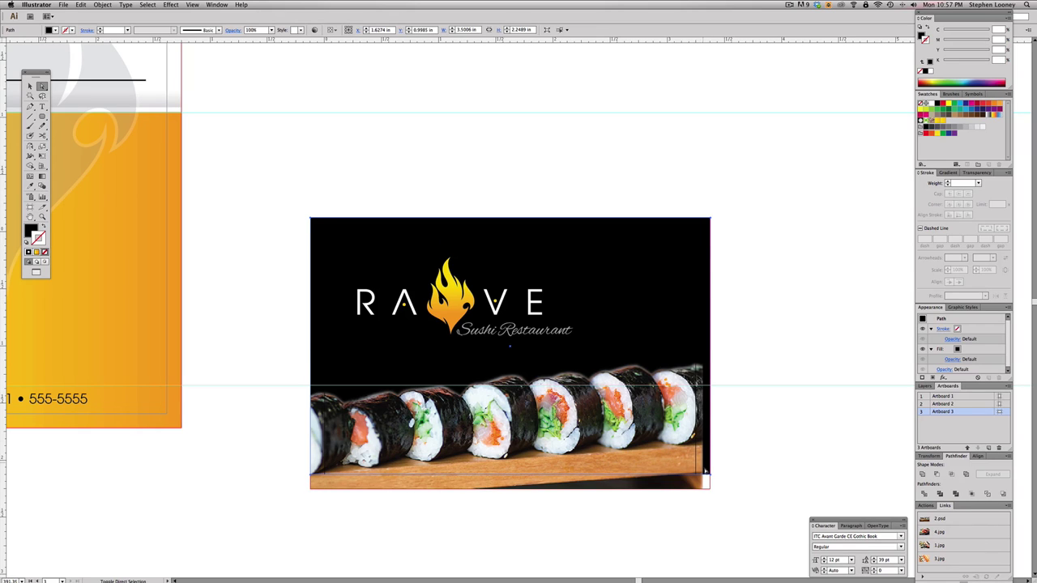
drag(704, 476, 703, 491)
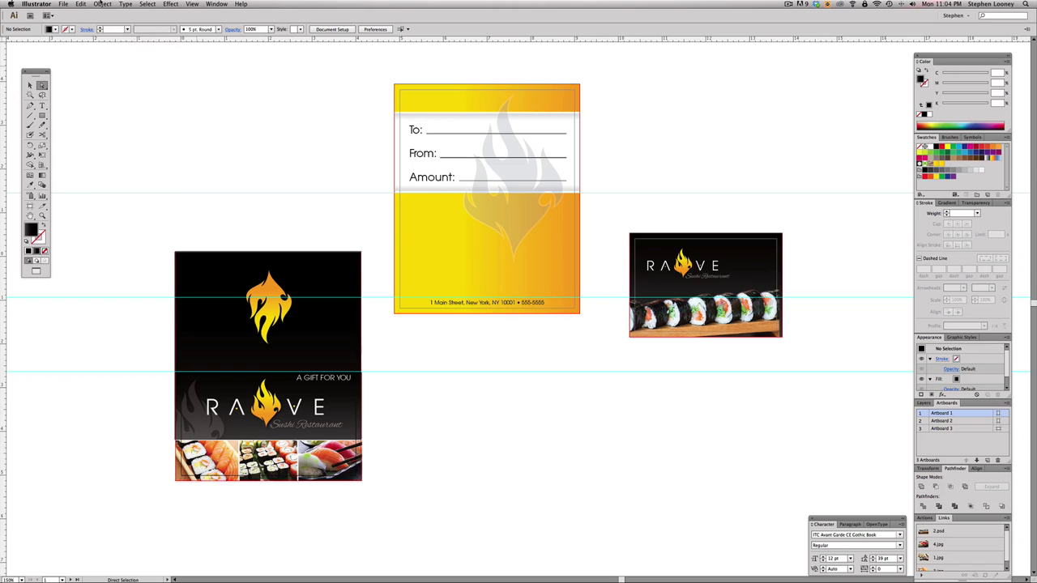
Unlock all locked objects and convert all text across the three artboards to outlines.
click(101, 4)
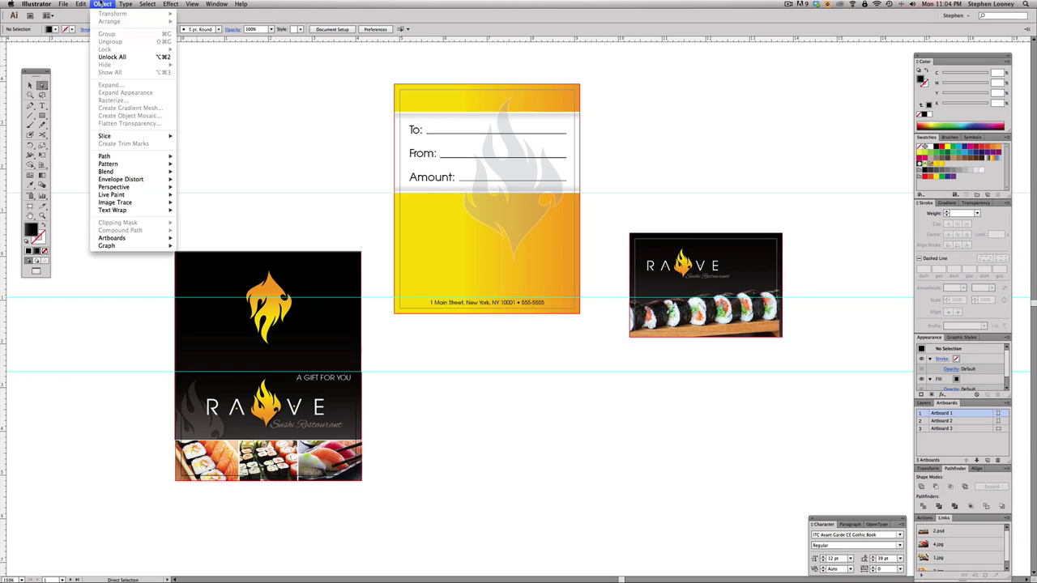
click(112, 57)
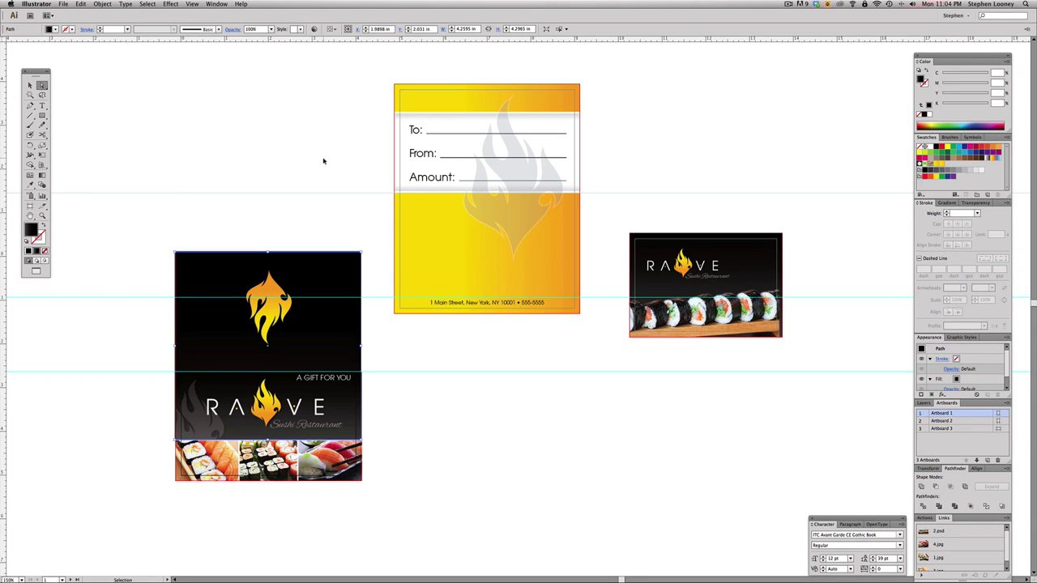
key(super+a)
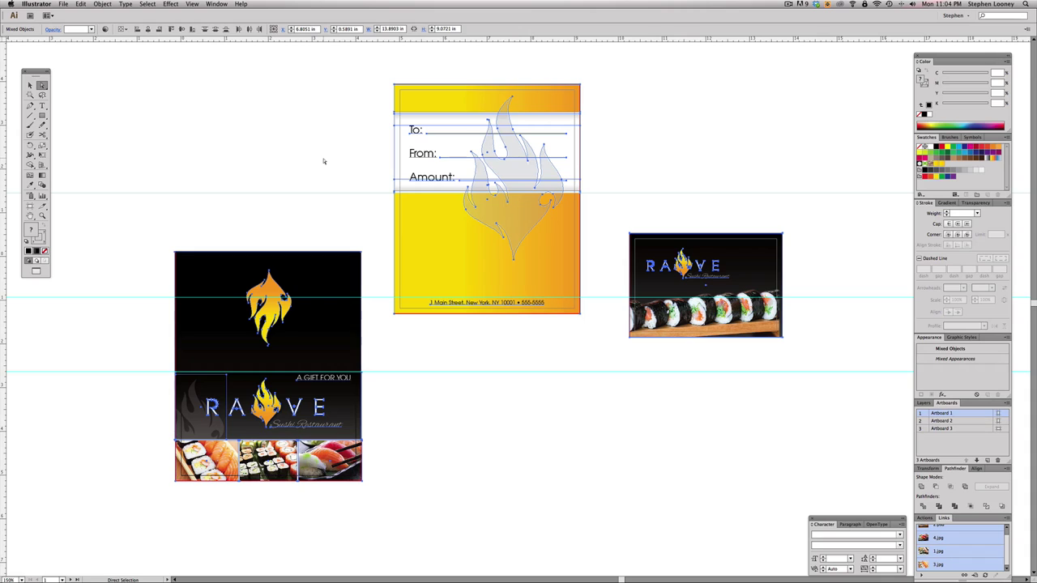
key(super+shift+o)
shift+click(323, 161)
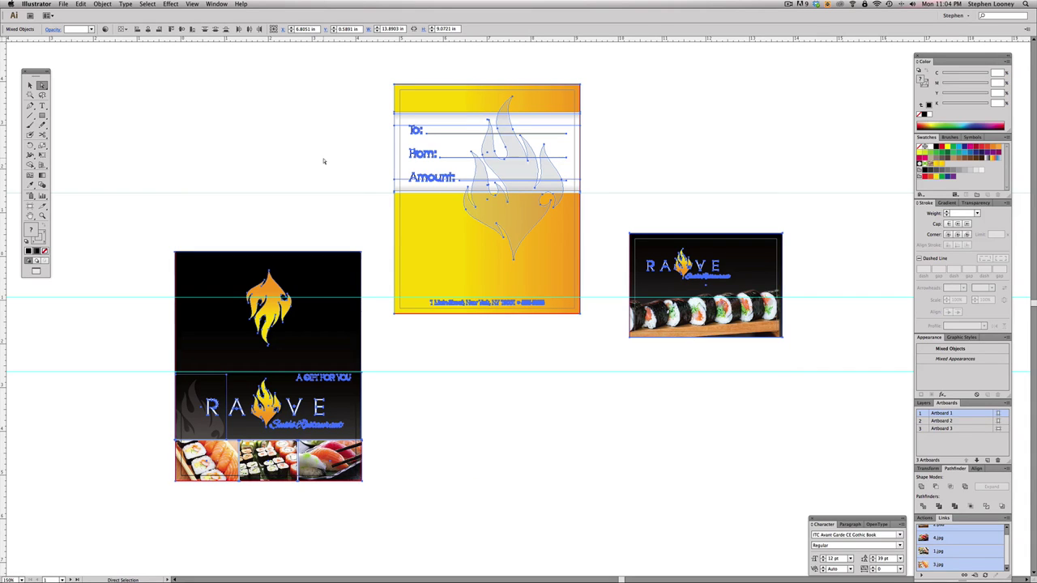
click(126, 4)
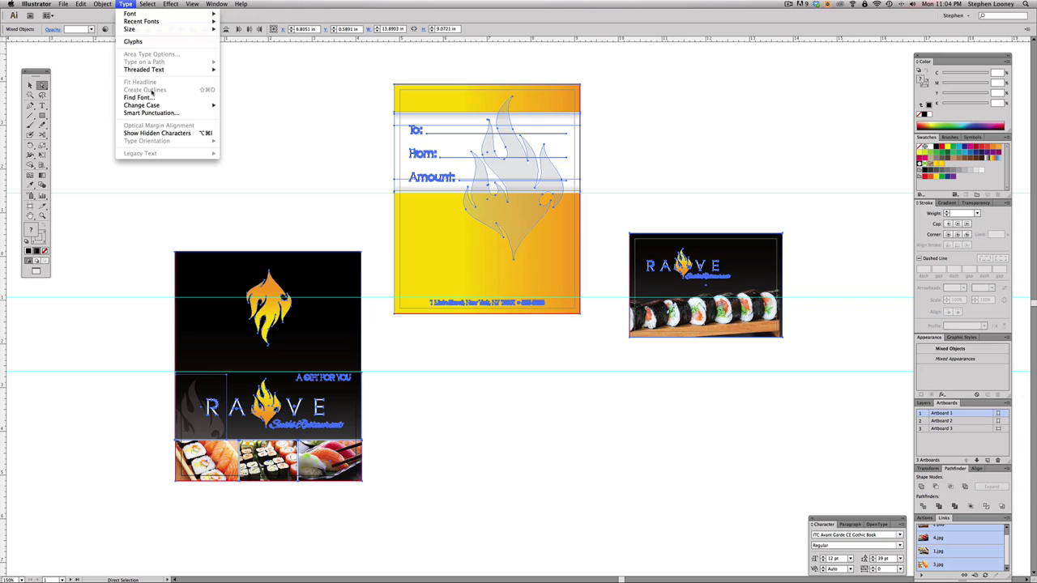
click(358, 155)
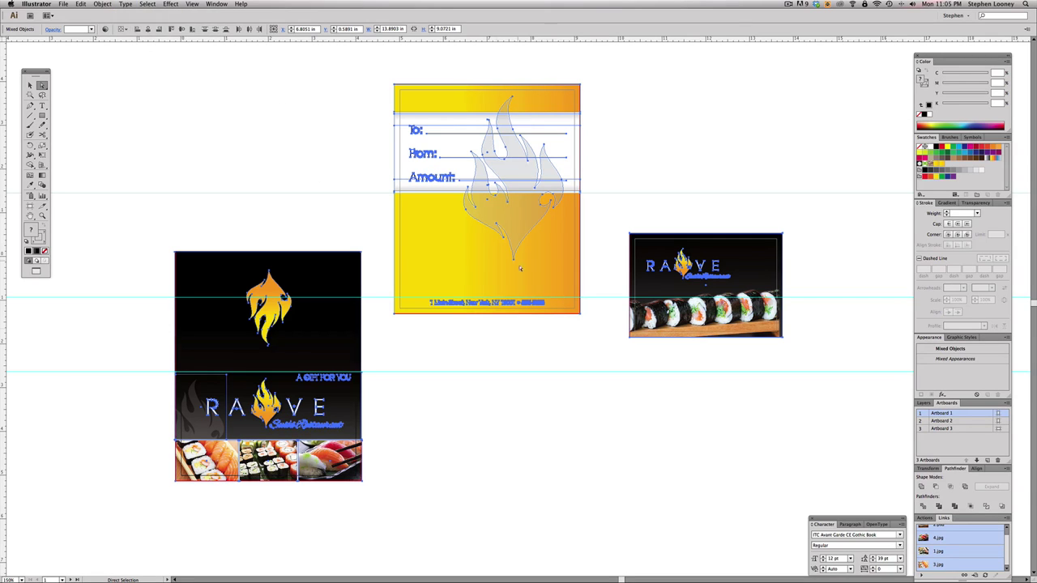
click(549, 330)
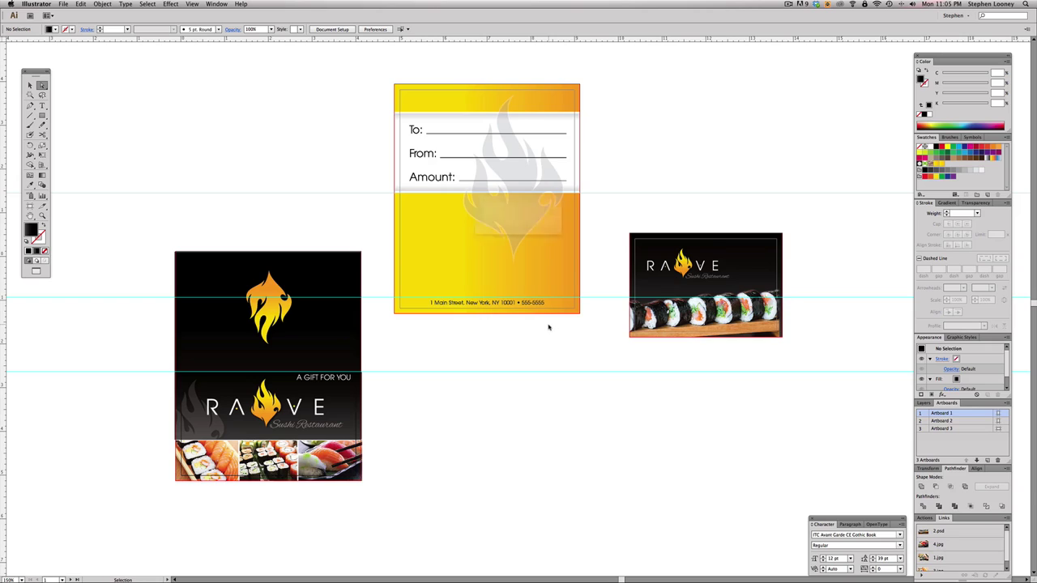
Save a copy of all artboards to the Desktop in Adobe PDF format, named GiftCard.pdf.
key(super+alt+s)
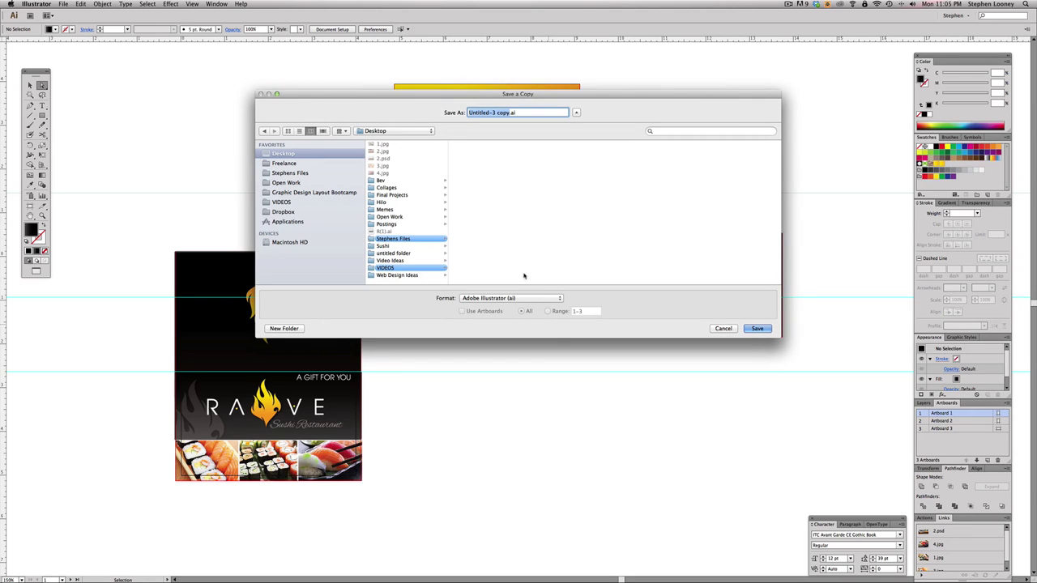
click(523, 298)
click(518, 321)
text(GiftCard.pdf)
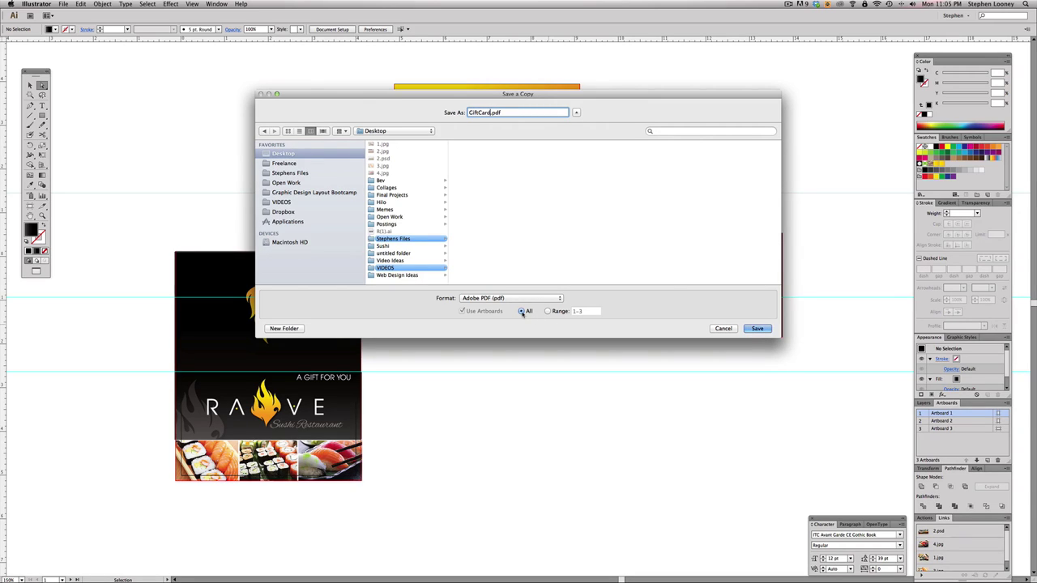
click(755, 328)
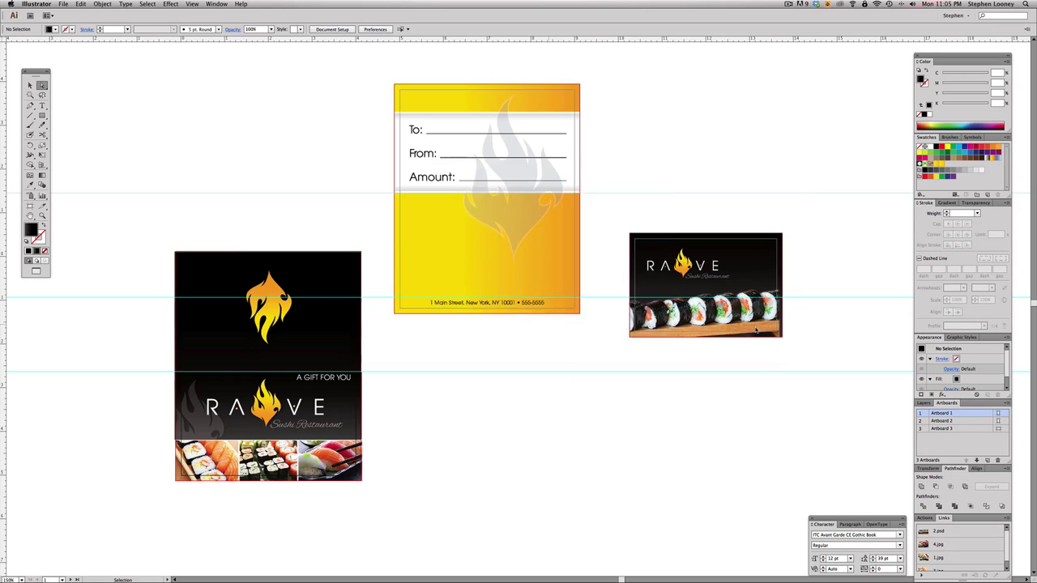
Export the PDF with the High Quality Print preset, trim marks and 0.125 in bleeds on all sides.
click(476, 210)
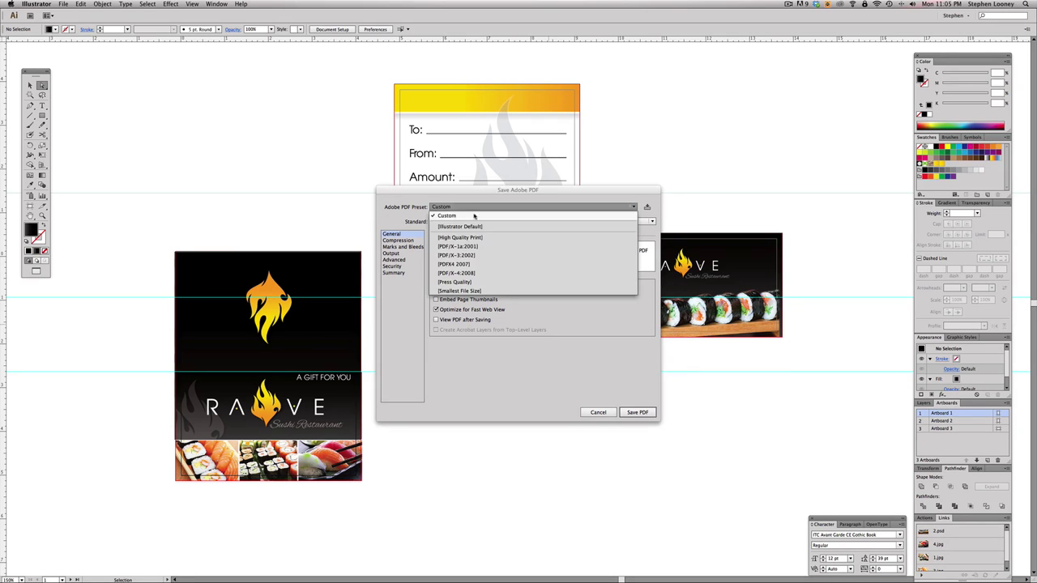
click(473, 235)
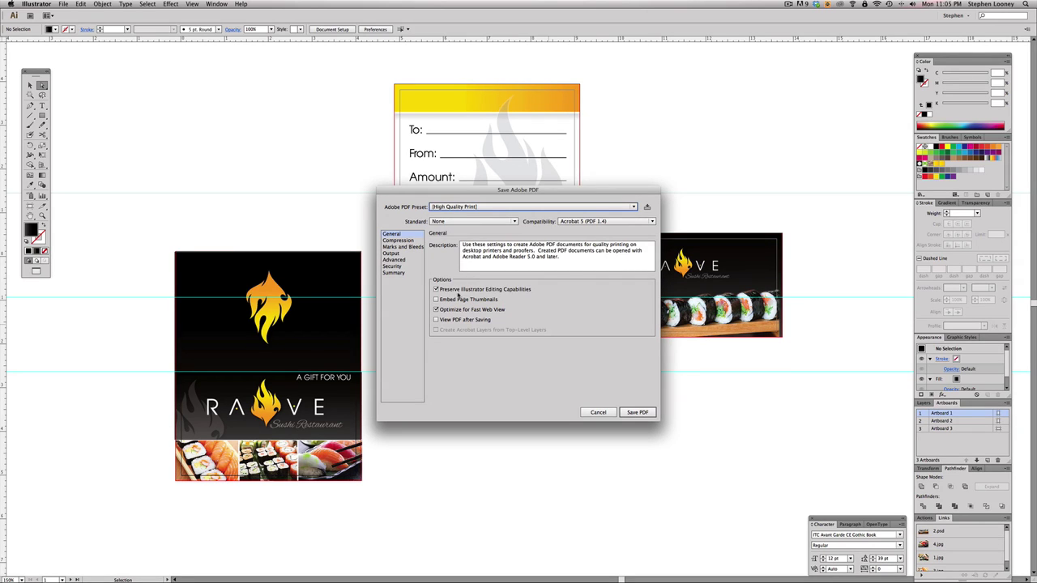
click(403, 247)
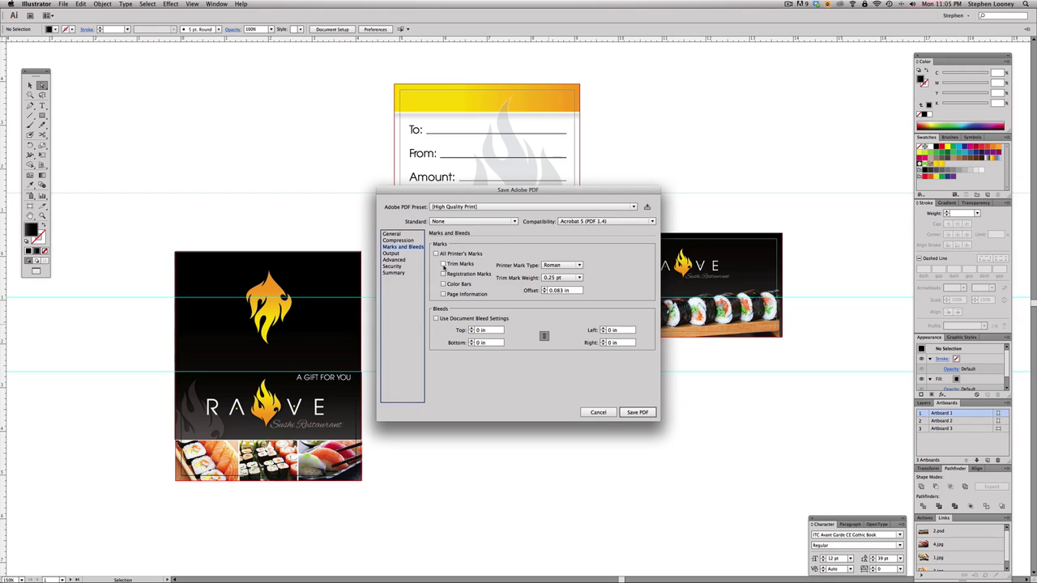
click(444, 264)
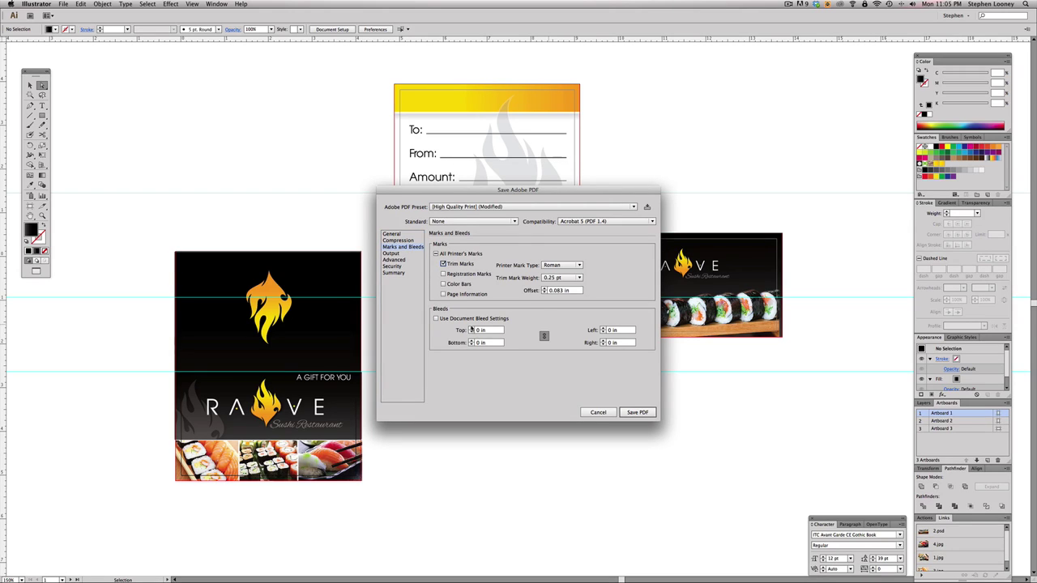
click(471, 328)
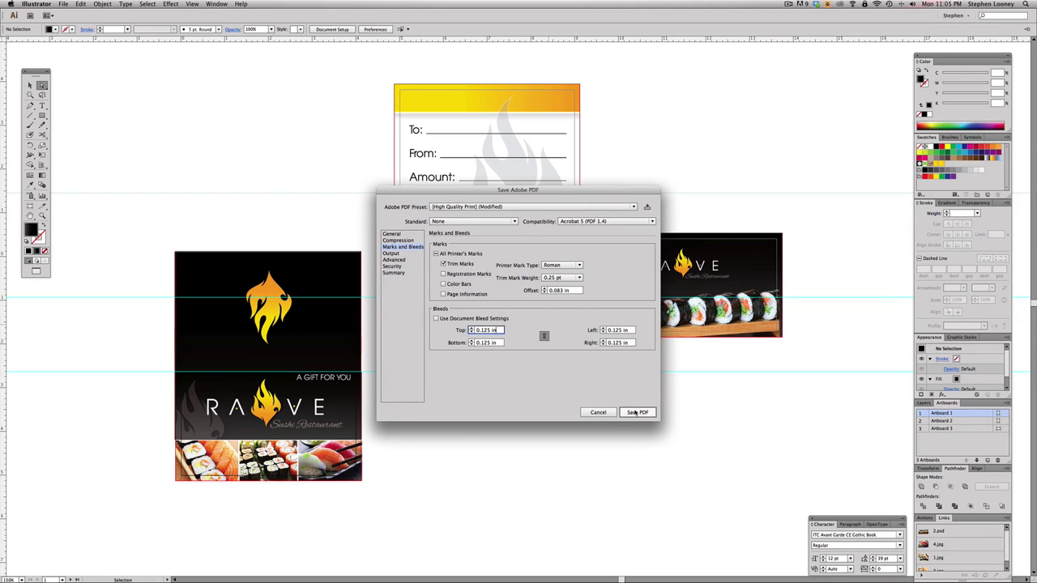
click(635, 412)
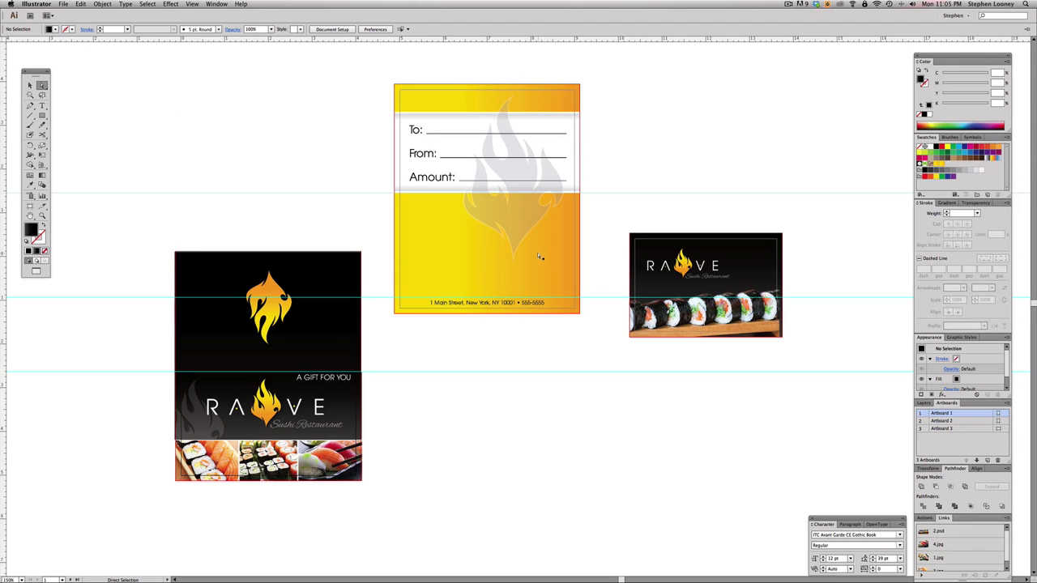
Reveal the desktop behind the Illustrator document and open the exported GiftCard.pdf in Acrobat.
key(f)
key(f)
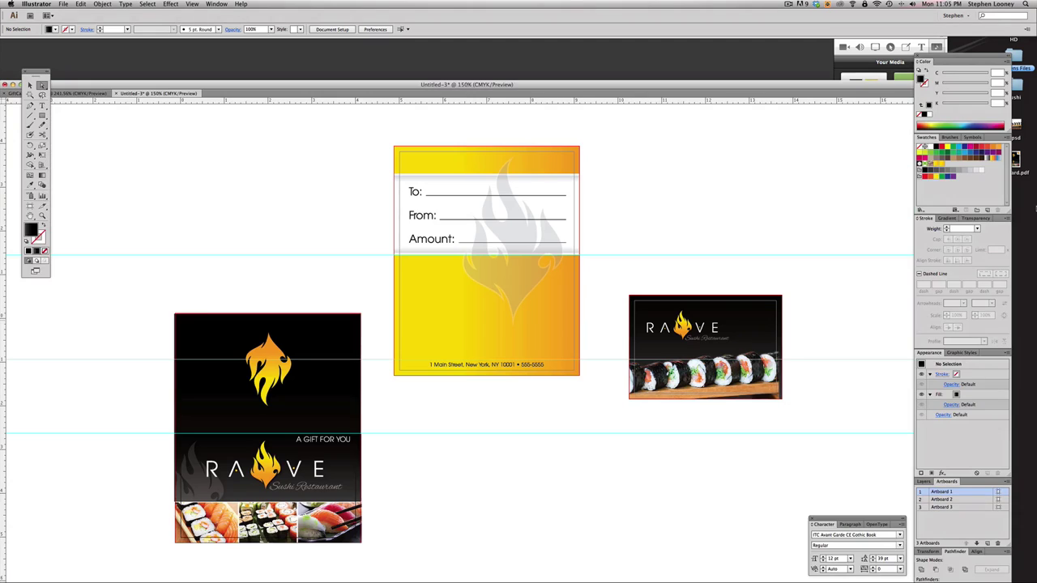
click(1022, 159)
double_click(1023, 159)
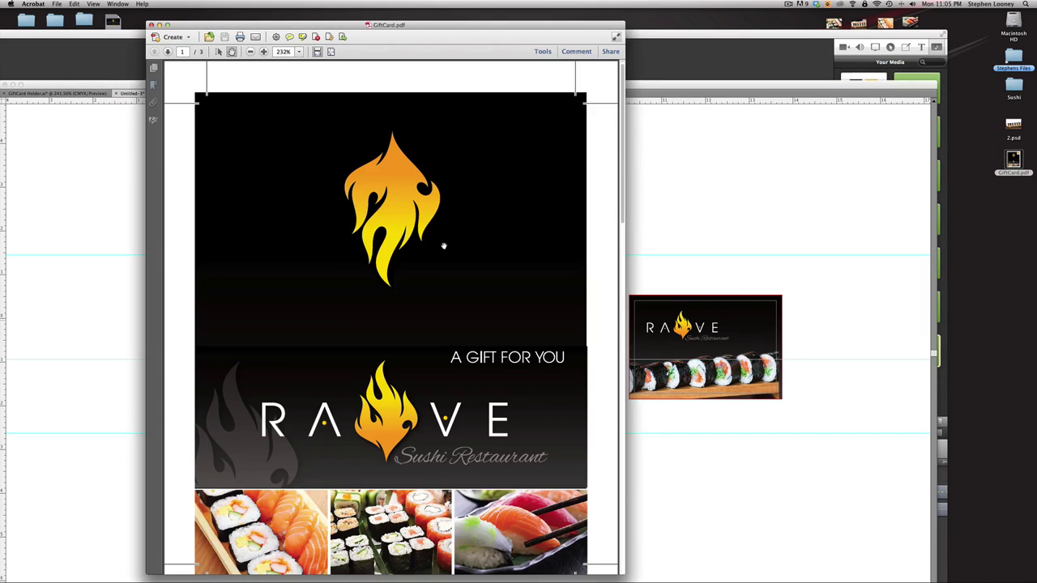
Examine the trim marks and bleed on all three pages of GiftCard.pdf, and return to the Illustrator document.
alt+super+click(463, 302)
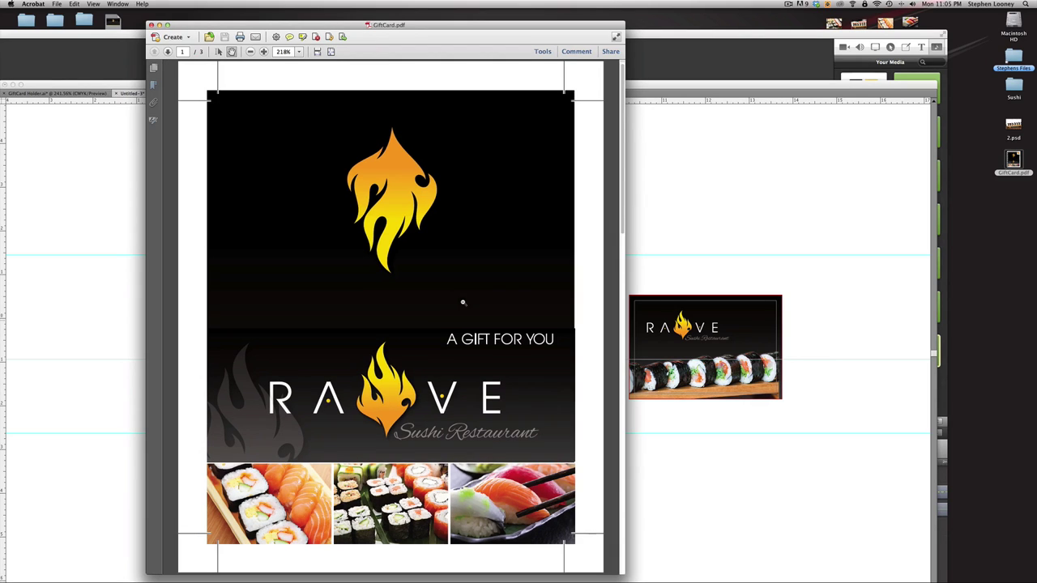
scroll(465, 303, down, 1)
scroll(358, 246, down, 3)
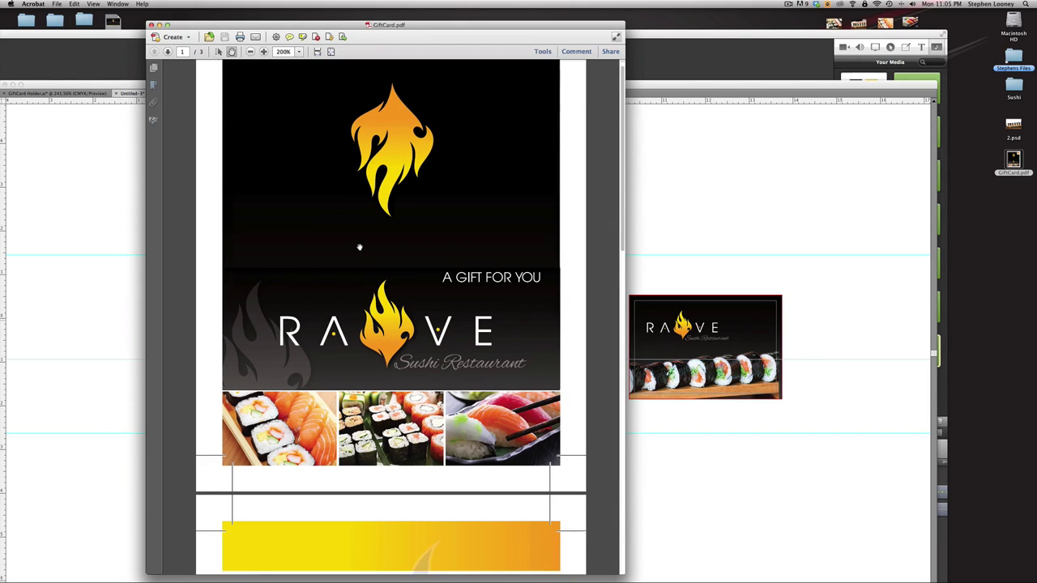
scroll(359, 247, down, 1)
scroll(359, 247, down, 5)
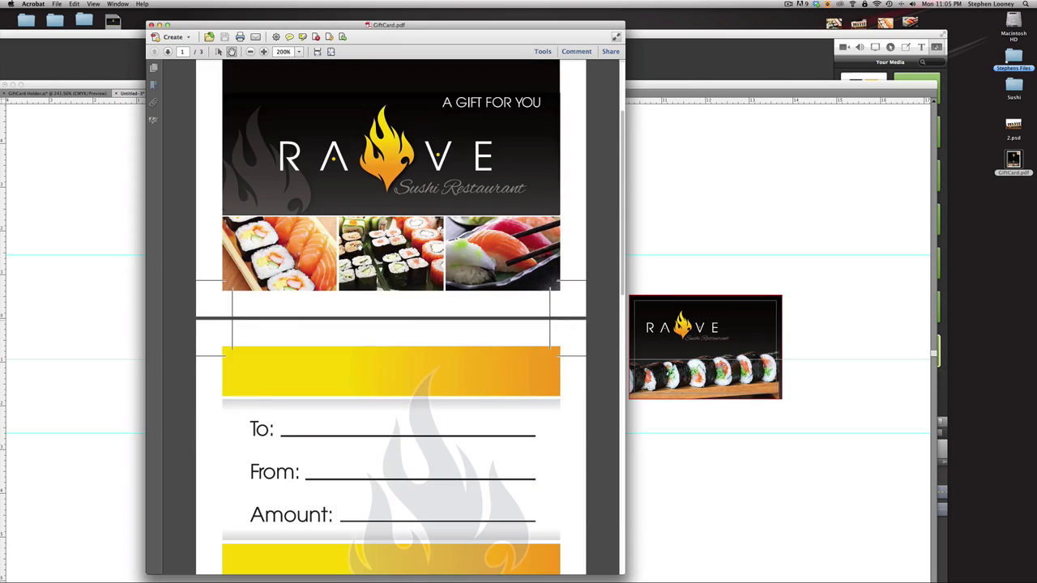
scroll(358, 247, down, 4)
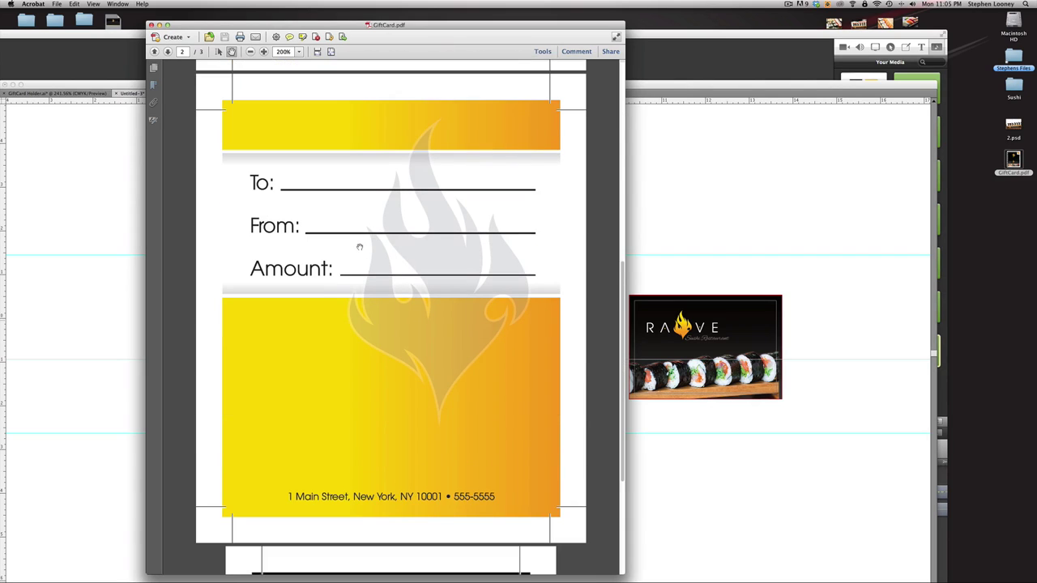
scroll(359, 247, down, 1)
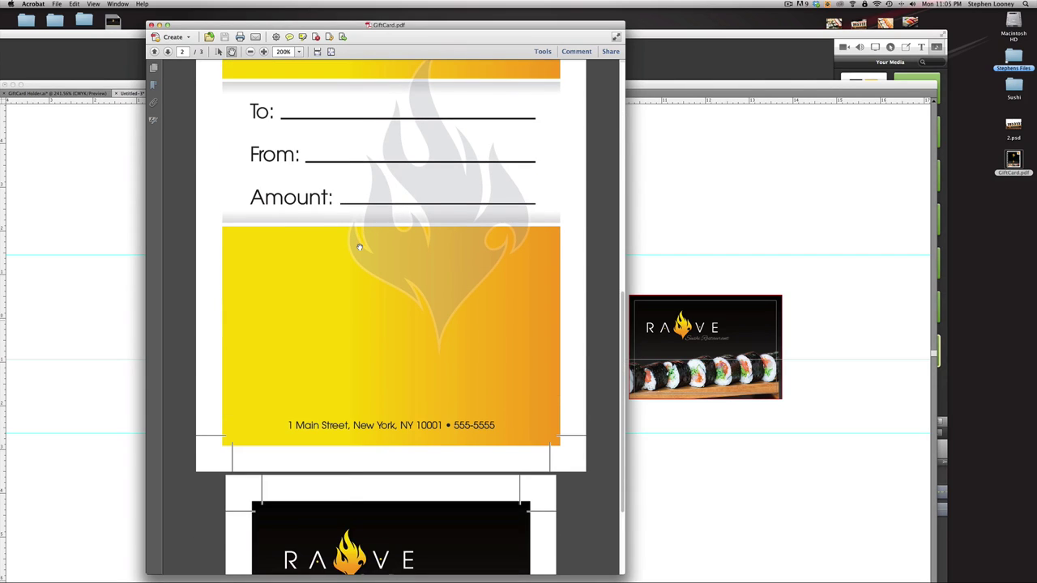
scroll(359, 247, down, 3)
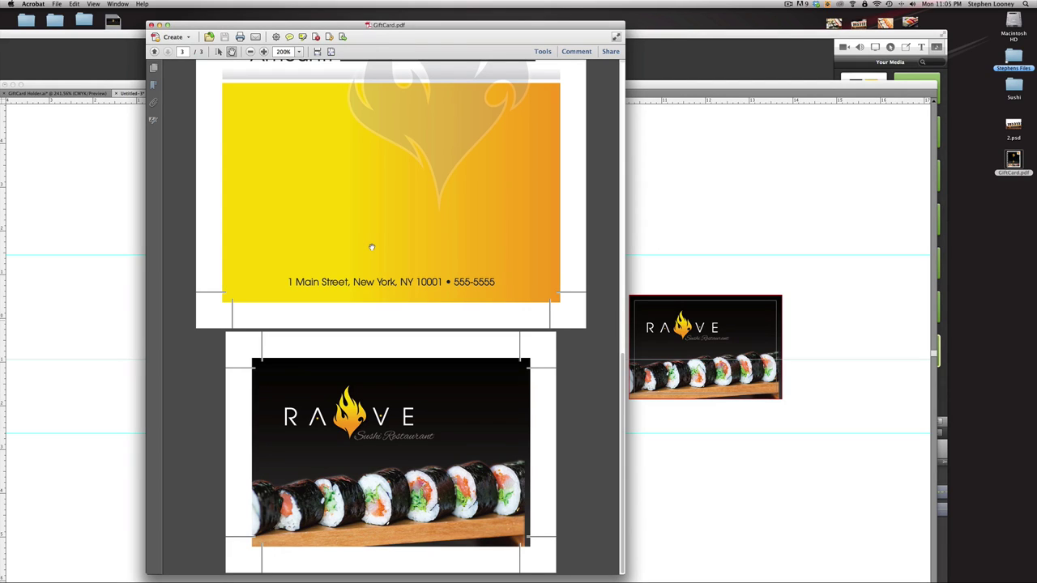
click(771, 241)
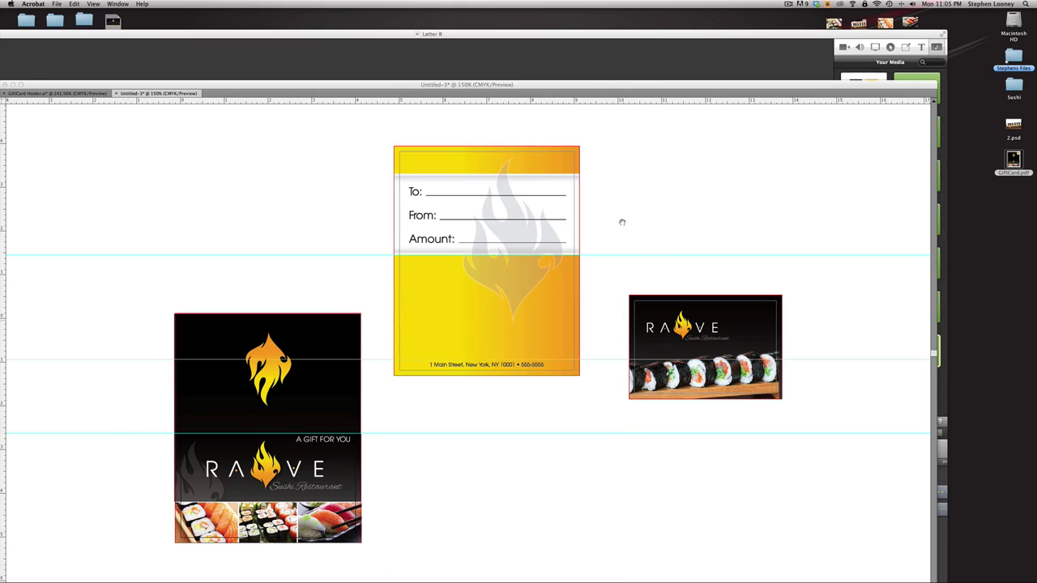
drag(606, 240, 636, 230)
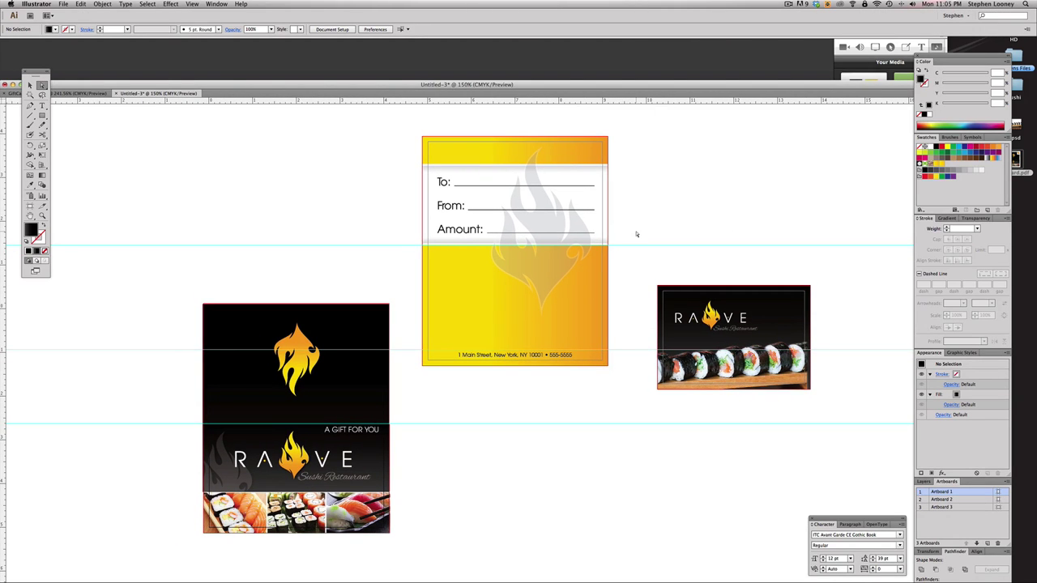